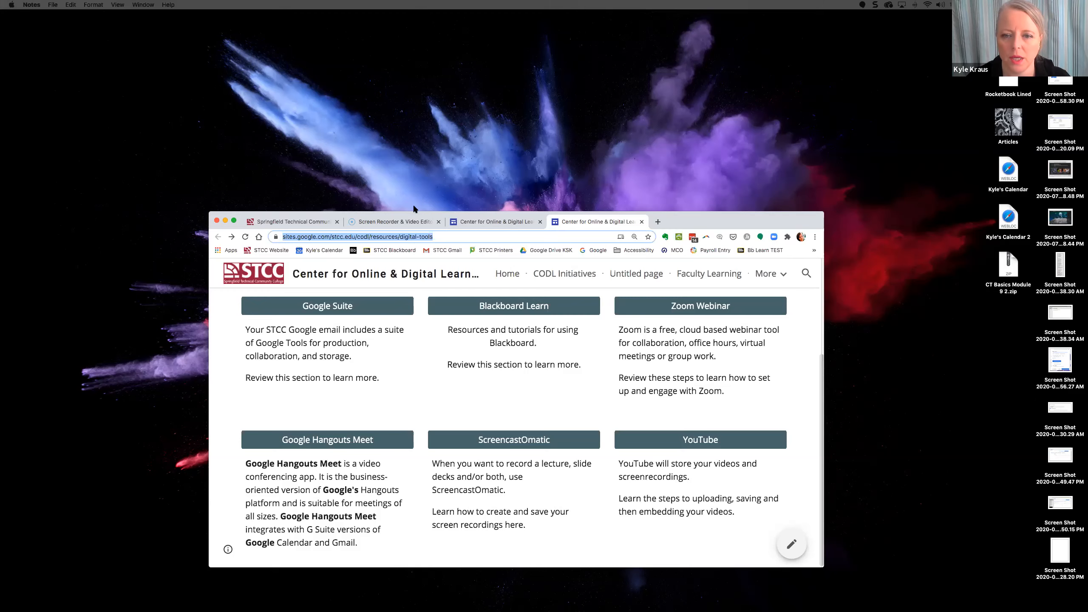
- Maximize the browser window and switch from Google Sites to the Screencast-O-Matic website tab
click(234, 221)
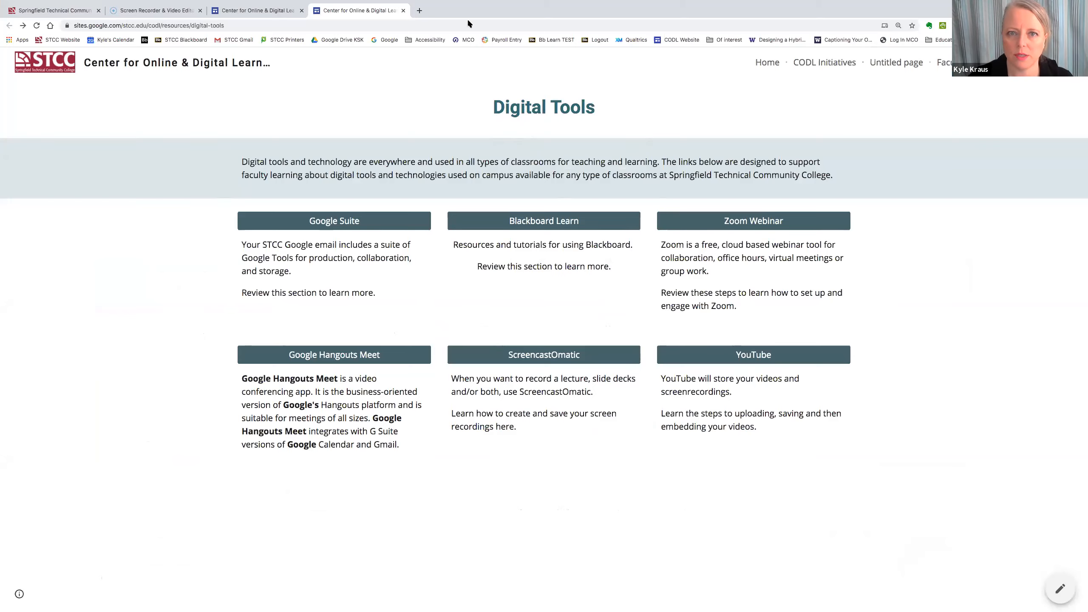
click(630, 25)
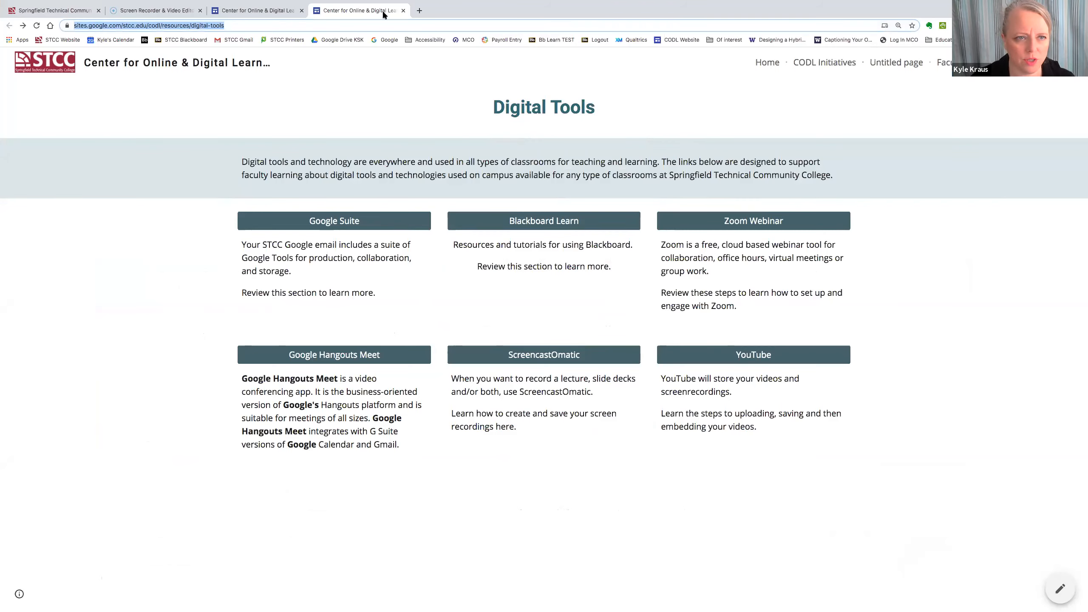
click(172, 12)
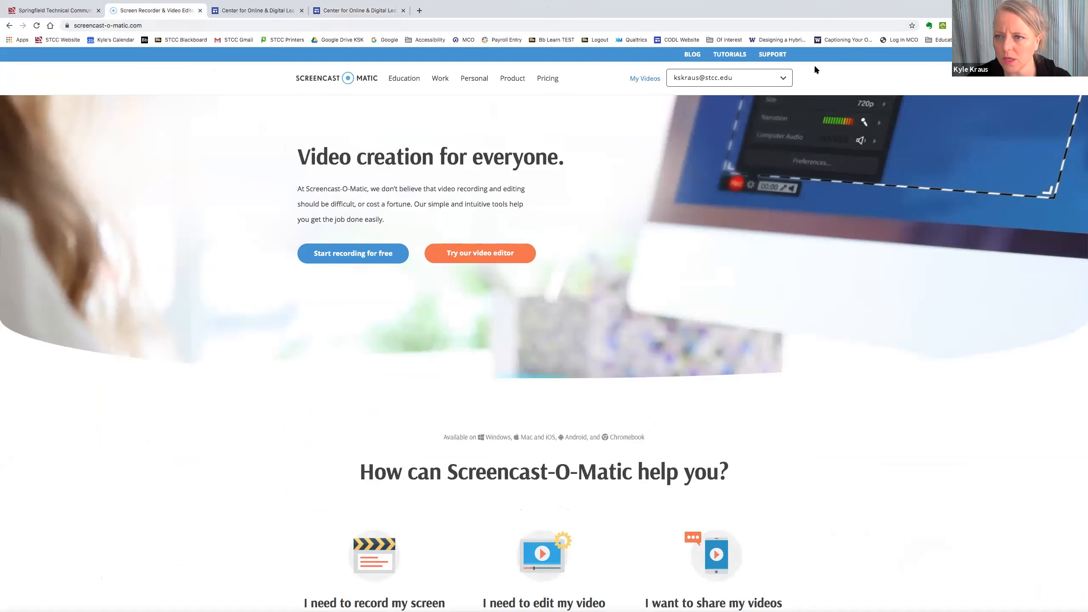
- Log out of the Screencast-O-Matic account and go to the free Sign Up page
click(783, 79)
click(684, 135)
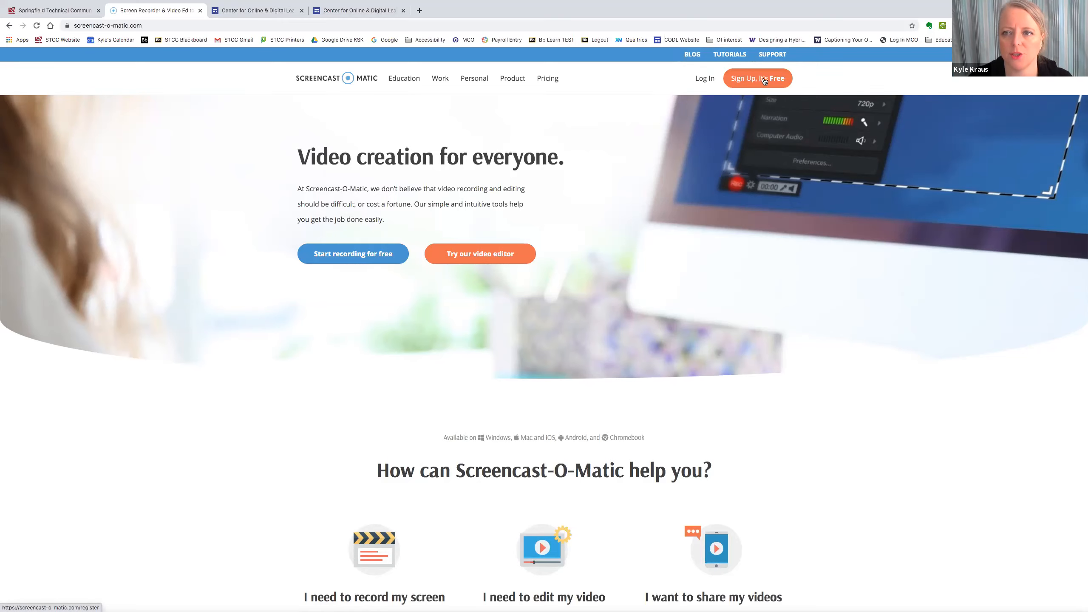
click(764, 80)
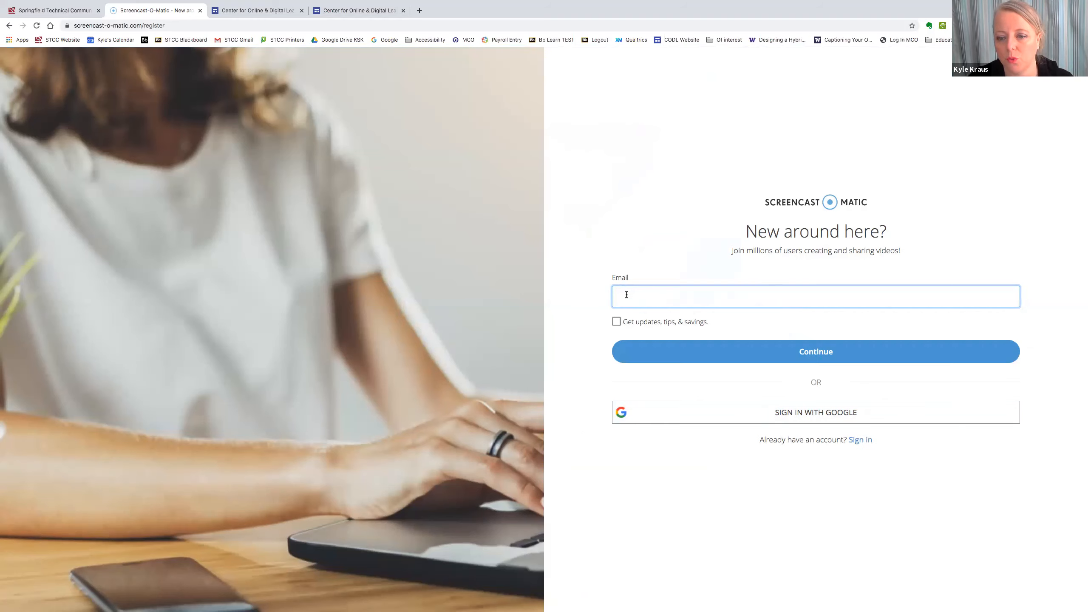
drag(610, 274, 631, 274)
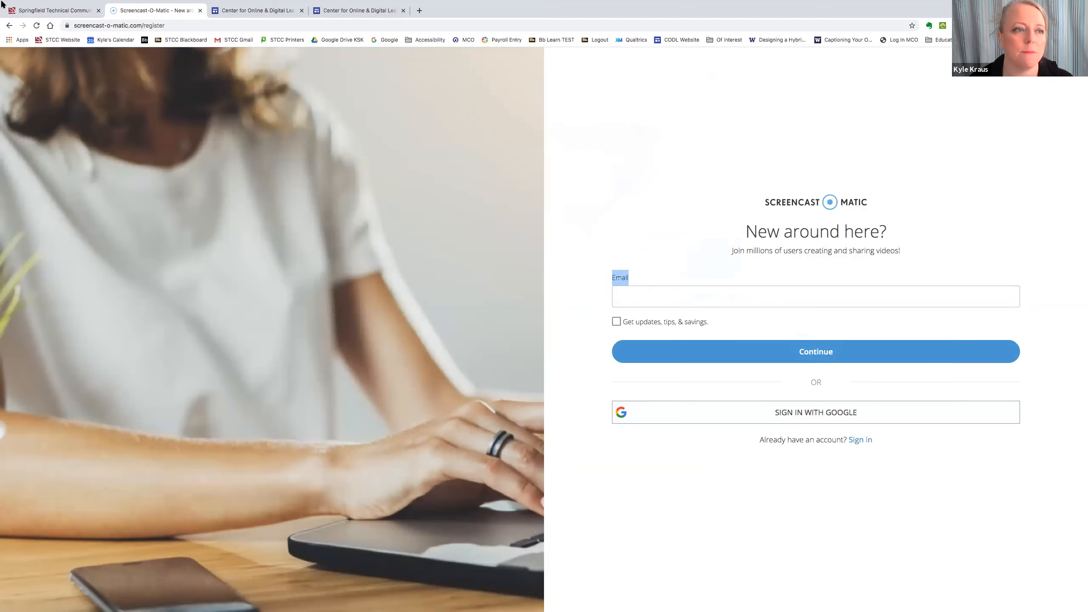
- Go back from the sign-up page to the Screencast-O-Matic home page
right_click(9, 26)
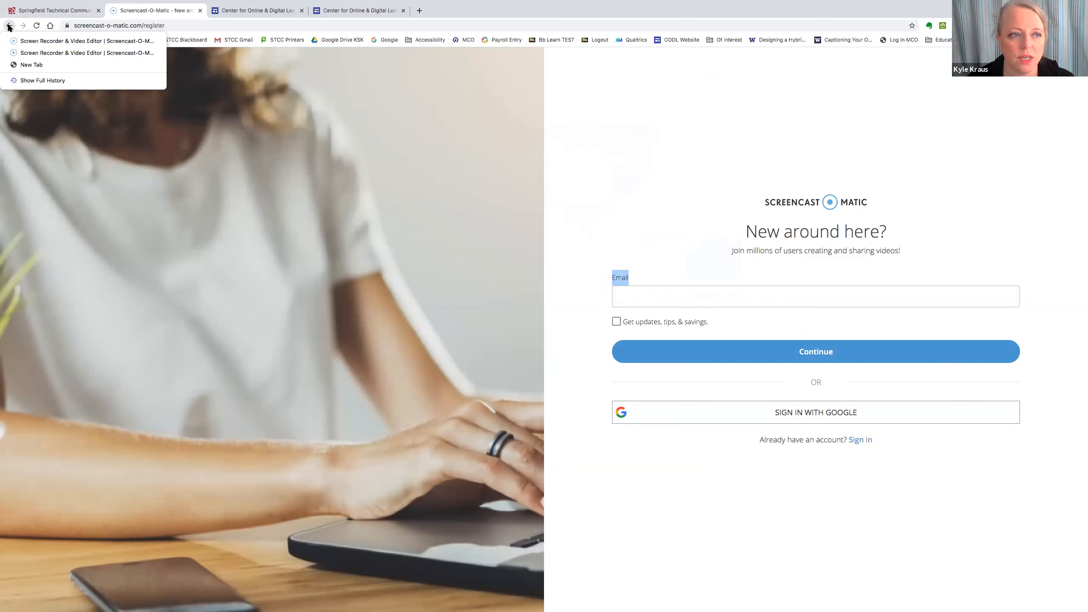
click(8, 24)
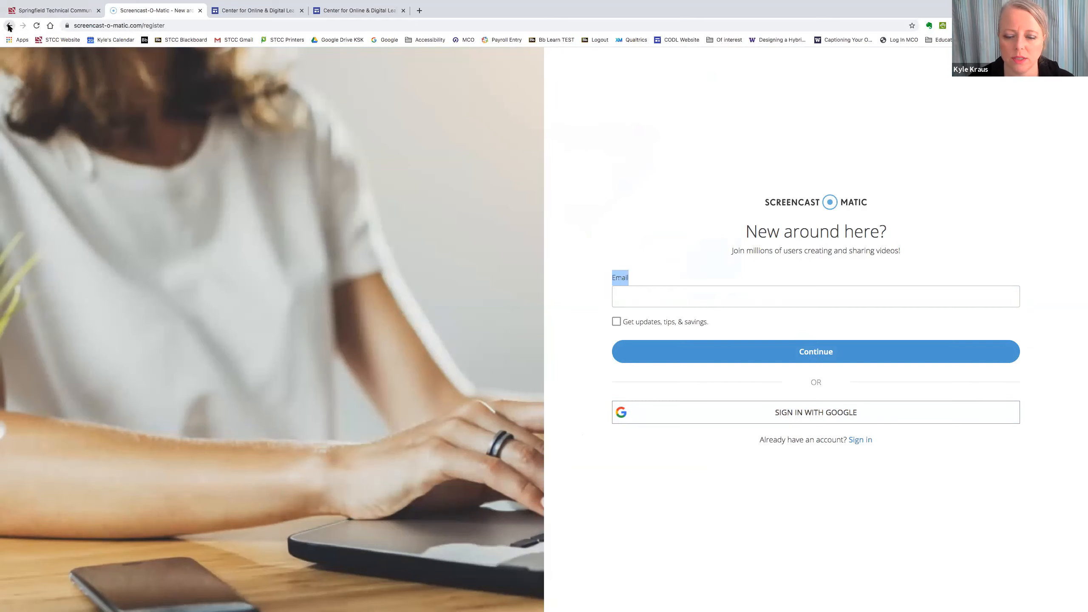
click(8, 26)
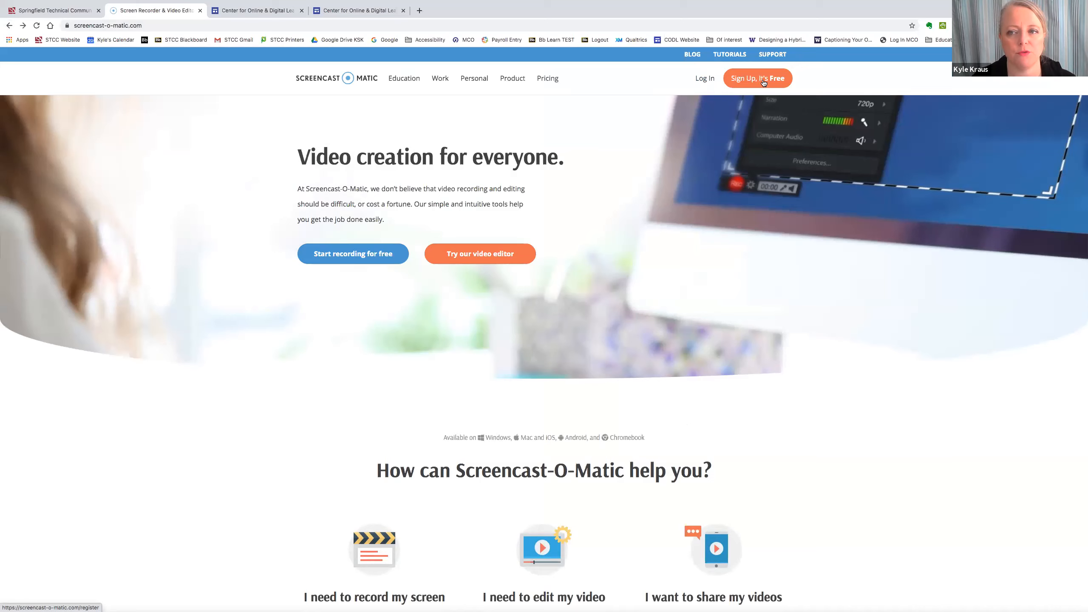
- Open the login page, enter the account e-mail, and close the duplicate college tab
click(703, 81)
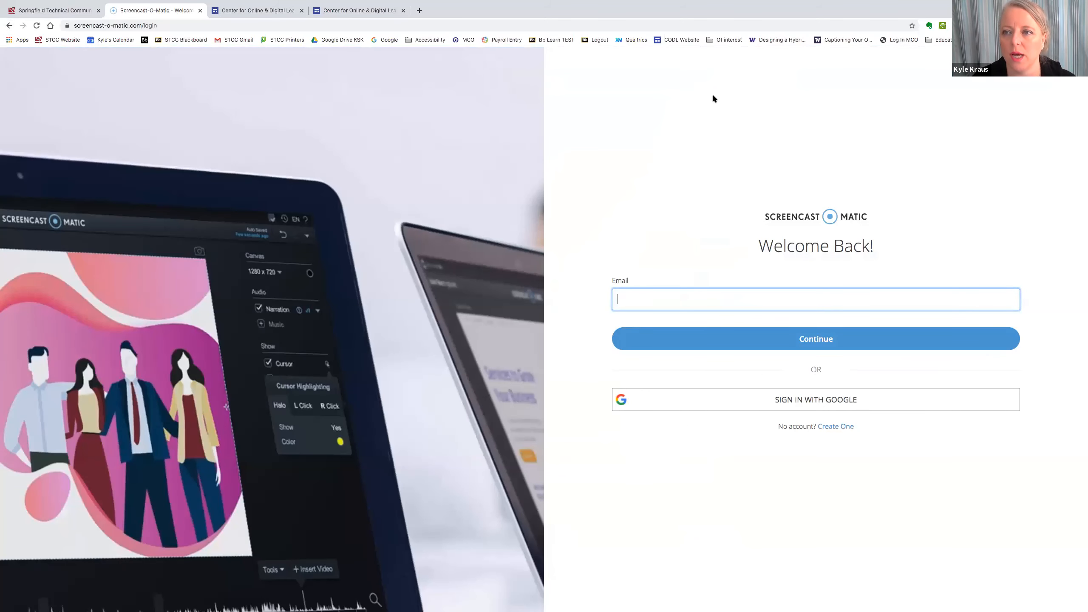
key(Return)
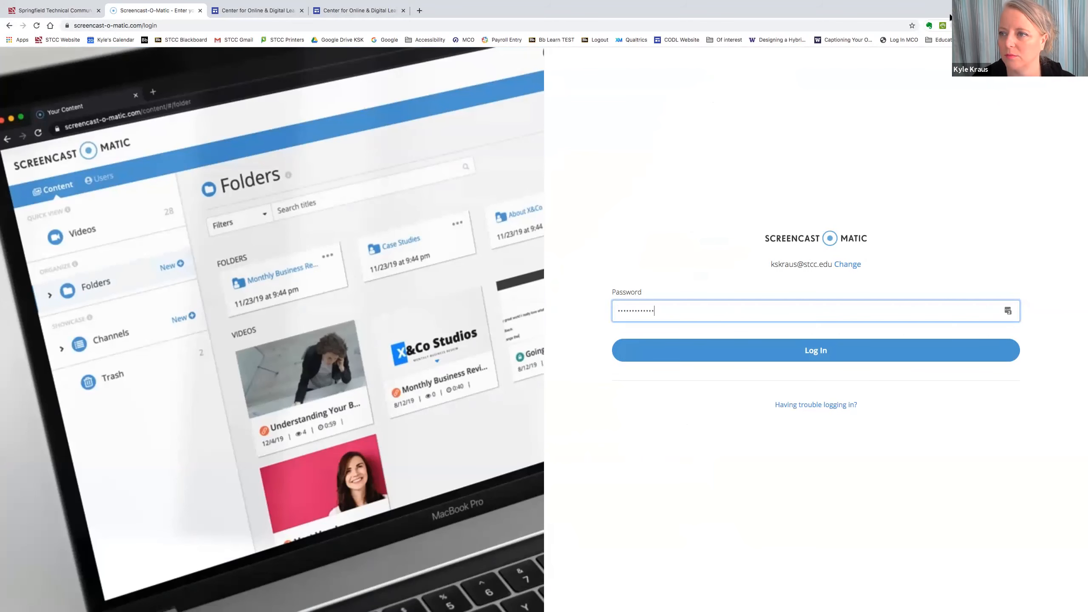
middle_click(358, 9)
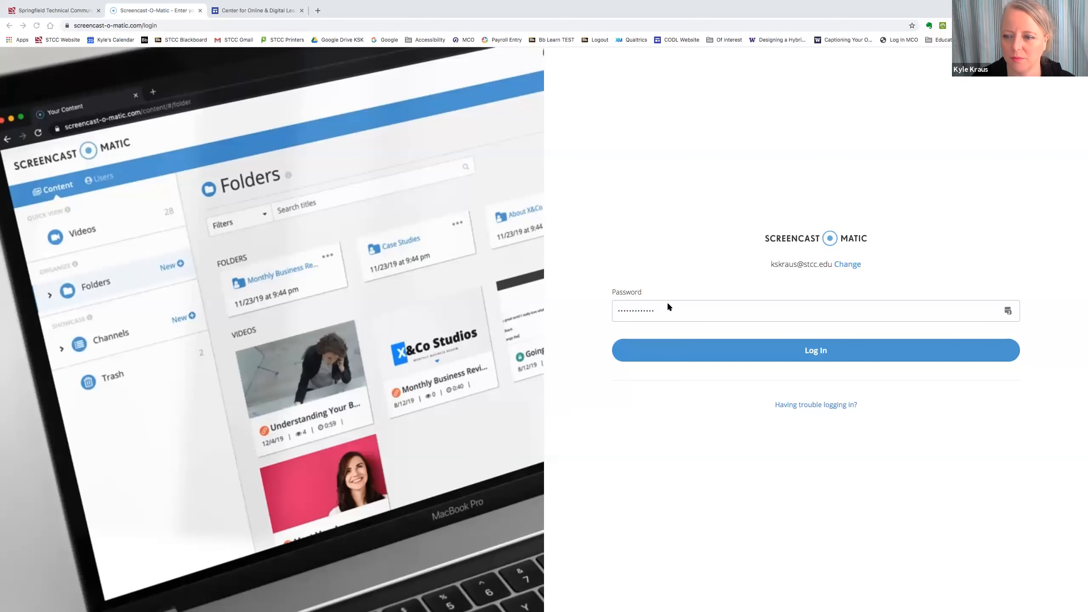
- Re-enter the account password and log in to reach the content library
click(730, 354)
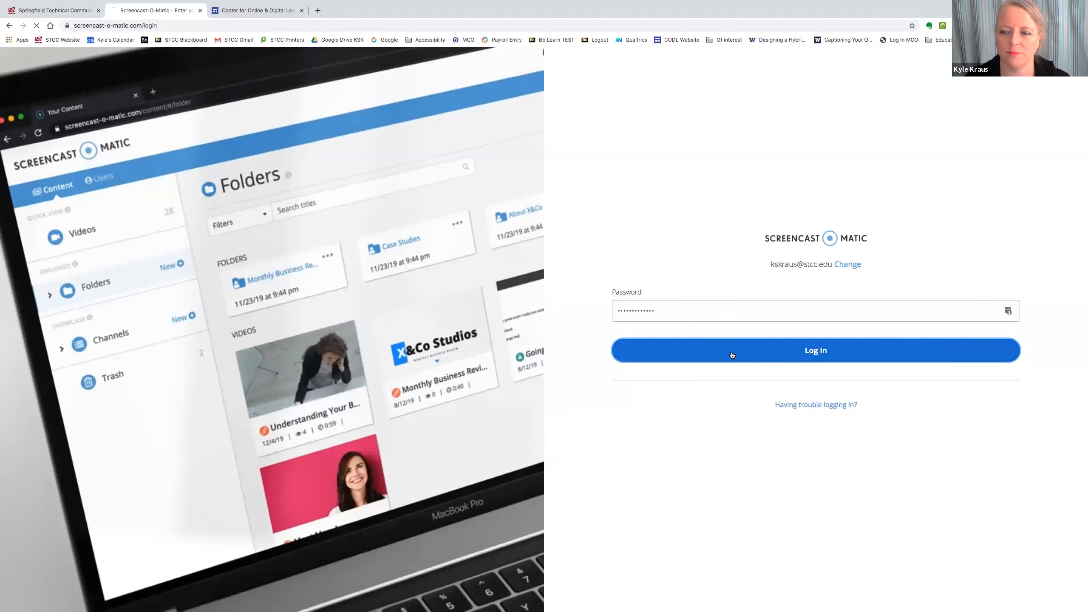
click(654, 303)
drag(654, 304, 607, 302)
key(super+v)
click(689, 355)
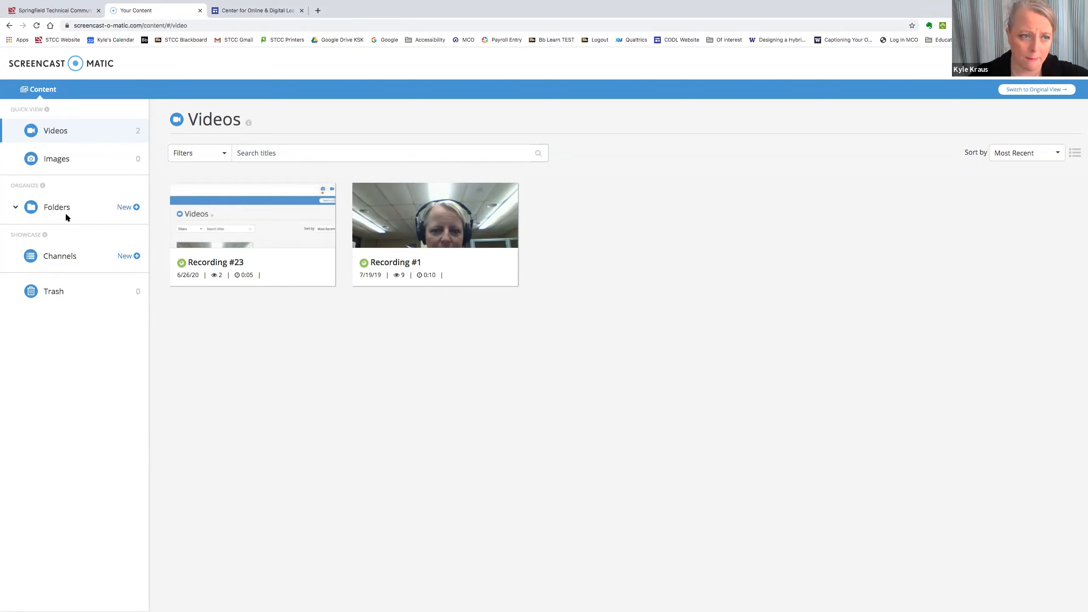
- Browse the Images section, then open the empty Folders section of the library
mouse_move(47, 109)
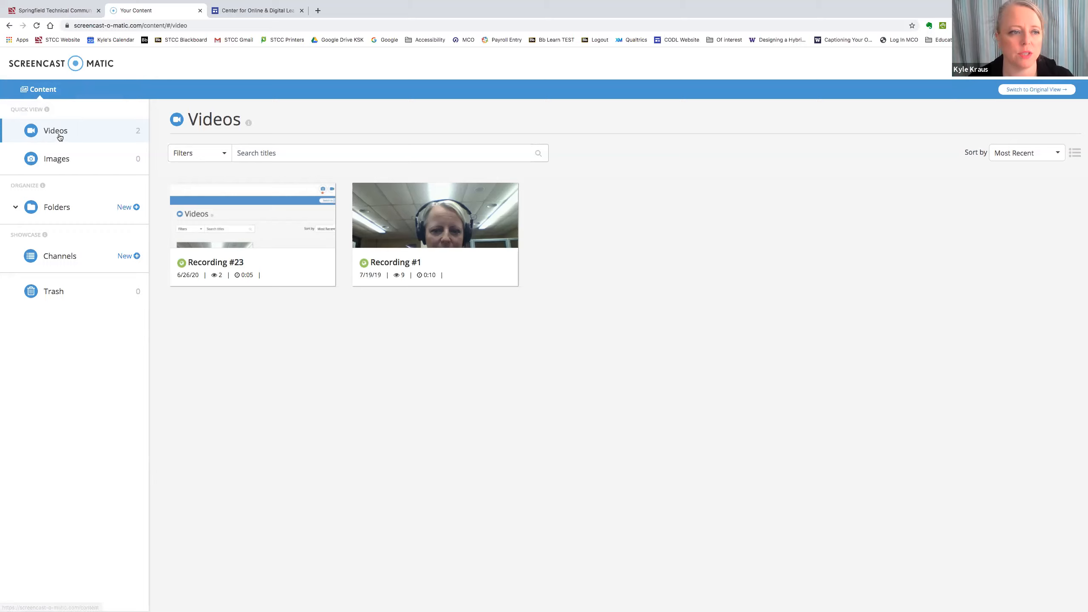
click(57, 162)
click(55, 208)
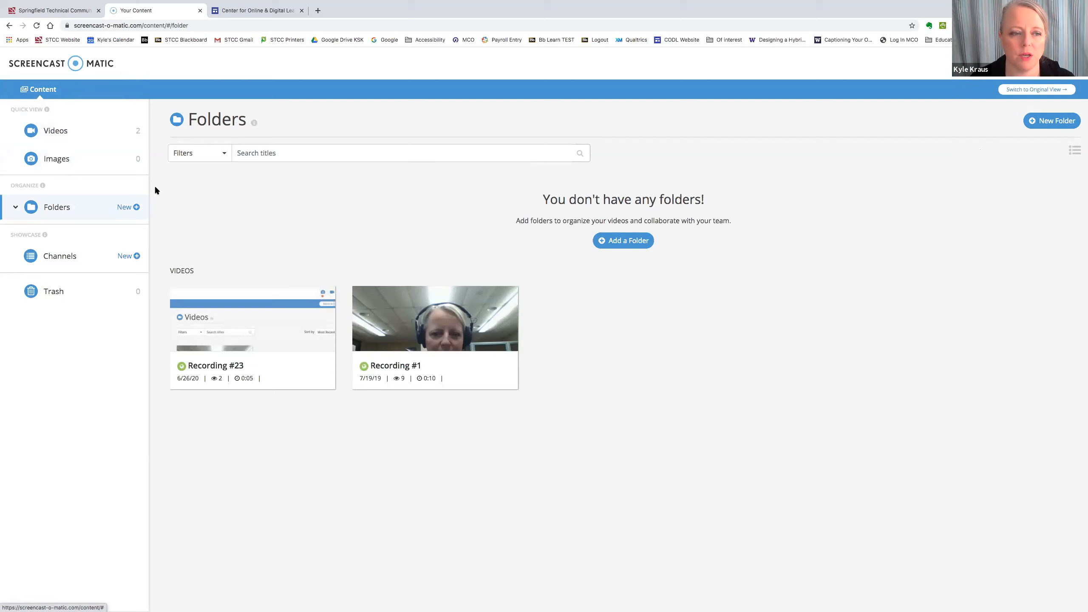
- Create a new folder titled 'Training', then return to the Videos list
click(129, 208)
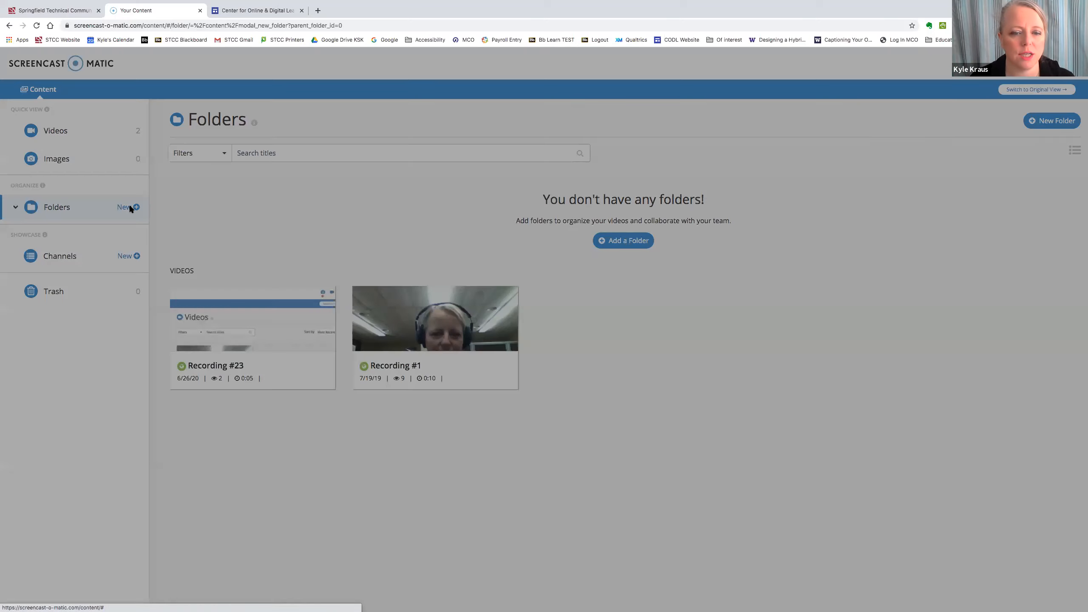
click(439, 251)
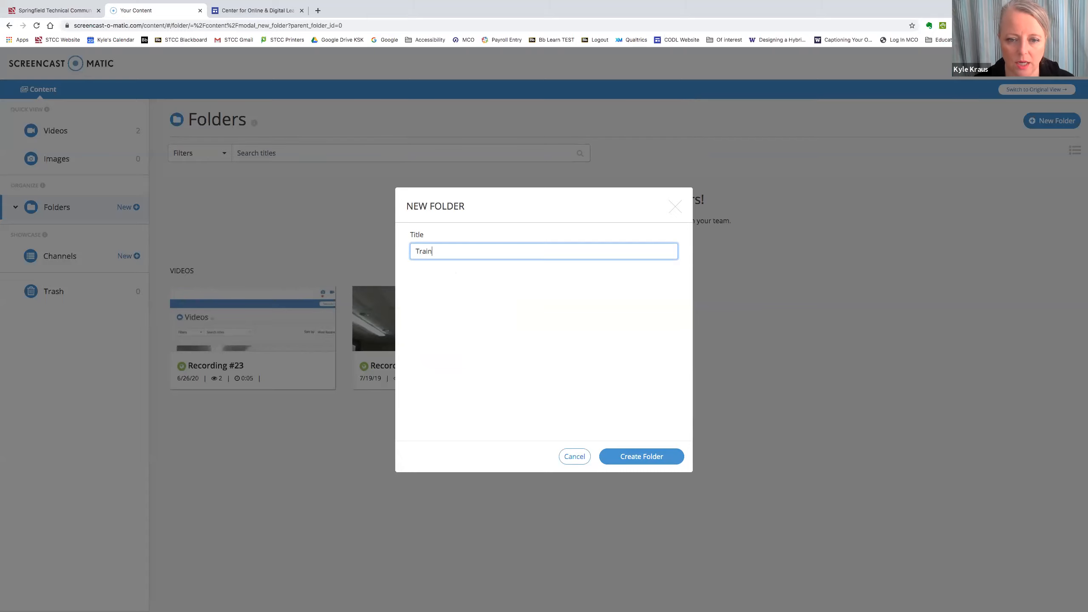
click(641, 456)
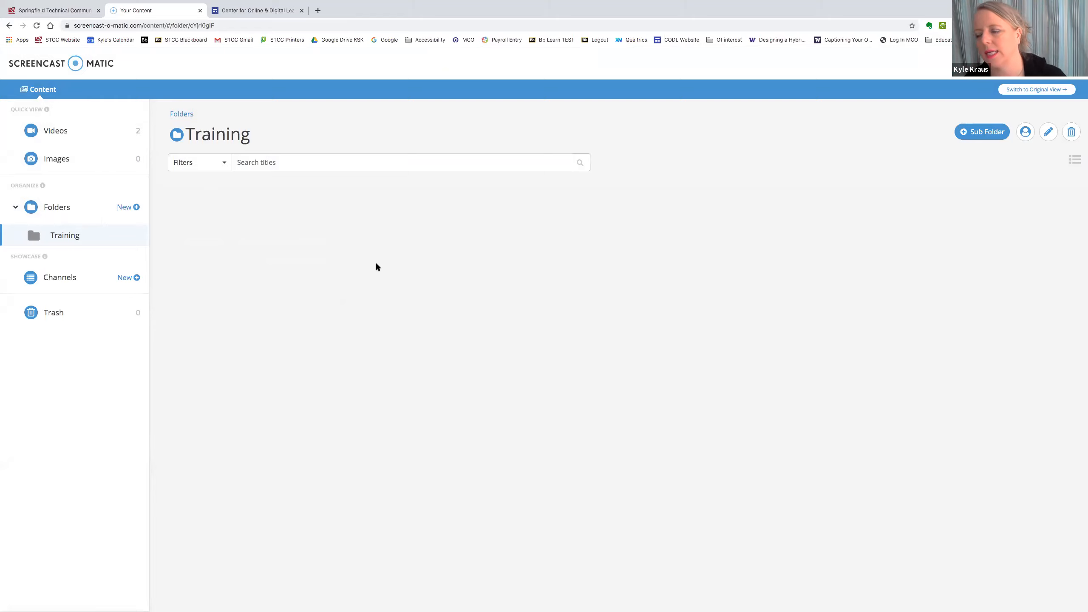
click(58, 131)
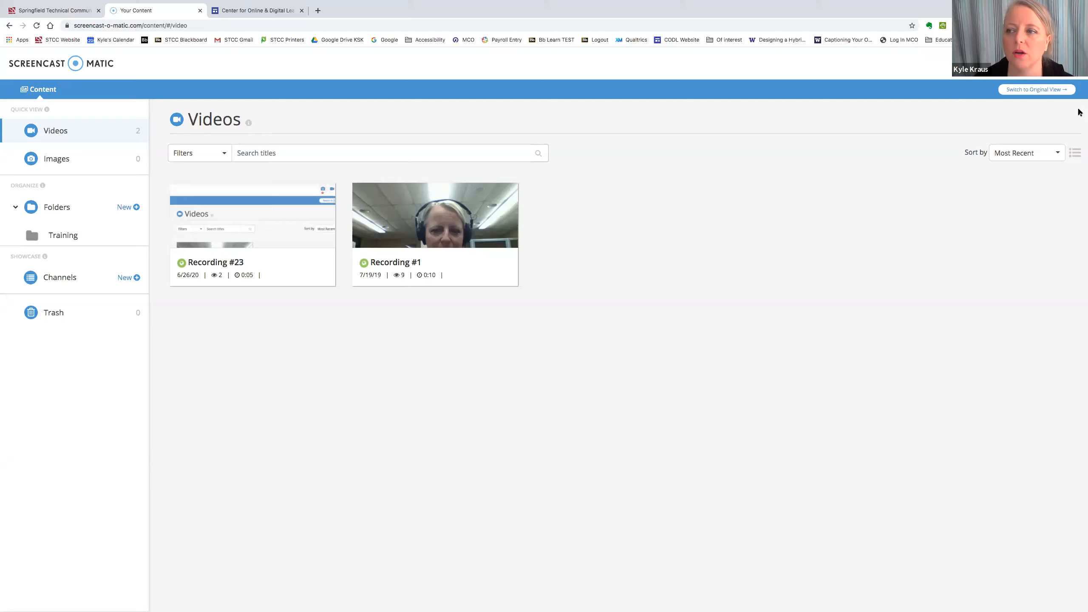
- View the original account layout, dismiss the New Hosting popup, and switch back to Beta view
click(1038, 93)
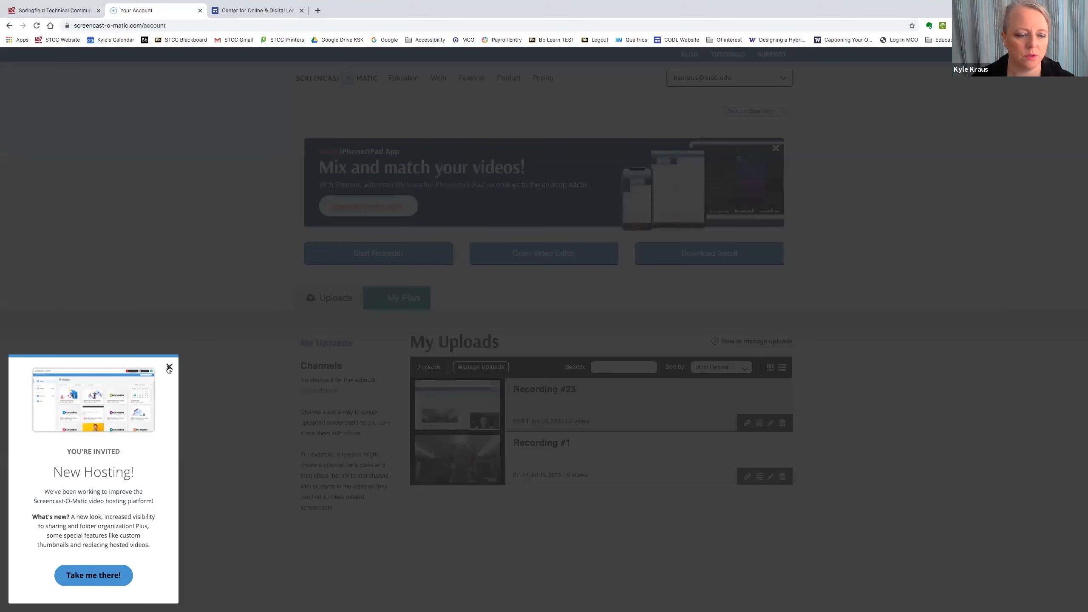
click(169, 367)
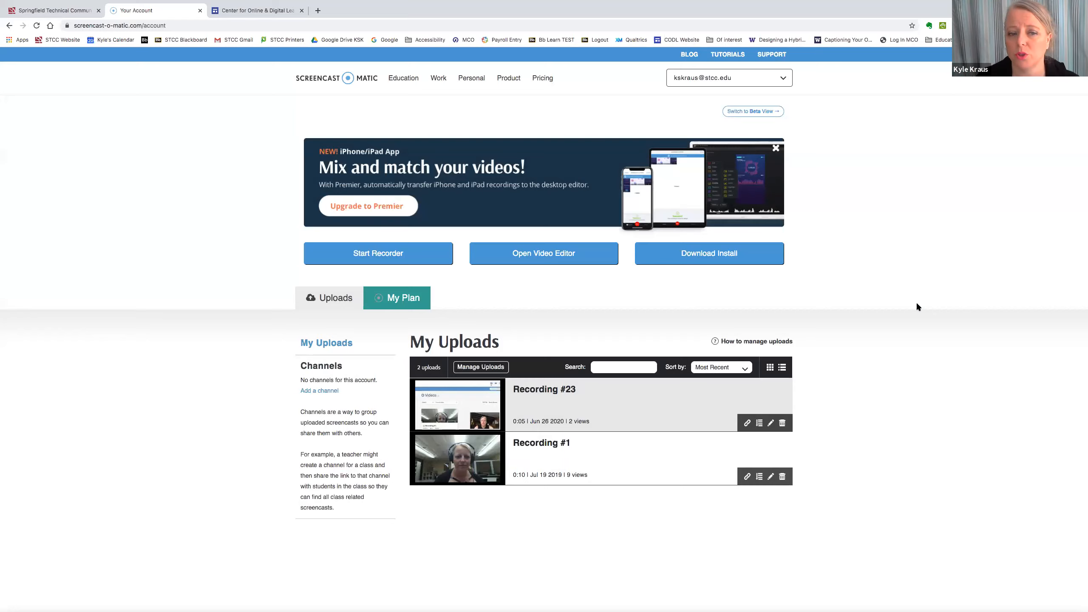
click(747, 112)
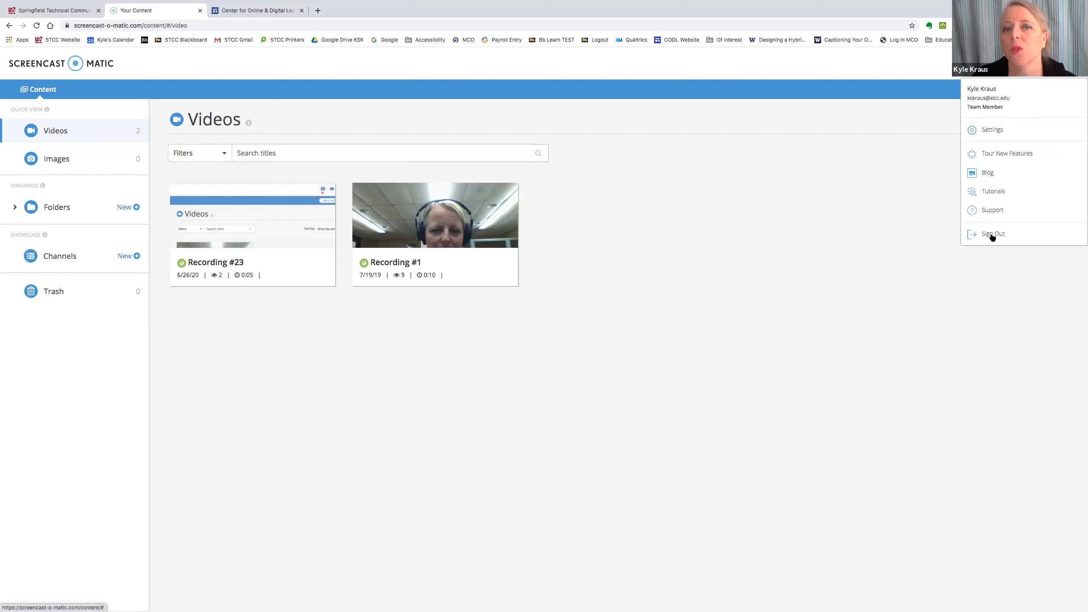
- Close the account menu, reopen it, and dismiss it again on the Videos page
click(982, 101)
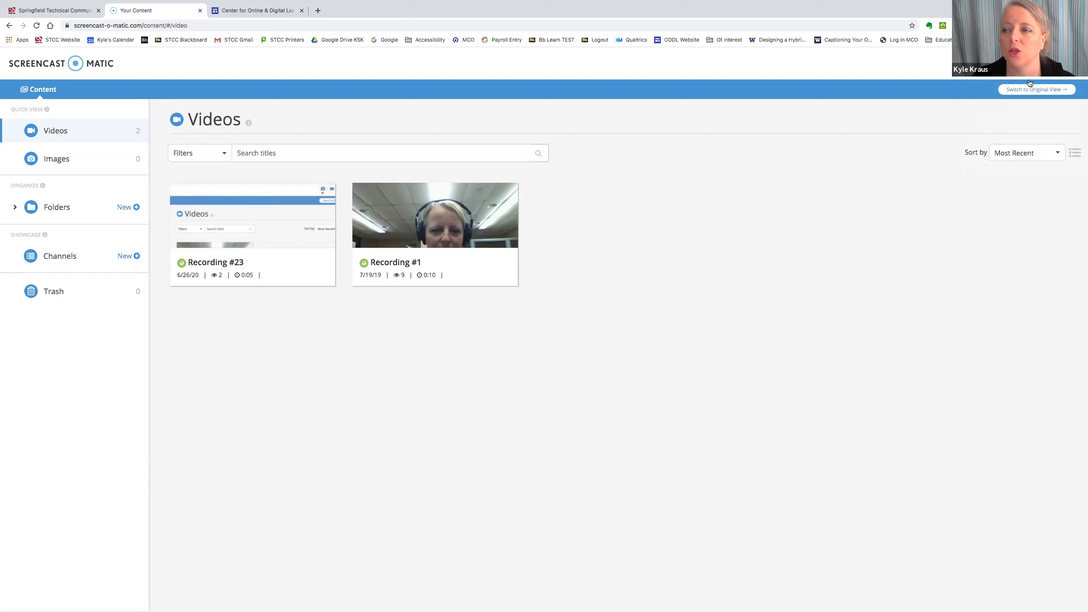
click(1062, 64)
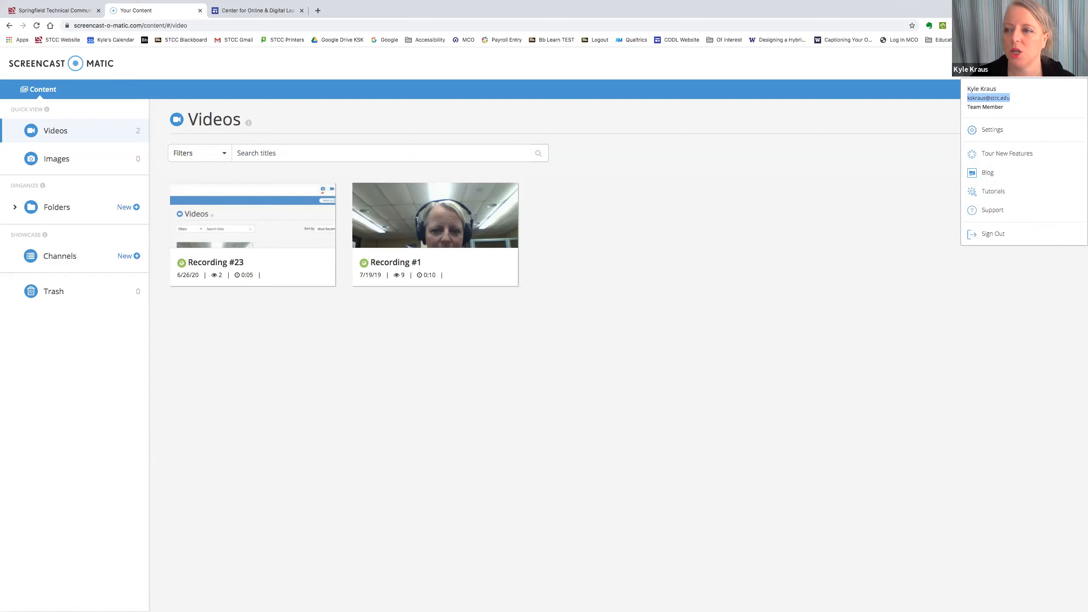
click(1069, 76)
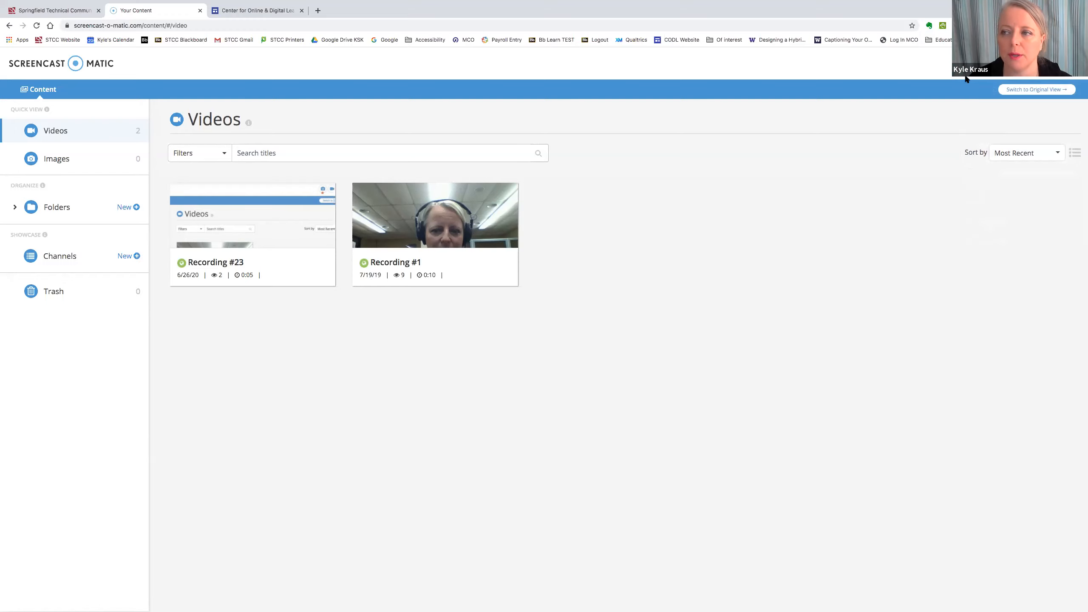
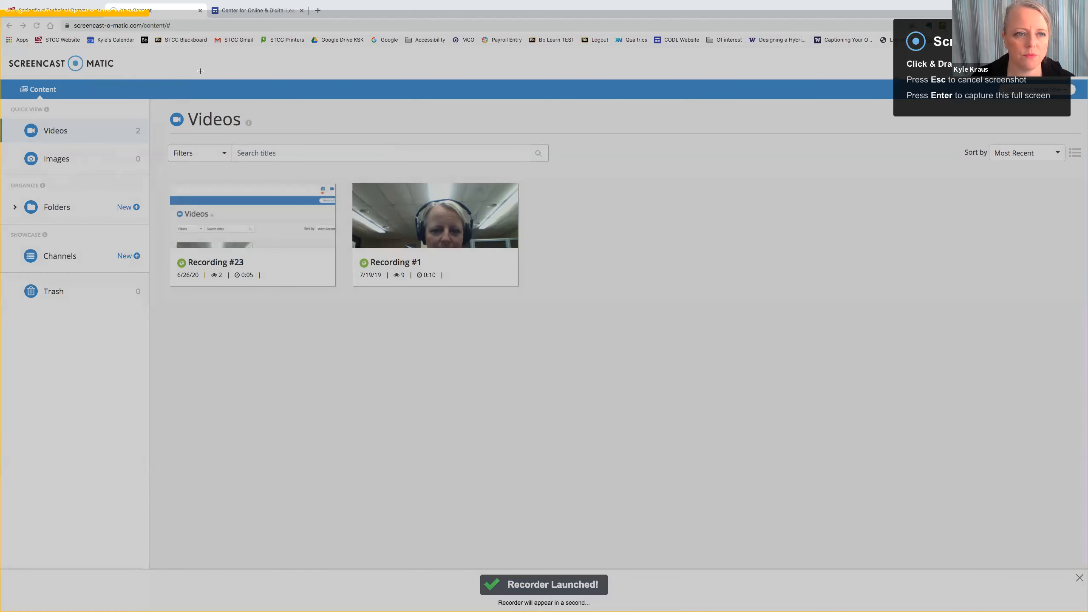
- Capture the Videos page as a 988 x 689 screenshot and bring the Screenshot Editor into view
drag(157, 64, 576, 359)
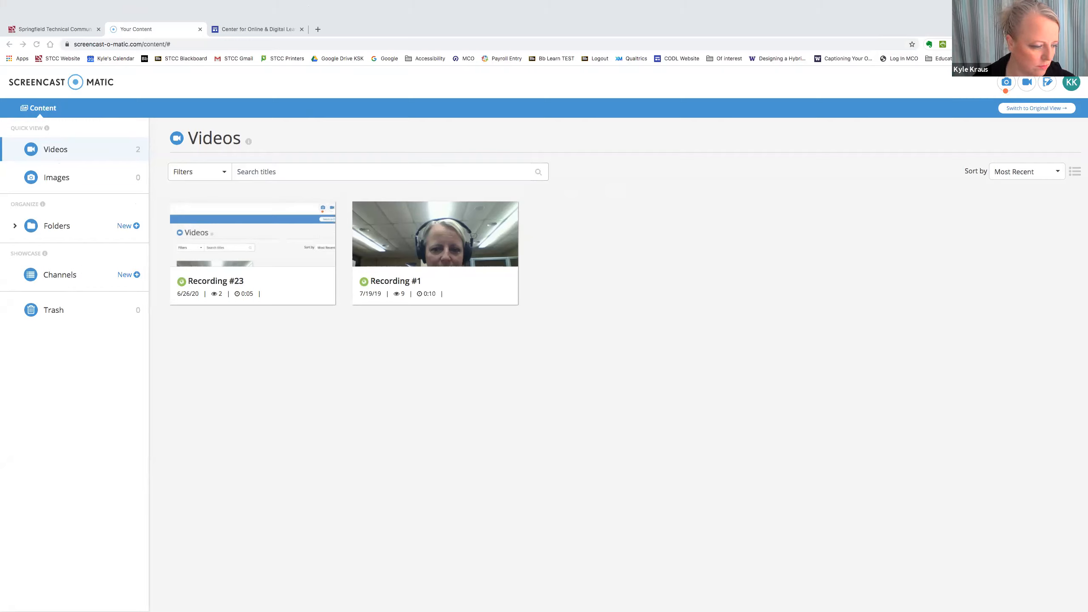
mouse_move(387, 3)
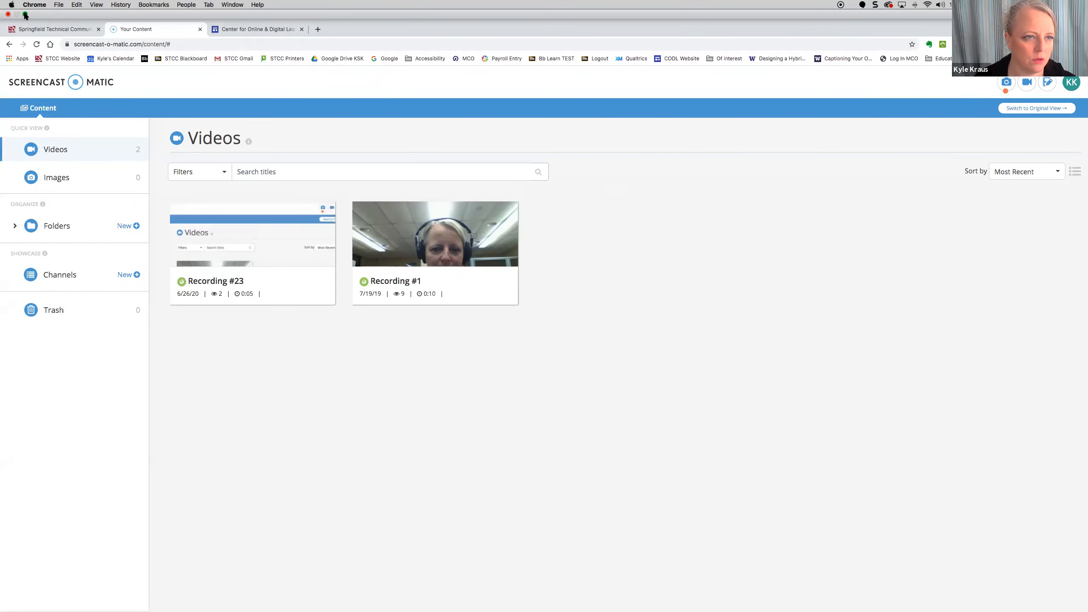
click(25, 16)
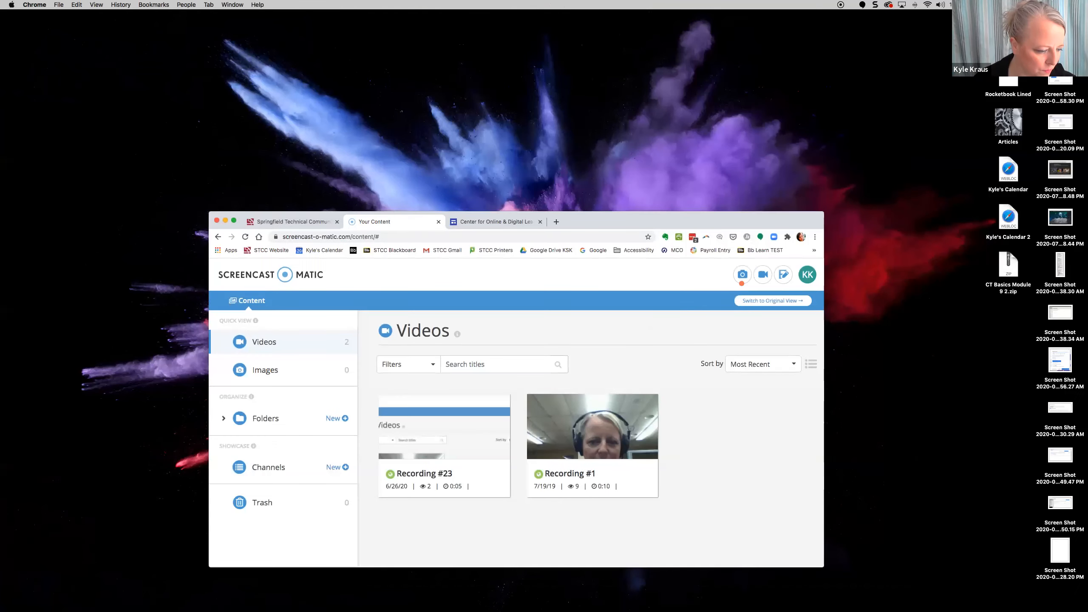
drag(0, 216, 386, 97)
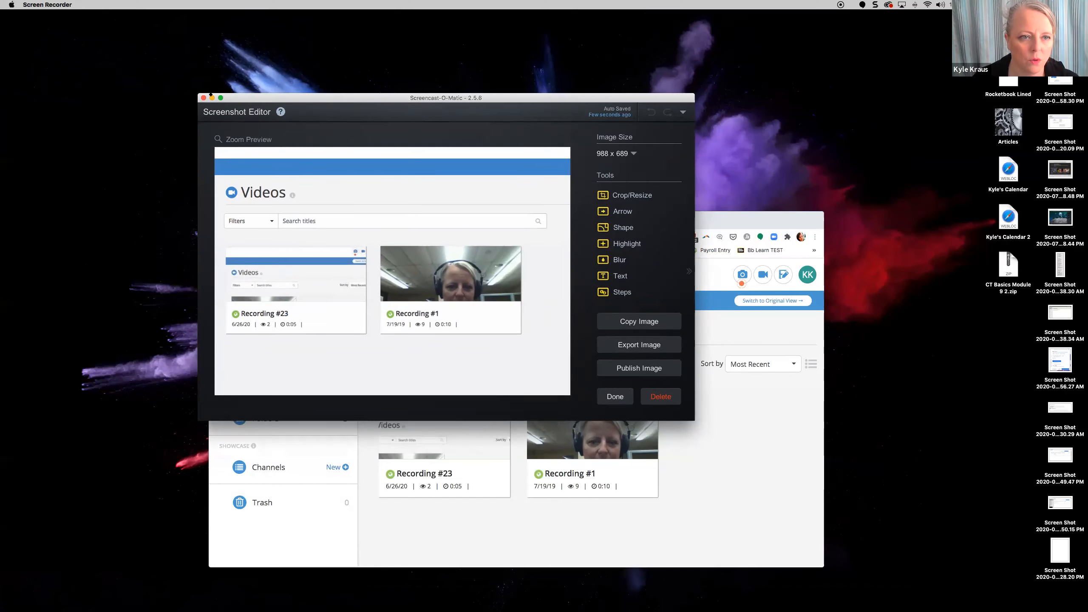
- Make the editor full screen, resize the image to 200 x 140, then reset its size
click(220, 98)
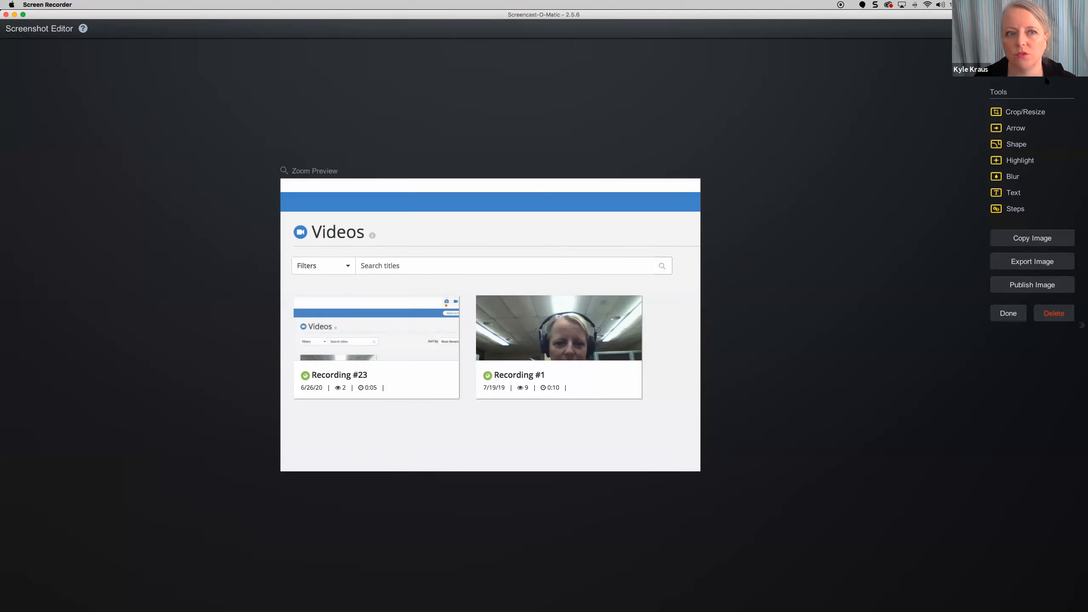
click(1009, 71)
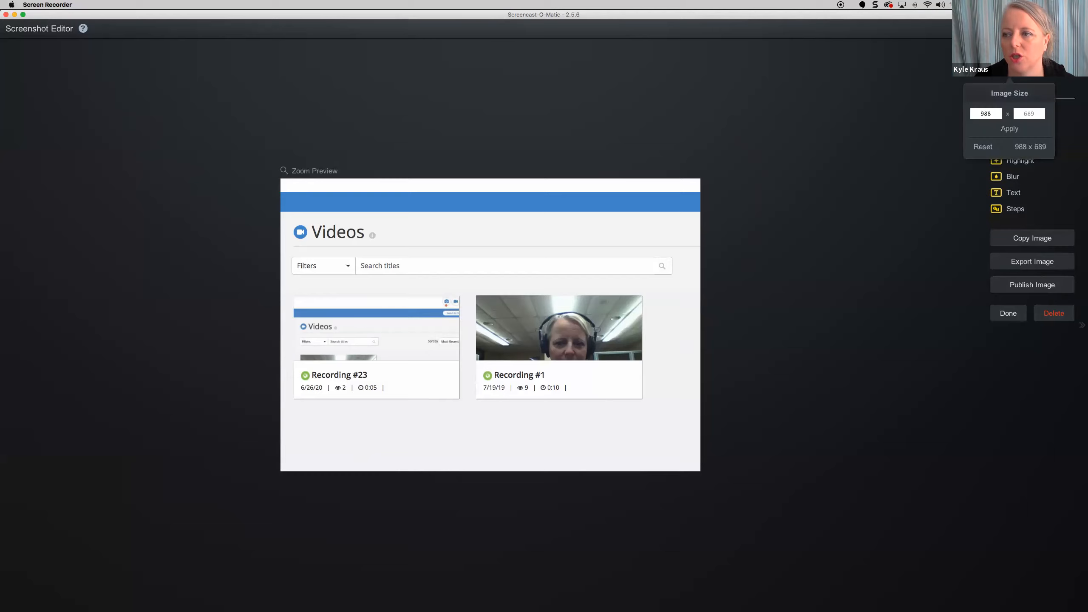
double_click(975, 113)
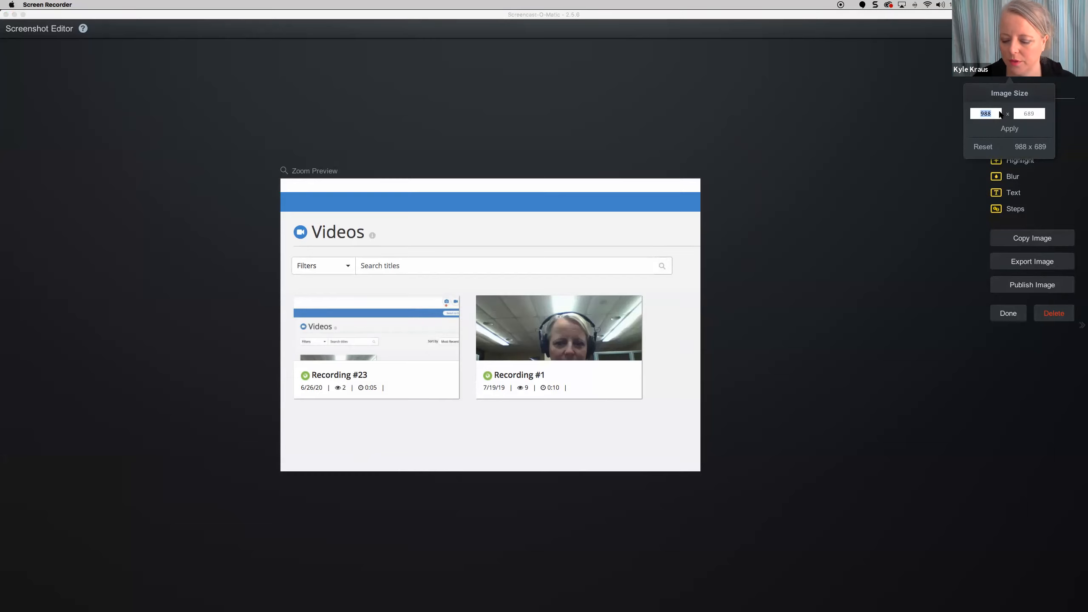
text(200)
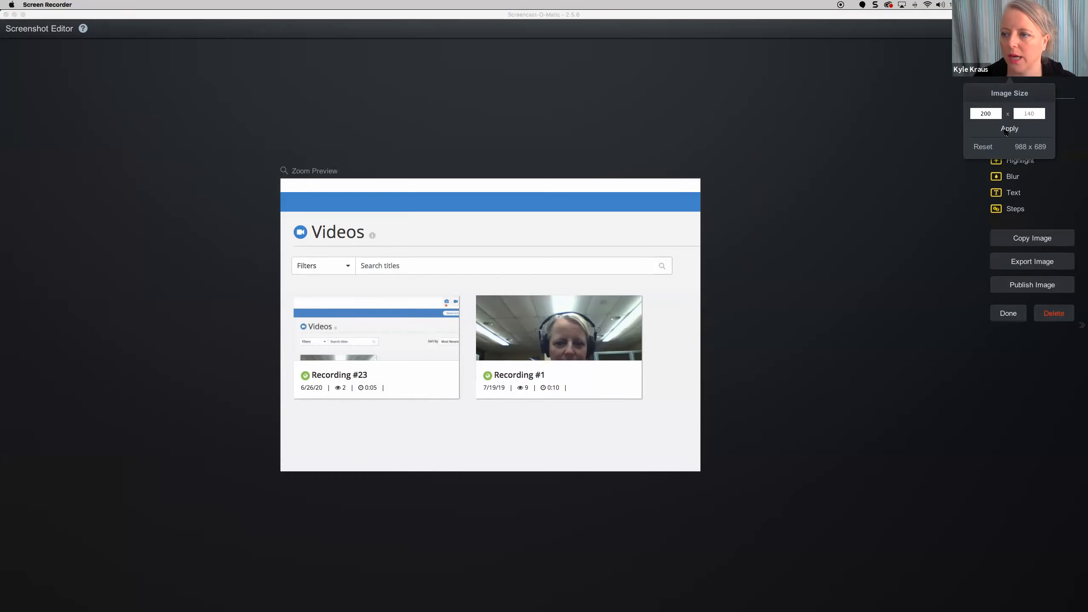
click(1009, 130)
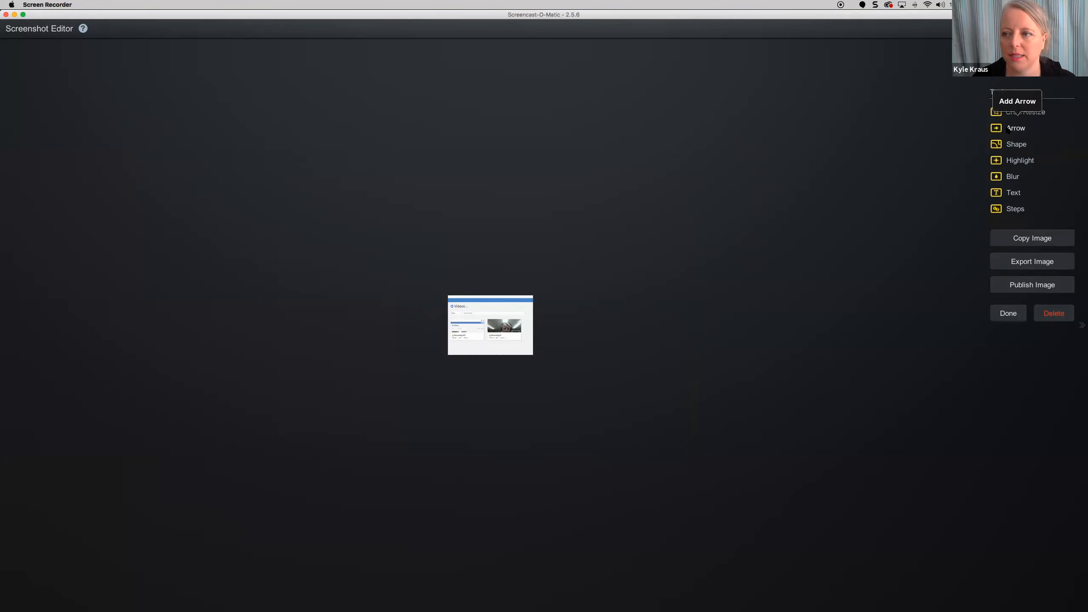
click(996, 112)
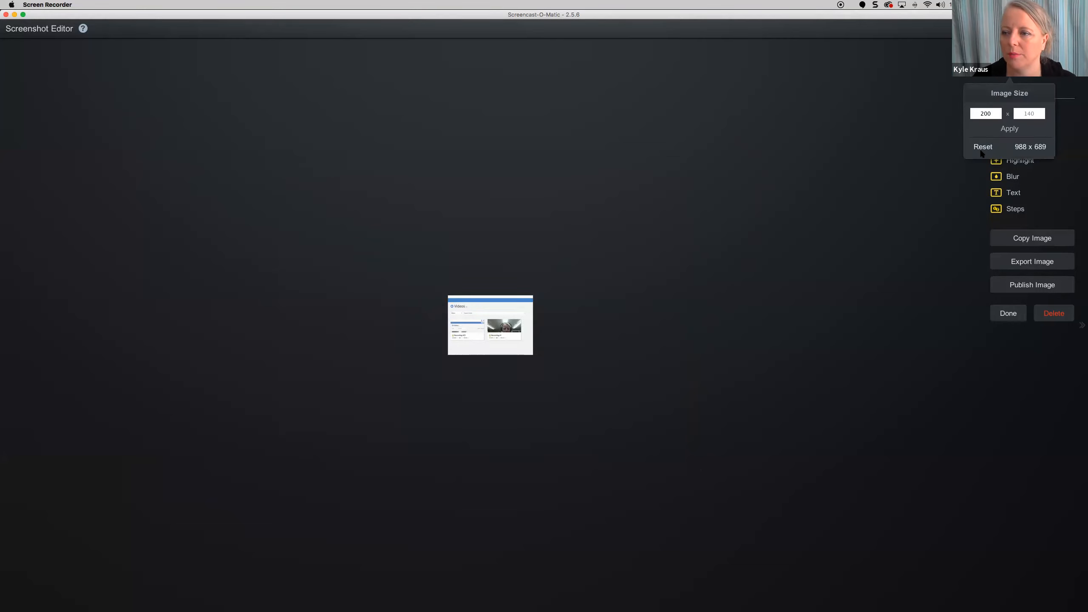
click(979, 148)
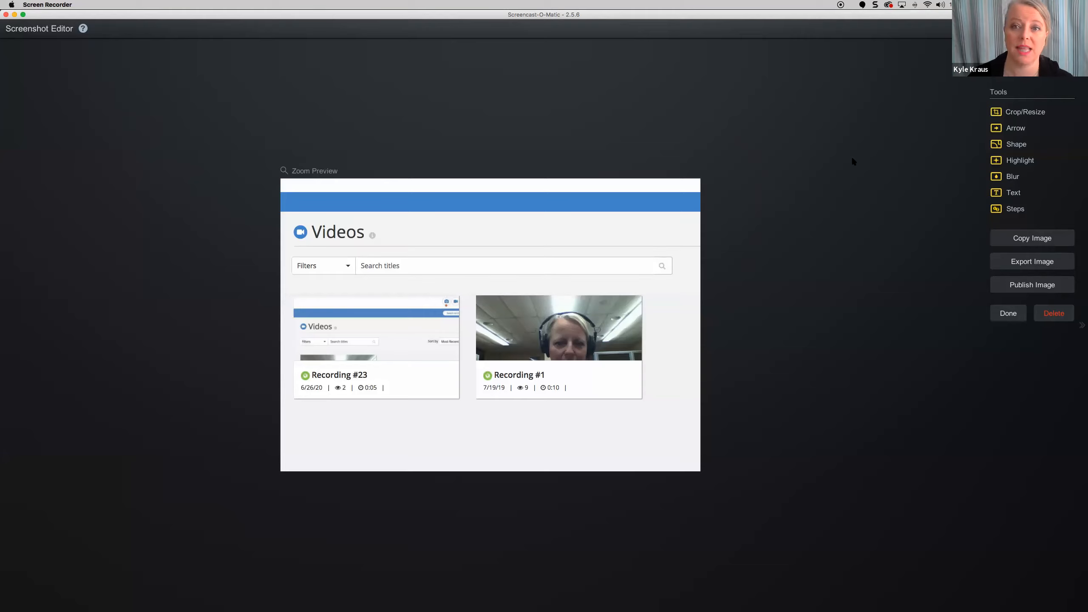
- Try cropping the screenshot's right edge, then reset the crop to keep the whole page
click(1017, 114)
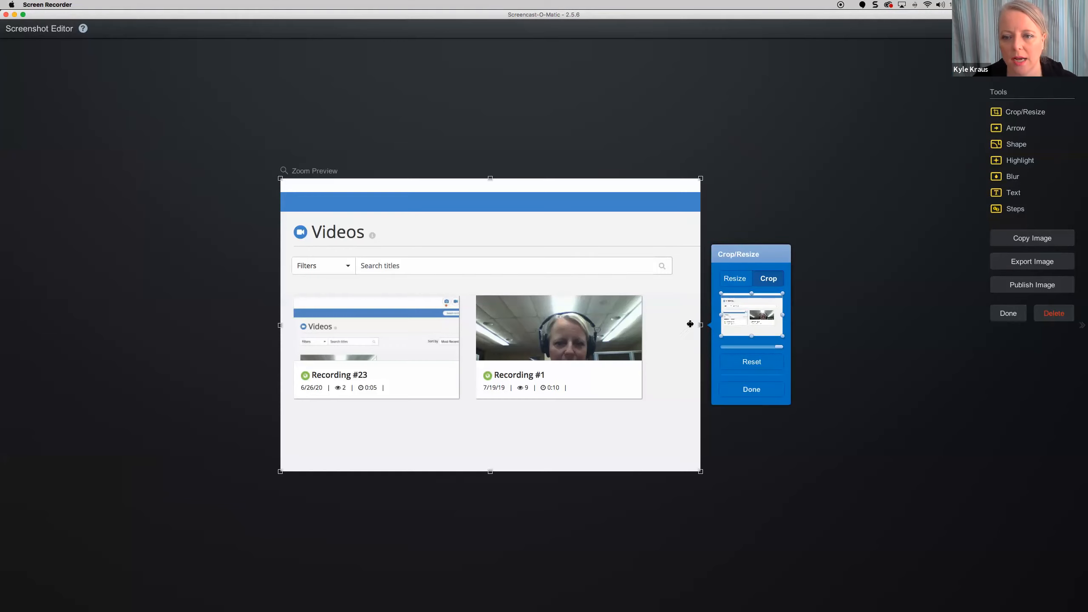
mouse_move(782, 315)
mouse_down()
mouse_move(747, 317)
mouse_move(767, 321)
mouse_up()
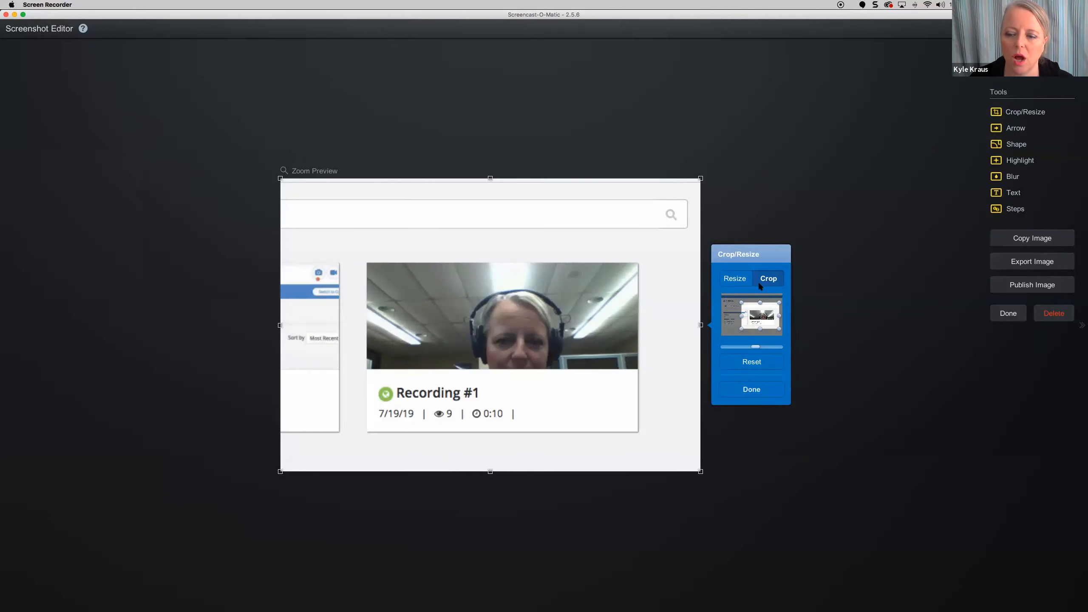
click(737, 363)
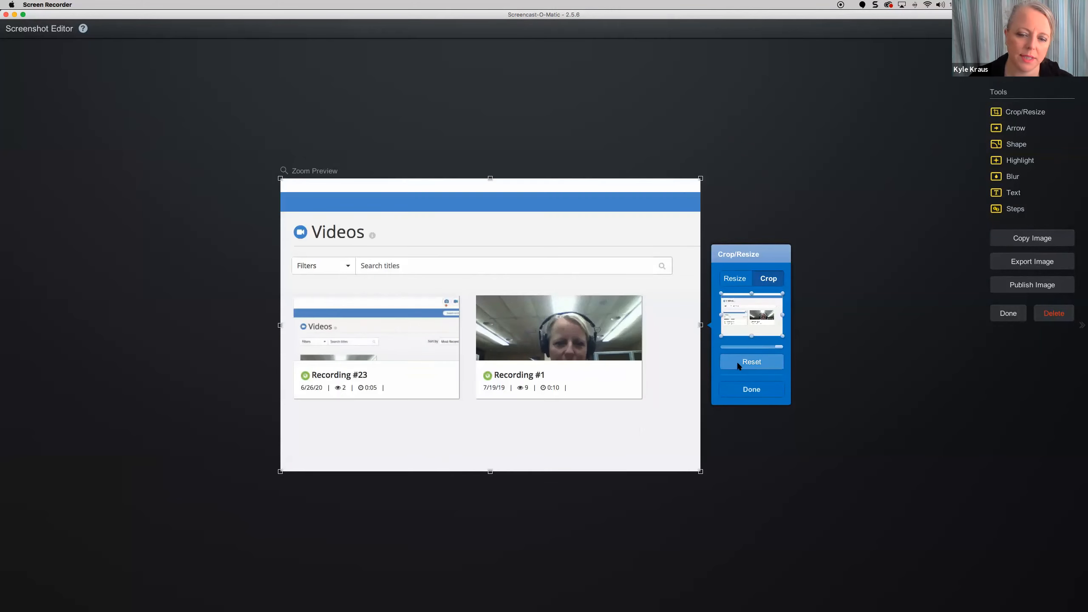
click(750, 390)
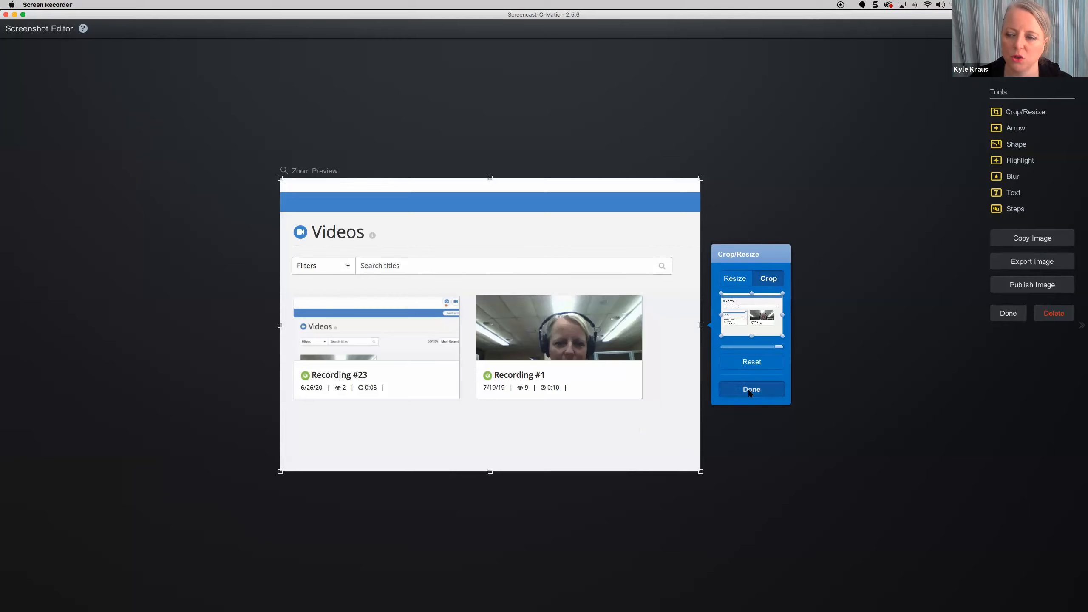
click(1016, 128)
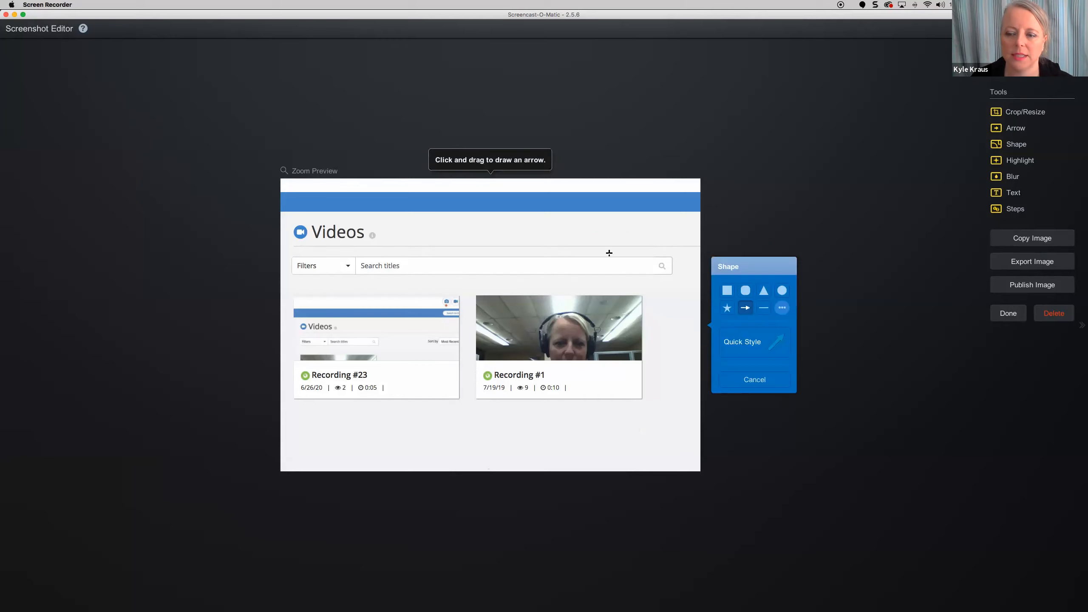
- Place a star shape on the screenshot, rotate it, then delete it
click(727, 308)
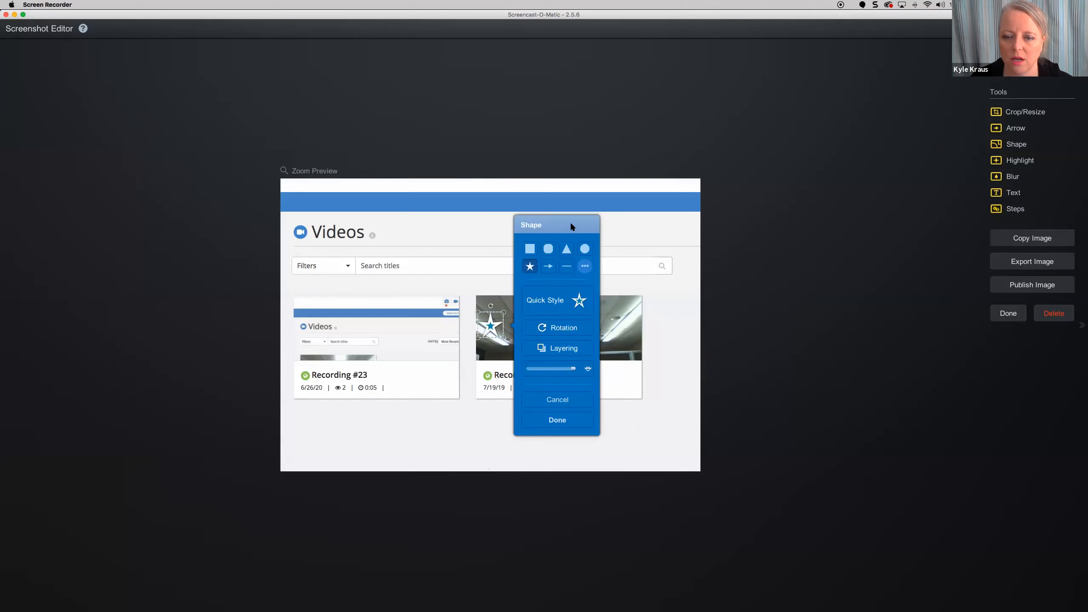
click(407, 256)
click(487, 295)
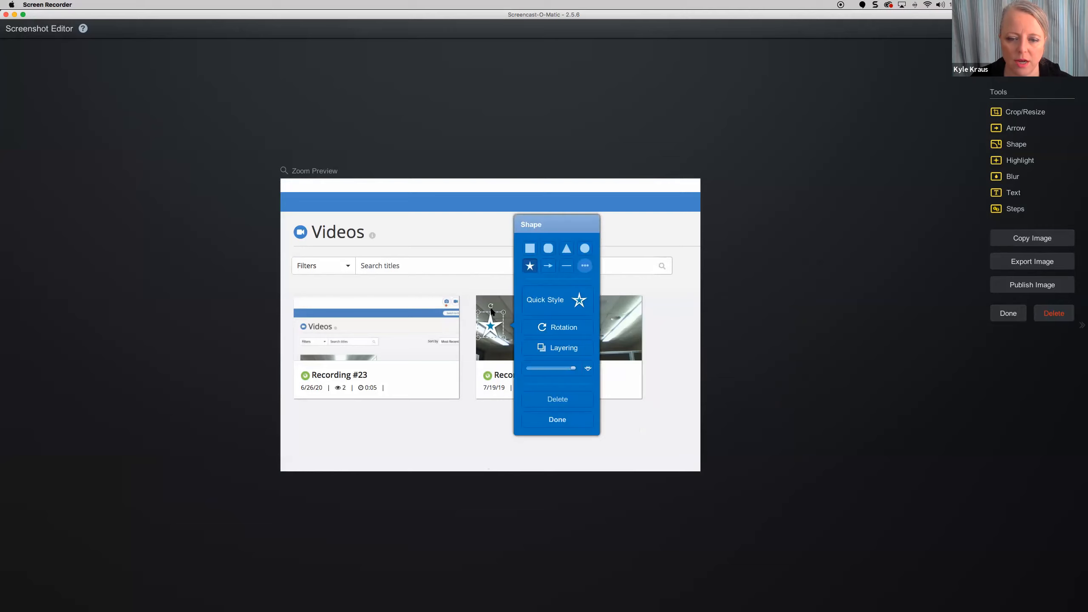
mouse_move(491, 306)
mouse_down()
mouse_move(503, 317)
mouse_move(490, 325)
mouse_up()
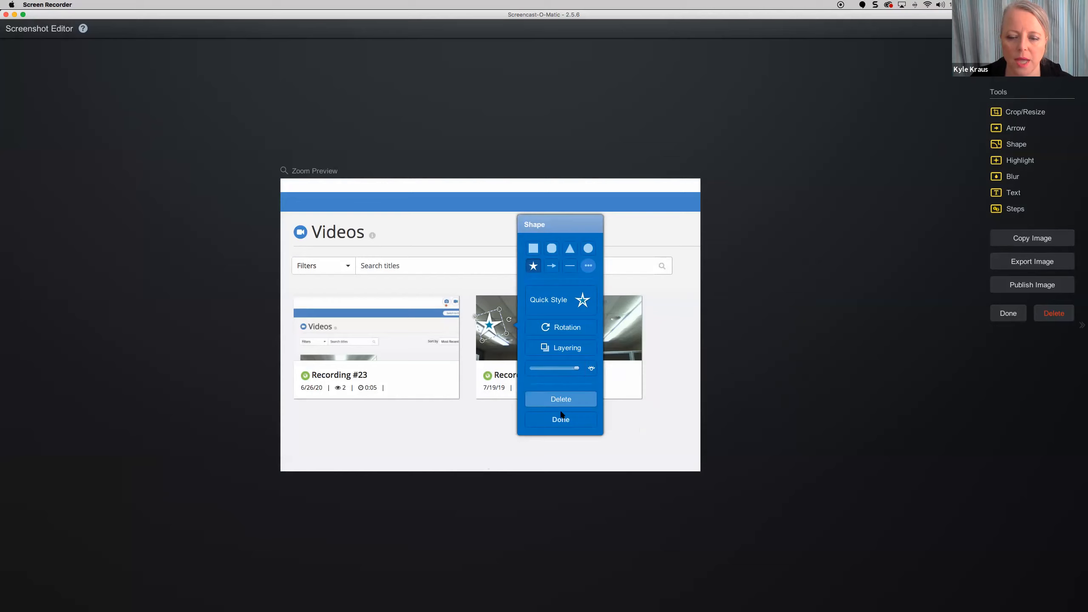
click(552, 265)
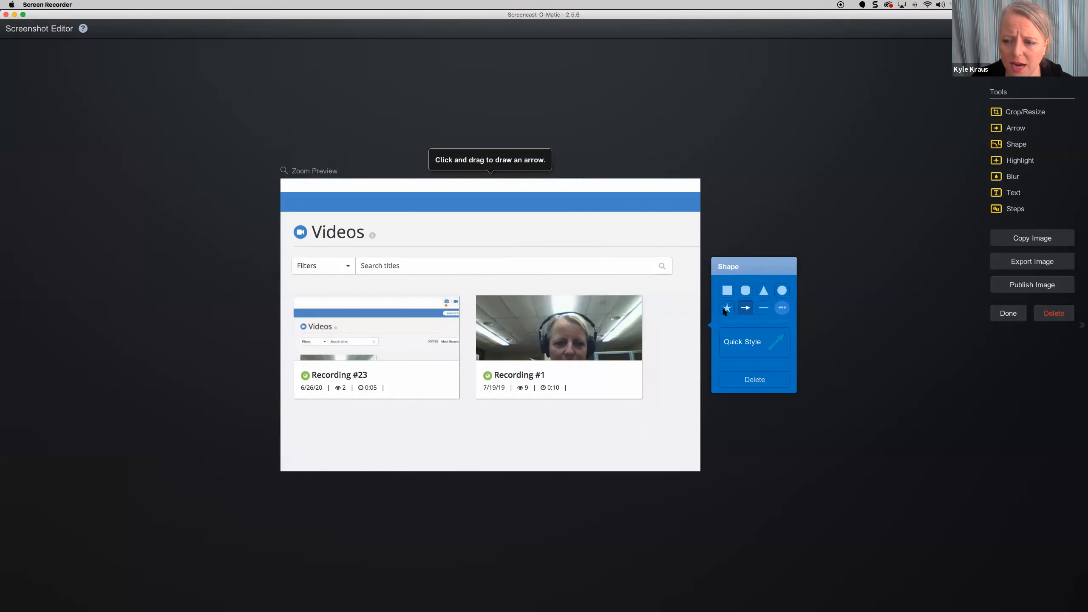
- Draw an arrow from the Recording #23 card pointing at Recording #1
drag(457, 286, 533, 335)
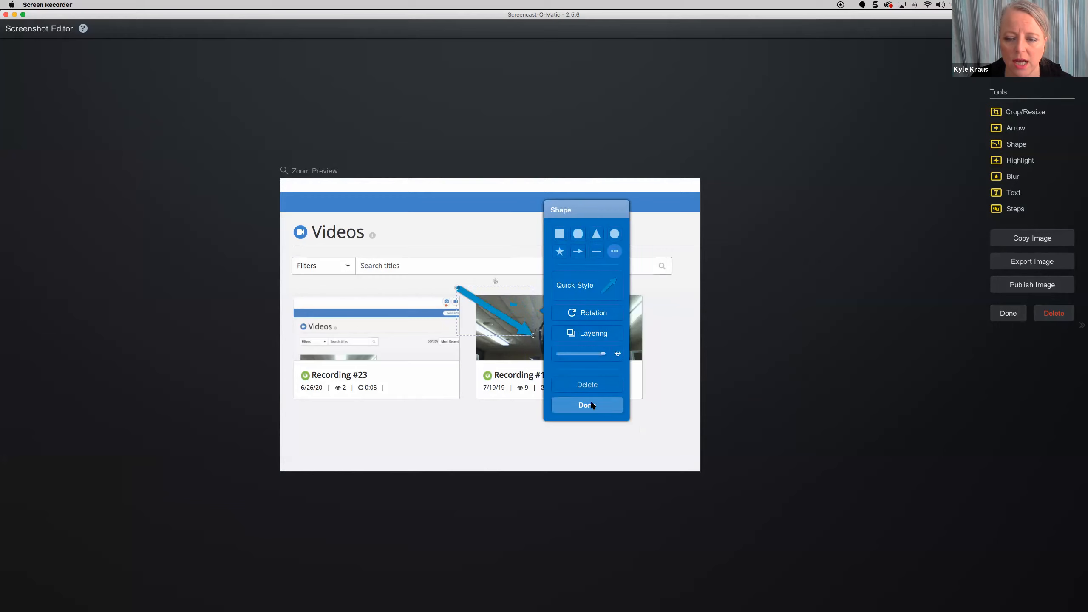
drag(495, 308, 444, 349)
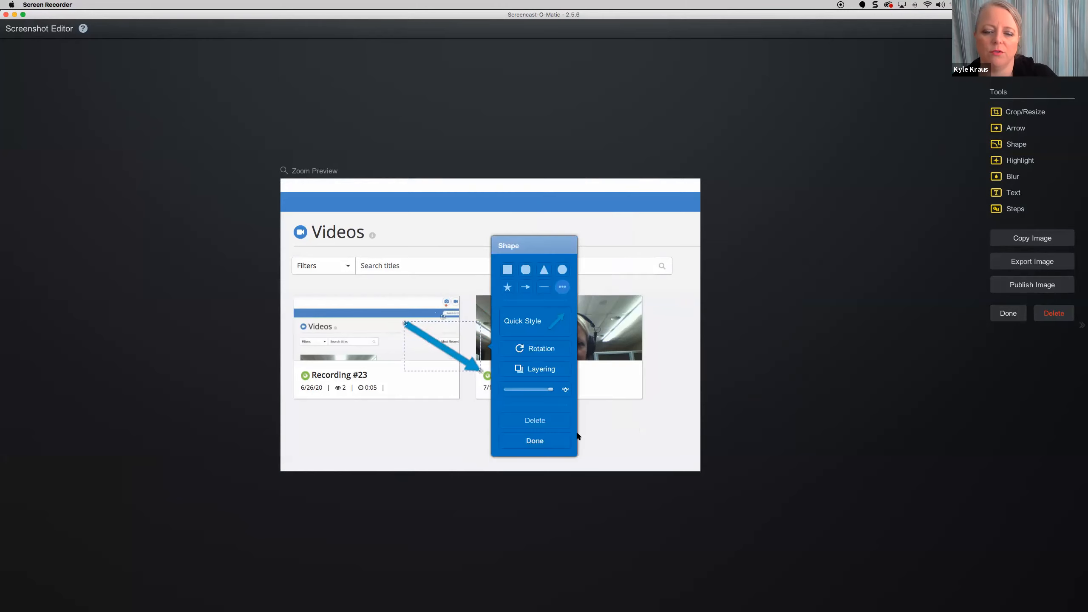
click(557, 440)
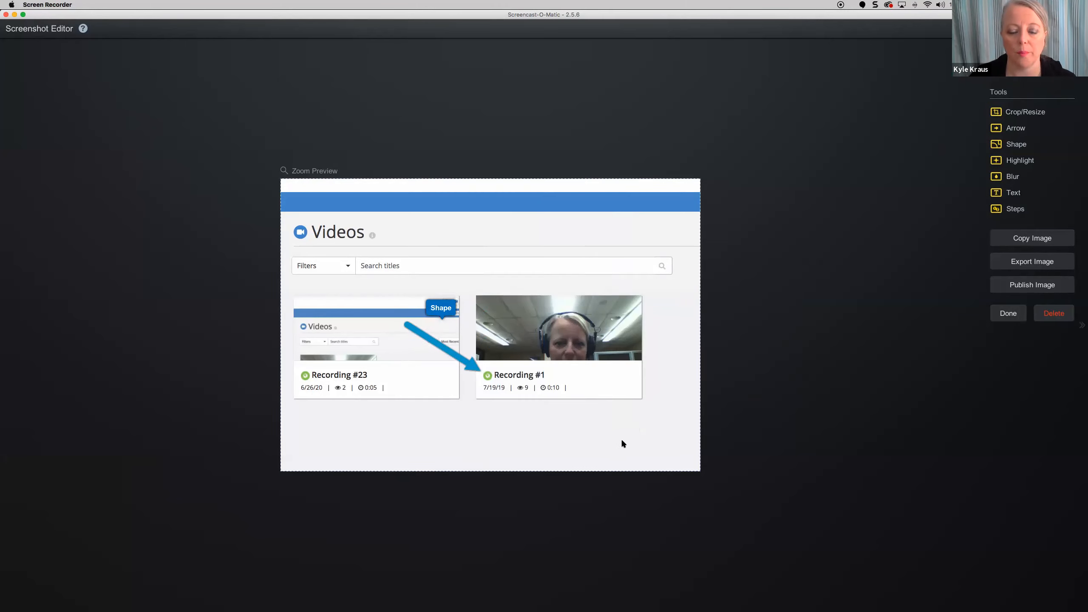
- Recolour the arrow's line from blue to magenta (#BE009D)
click(438, 348)
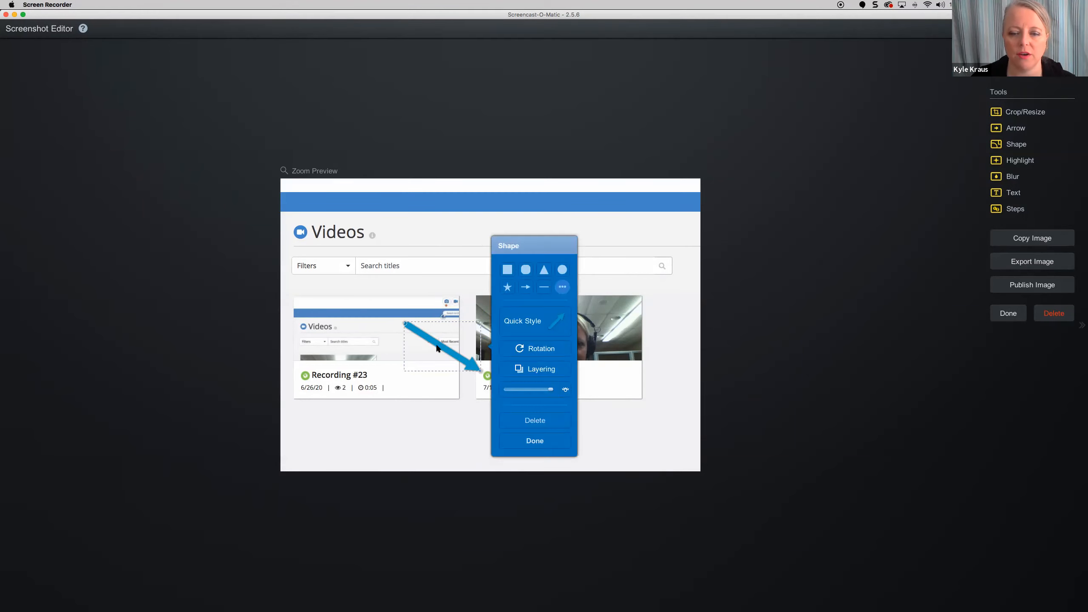
click(549, 322)
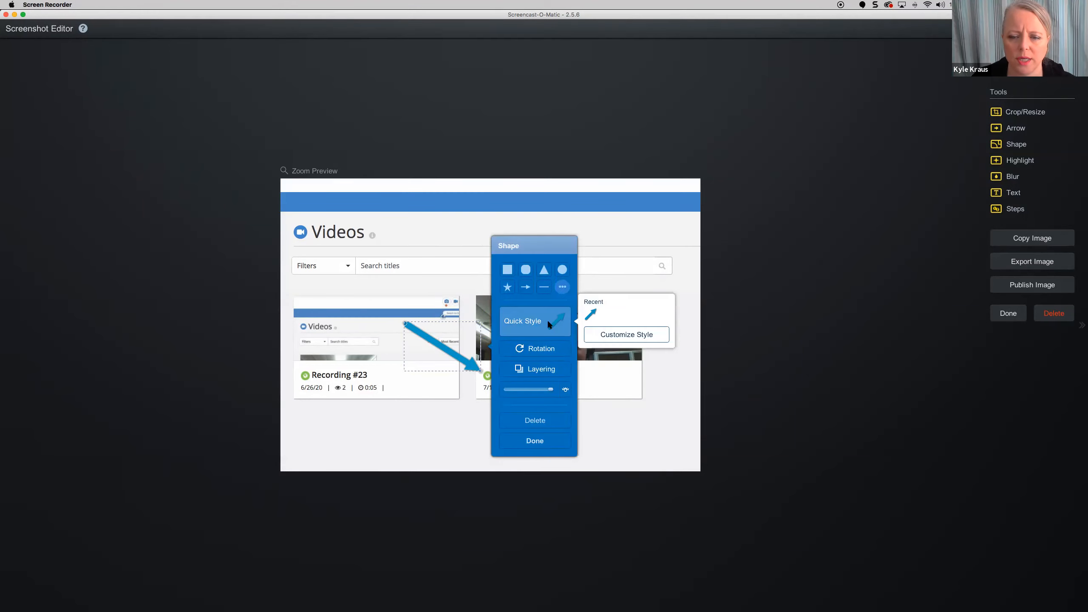
click(625, 337)
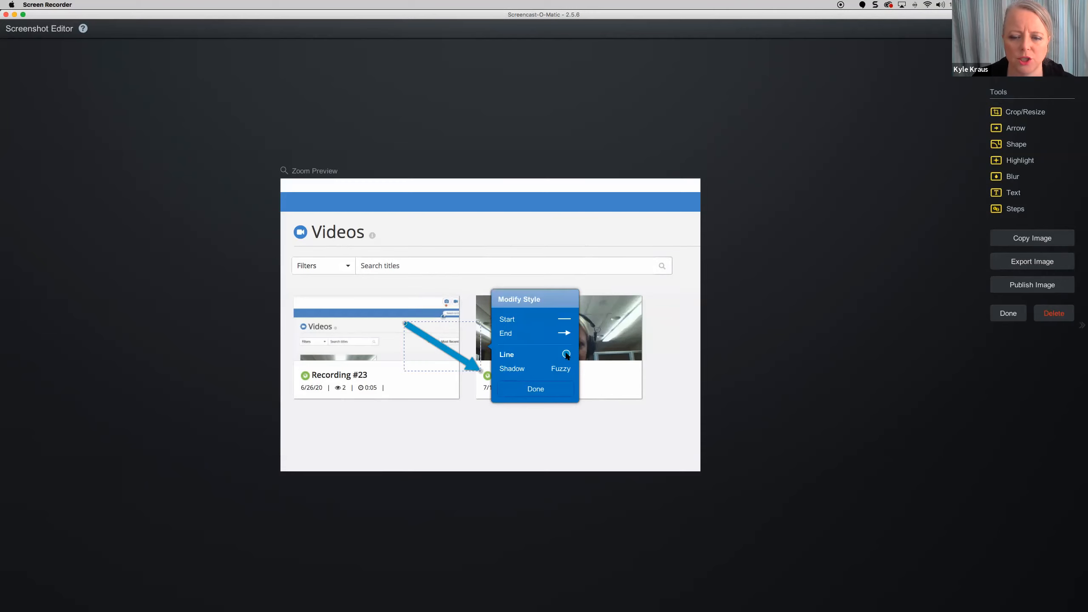
click(566, 354)
click(612, 321)
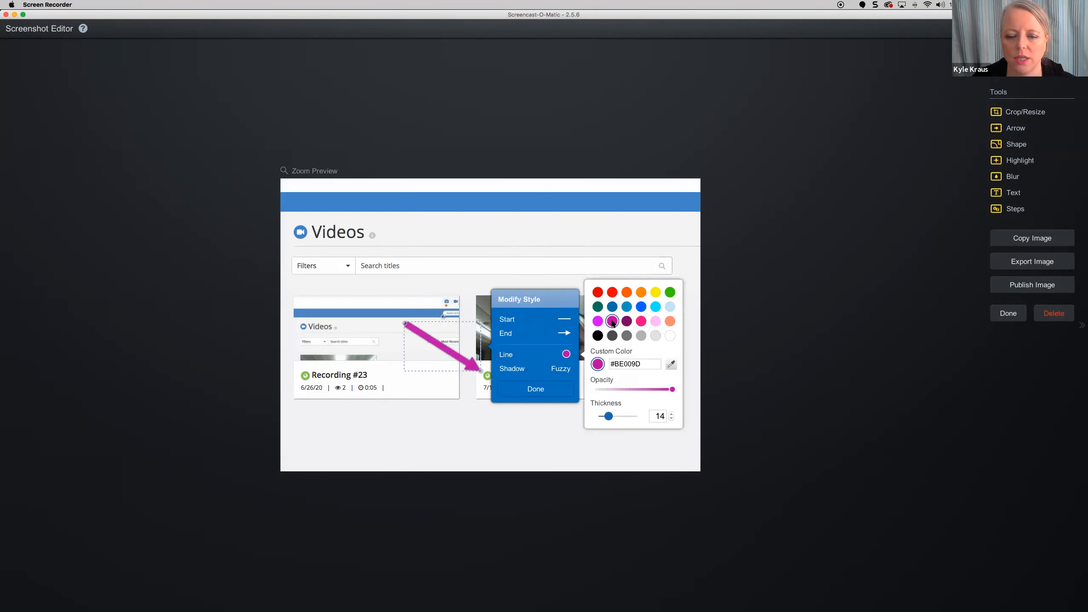
click(561, 263)
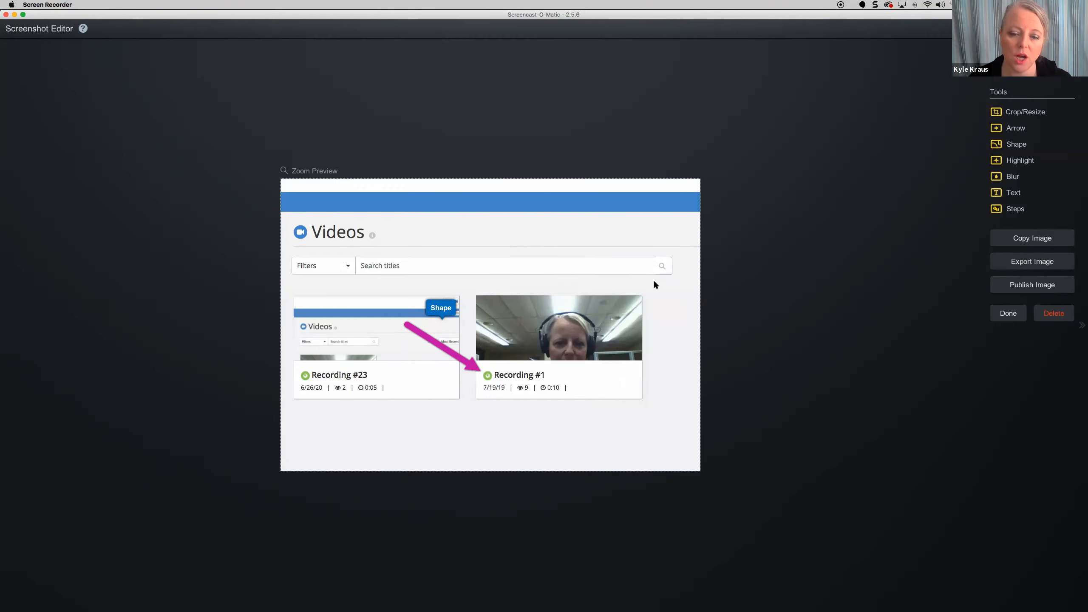
click(1011, 145)
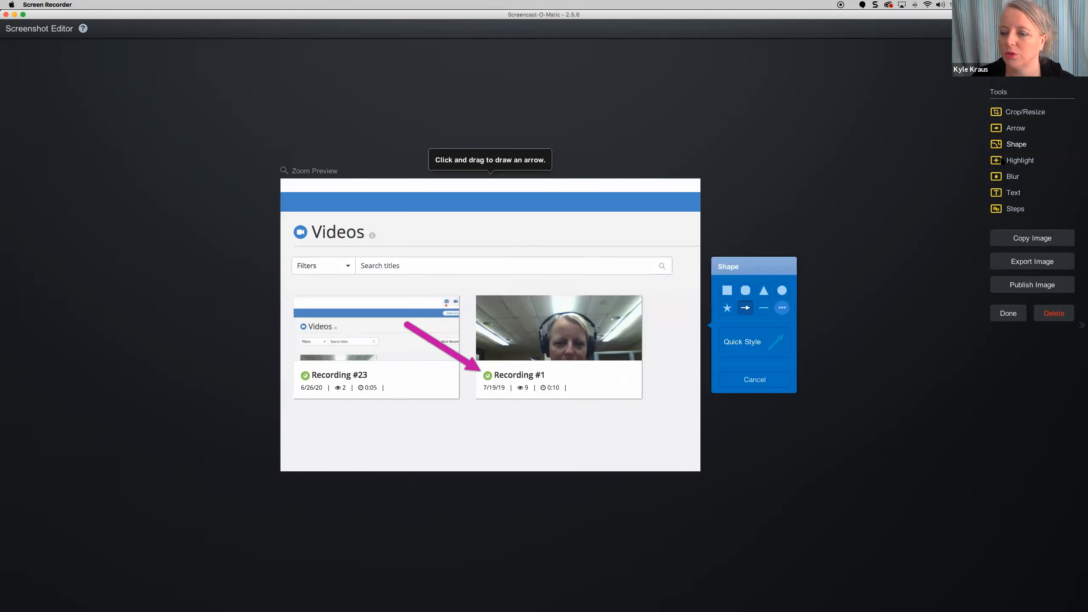
- Add a circle over the Recording #1 thumbnail's top-left corner with the green Quick Style outline
click(745, 292)
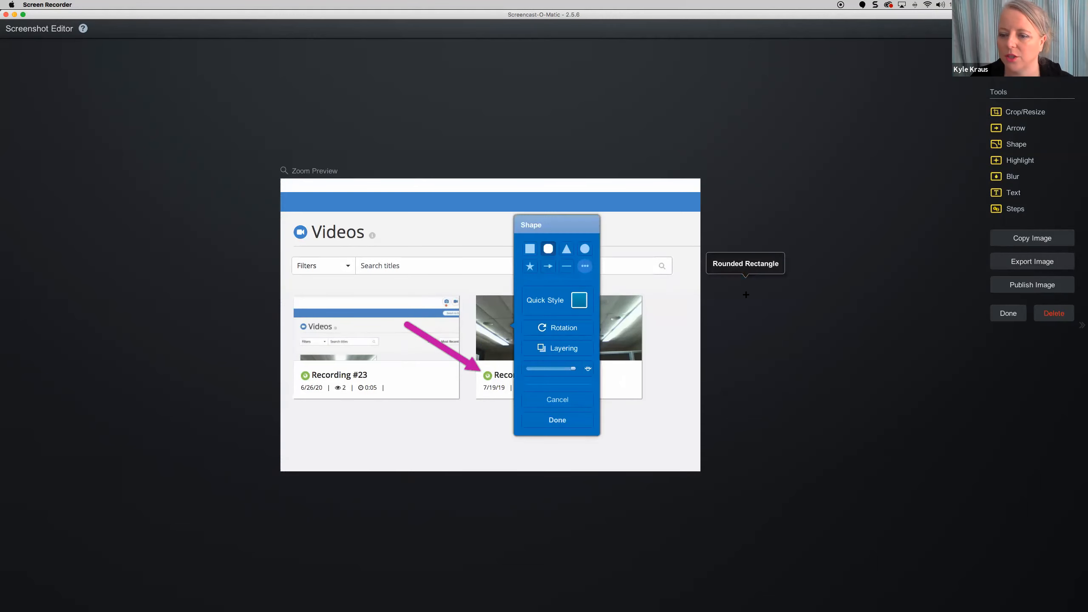
click(585, 249)
click(579, 300)
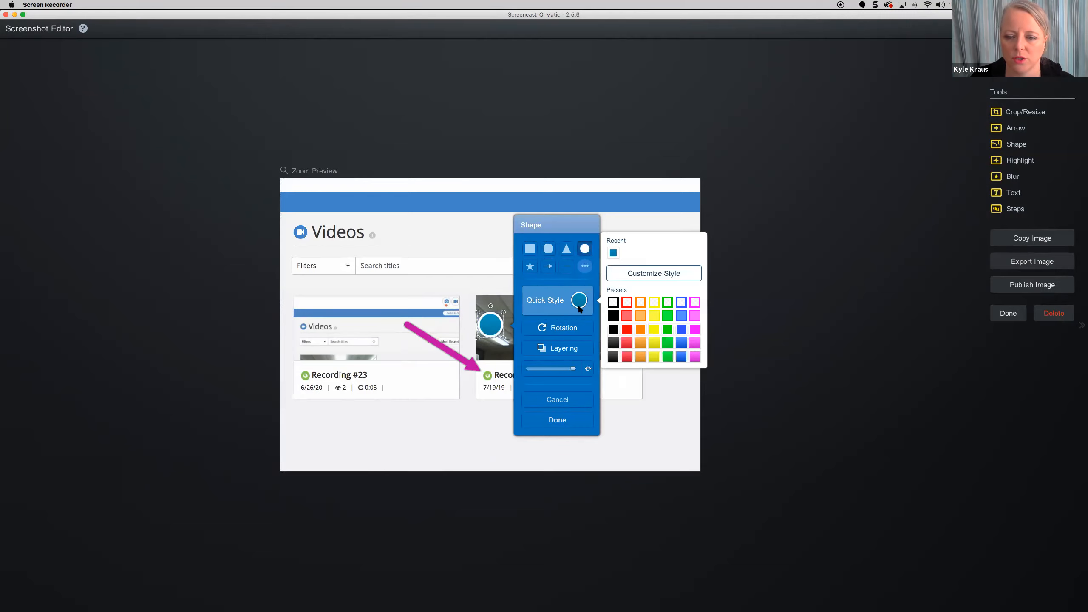
click(667, 302)
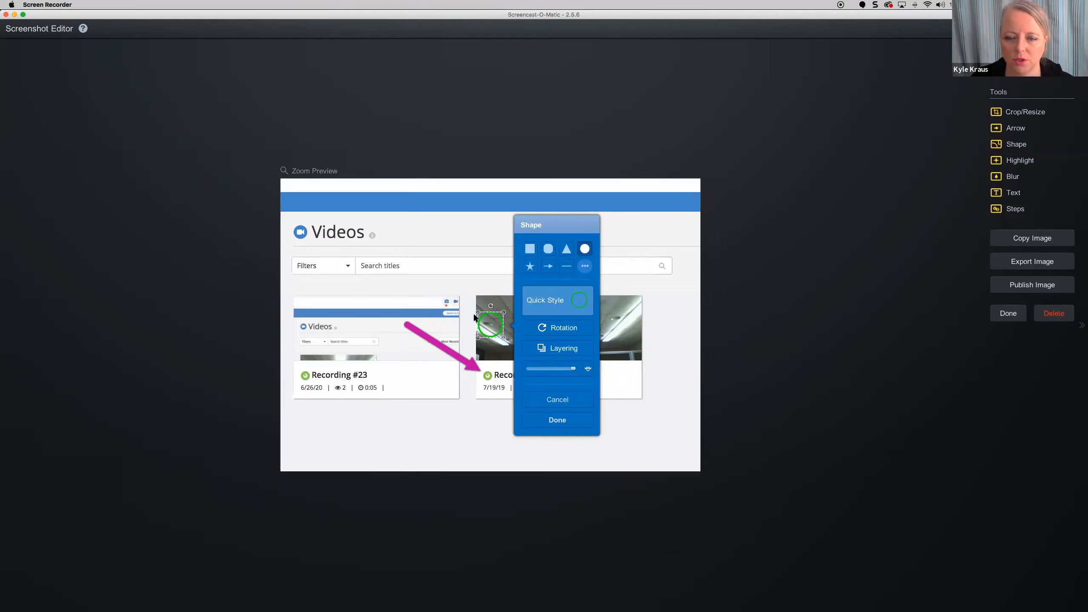
click(500, 222)
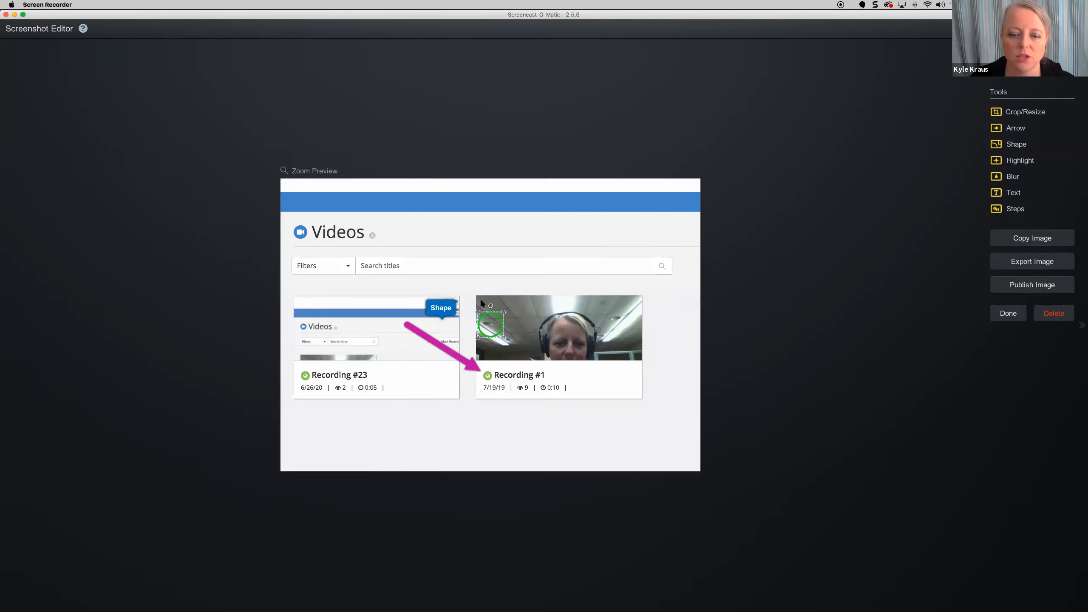
- Reselect the green circle and adjust its opacity slider before finishing
click(495, 319)
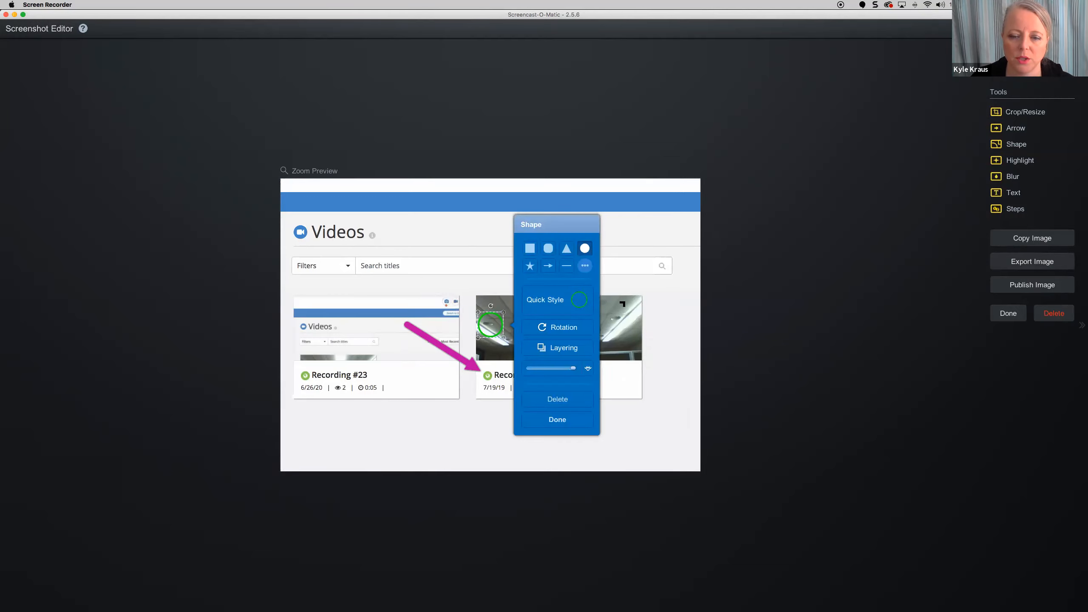
click(489, 296)
click(500, 324)
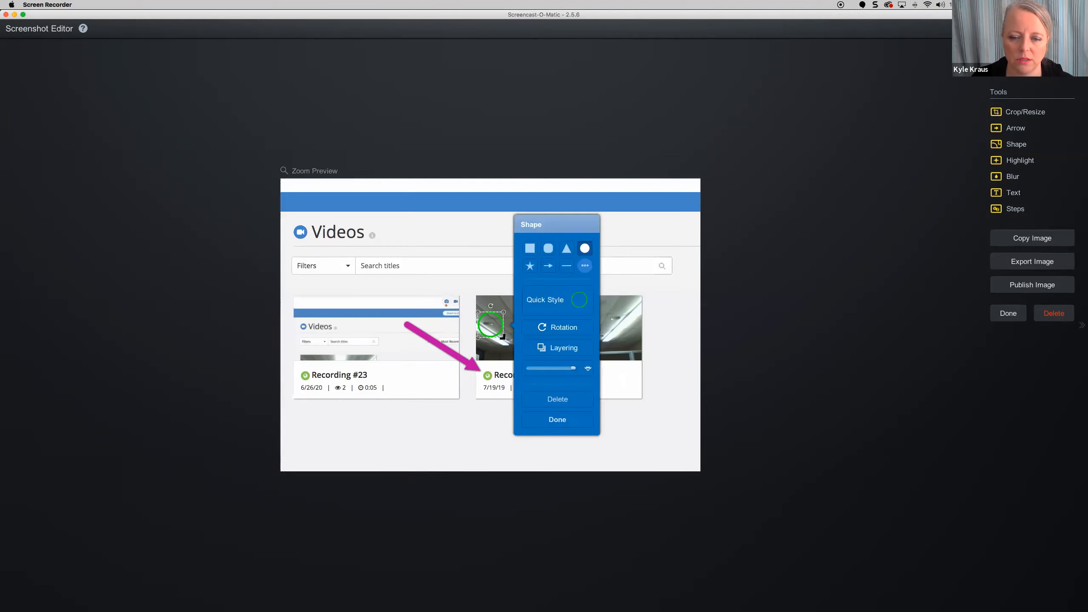
click(557, 419)
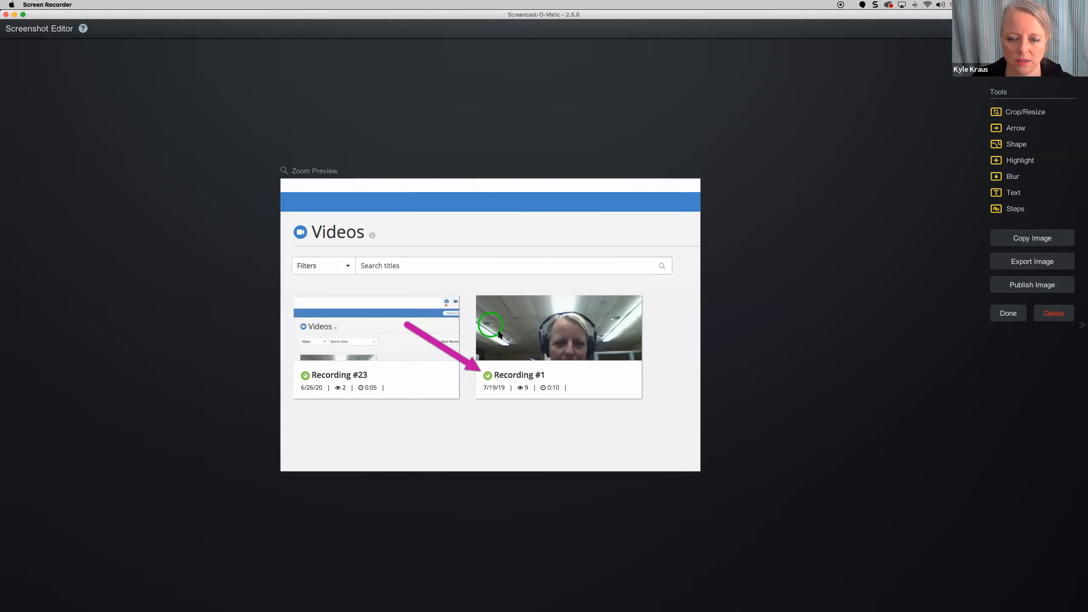
click(497, 325)
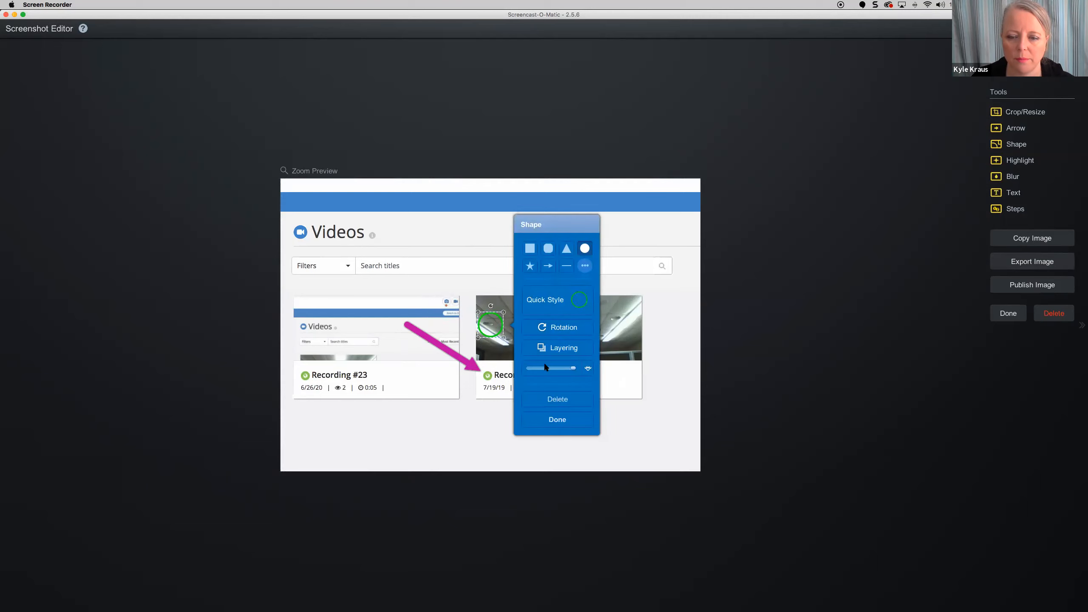
mouse_move(574, 368)
mouse_down()
mouse_move(558, 365)
mouse_move(583, 368)
mouse_up()
click(492, 290)
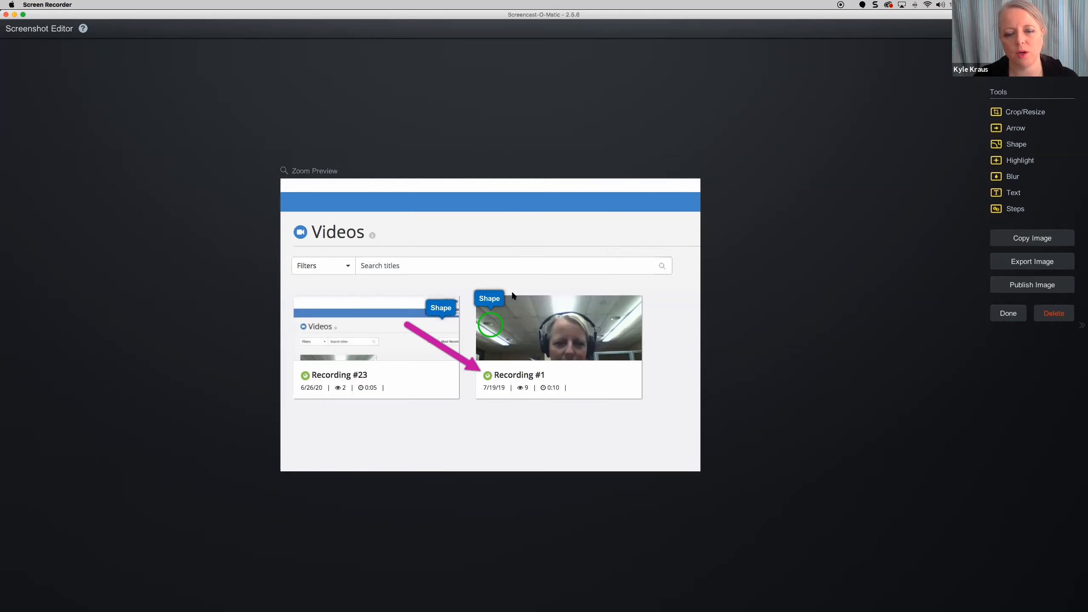
click(1013, 177)
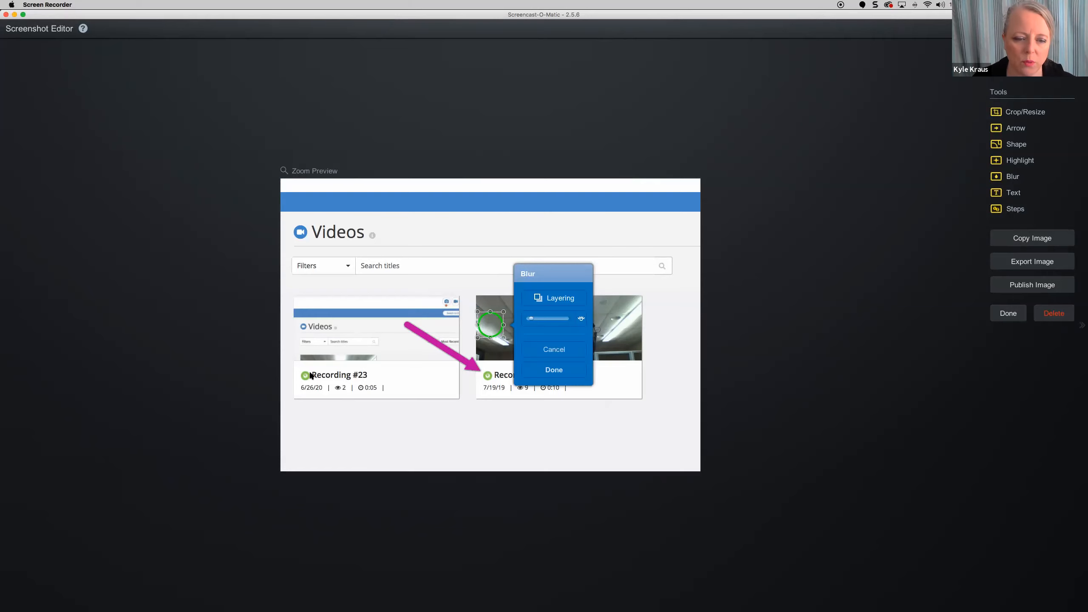
- Cancel the blur, add a text callout over the video cards, and place step 1 beside Videos
click(355, 376)
click(386, 376)
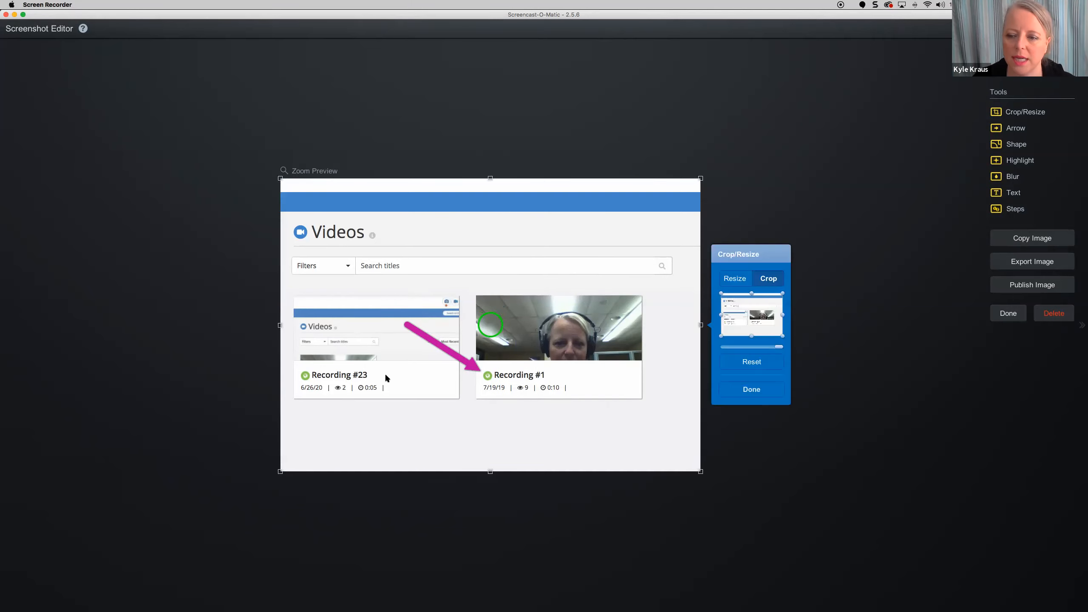
click(1021, 192)
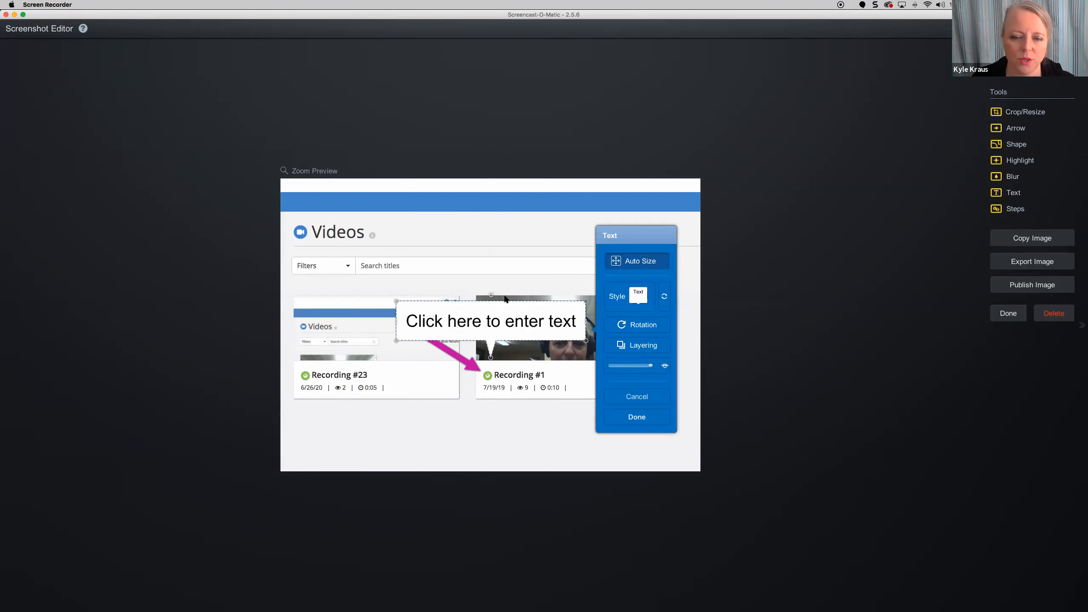
click(1015, 209)
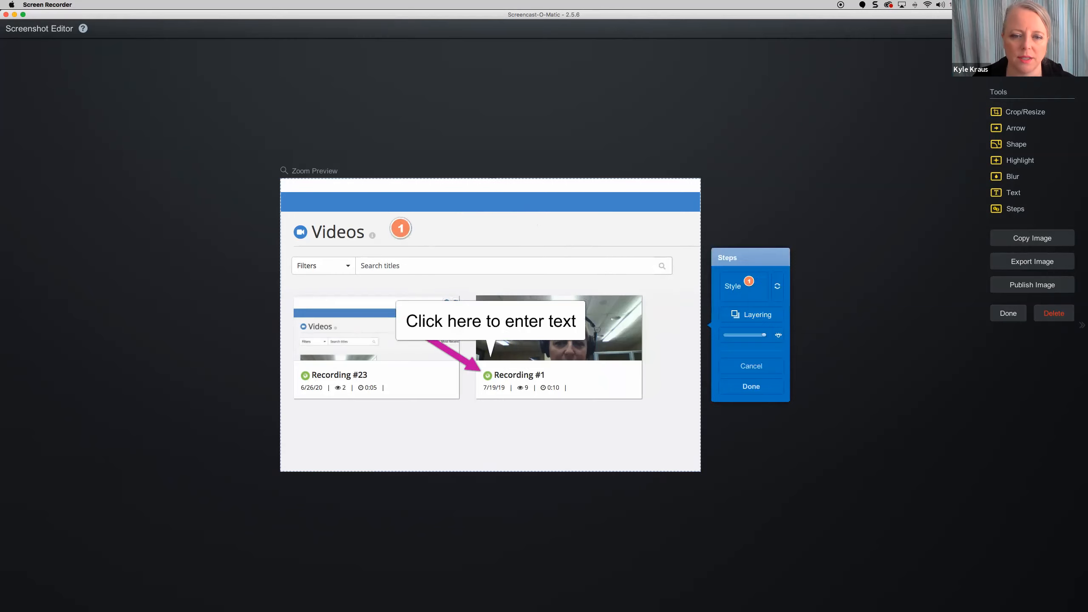
- Place steps 2–4 on the search bar, the Recording #23 card and below the cards, then export
click(514, 266)
click(439, 392)
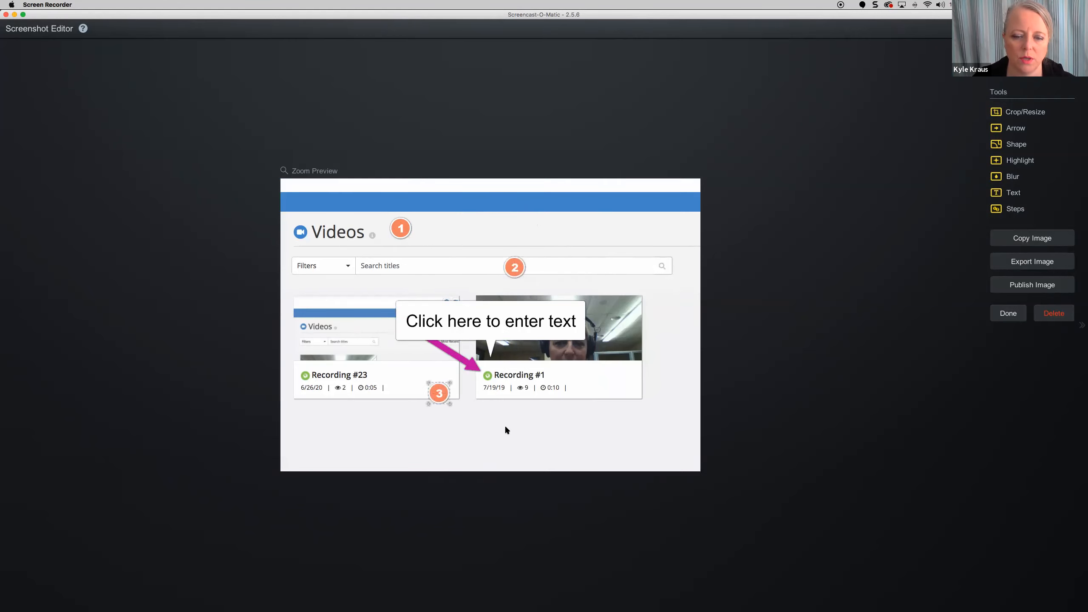
click(560, 436)
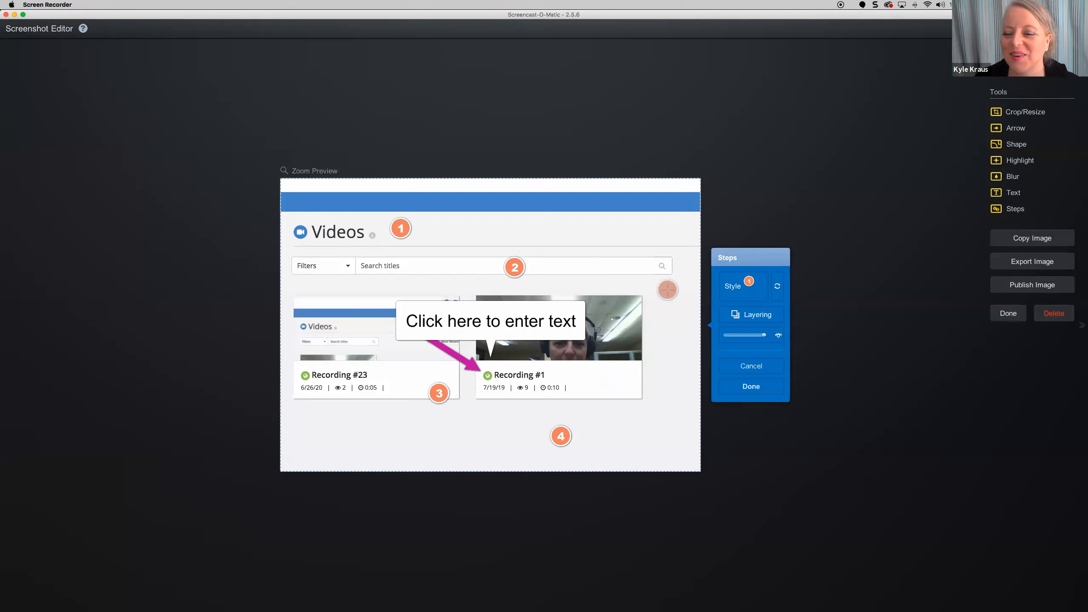
click(1028, 263)
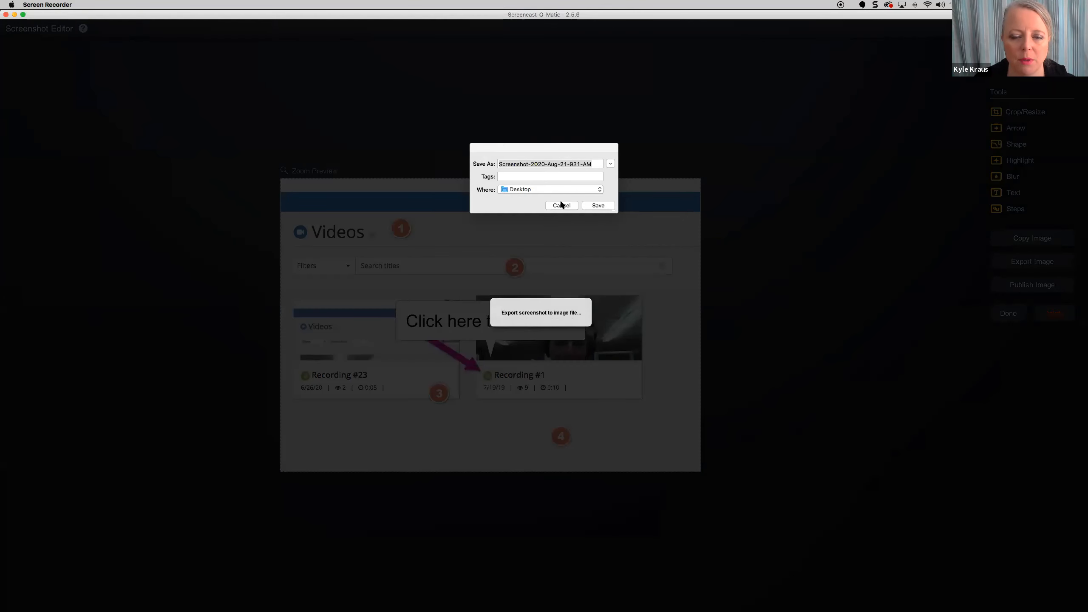
- Cancel the export, publish the image as 'Example Screenshot' with link-only visibility, and close the editor
click(561, 205)
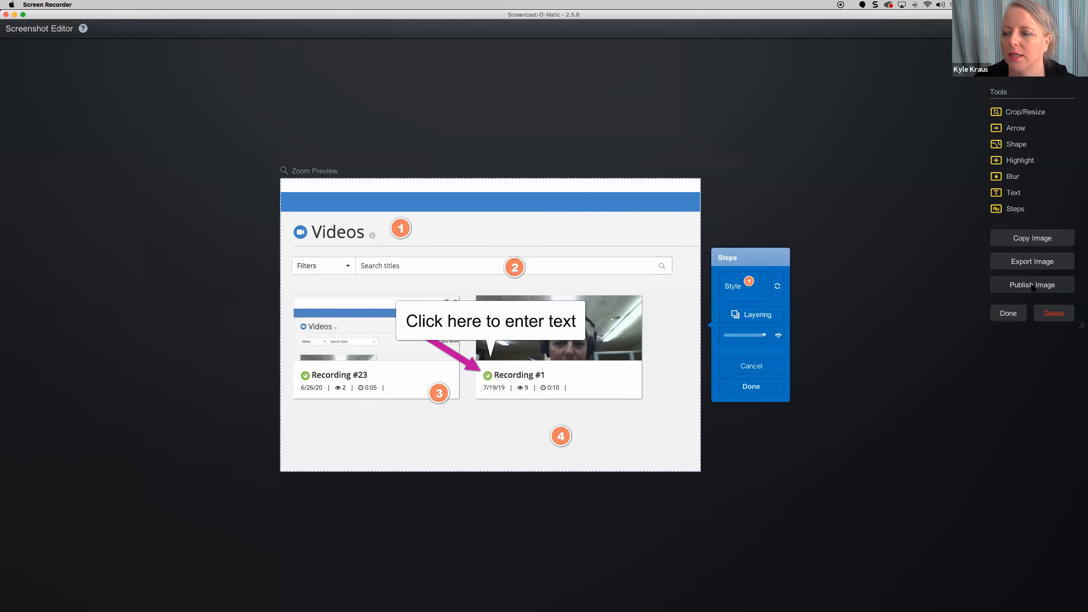
click(1032, 287)
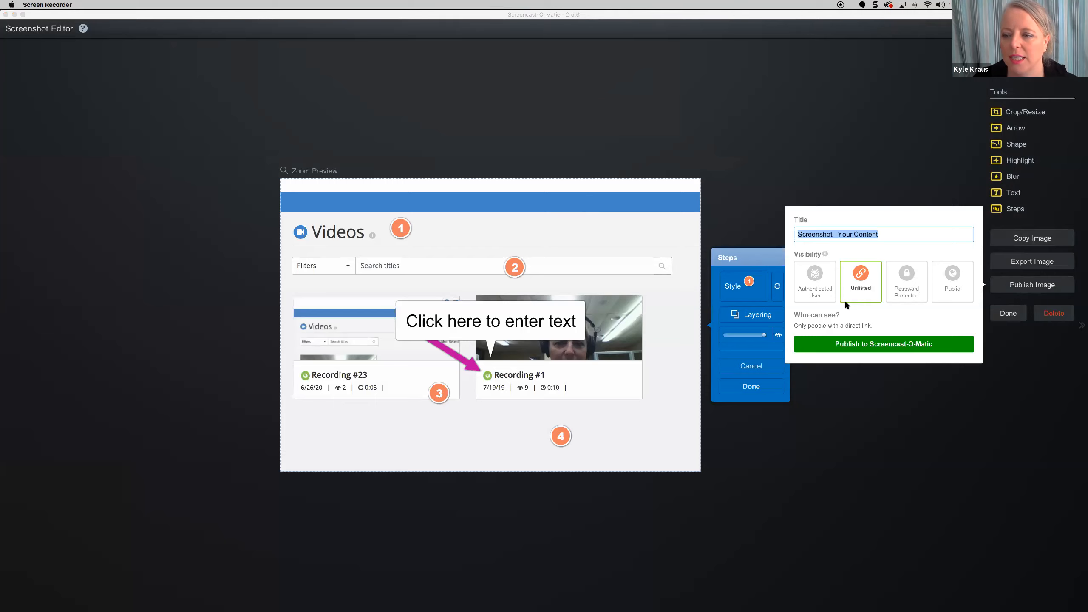
drag(855, 235, 807, 237)
text(Example )
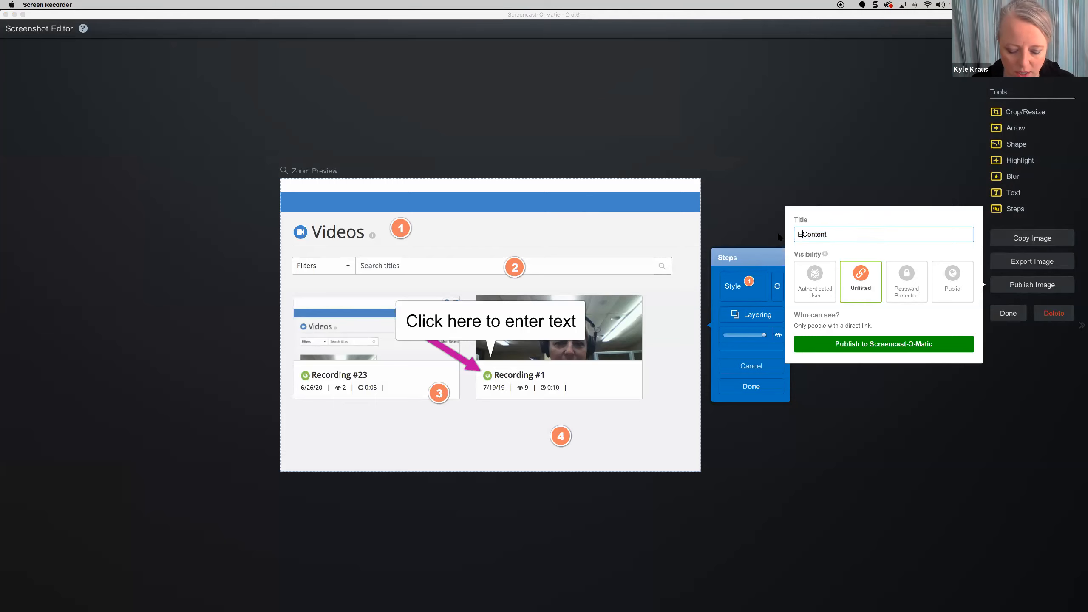
text(Screenshot)
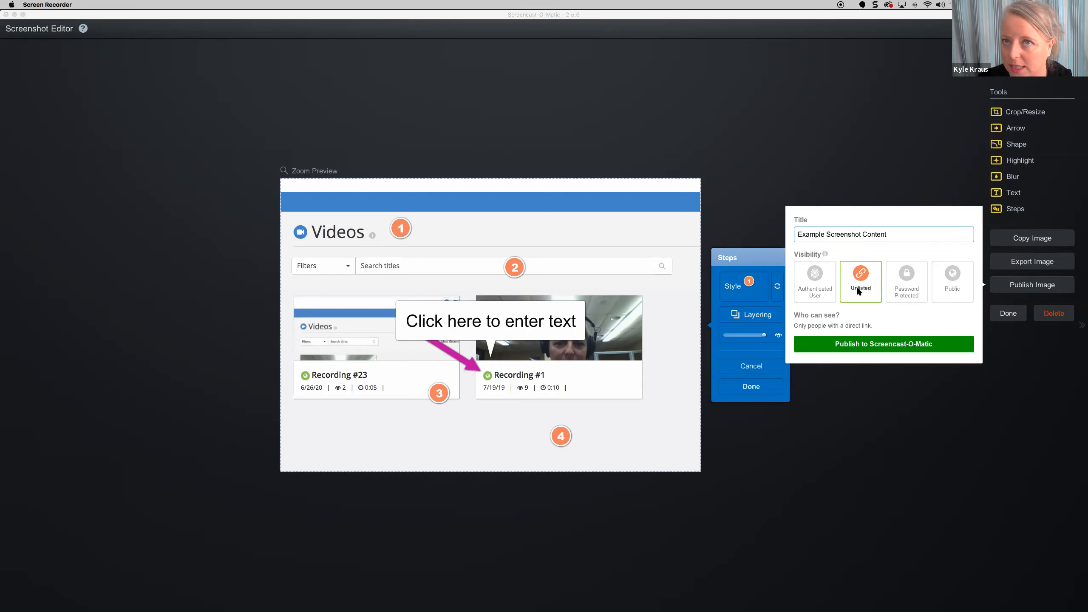
click(945, 278)
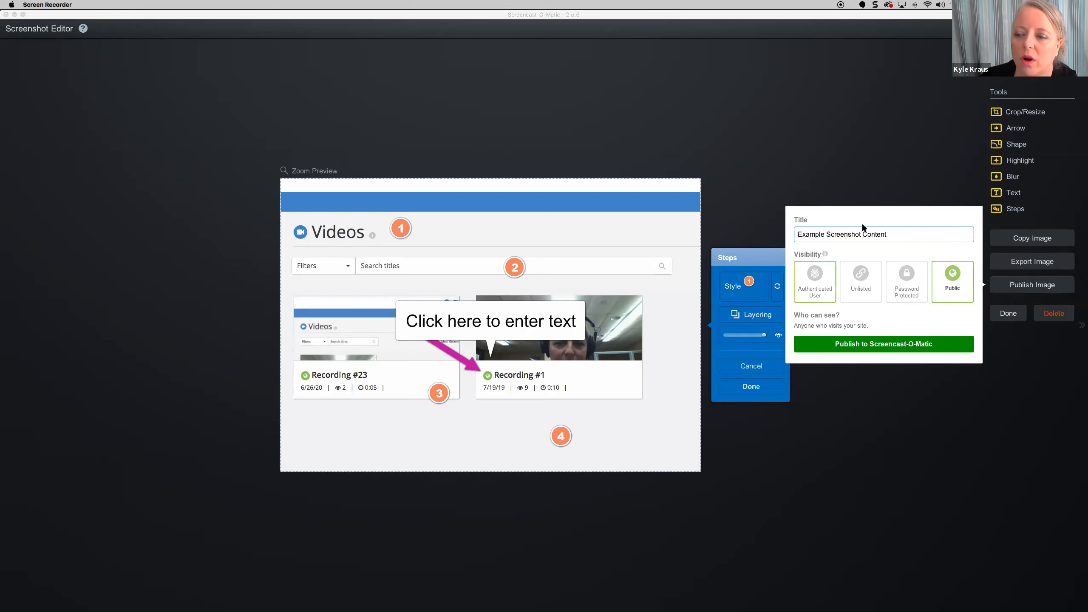
click(858, 280)
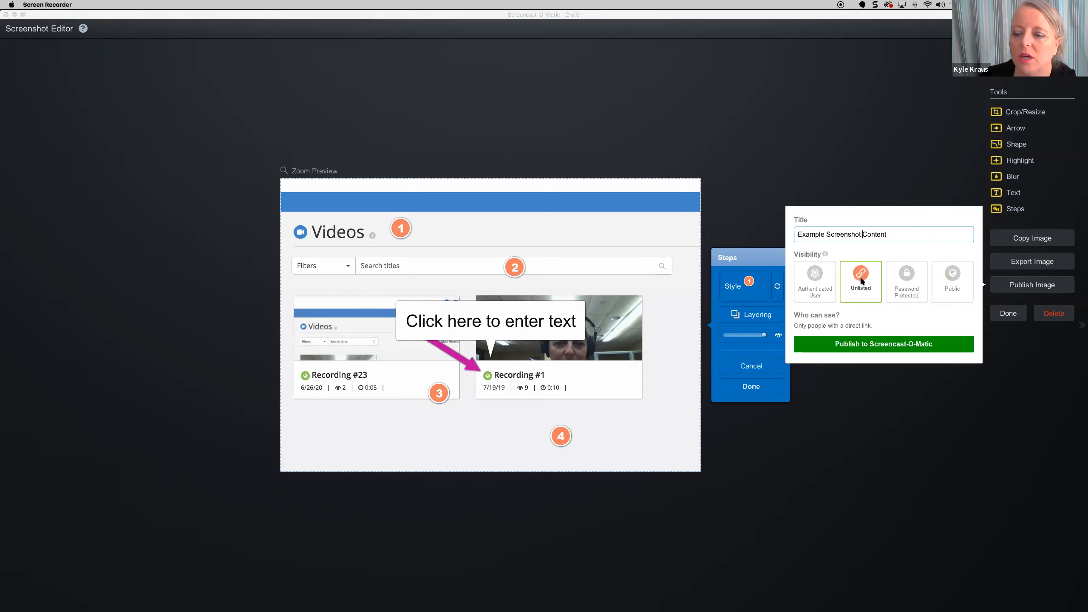
click(889, 345)
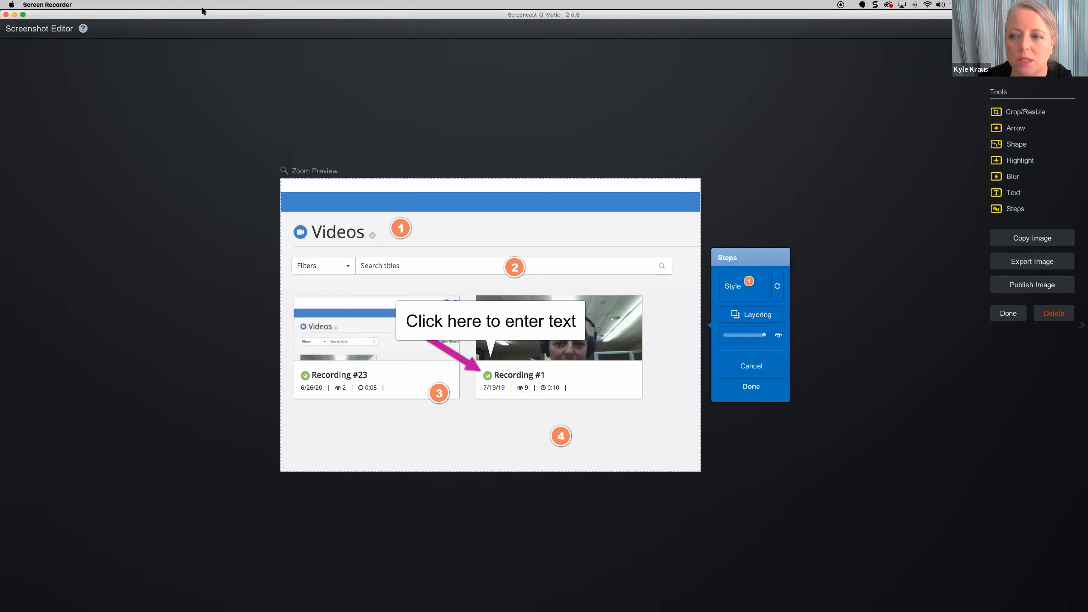
click(1008, 313)
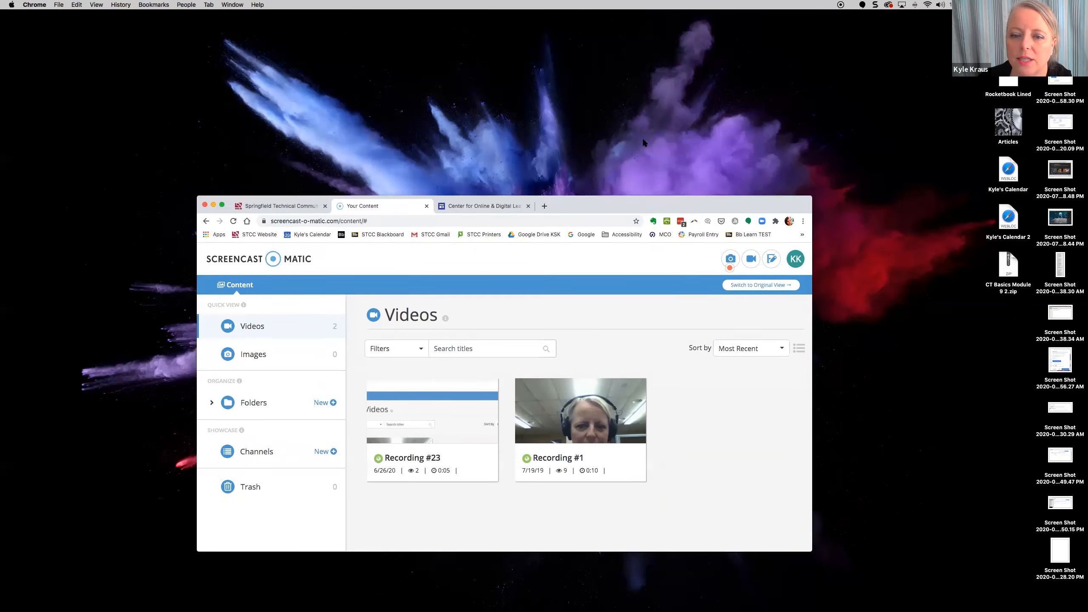
- Maximize Chrome, go to Images, and open Share for the 'Example Screenshot Content' image
click(189, 143)
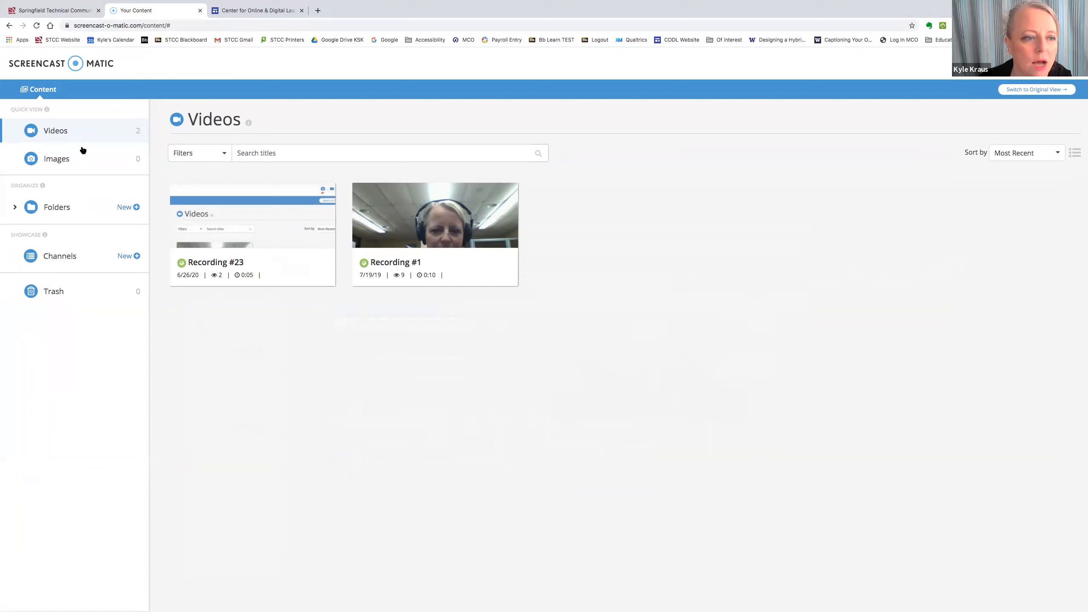
click(56, 160)
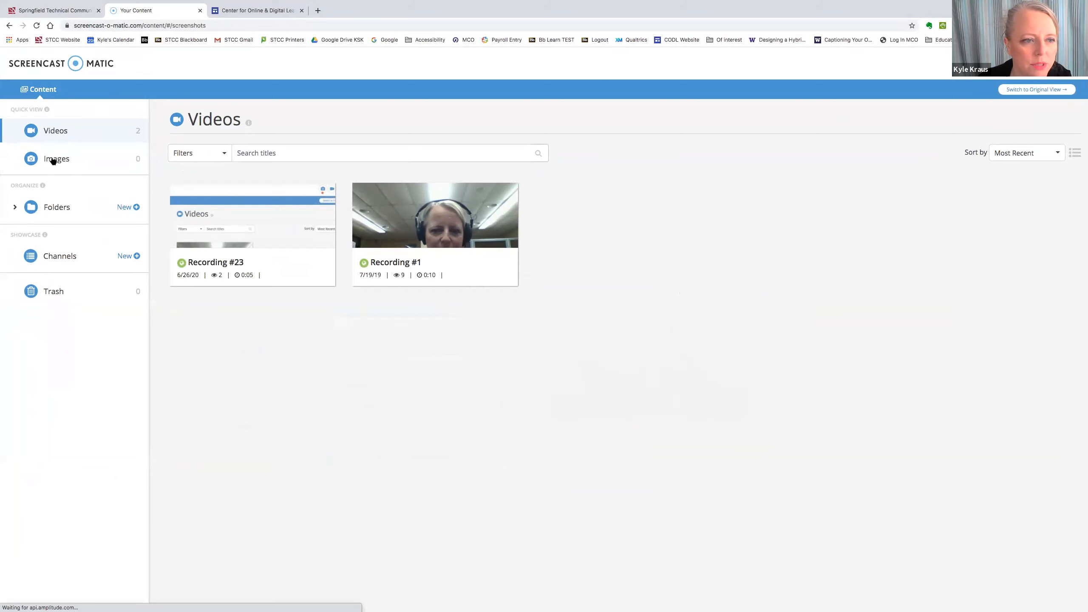
mouse_move(326, 235)
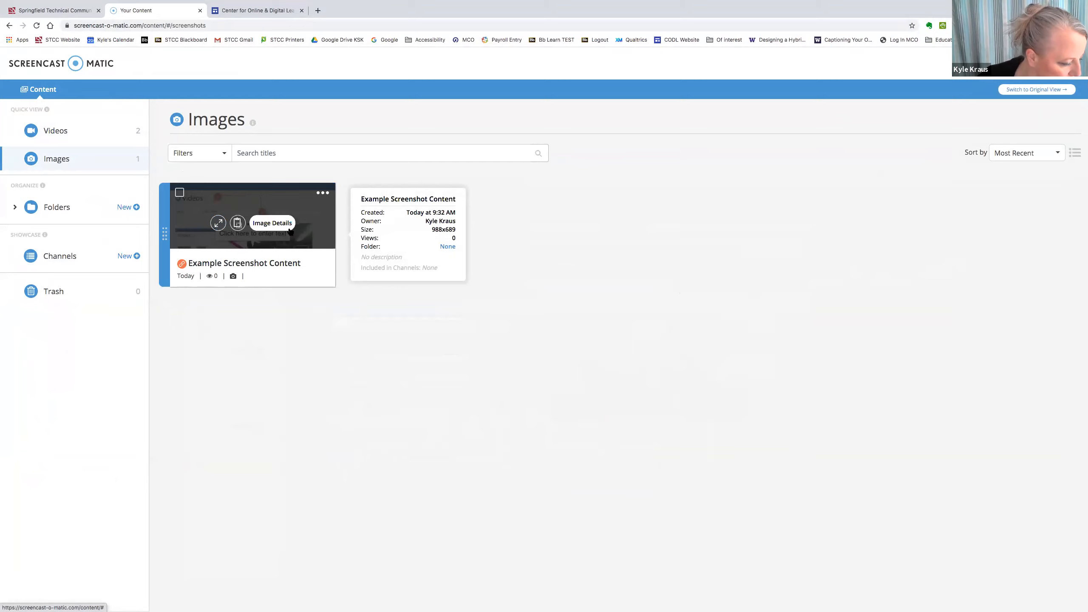
click(319, 195)
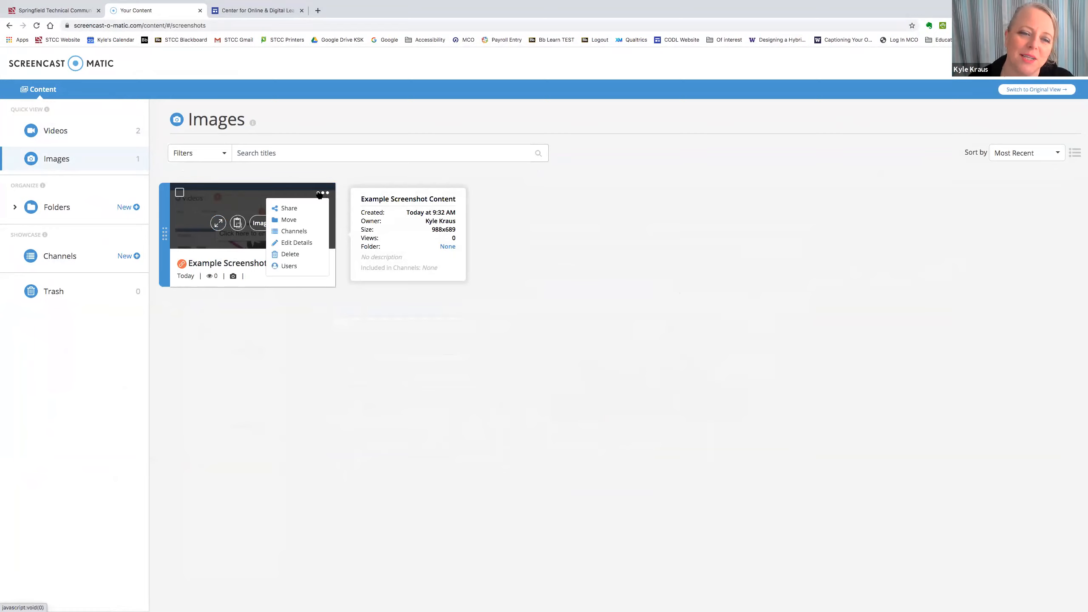
click(295, 210)
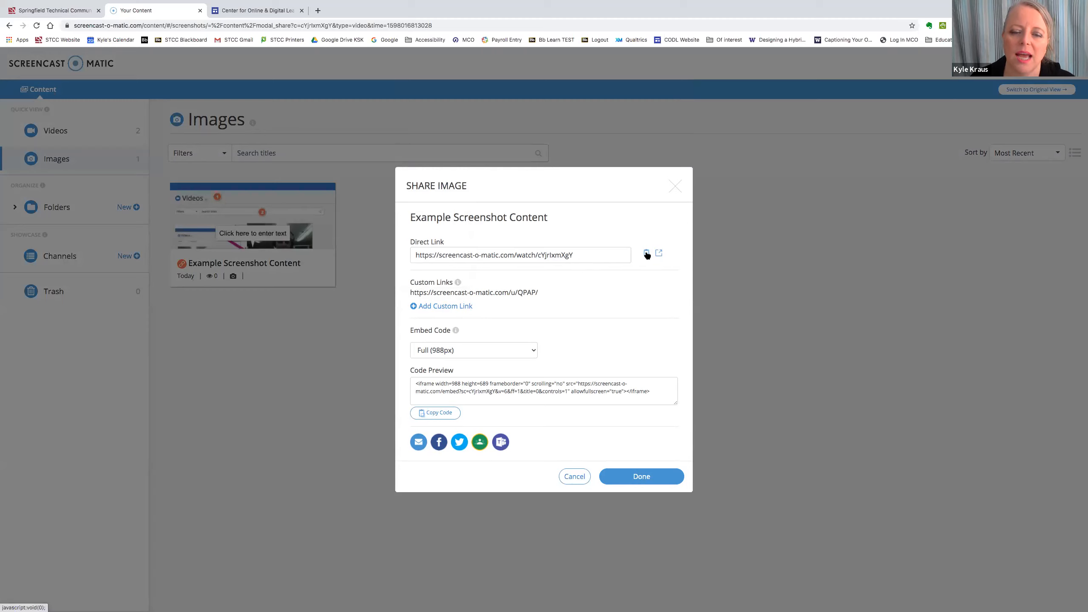
- Select the embed code in Code Preview, then cancel the Share Image dialog
drag(654, 392, 398, 379)
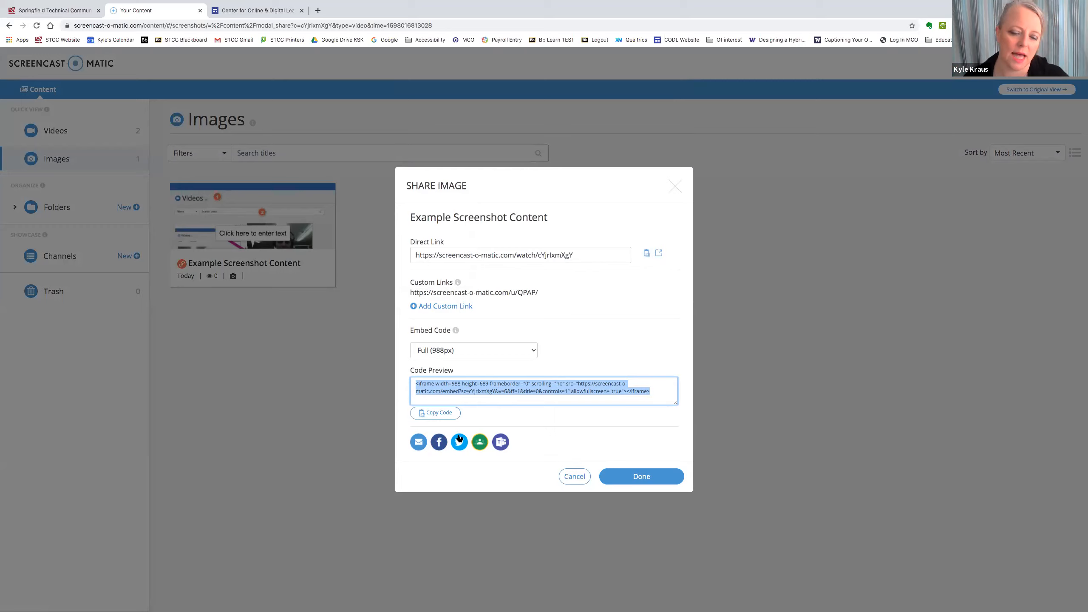
click(576, 476)
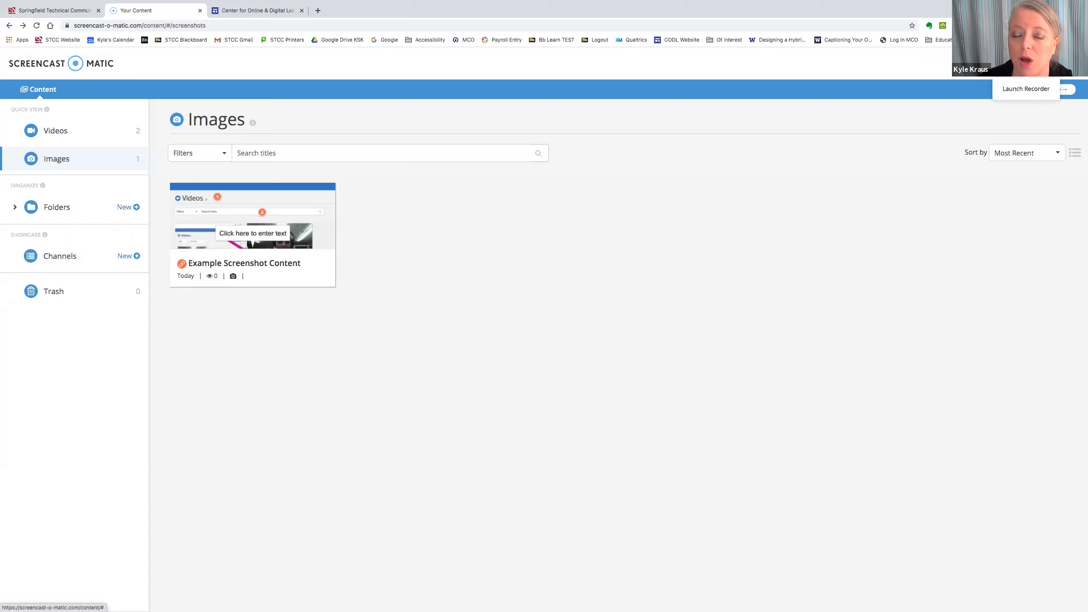
- Launch the recorder in Both mode with its 758 x 446 frame over the CODL site
click(1026, 89)
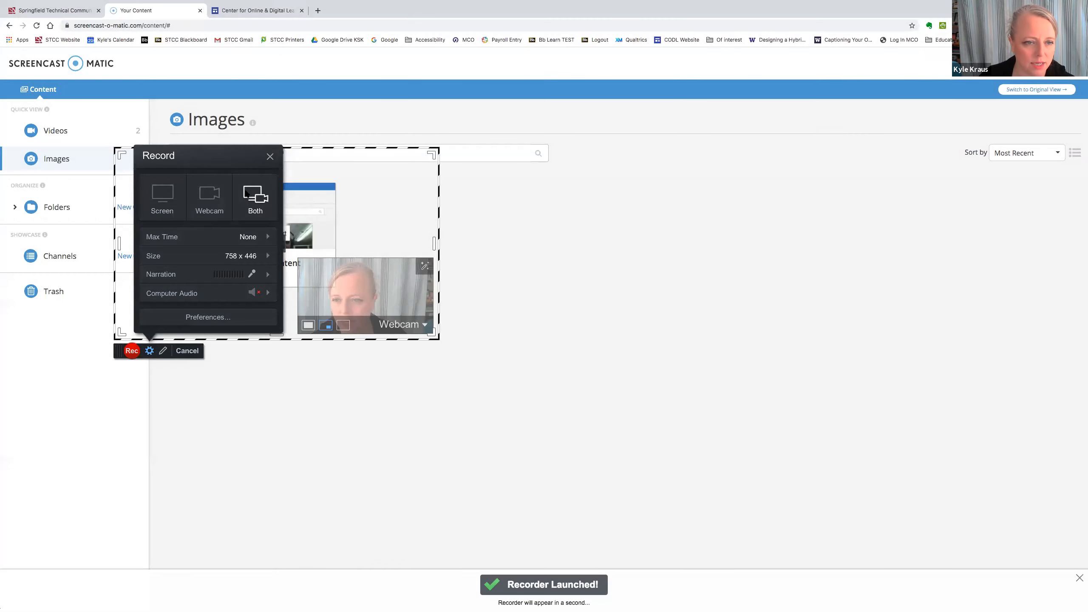
click(269, 156)
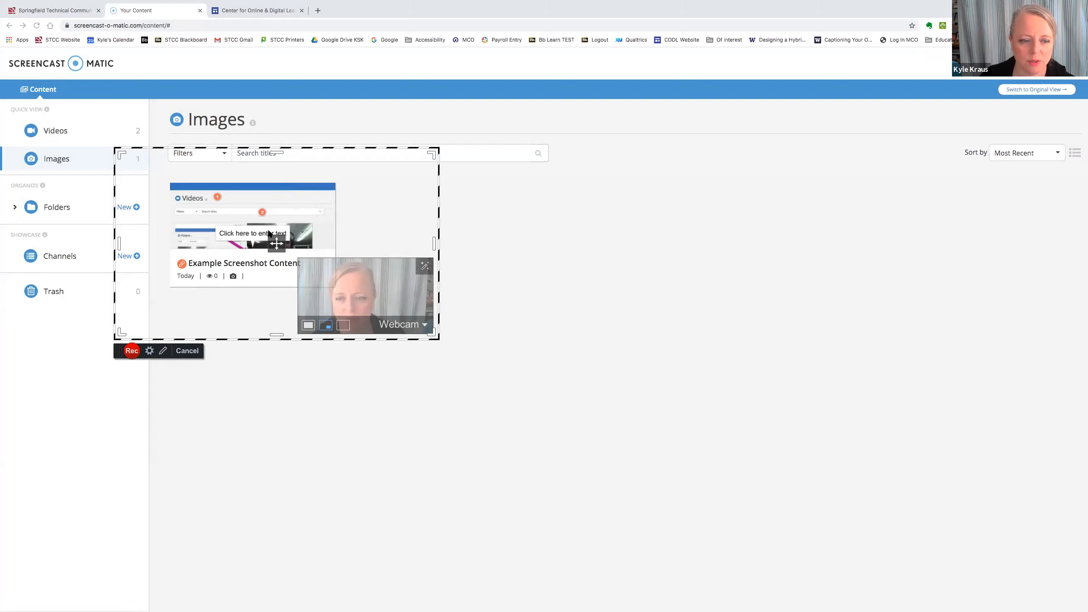
click(187, 354)
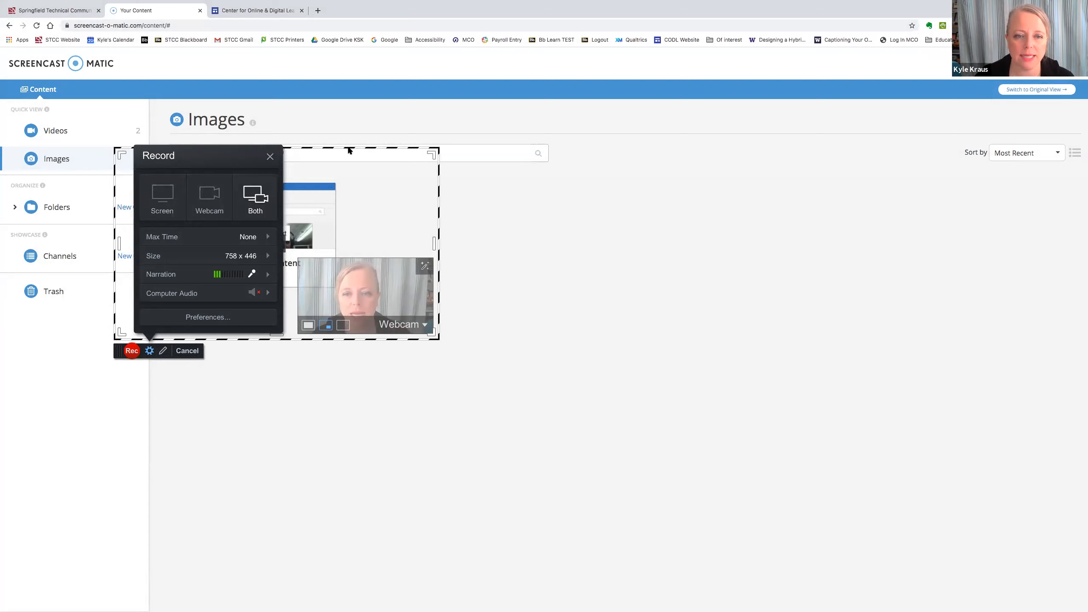
drag(349, 149, 579, 131)
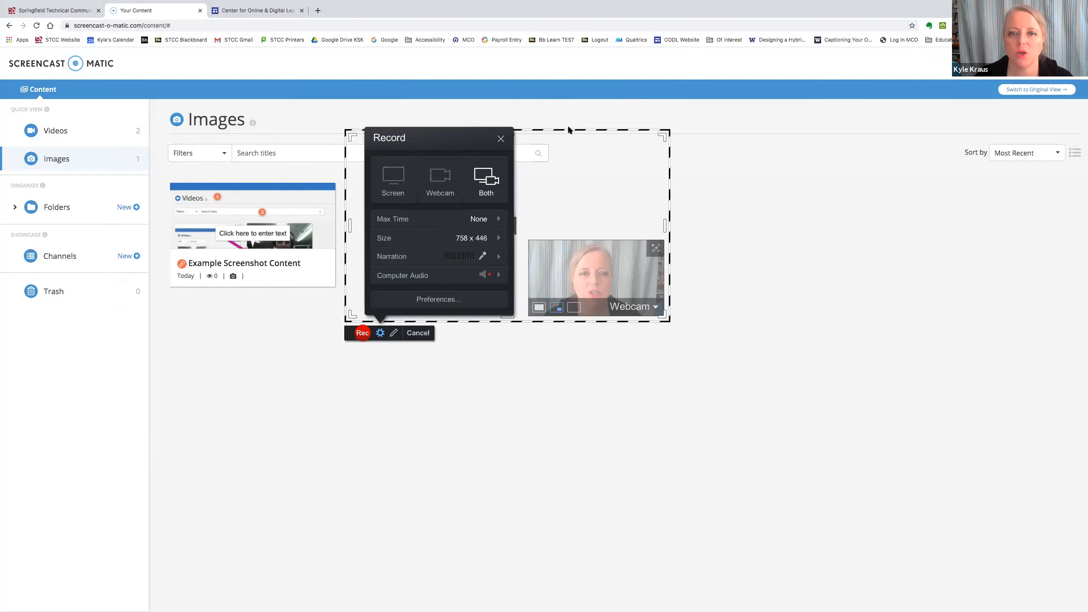
click(272, 11)
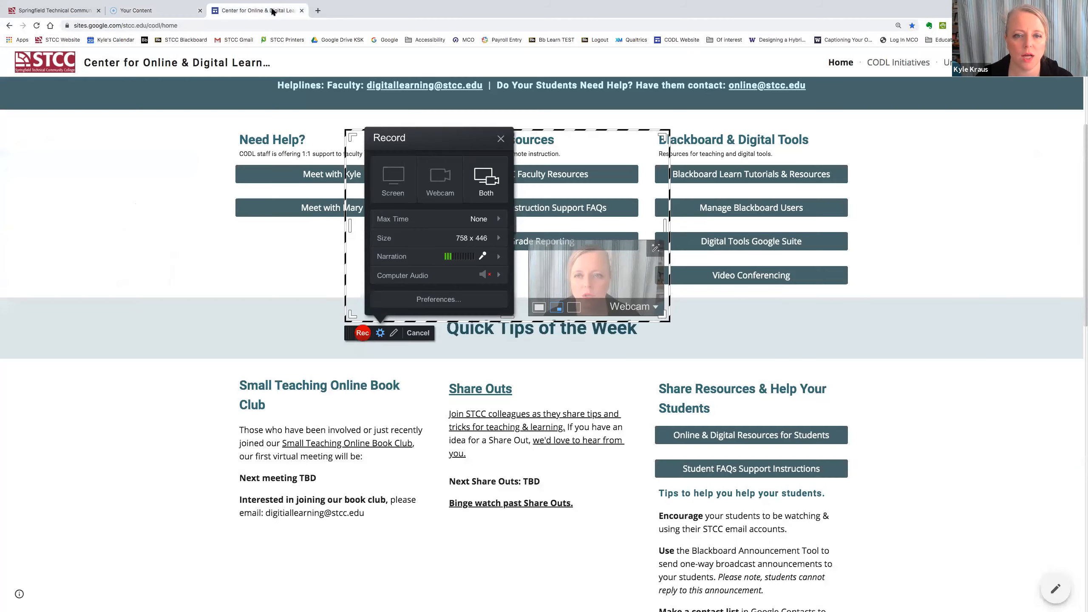
- Browse Digital Tools to Blackboard Learn Tools tutorials, then fit the frame to 1090 x 646 on a new tab
drag(553, 130, 444, 121)
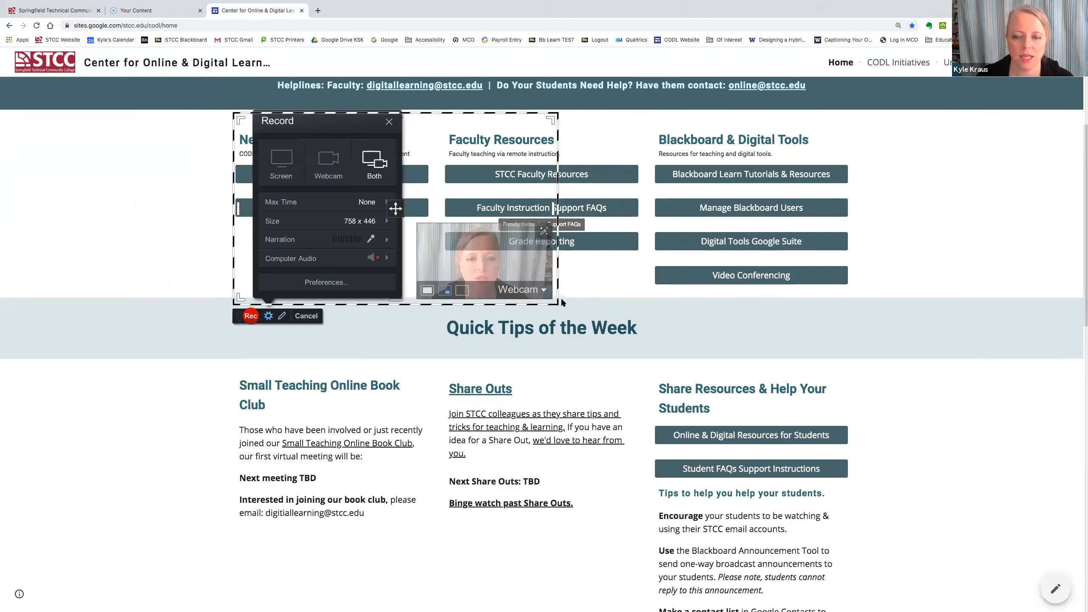
drag(551, 296, 867, 521)
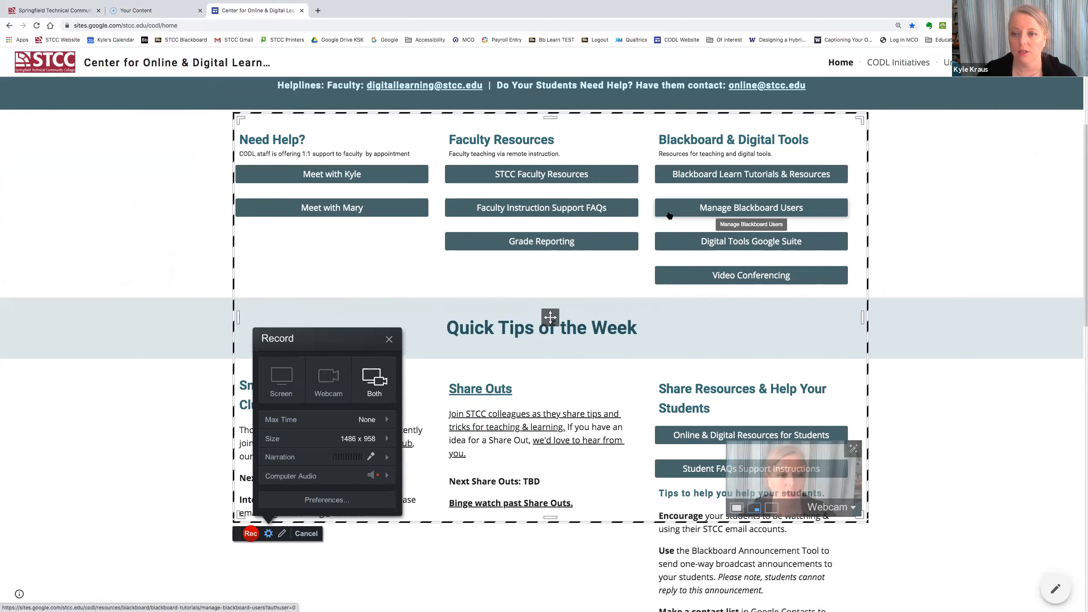
click(732, 236)
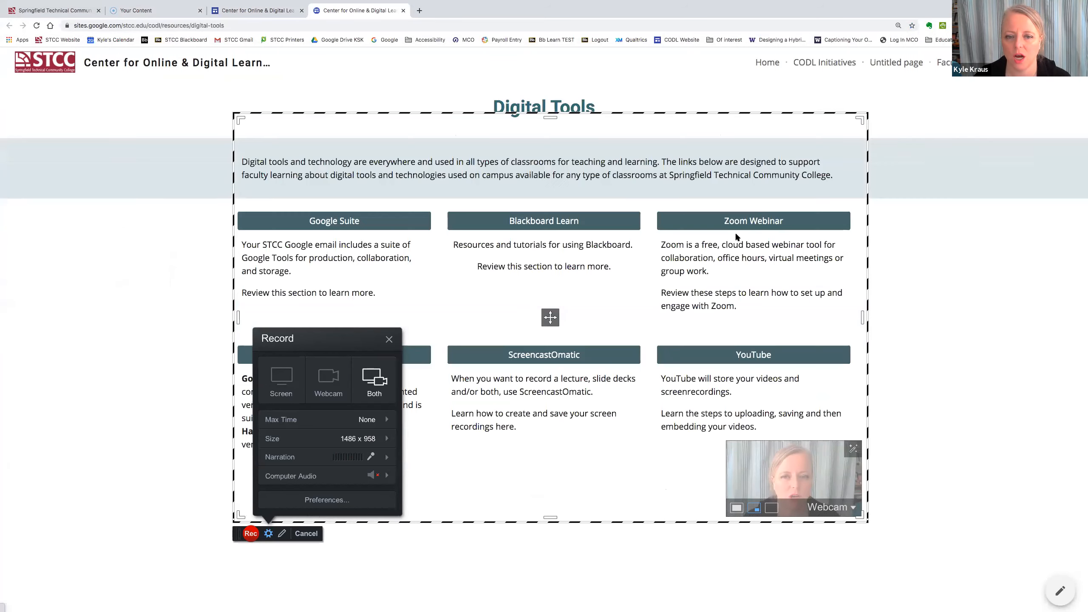
click(559, 221)
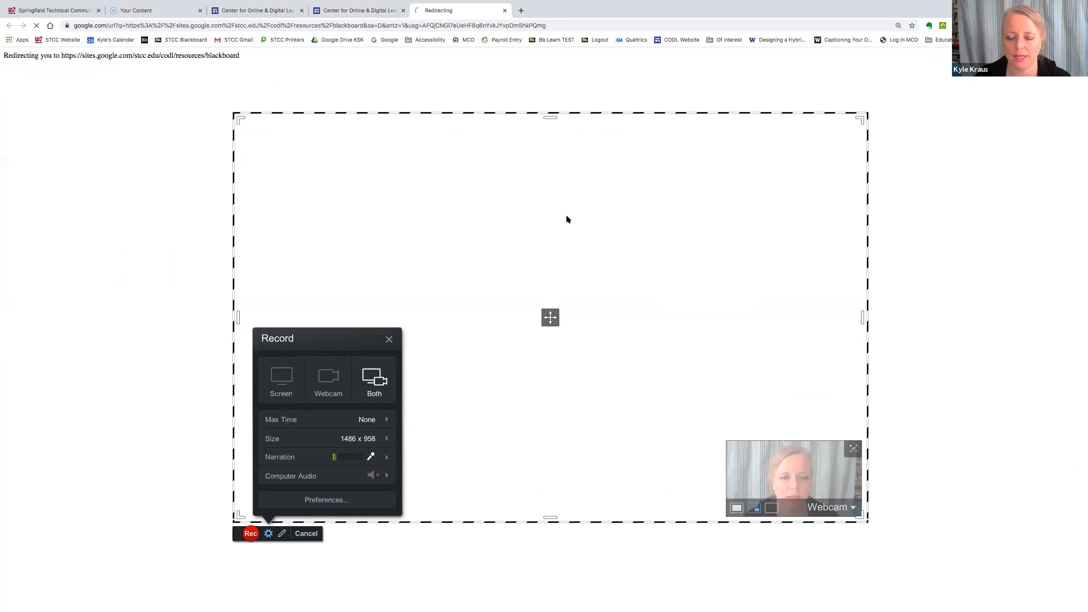
click(529, 257)
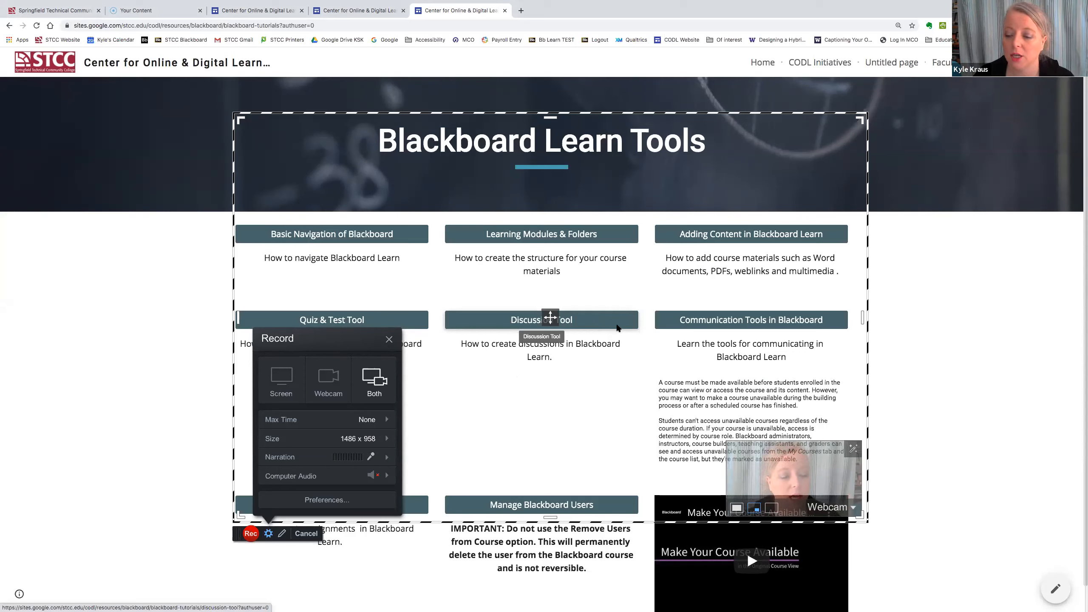
drag(865, 519, 694, 385)
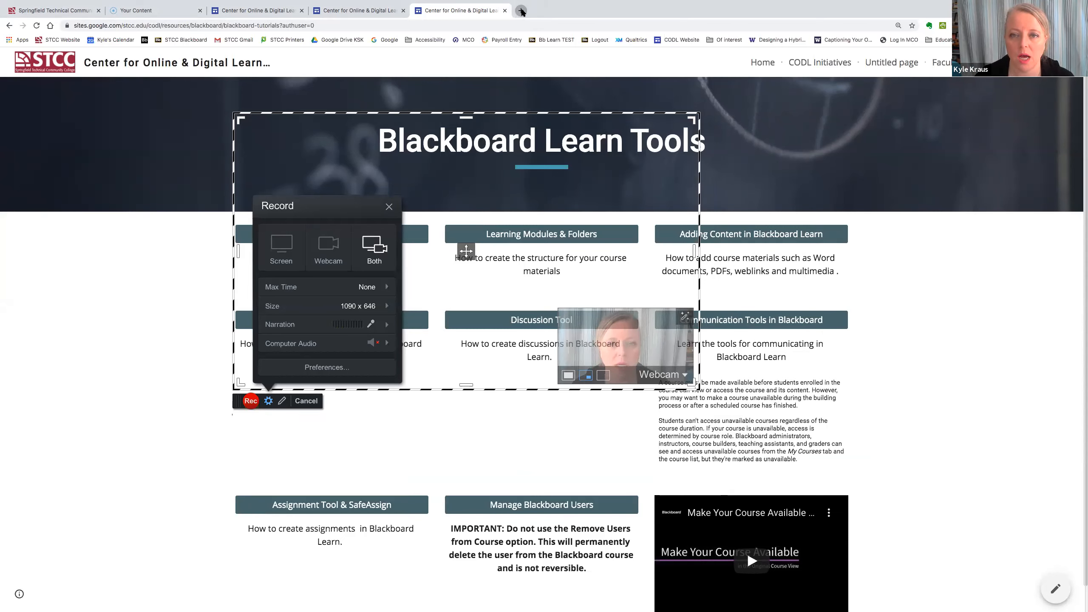
click(521, 10)
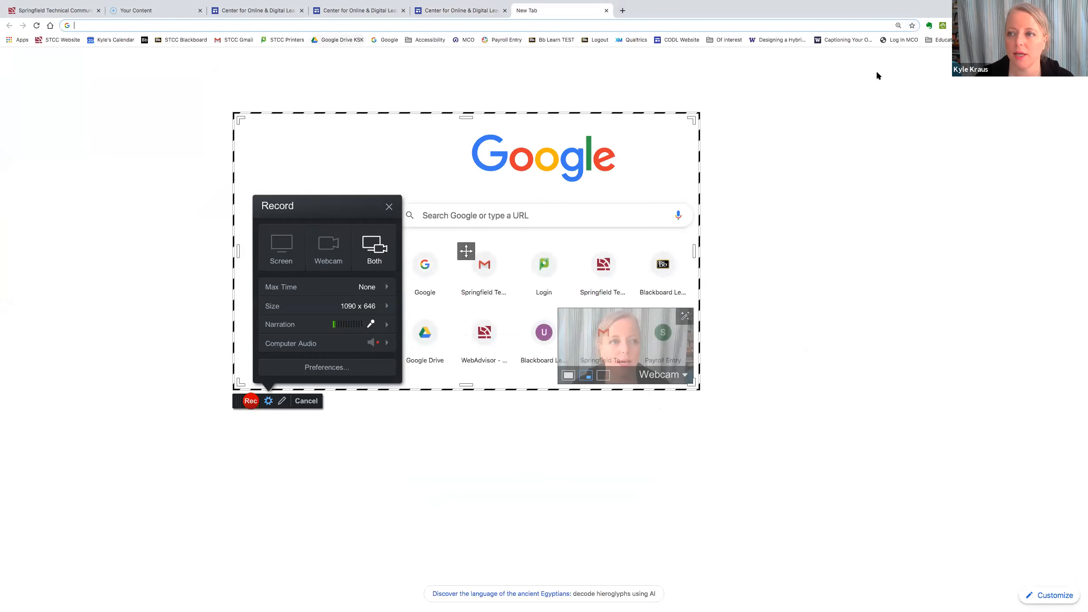
- Open the ScreencastOMatic deck in Google Slides and enlarge the capture frame to 1422 x 1054 over it
click(1046, 62)
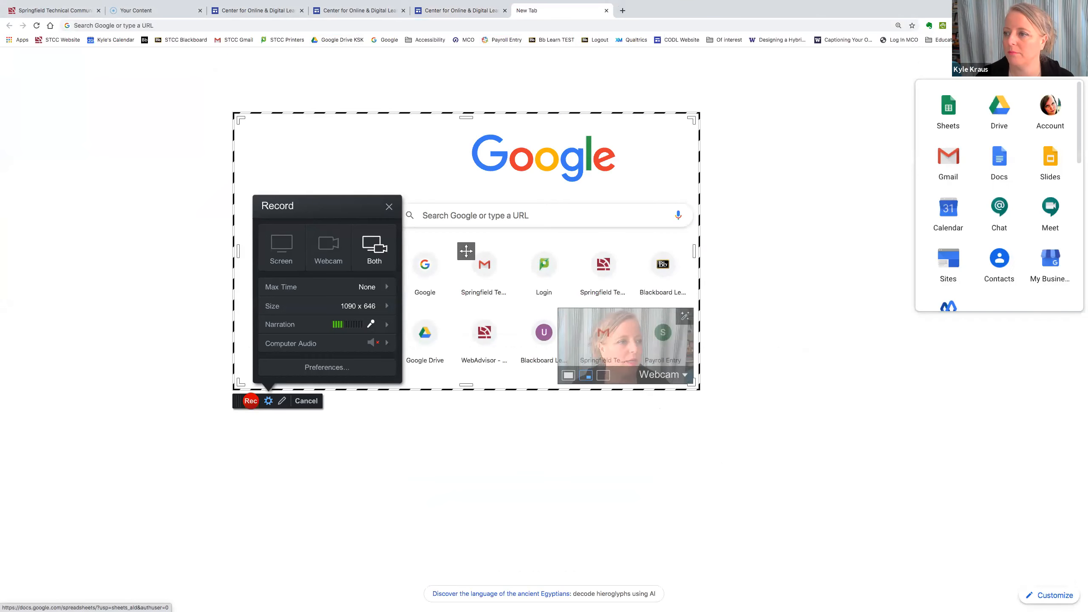
click(1049, 164)
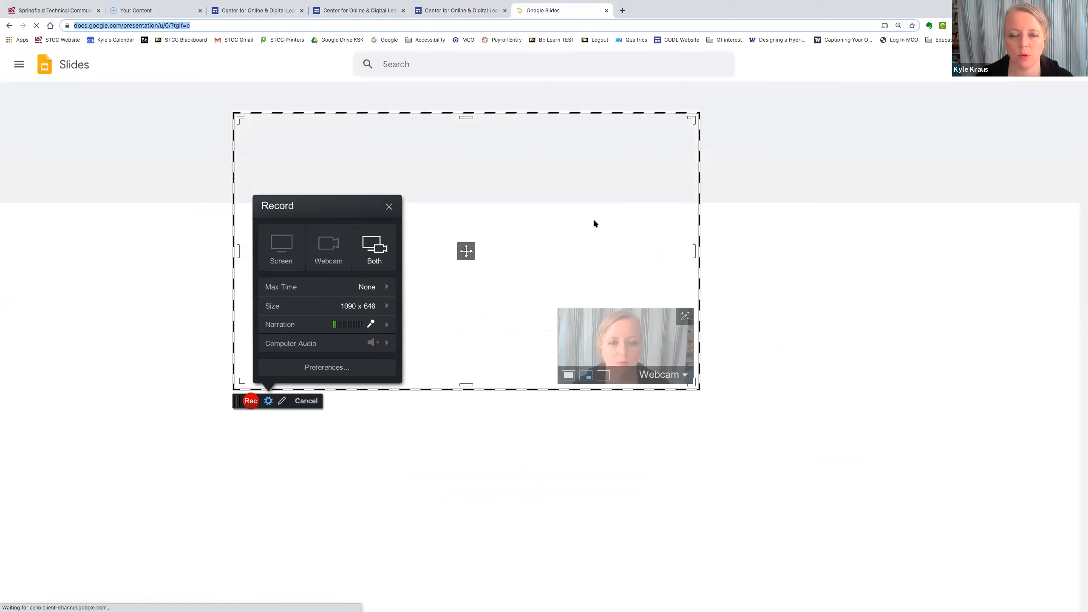
drag(415, 113, 582, 110)
click(274, 276)
drag(531, 113, 419, 112)
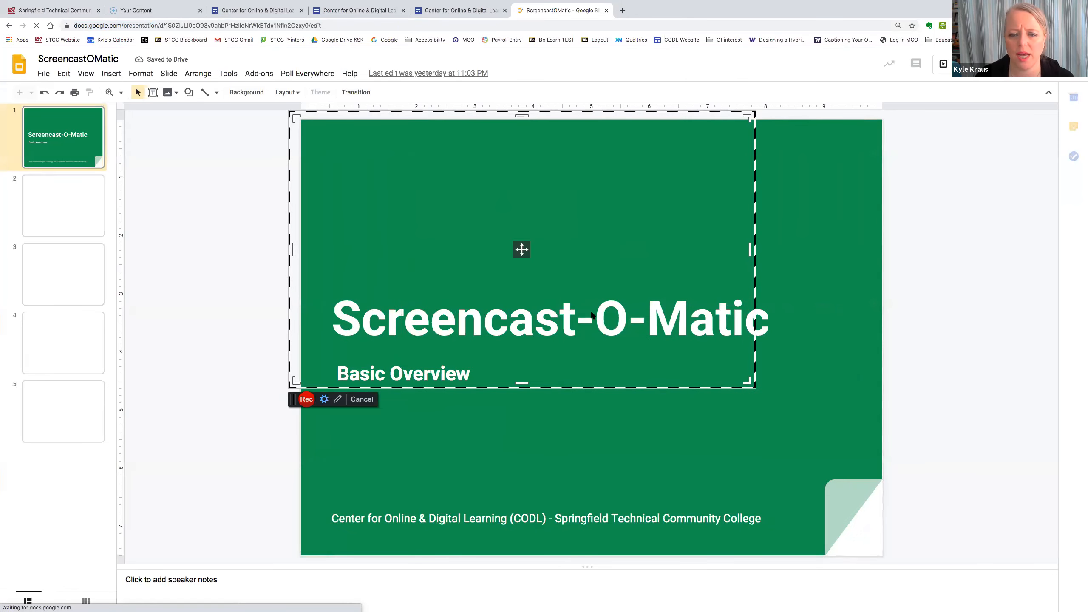
drag(747, 381, 908, 577)
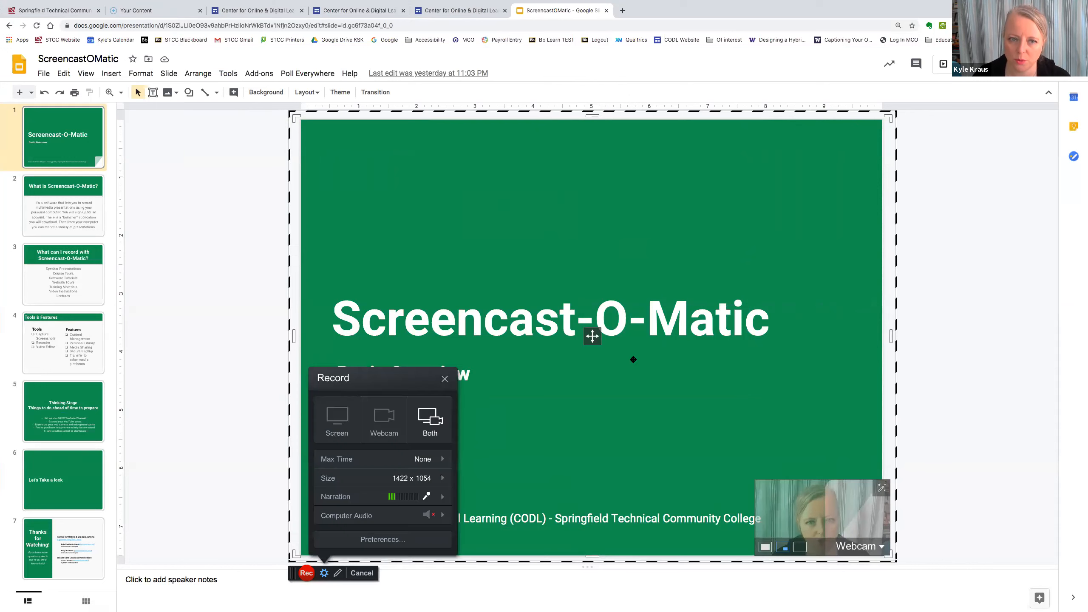
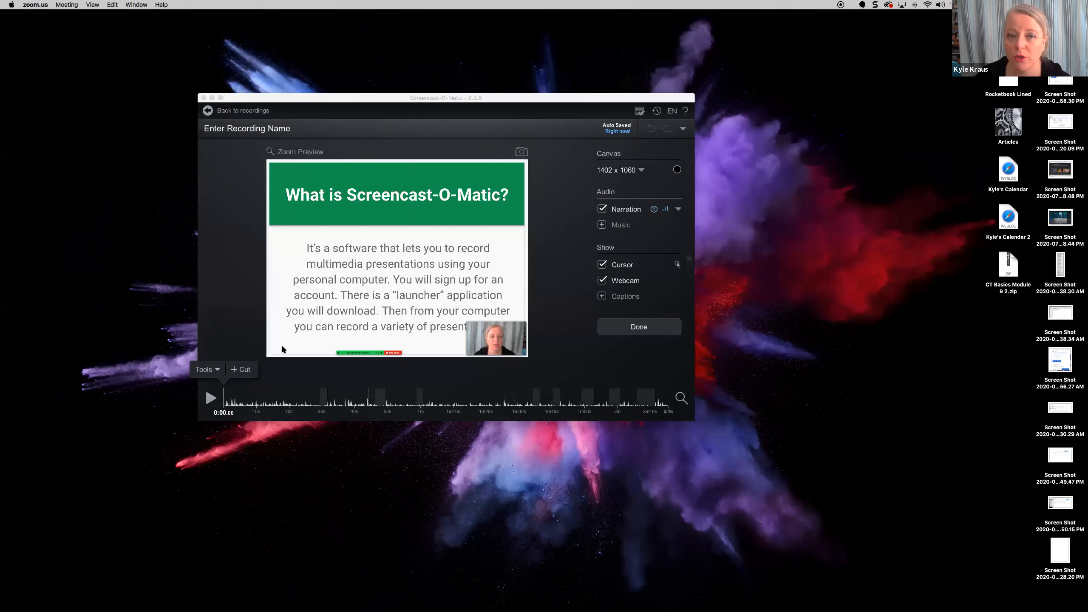
drag(380, 99, 437, 98)
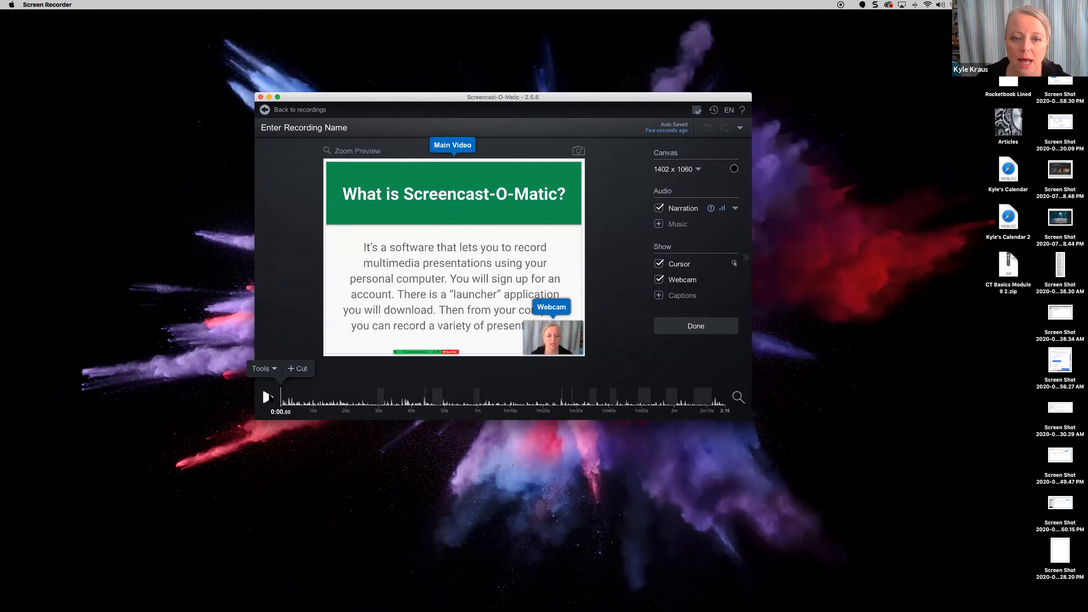
click(267, 397)
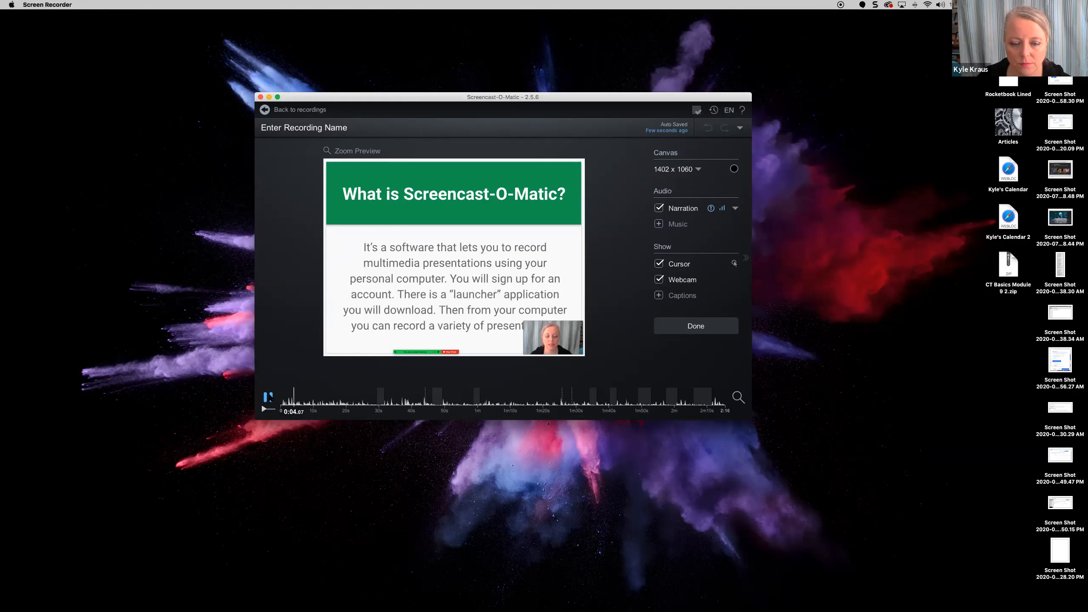
click(267, 397)
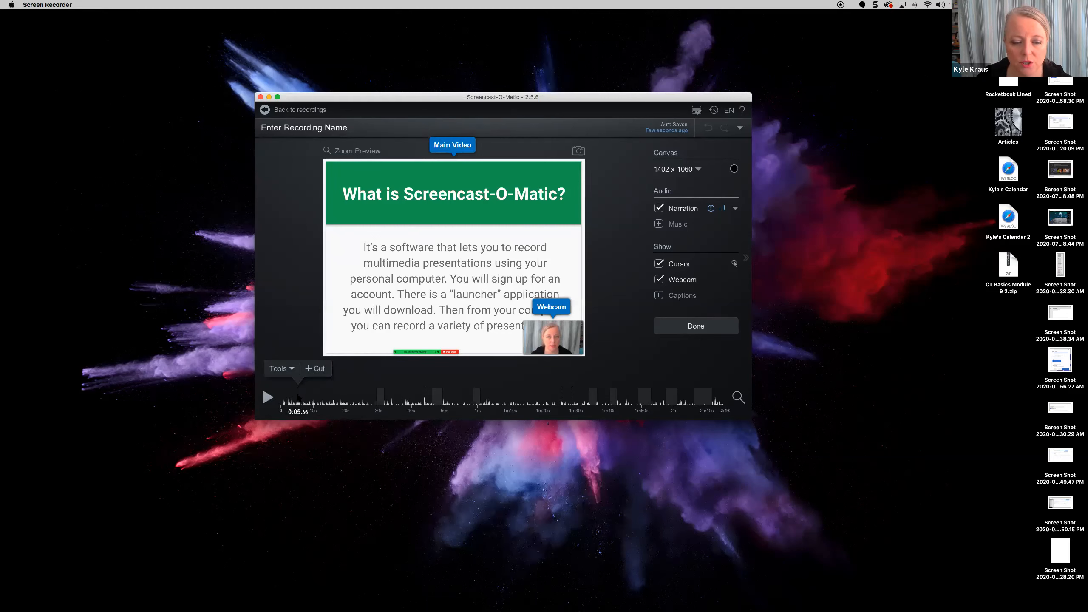
click(297, 398)
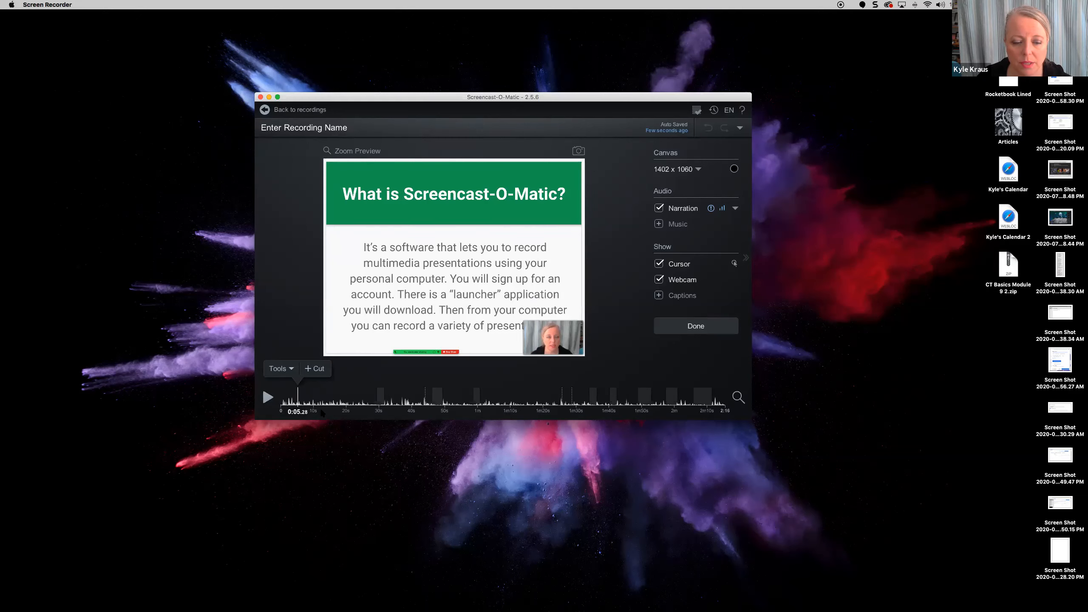
click(336, 403)
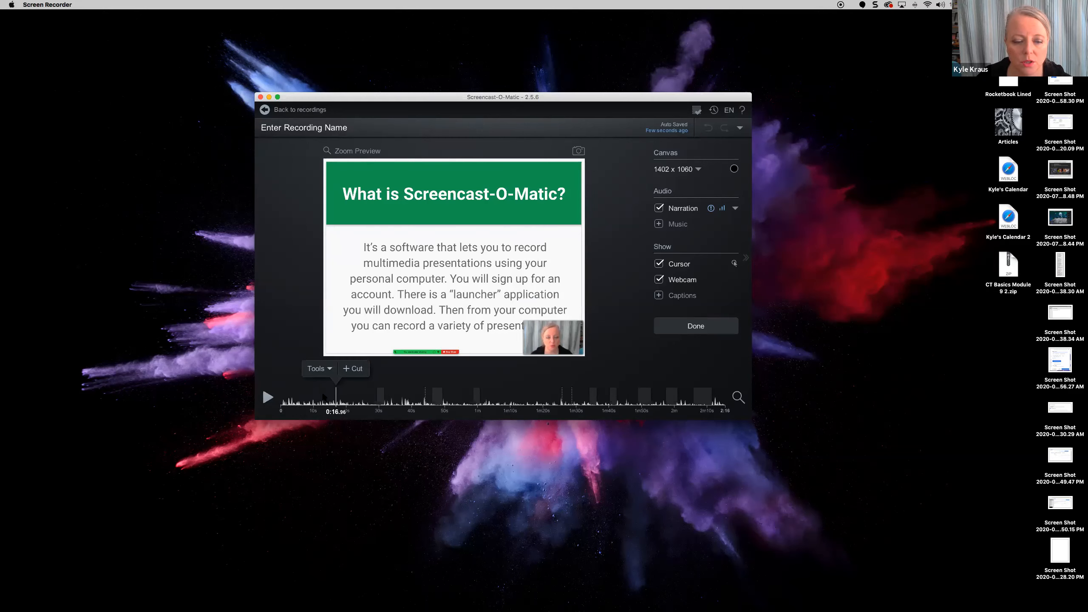
click(397, 401)
click(448, 400)
click(511, 402)
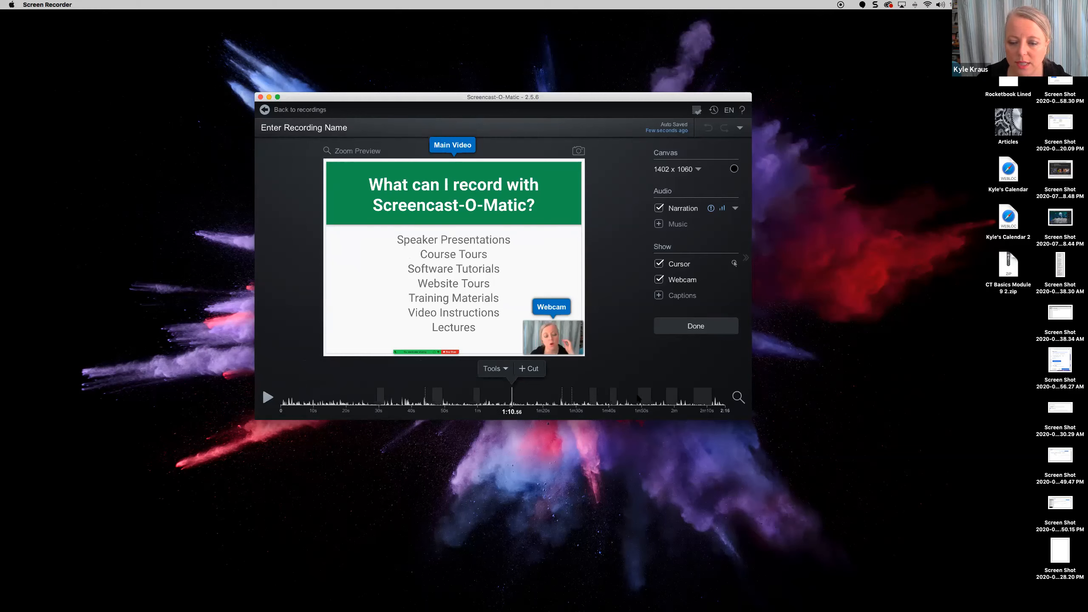
click(285, 405)
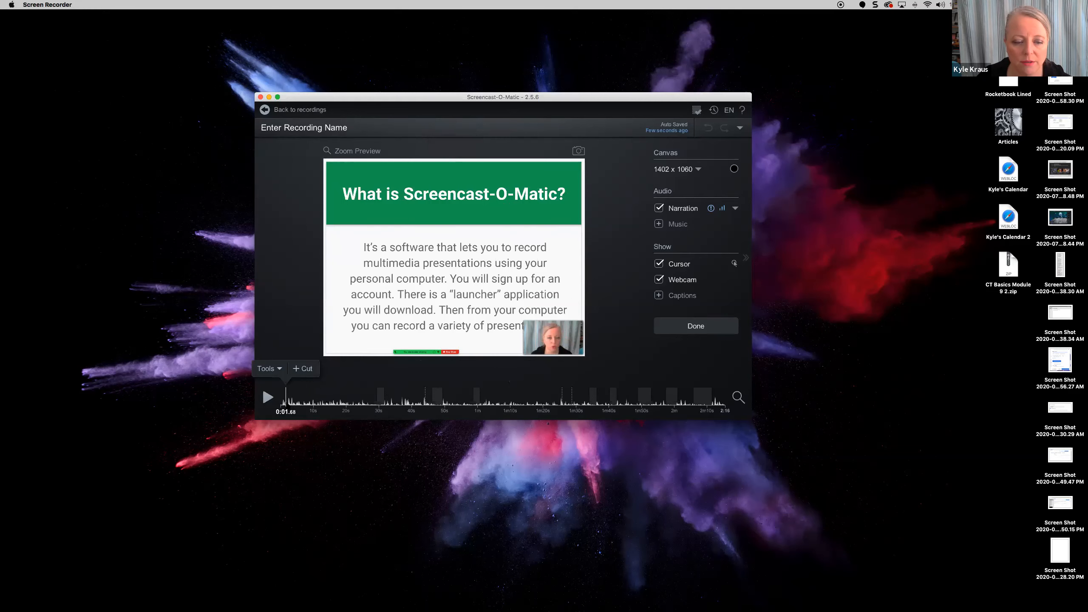
click(309, 368)
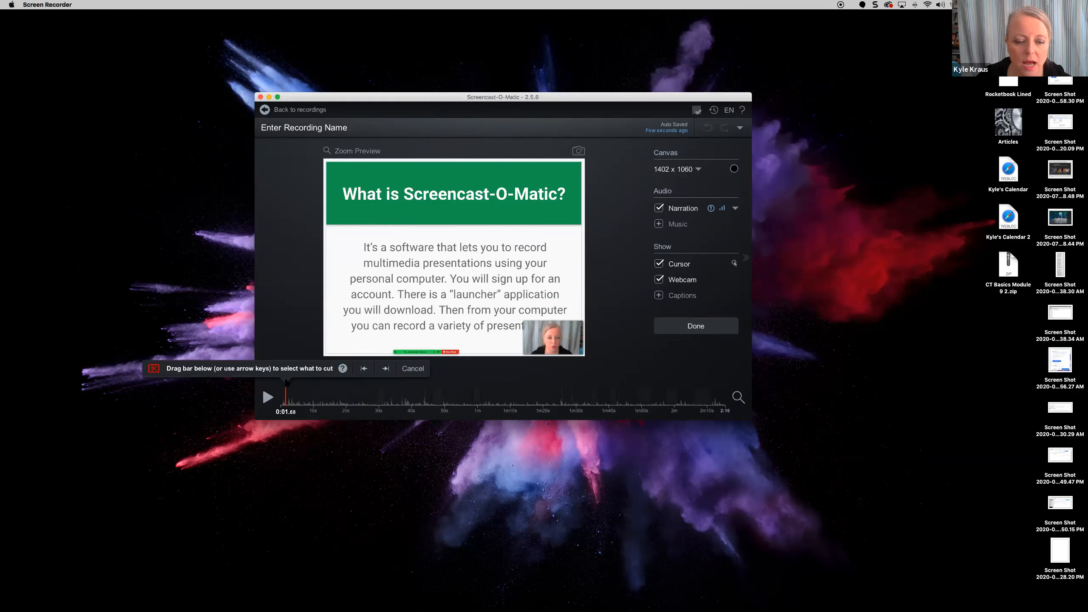
key(Left)
click(322, 401)
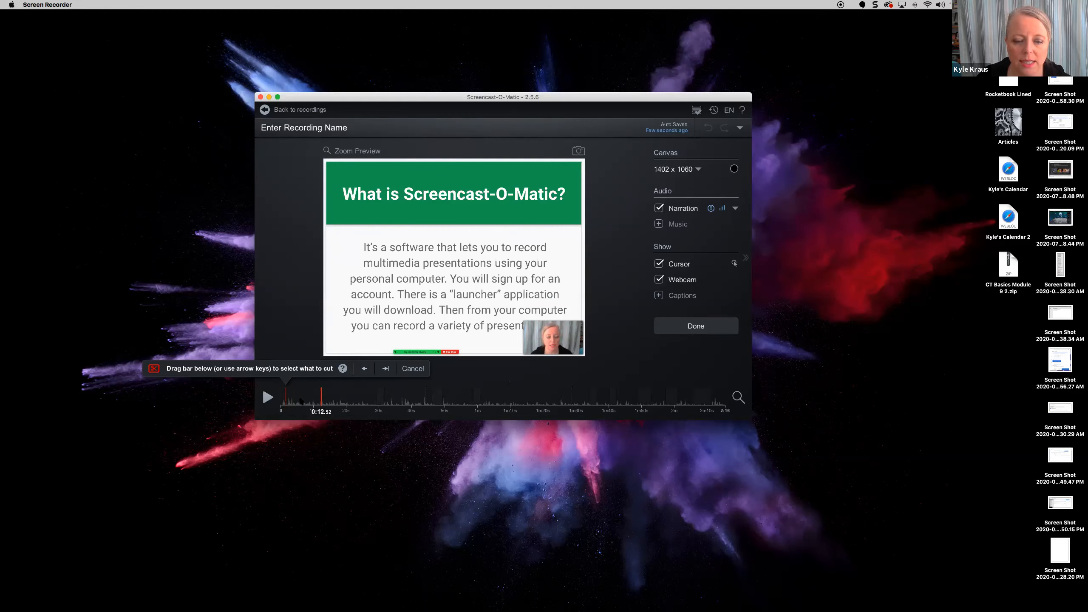
click(384, 369)
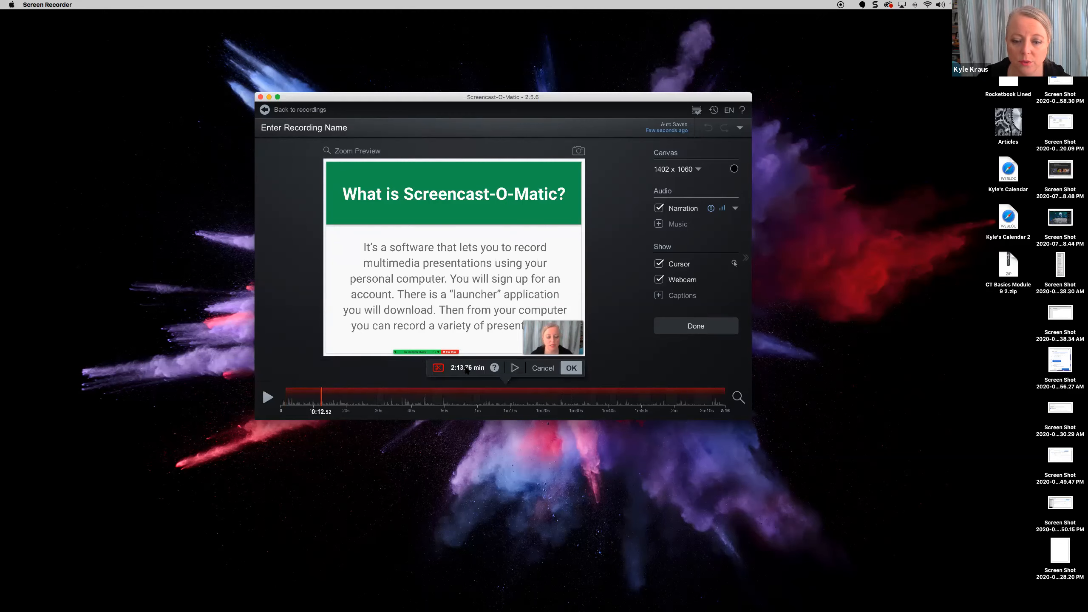
click(543, 368)
click(316, 369)
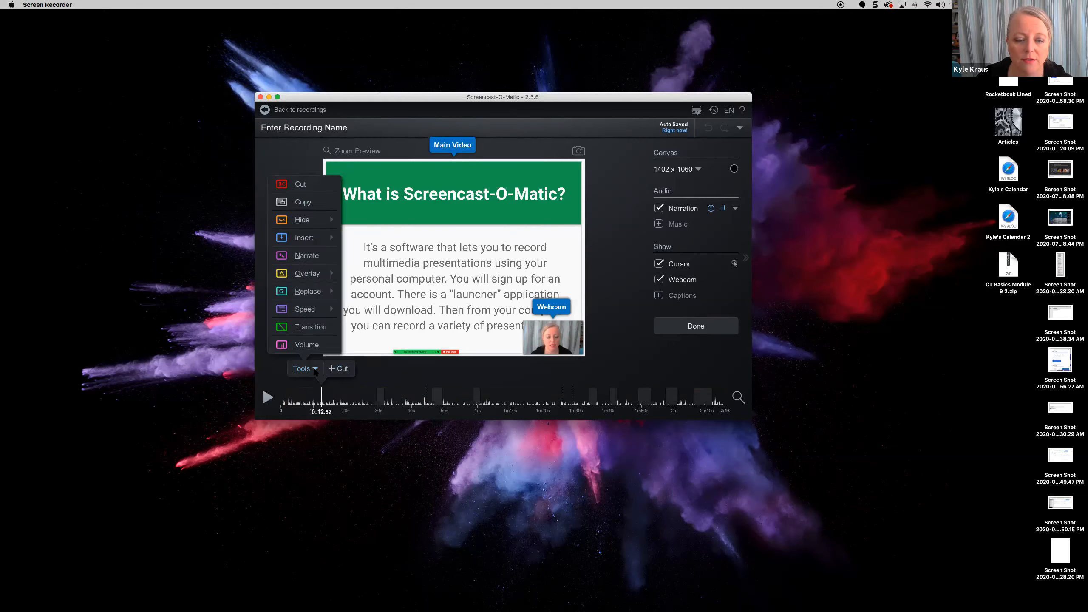
click(388, 382)
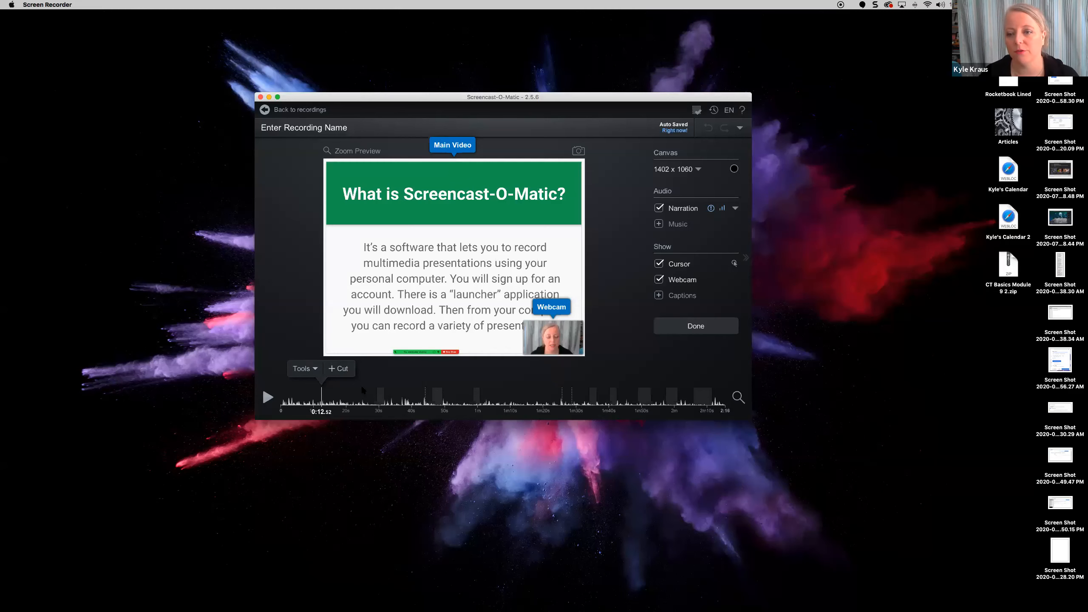
click(283, 402)
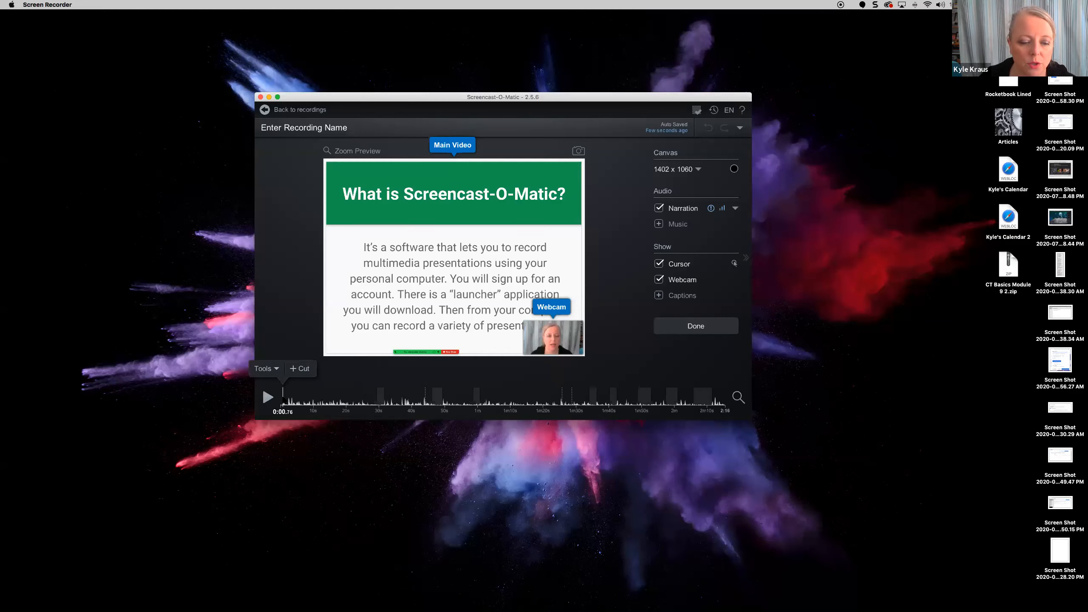
click(300, 369)
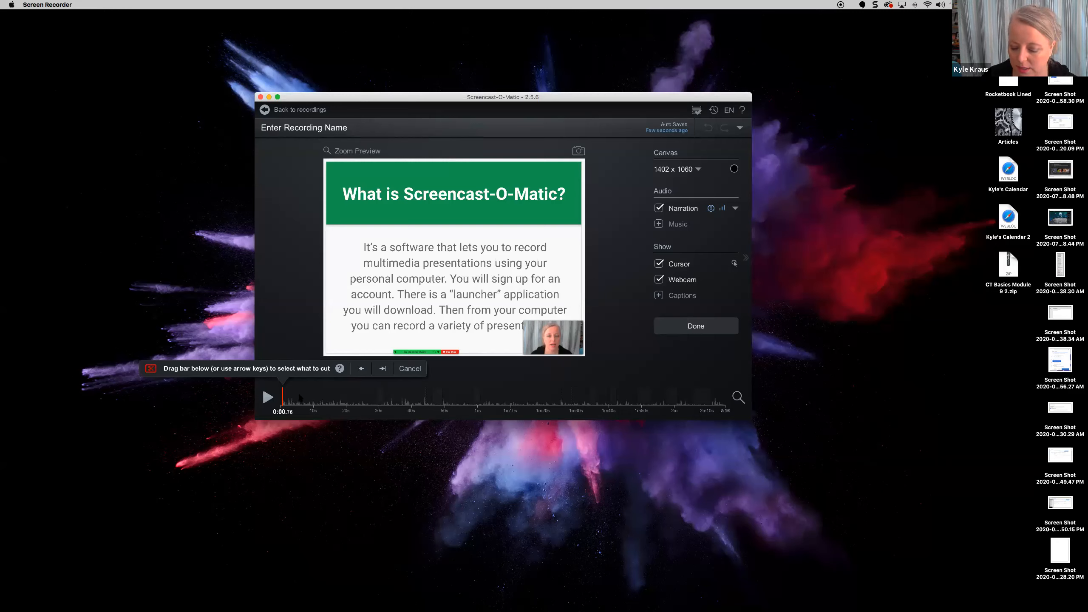
key(Right)
key(Right)
key(Right)
key(Right)
key(Right)
key(Right)
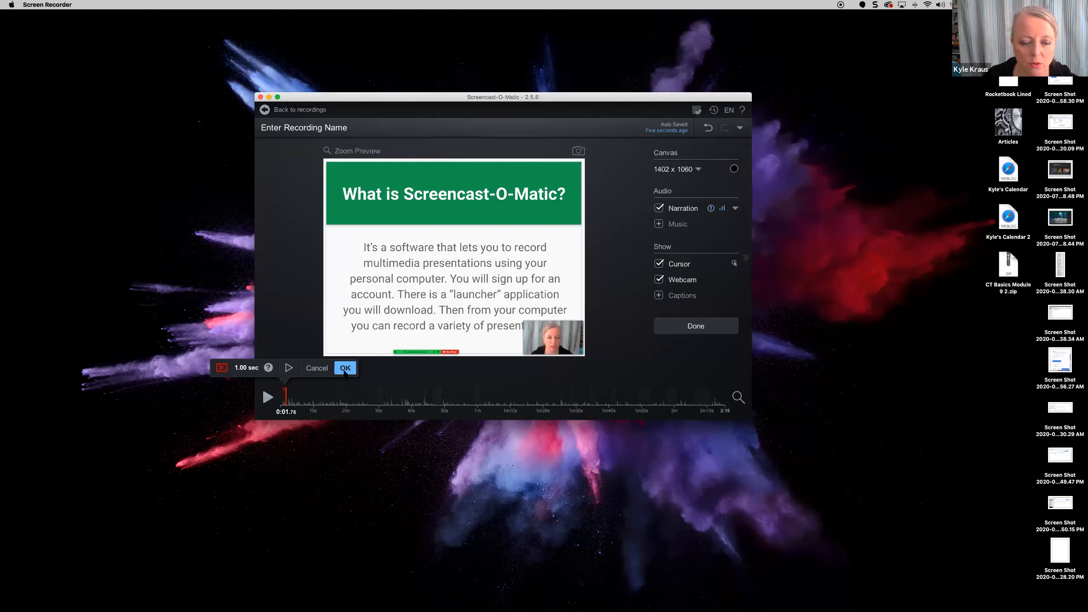
click(345, 367)
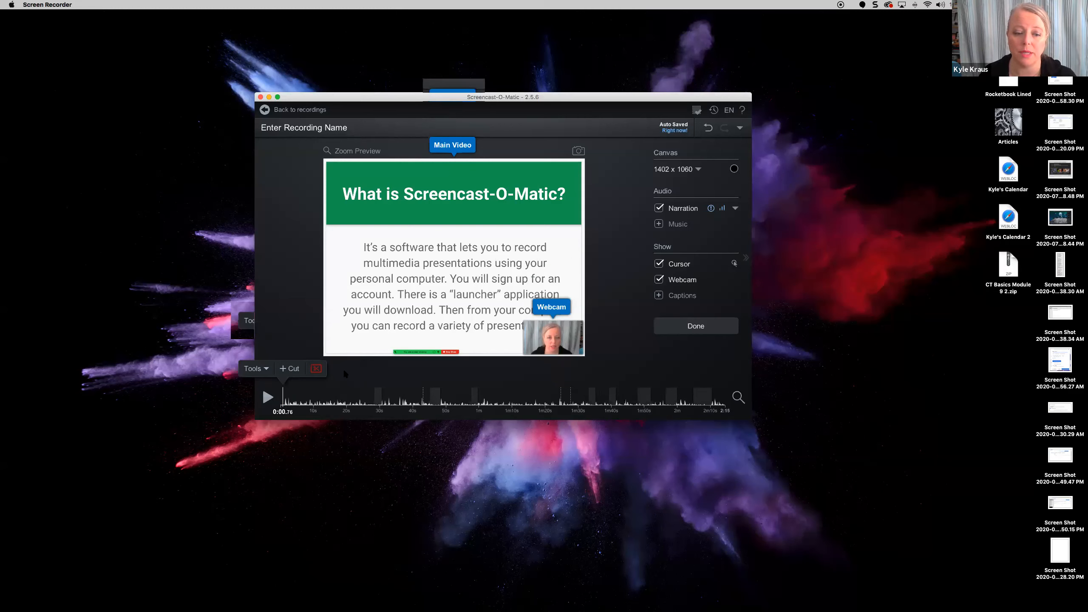
click(316, 369)
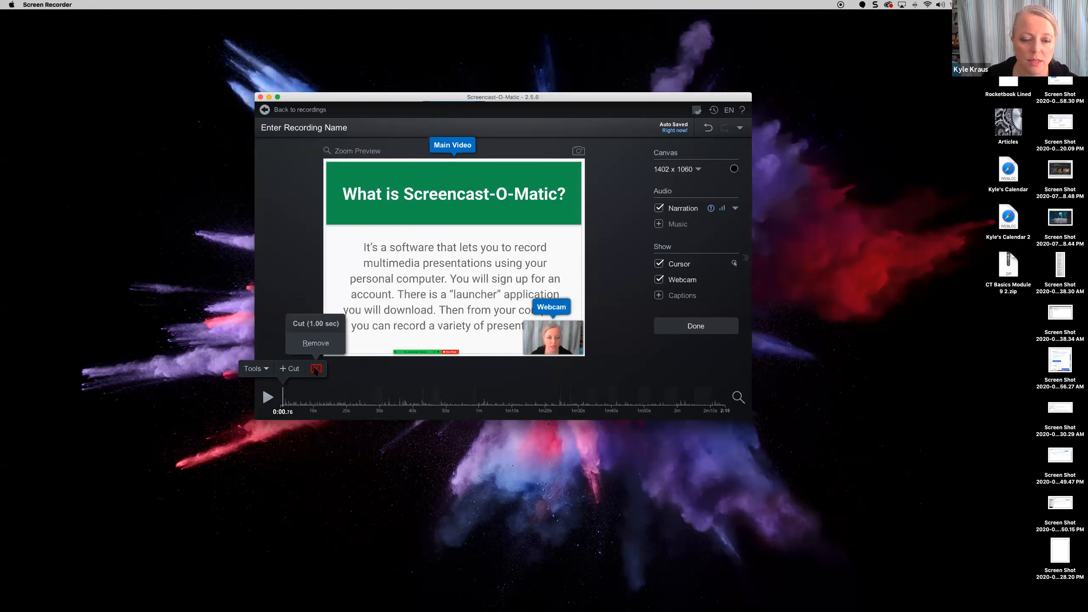
click(316, 343)
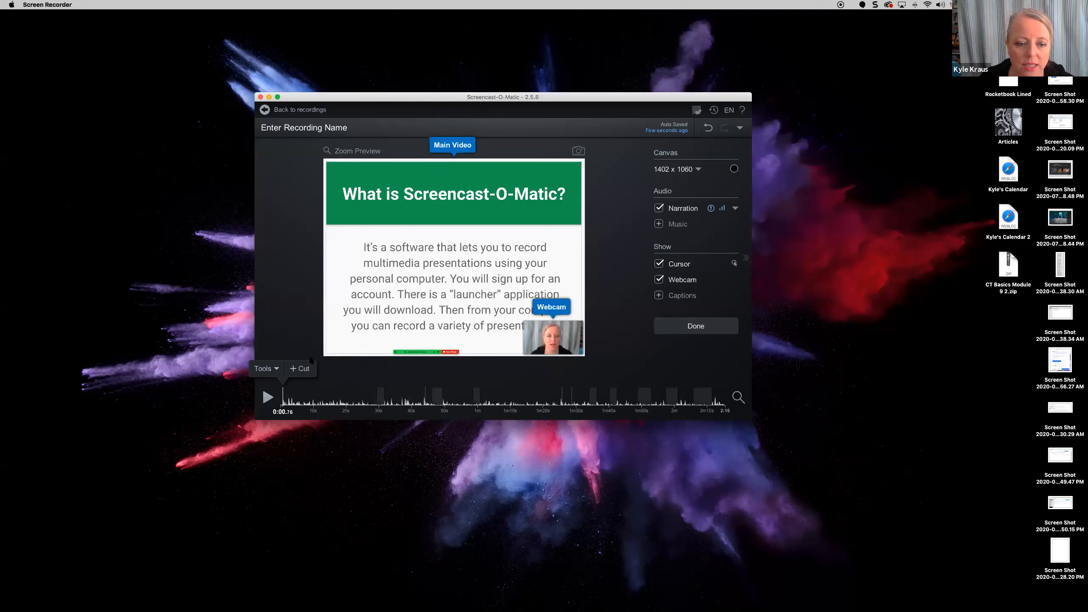
- Try the Copy tool and cancel it, then show the Hide options for Cursor and Webcam
click(266, 368)
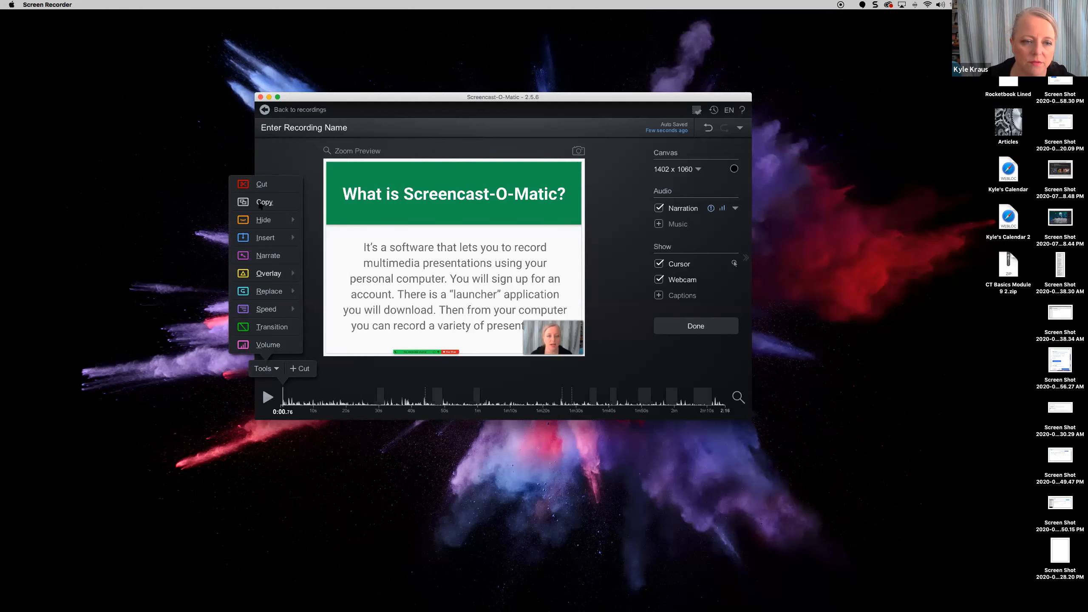
click(260, 202)
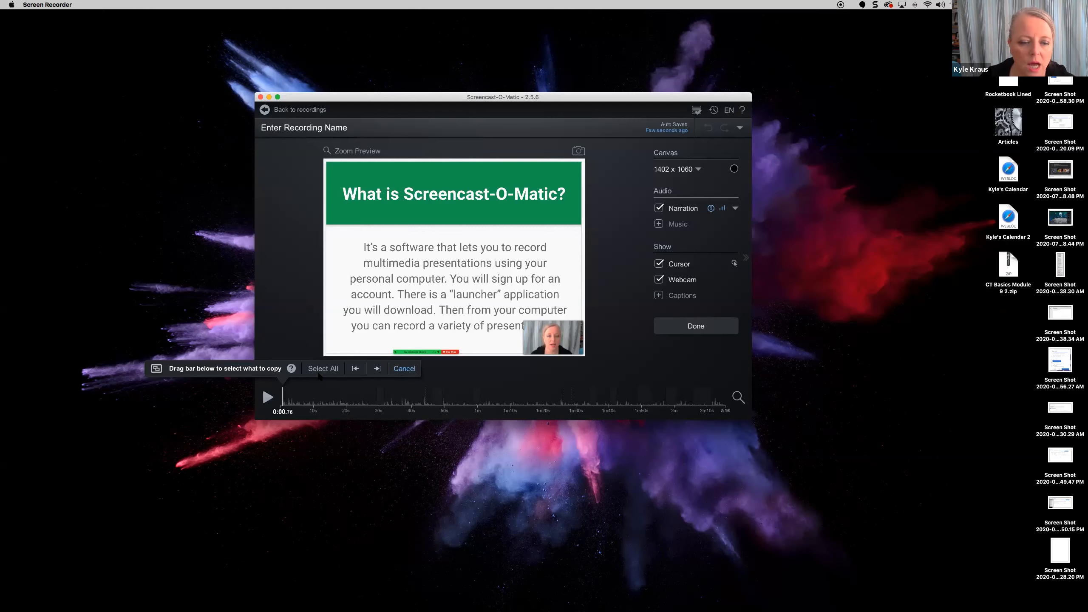
click(322, 369)
click(262, 369)
mouse_move(262, 218)
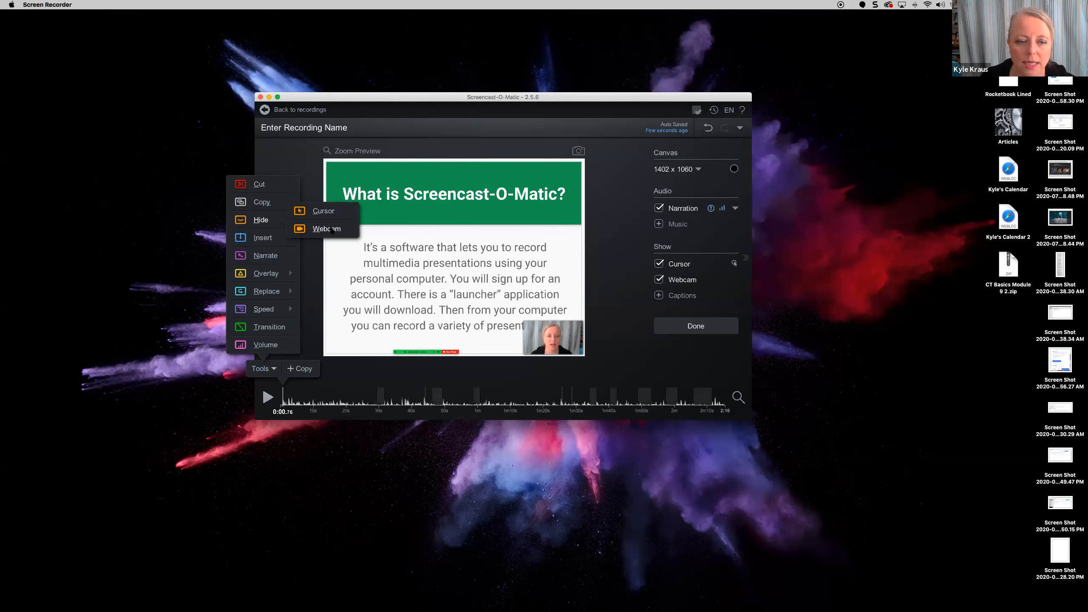
- Hide the webcam for a 0.44-second section near the start
click(331, 229)
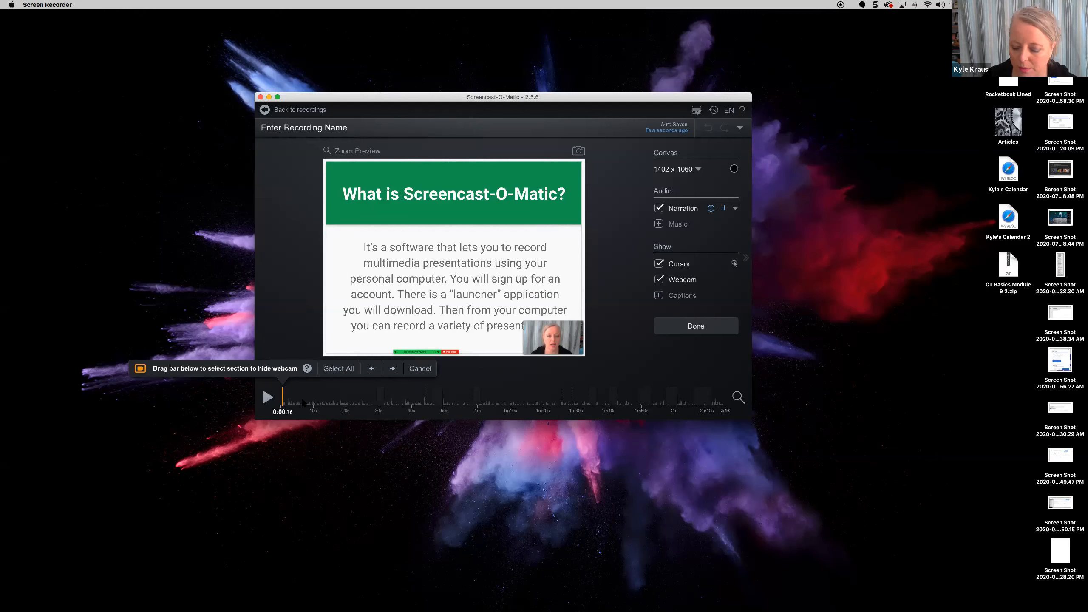
key(Right)
key(Right)
key(Right)
key(Right)
key(Right)
key(Right)
key(Right)
key(Right)
key(Right)
key(Right)
key(Right)
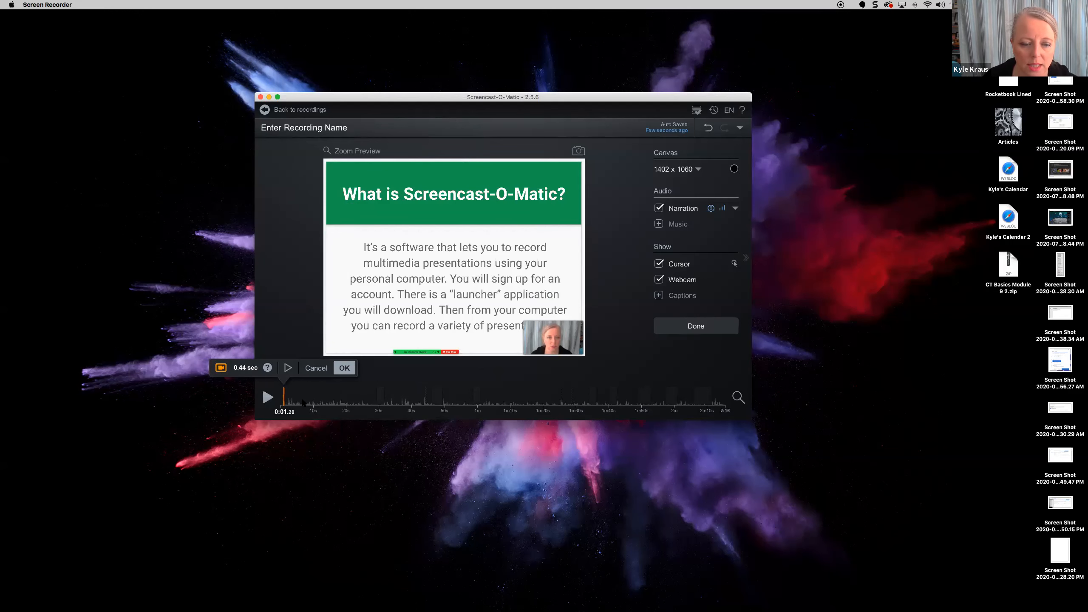
click(344, 368)
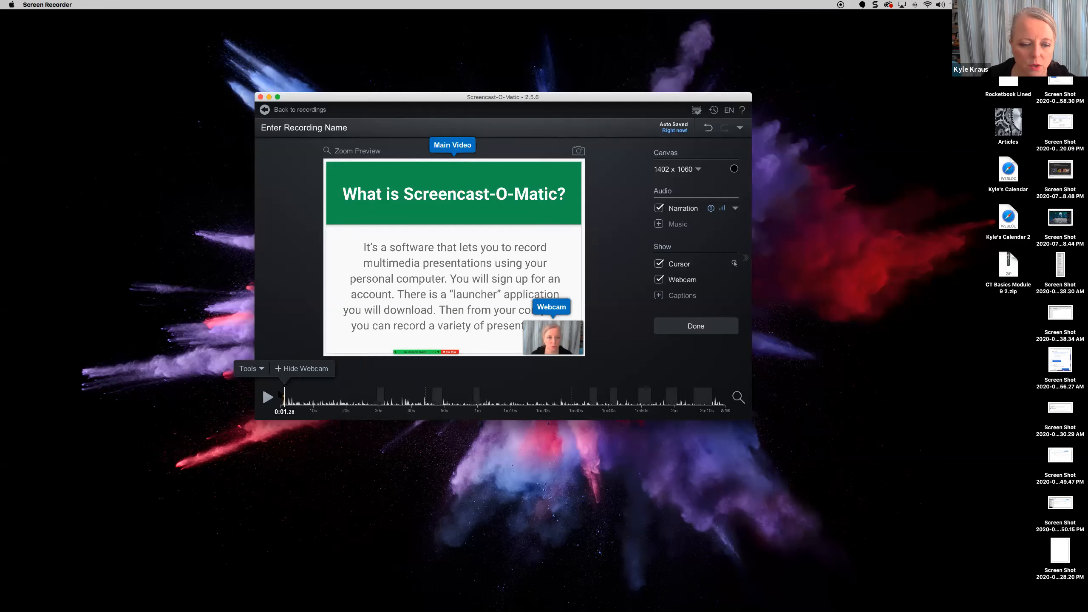
- Play back briefly to check the hidden webcam, then bring up the editing tools again
click(268, 397)
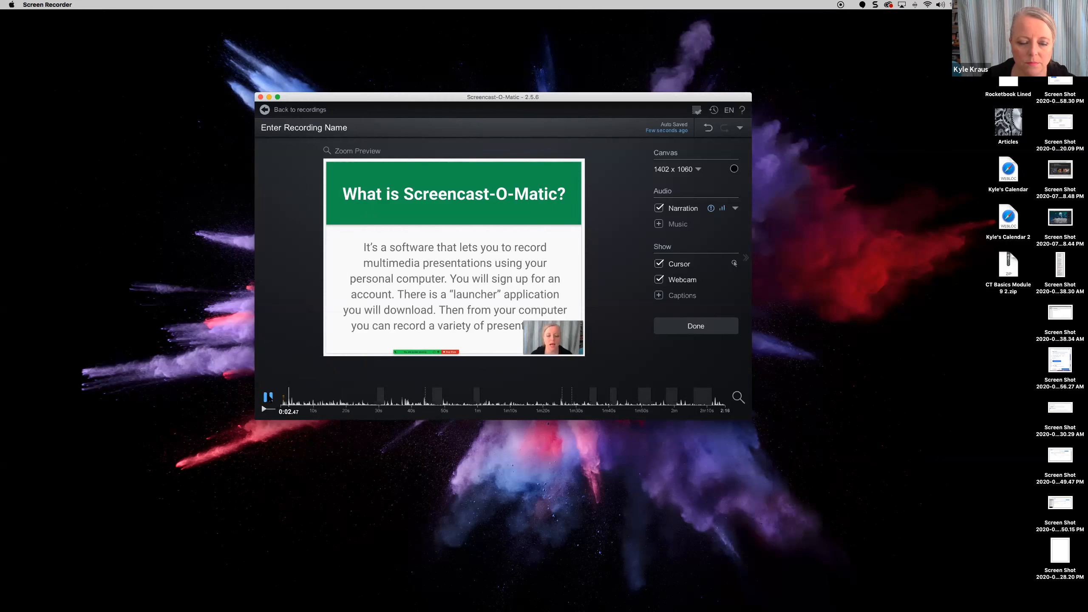
click(269, 398)
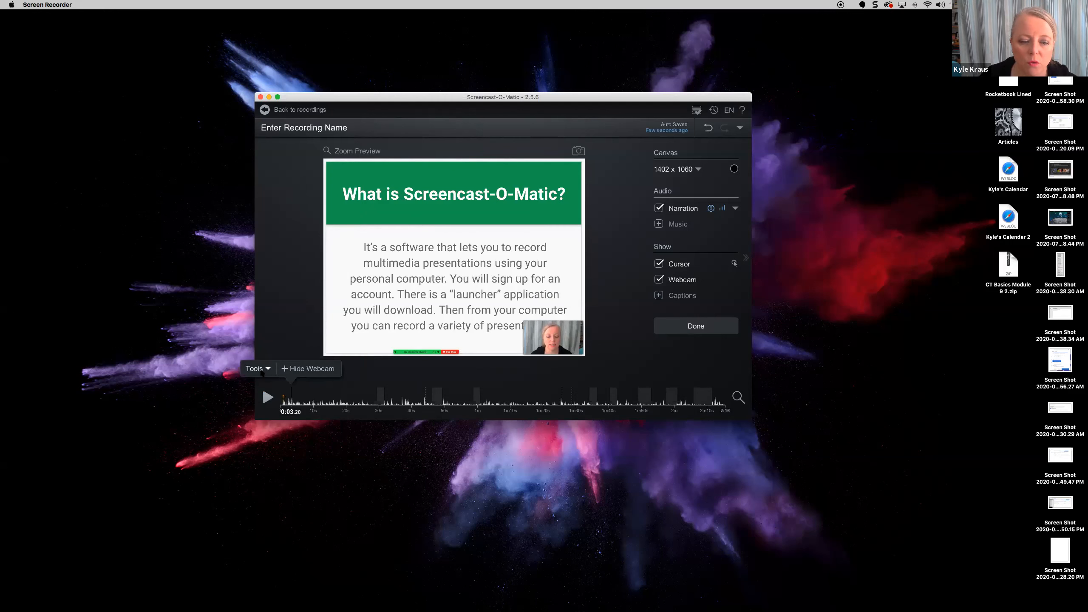
click(259, 370)
mouse_move(278, 236)
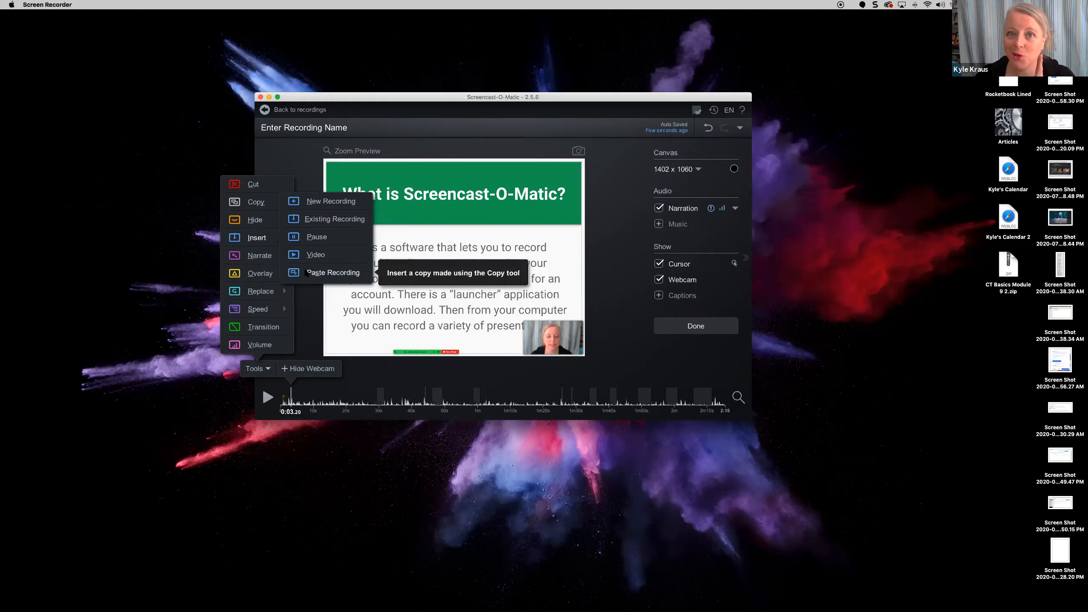
click(257, 257)
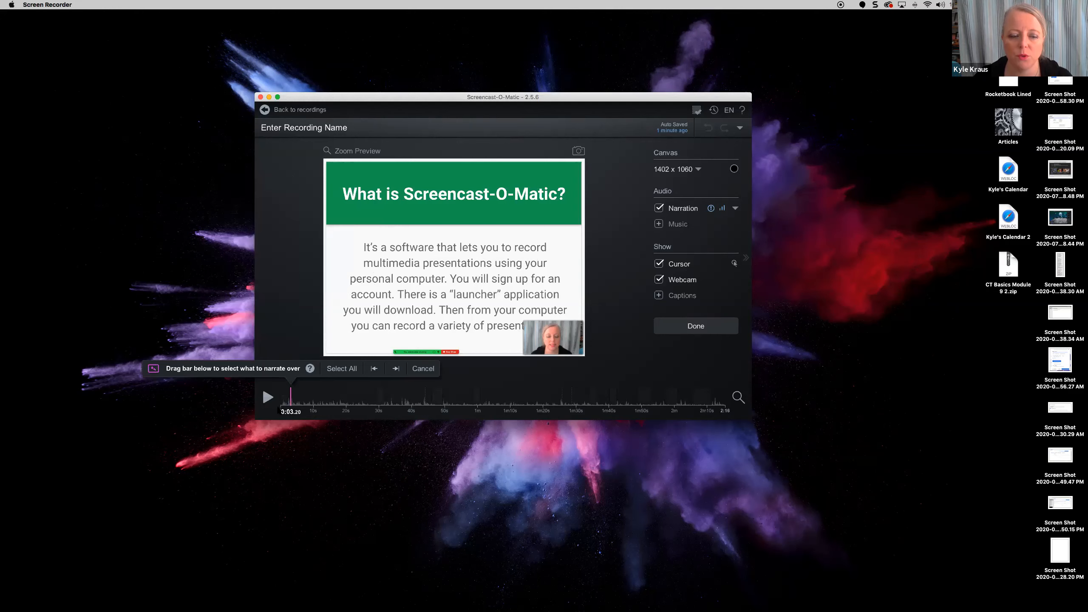
click(424, 368)
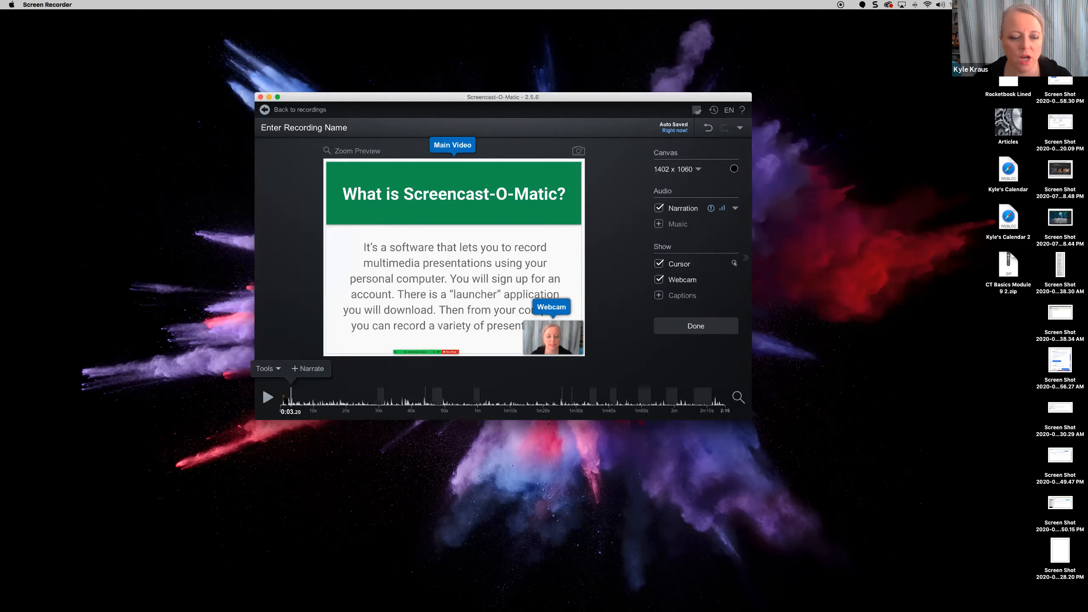
- Add a 3-second arrow shape overlay across the slide's body text, then move to 0:20
click(268, 368)
mouse_move(280, 275)
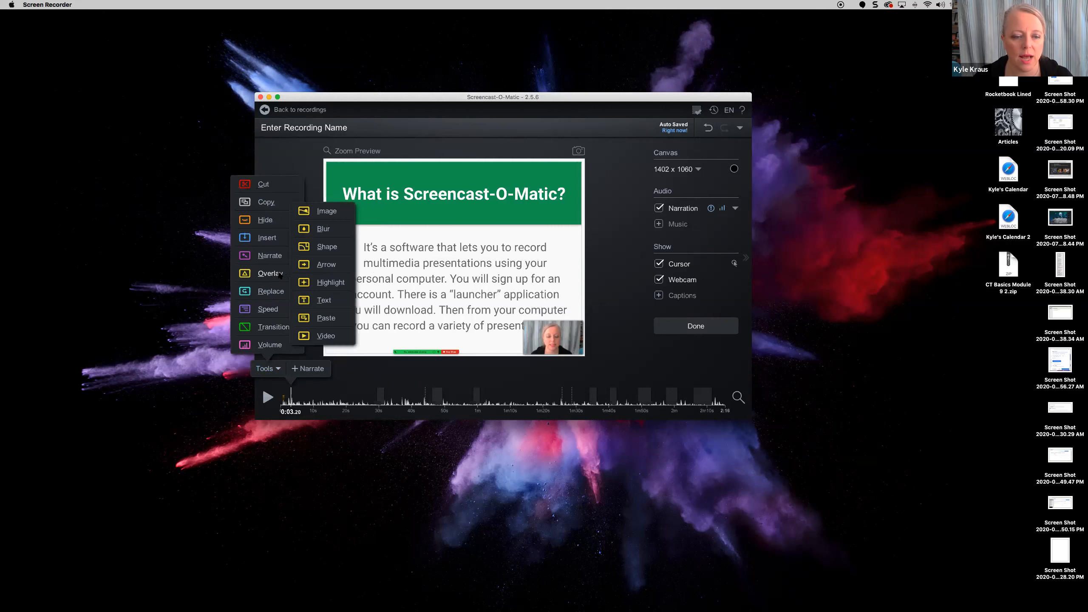
click(326, 251)
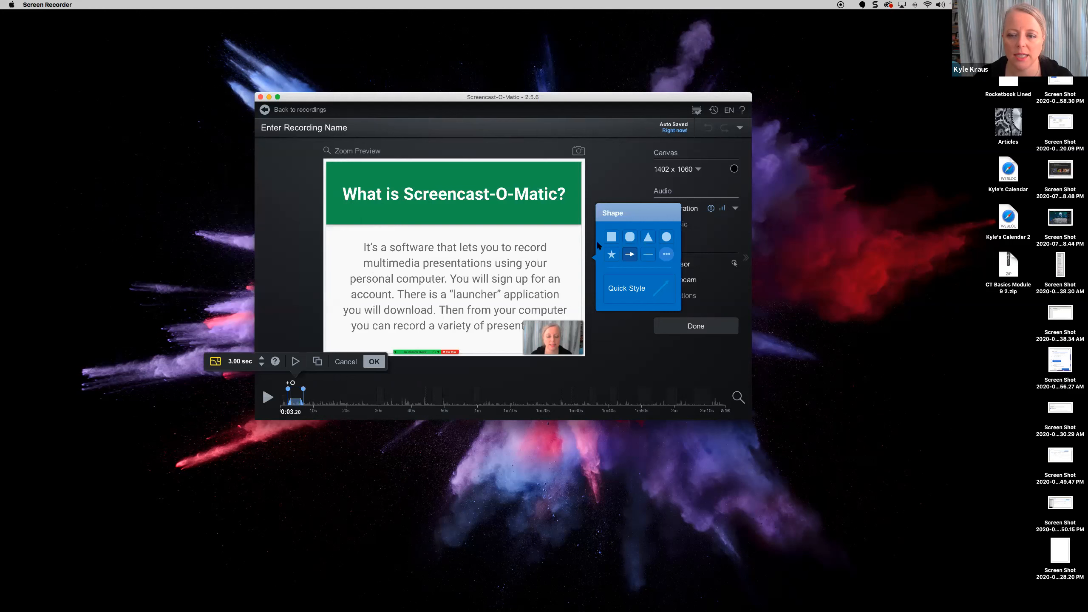
click(643, 297)
drag(368, 263, 473, 282)
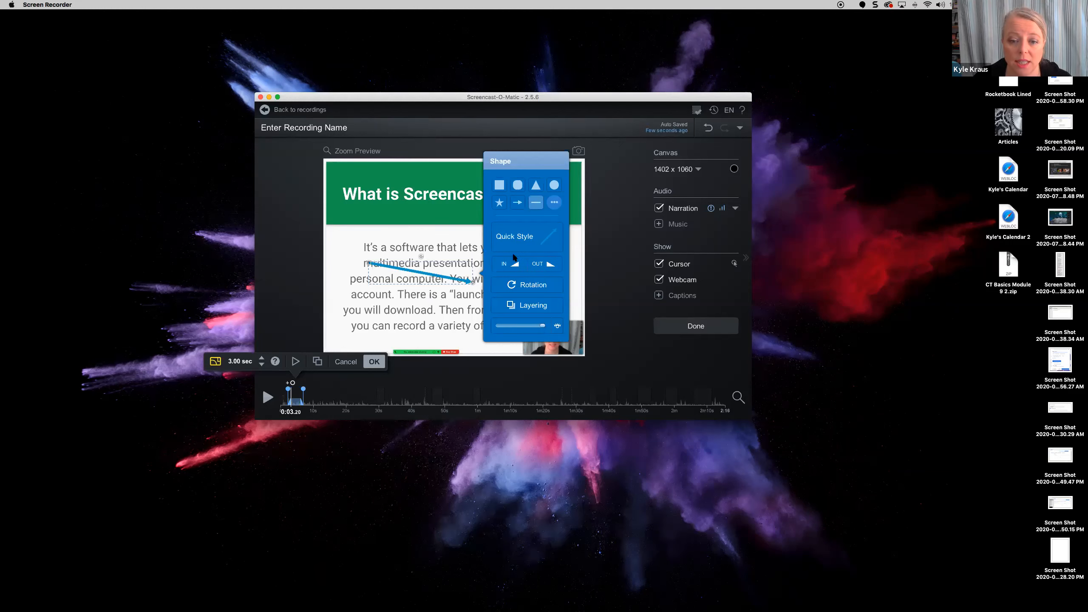
click(371, 361)
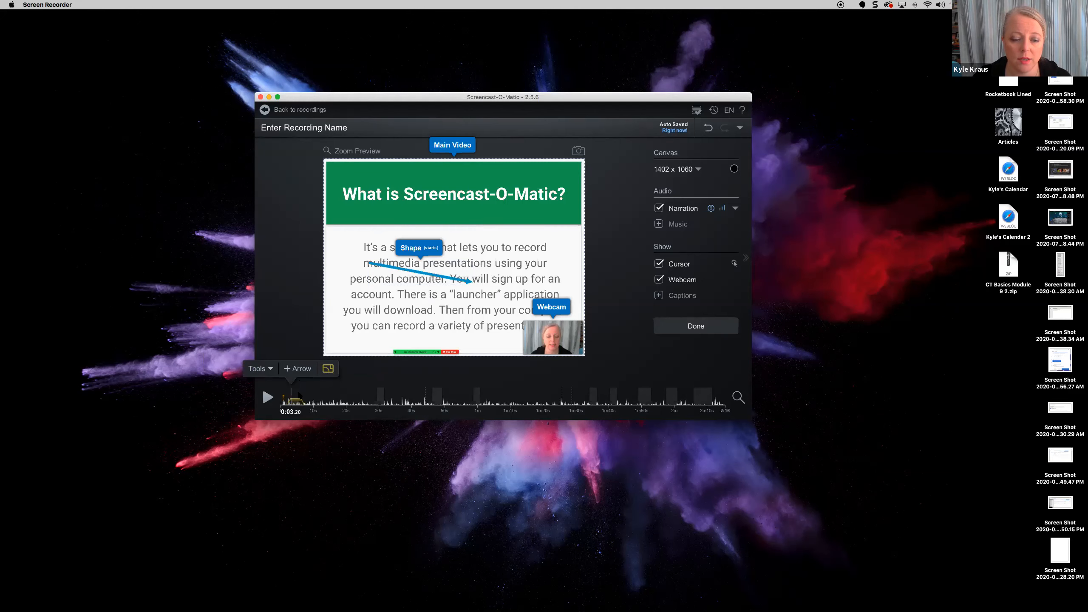
click(346, 401)
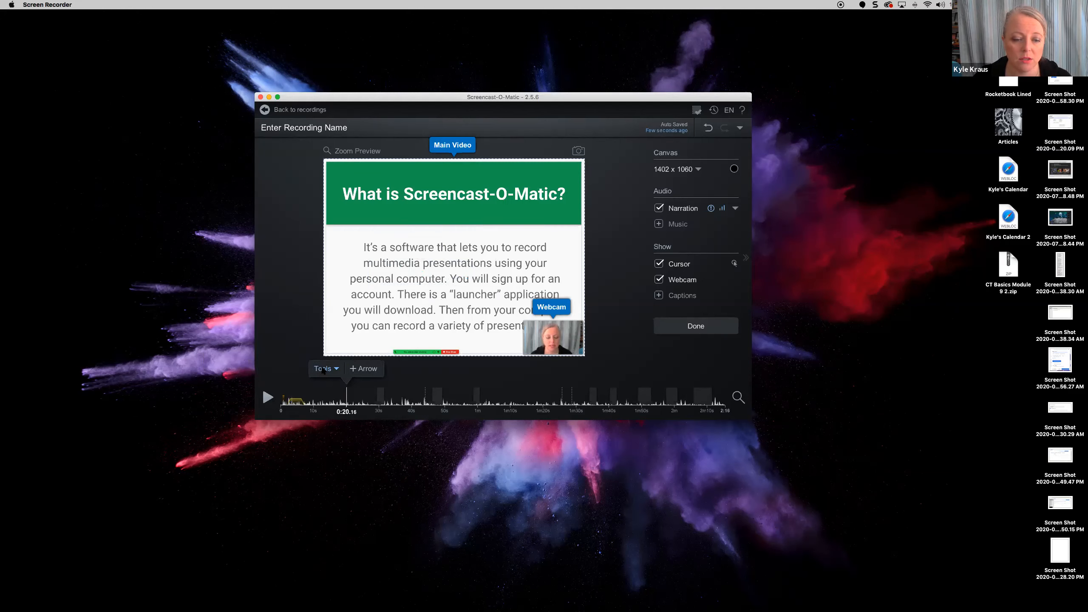
- Add a highlight overlay at 0:20 and show its layering list
click(322, 371)
mouse_move(332, 274)
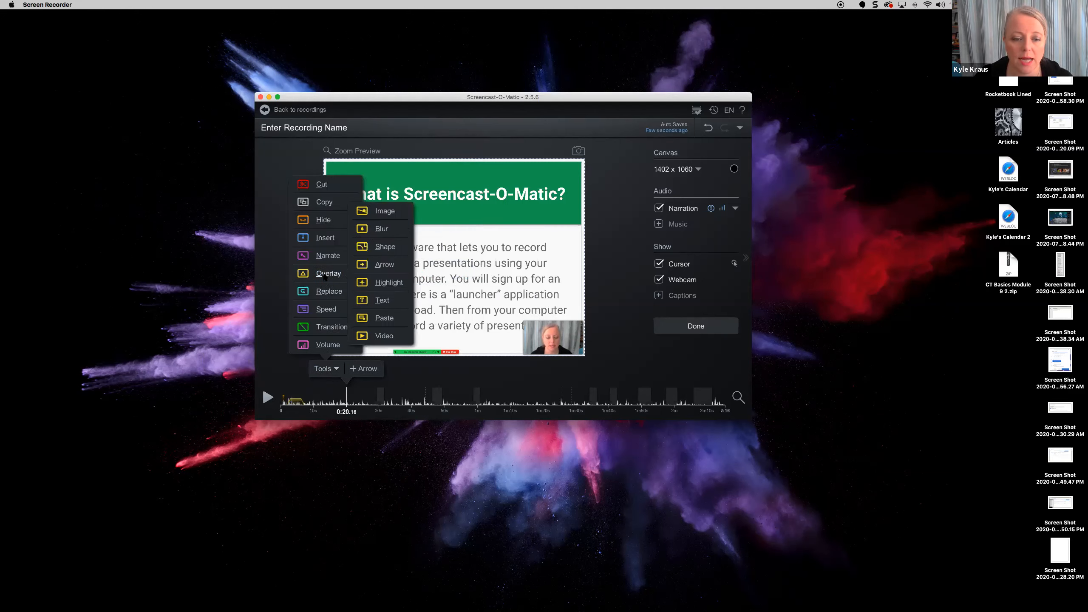
click(386, 283)
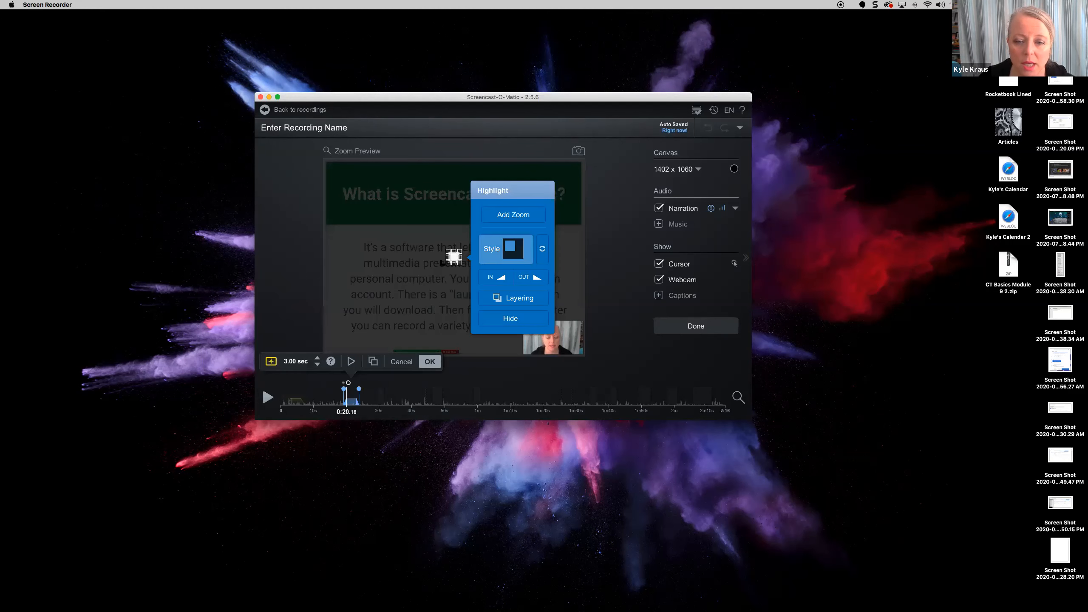
click(510, 300)
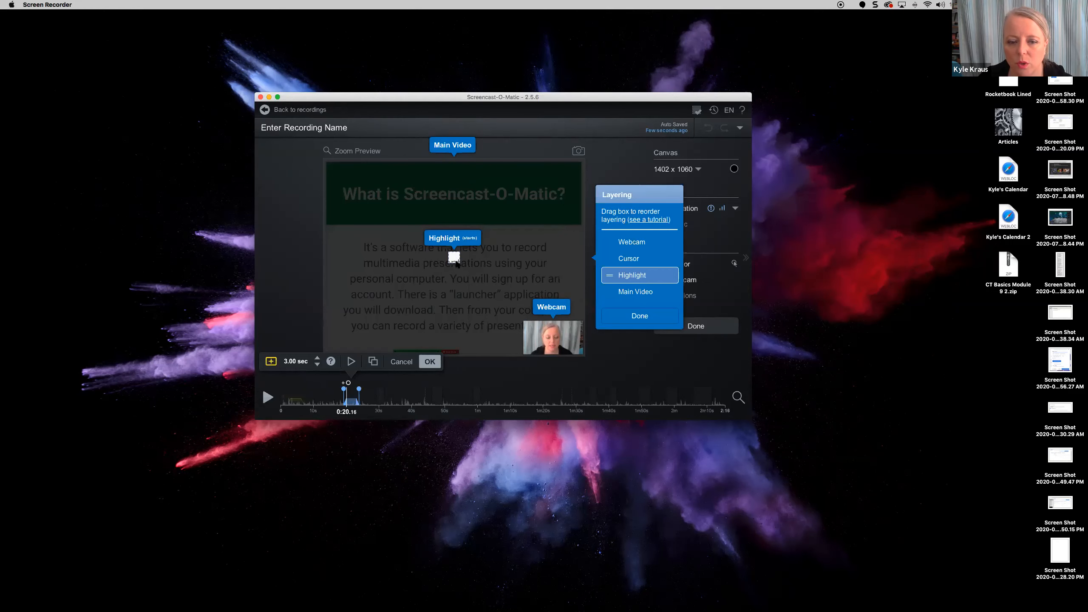
- Switch to Chrome's Google Slides tab and exit full-screen view
key(super+Tab)
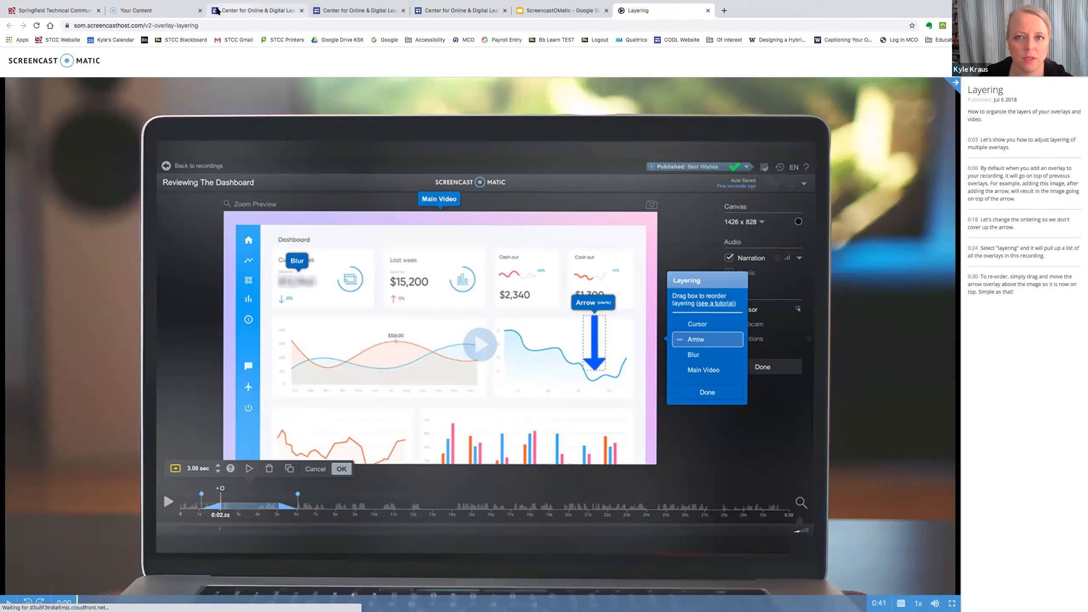
click(541, 10)
click(24, 14)
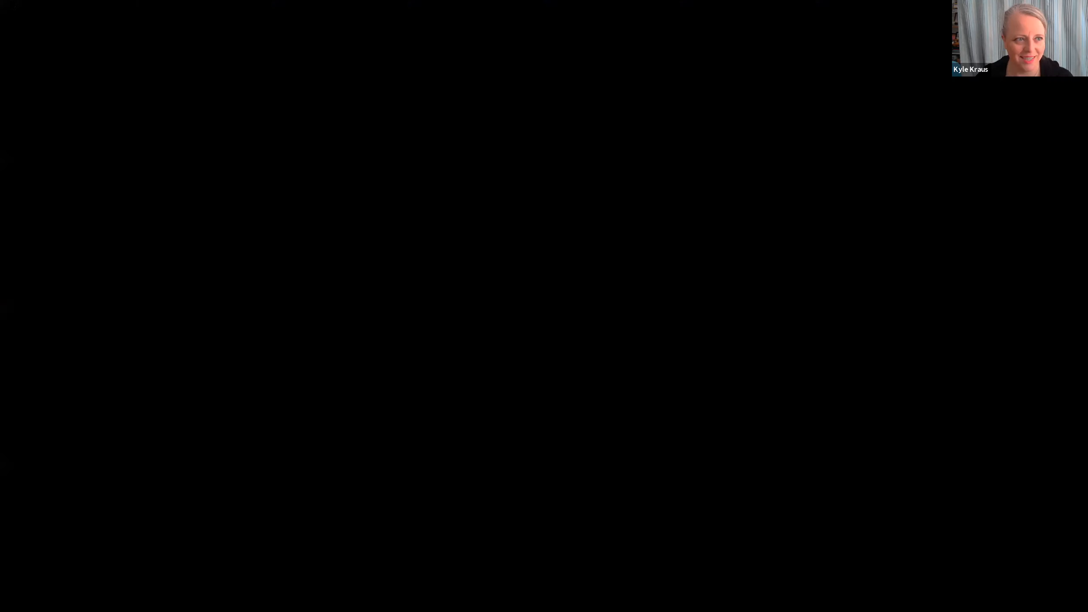
click(26, 15)
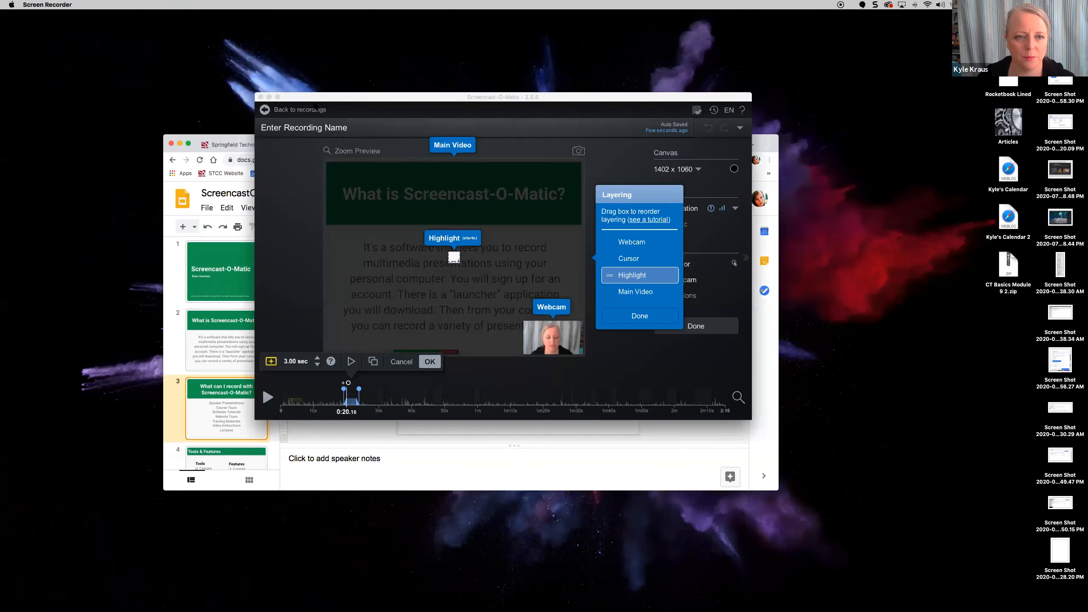
- Maximize the editor and enlarge the highlight into a large box over the first text lines
click(315, 106)
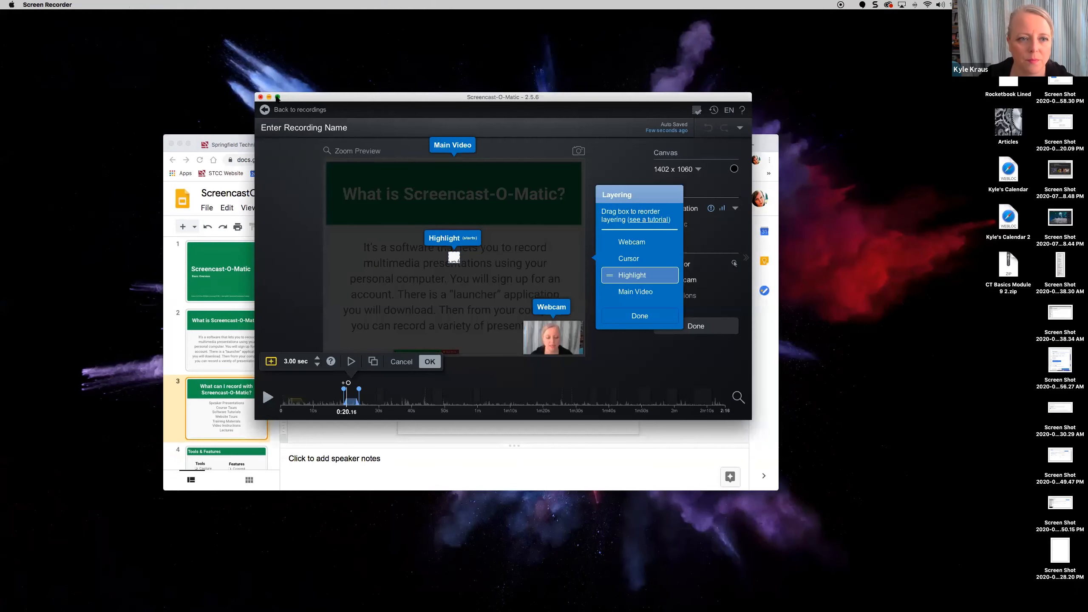
click(278, 97)
click(507, 309)
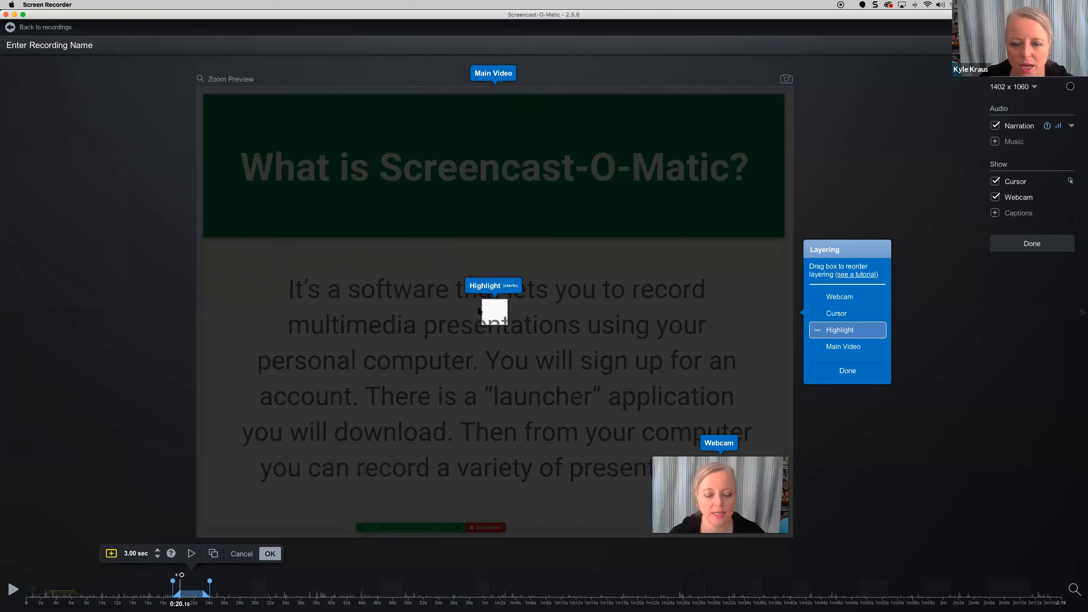
click(850, 372)
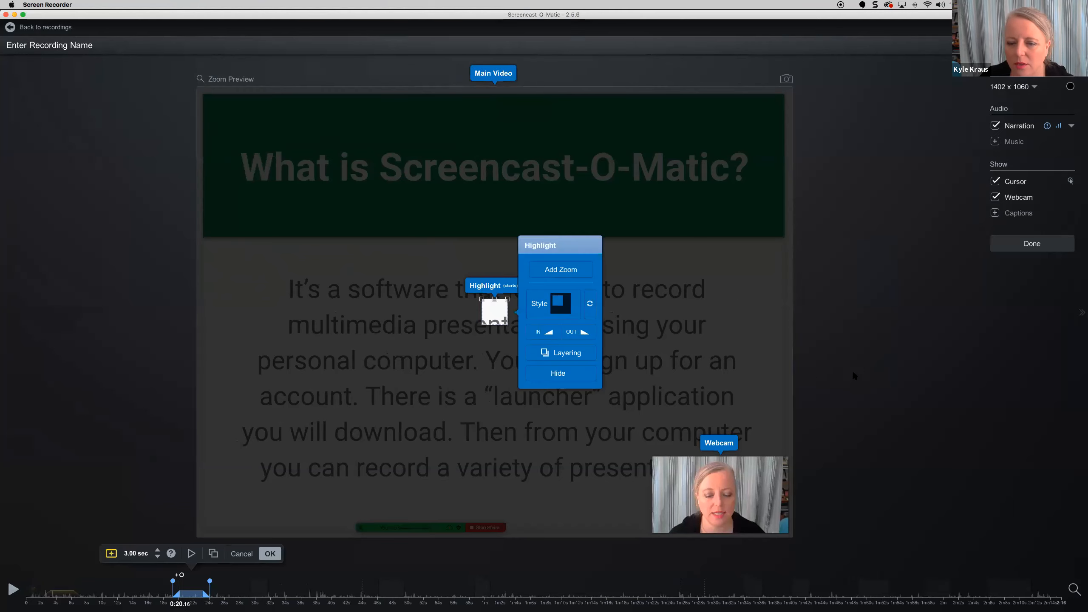
click(589, 305)
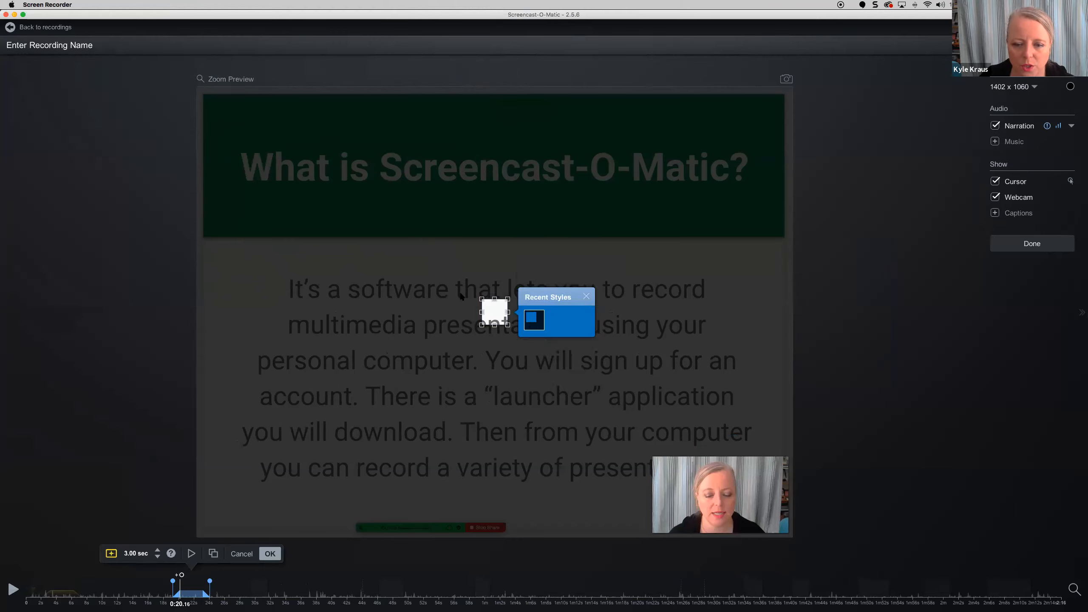
drag(507, 324, 641, 415)
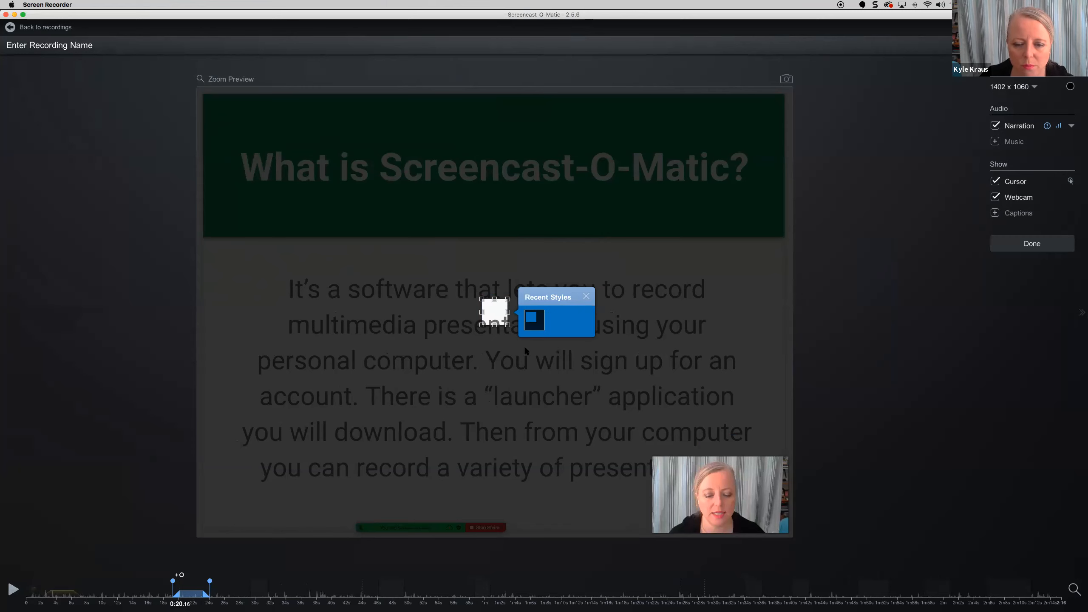
drag(482, 324, 251, 450)
drag(456, 343, 555, 301)
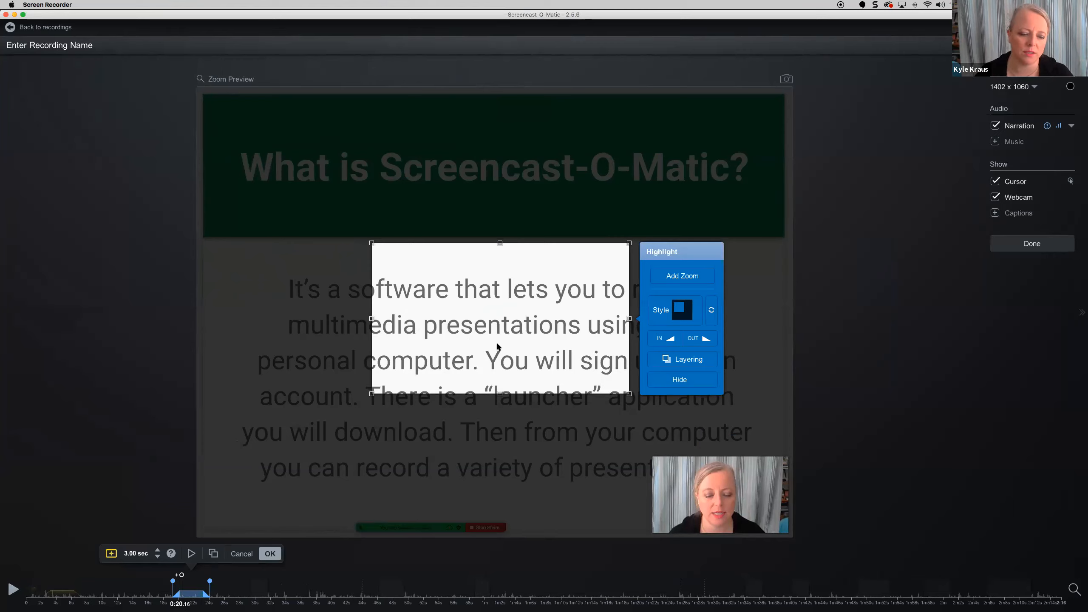
click(270, 554)
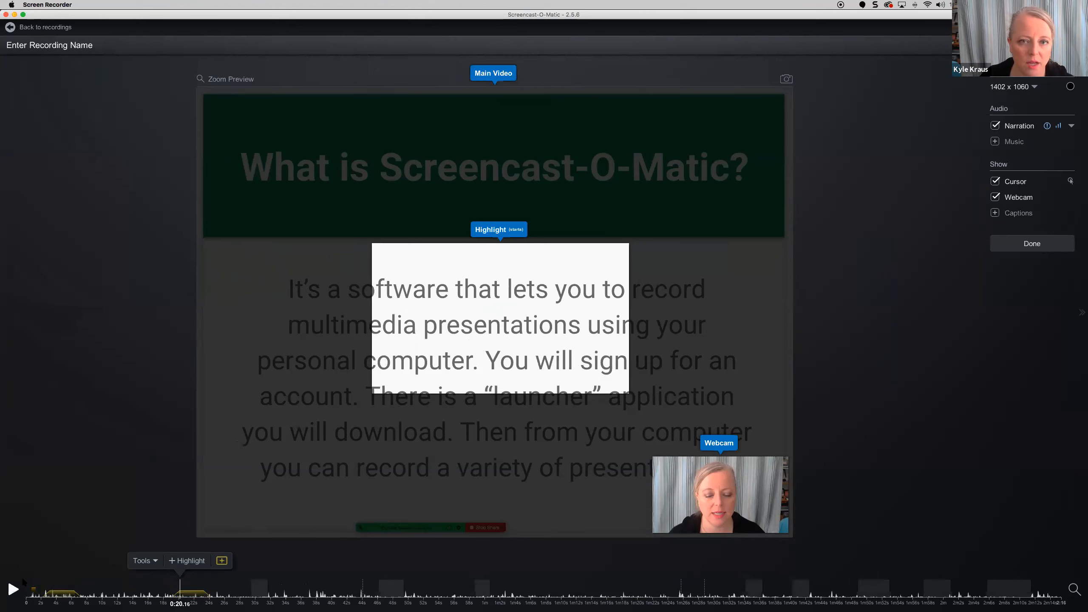
- Apply a narration volume change to a section ending at 0:23.96
click(155, 562)
mouse_move(146, 500)
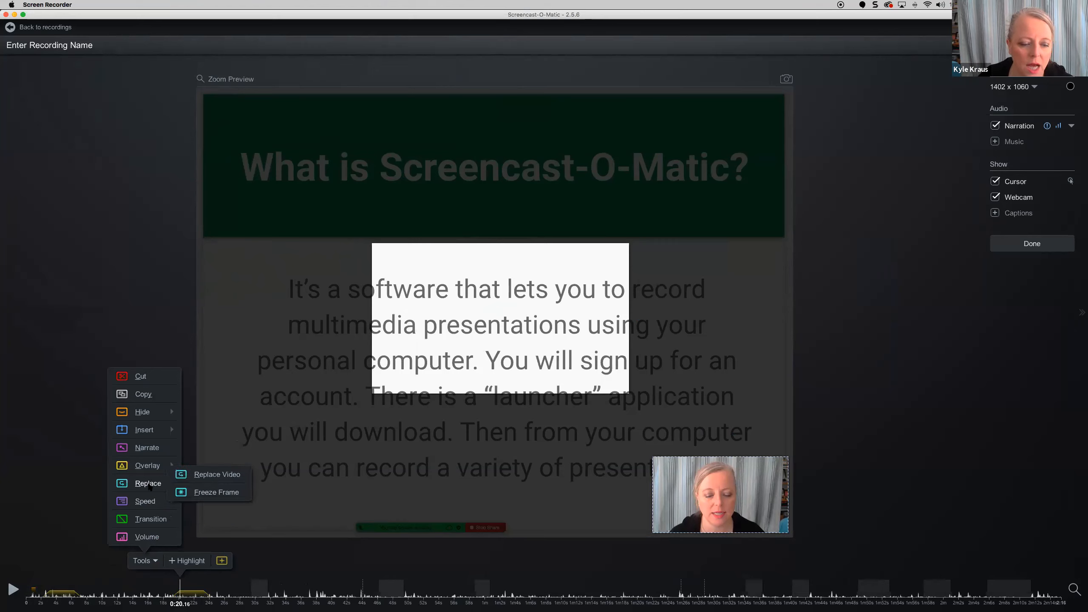
click(146, 536)
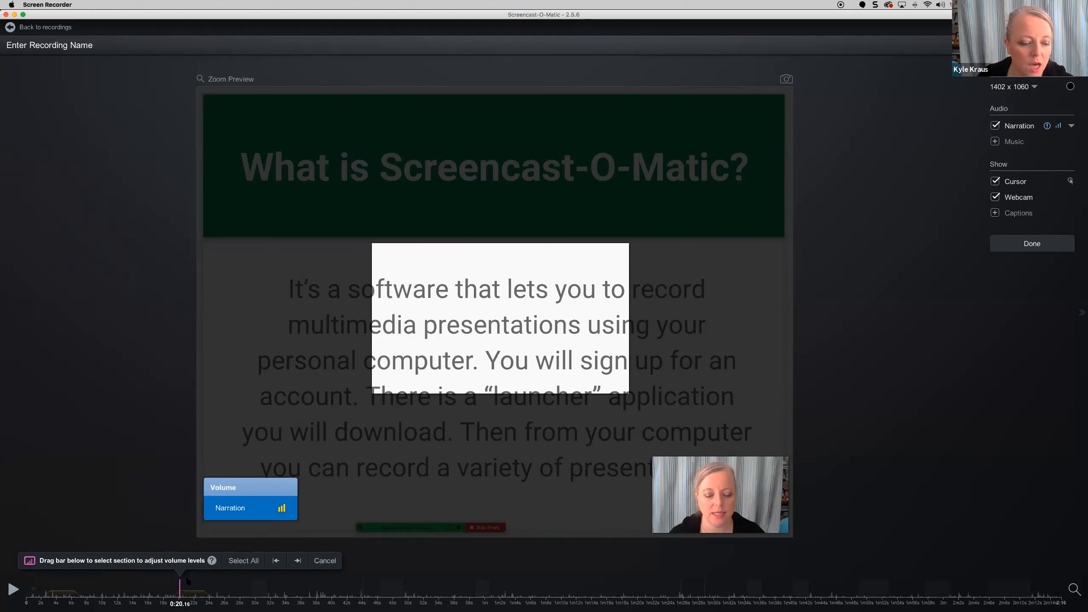
click(209, 594)
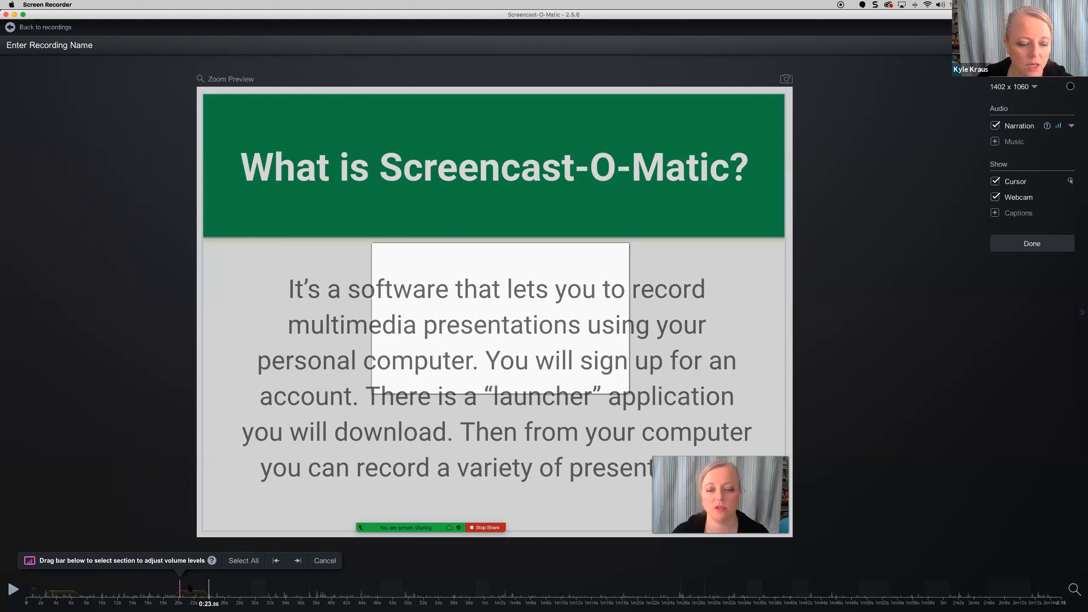
click(319, 561)
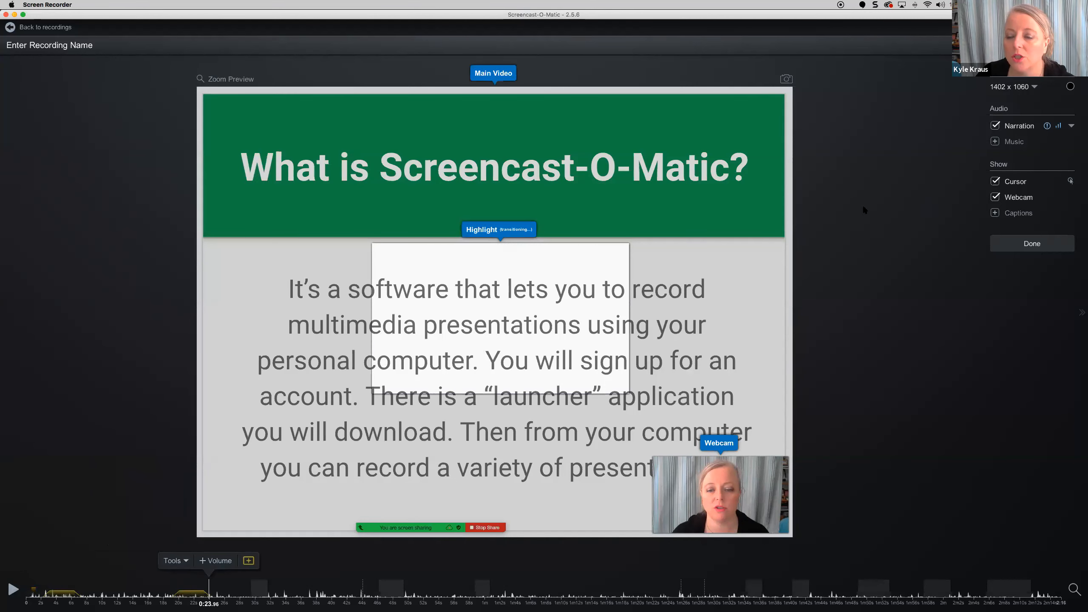
click(174, 562)
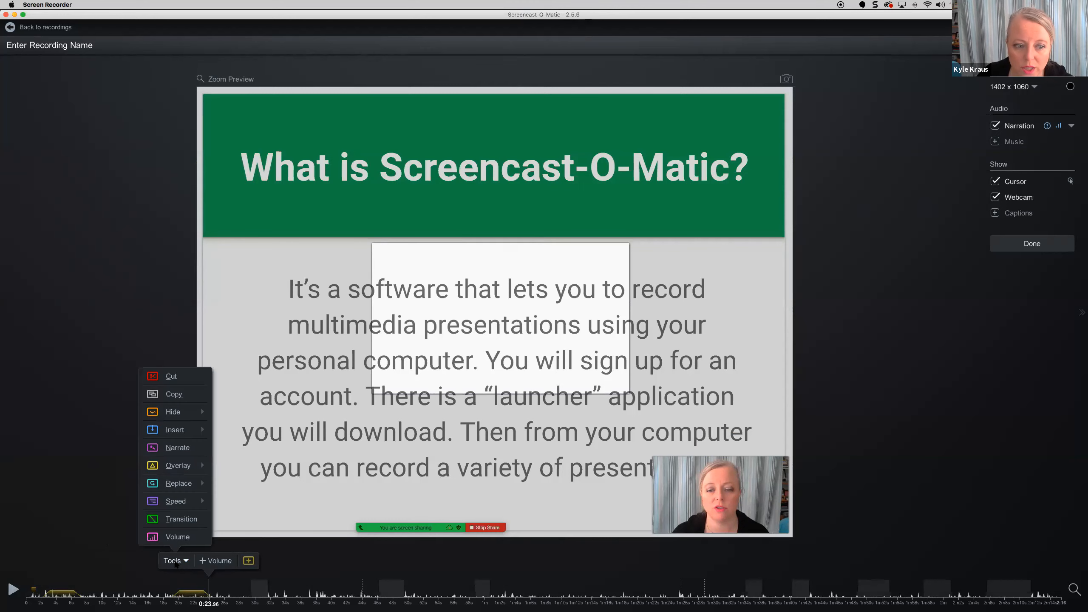
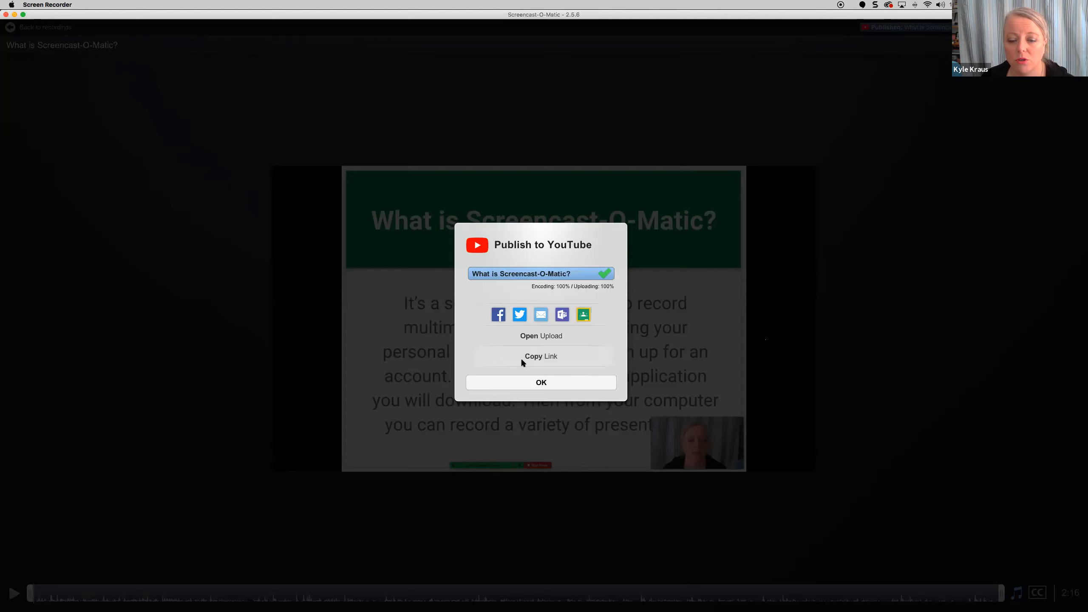
- Close the completed YouTube publish confirmation to return to the recordings library
click(544, 380)
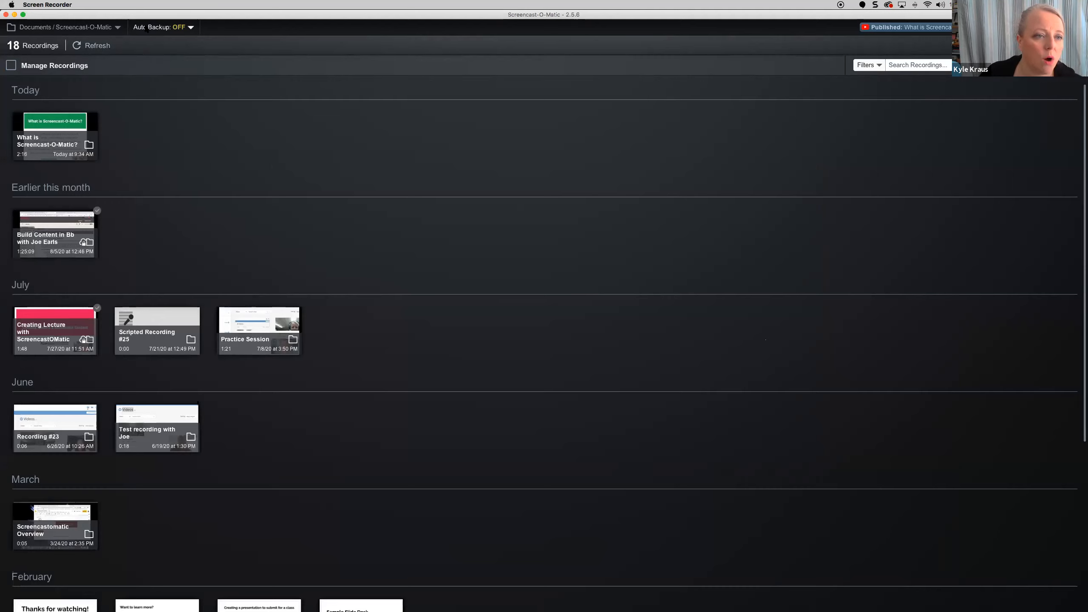
- Check the Auto Backup: OFF popover, dismiss it, and minimize the recorder window
click(191, 29)
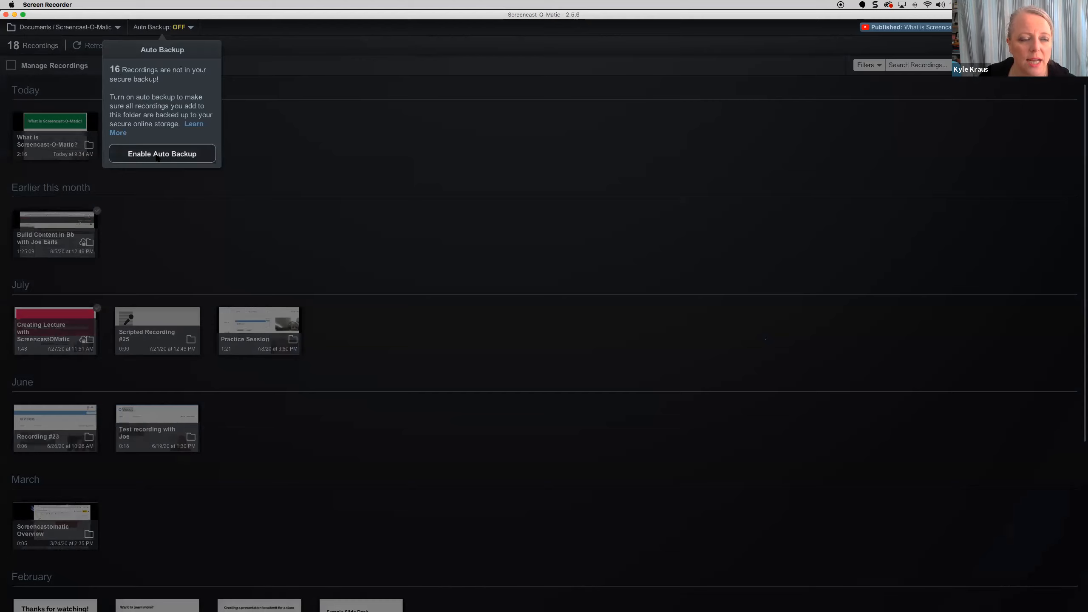
click(221, 267)
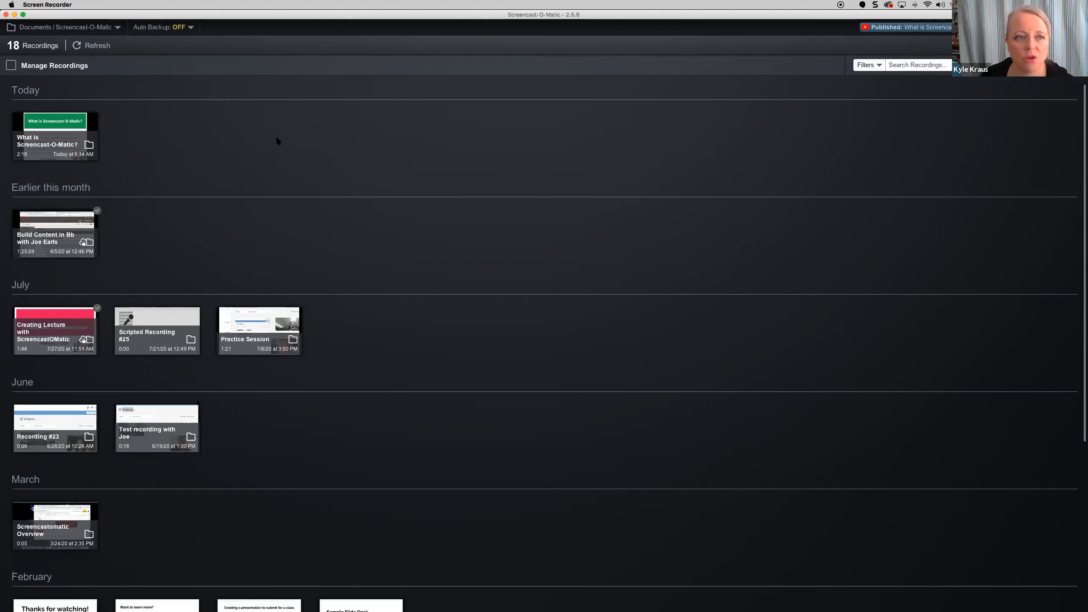
click(15, 14)
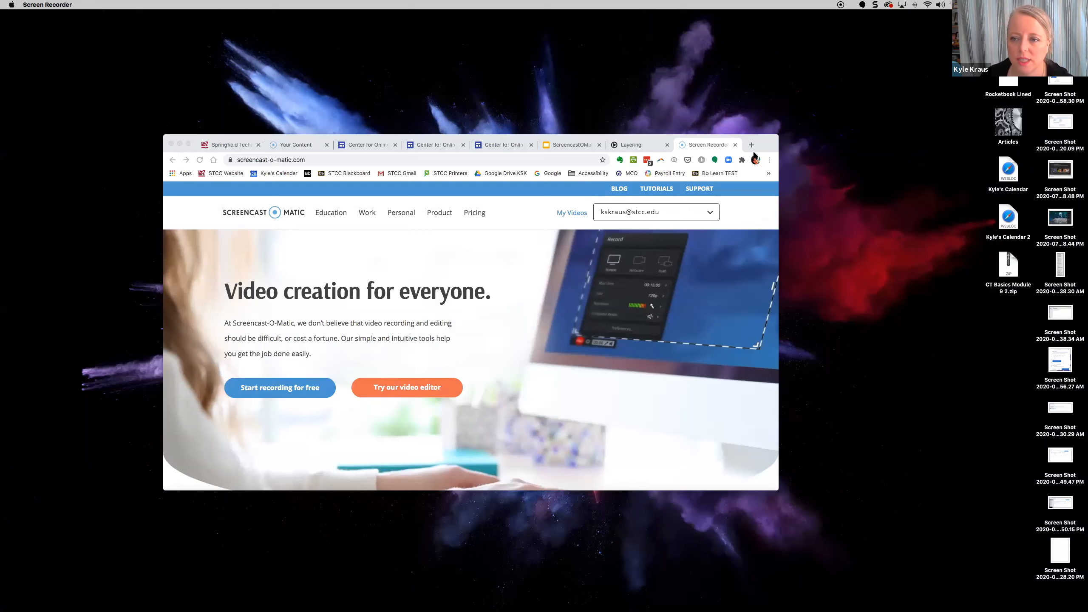
- Load YouTube in a new Chrome tab and enlarge the browser window
drag(751, 143, 950, 114)
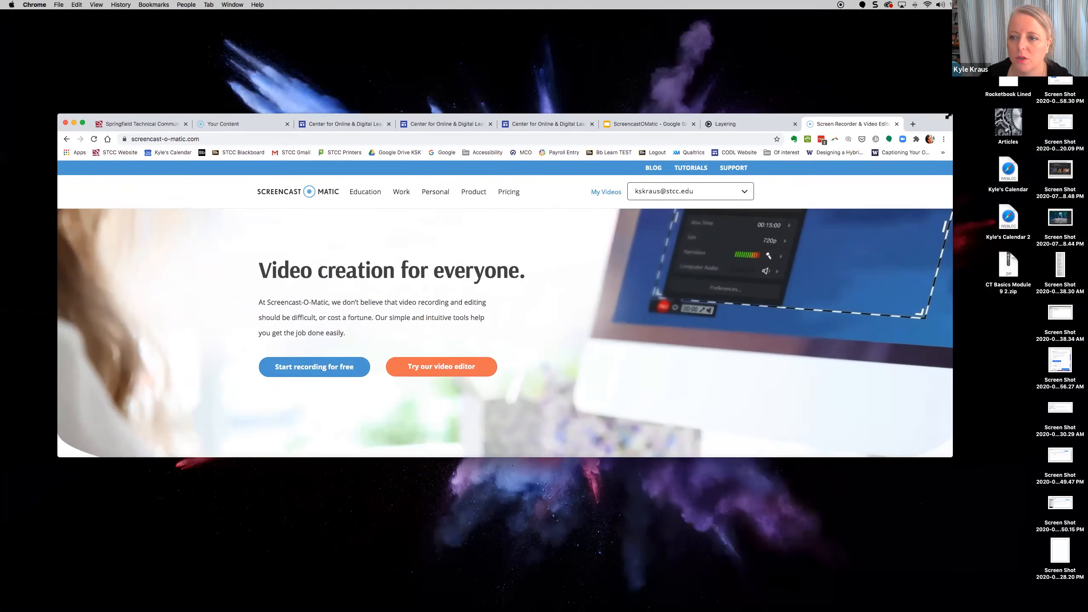
click(921, 124)
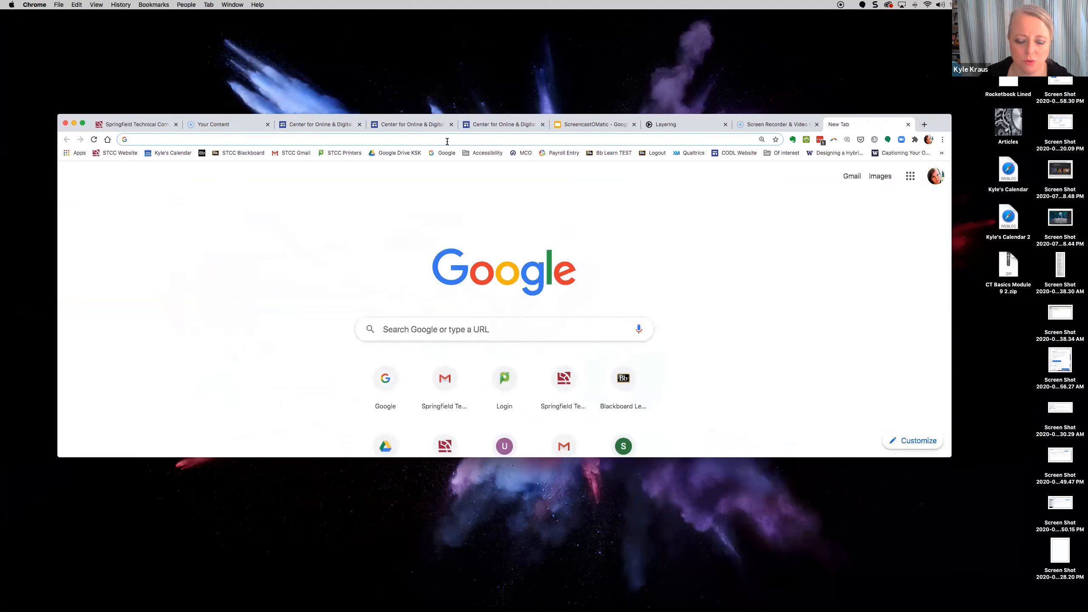
text(youtube.com)
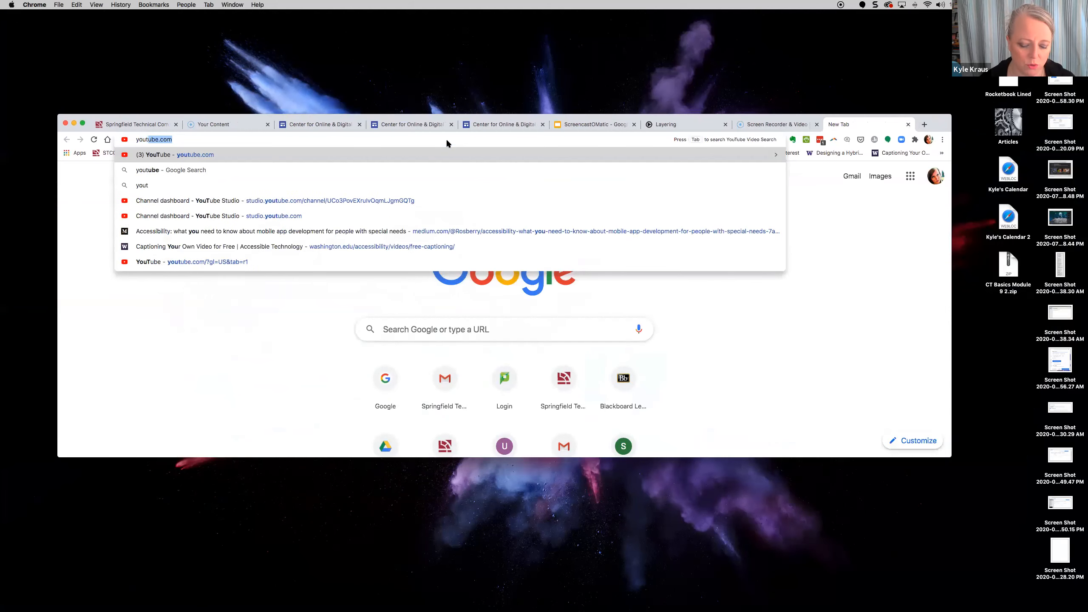
key(Return)
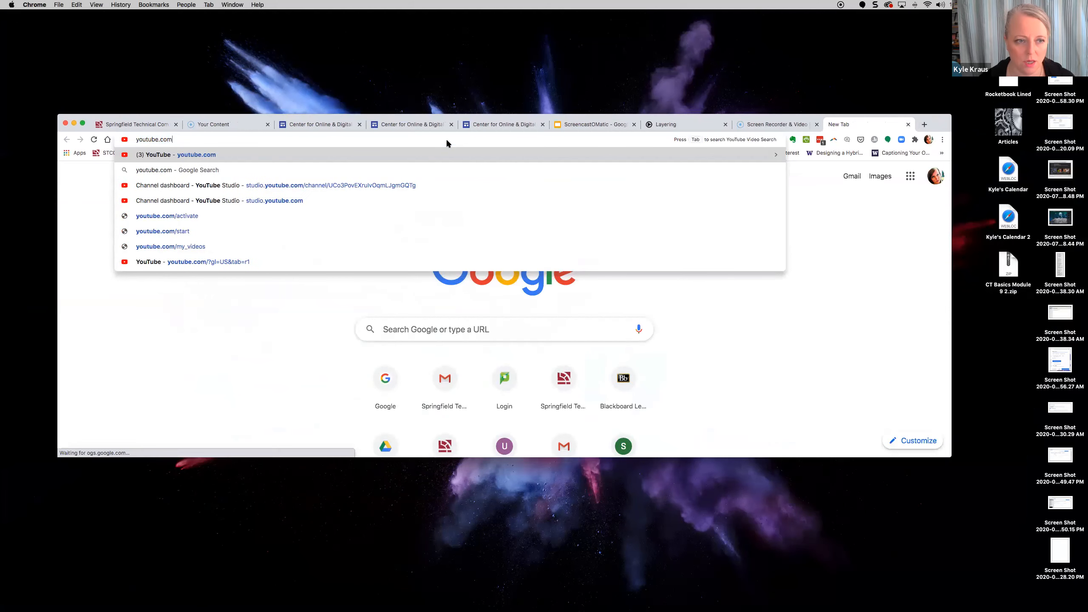
drag(938, 120, 932, 73)
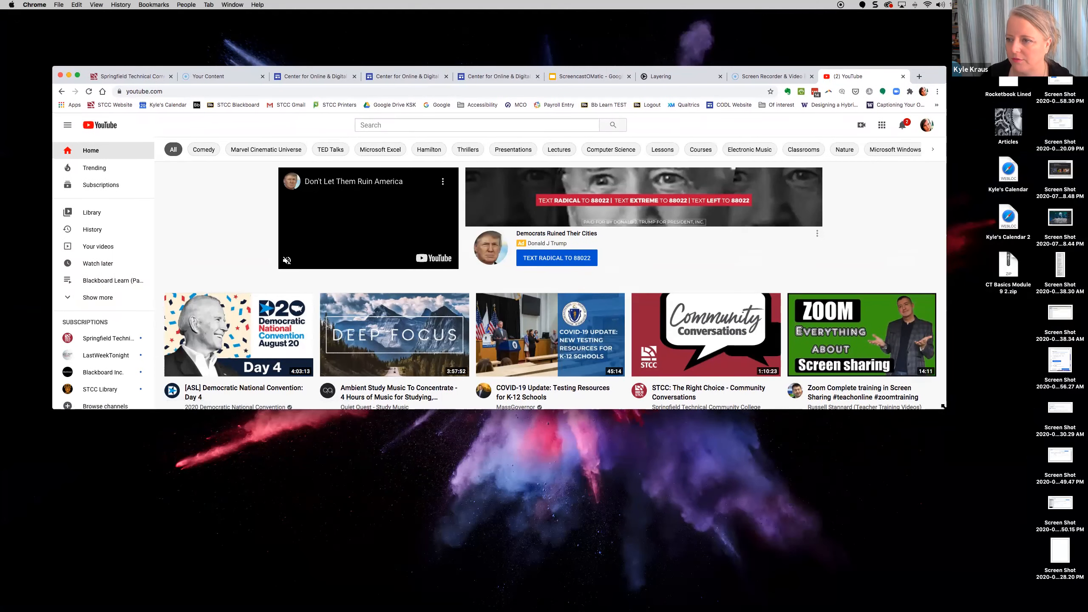
drag(967, 459, 970, 461)
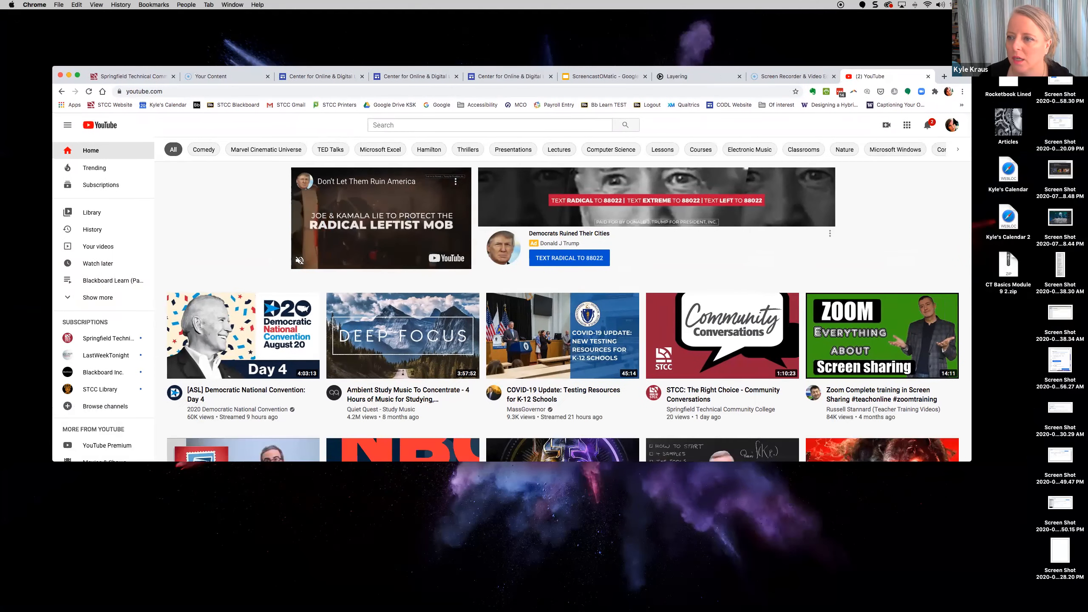
- Open a Chrome window for a different profile and align it over the first
click(948, 92)
click(857, 260)
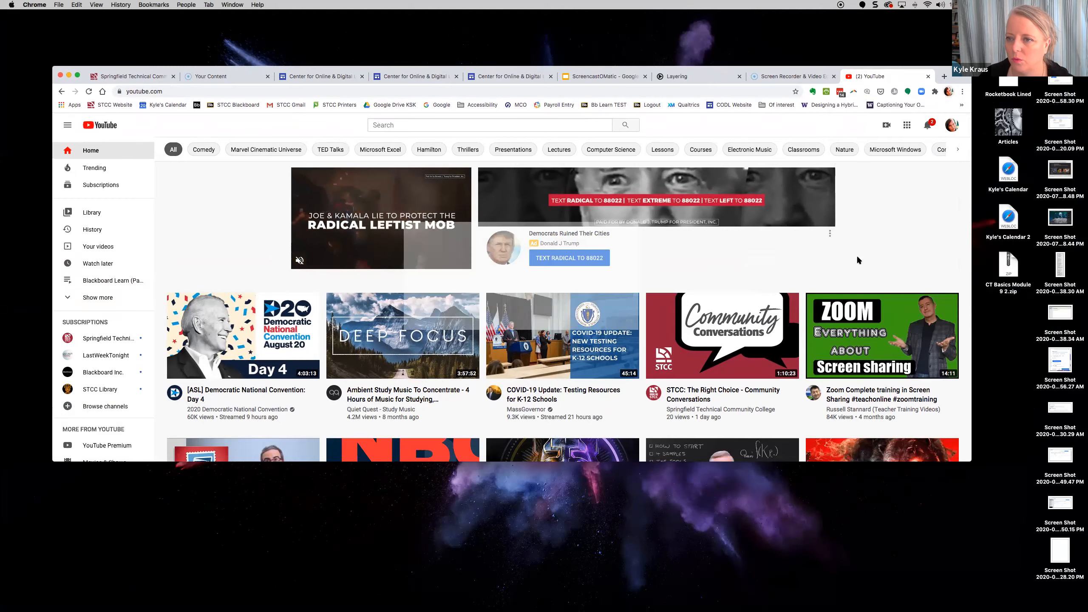
drag(700, 78, 690, 70)
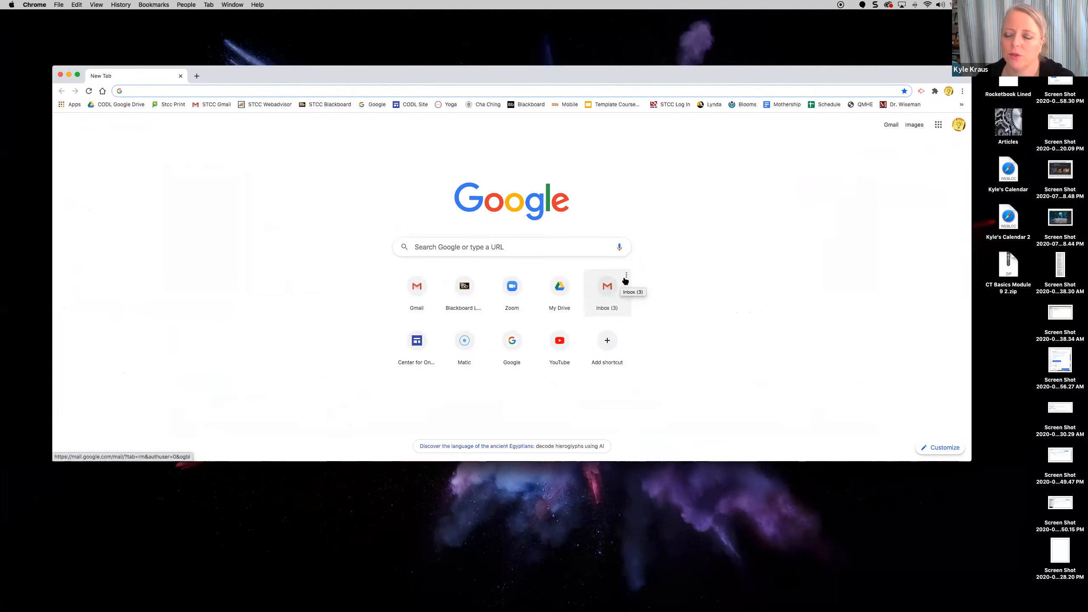
- Go to YouTube from the Google apps grid and open YouTube Studio from the account menu
click(938, 125)
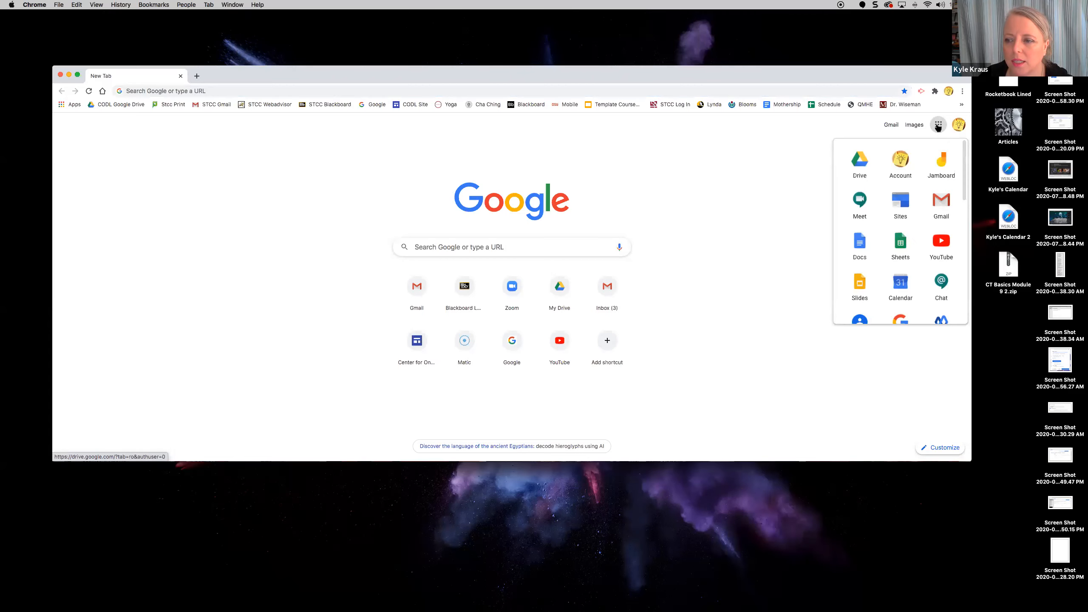
click(937, 242)
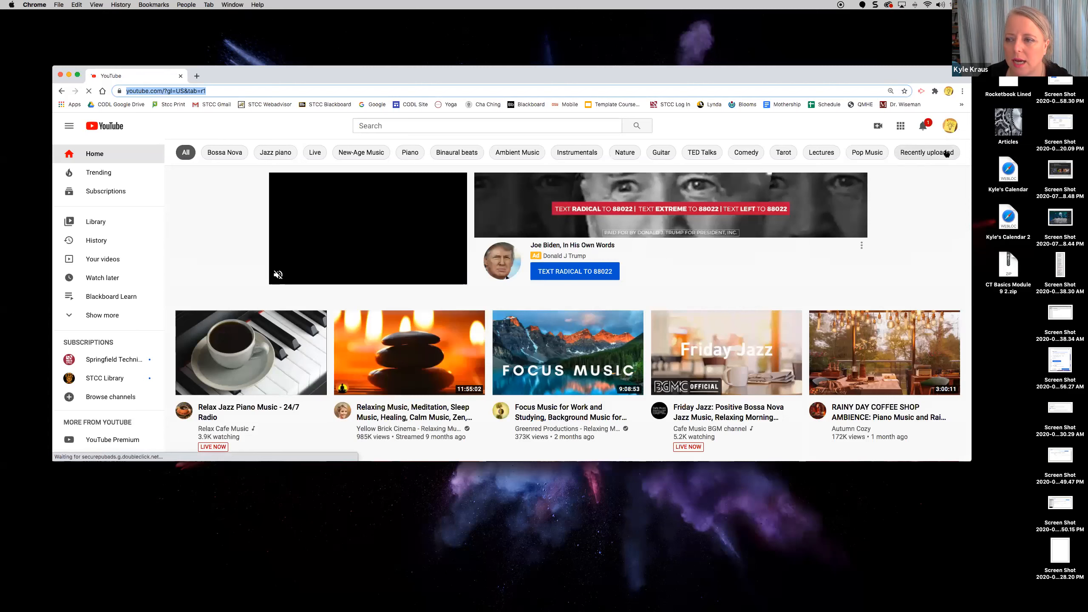
click(950, 126)
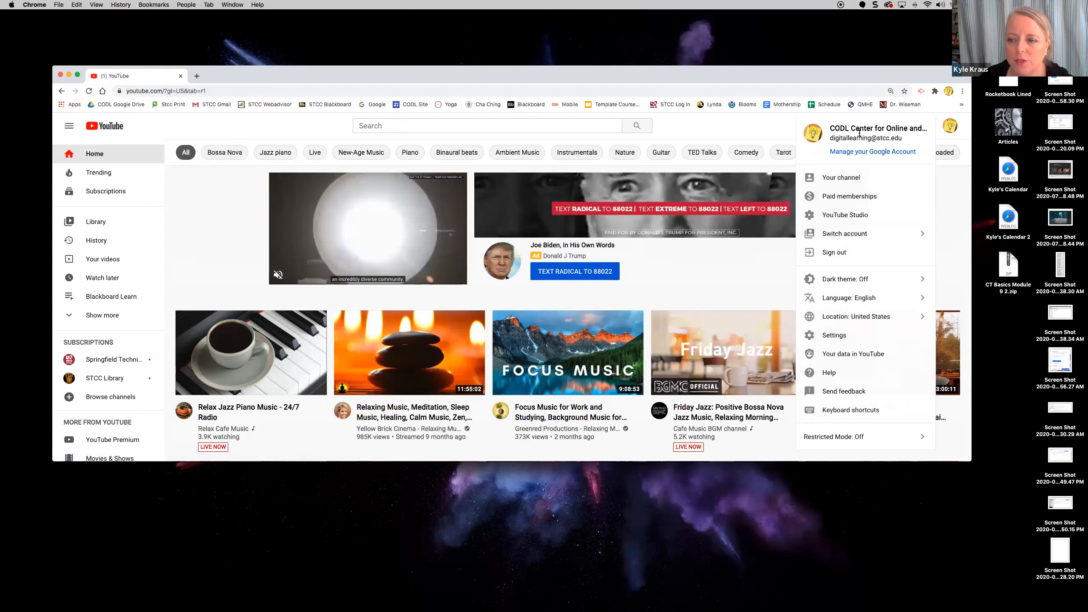
click(845, 217)
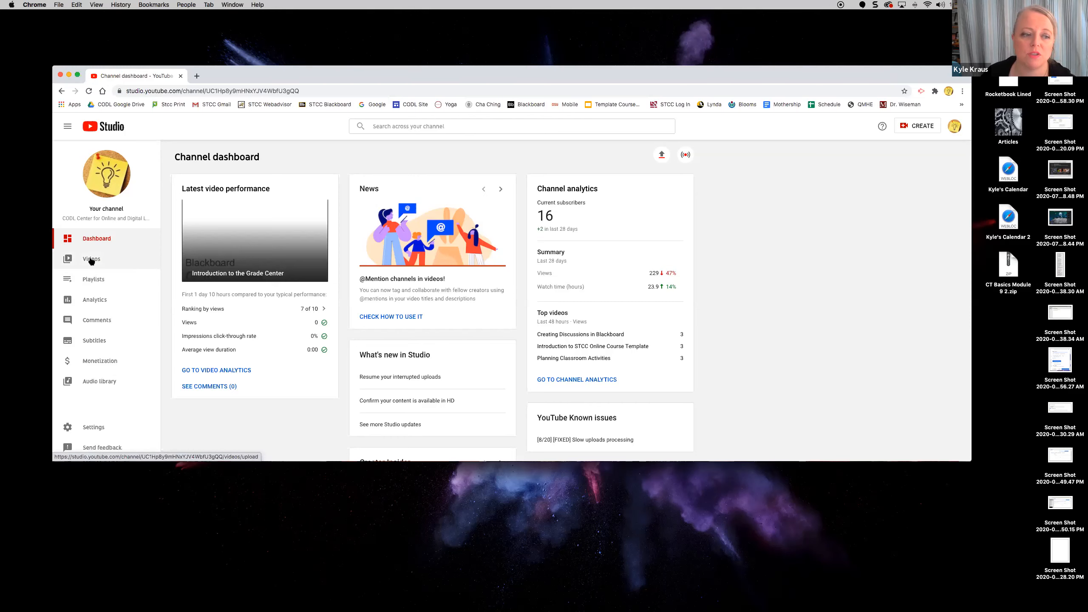
- Open YouTube Studio's Videos list in the other window and view the newest upload on YouTube
click(91, 259)
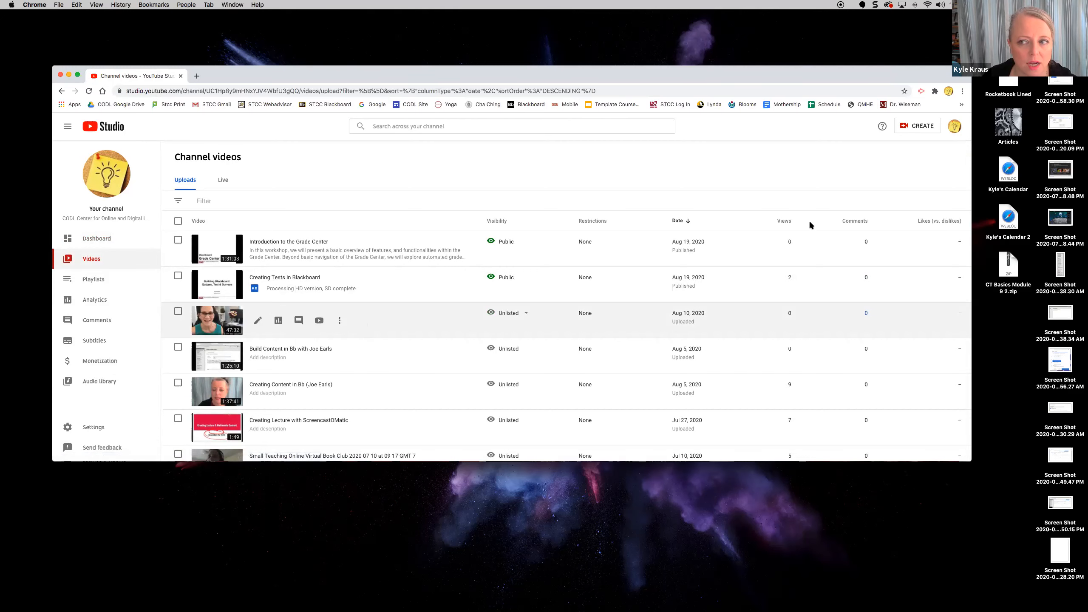
drag(779, 78, 795, 116)
click(948, 100)
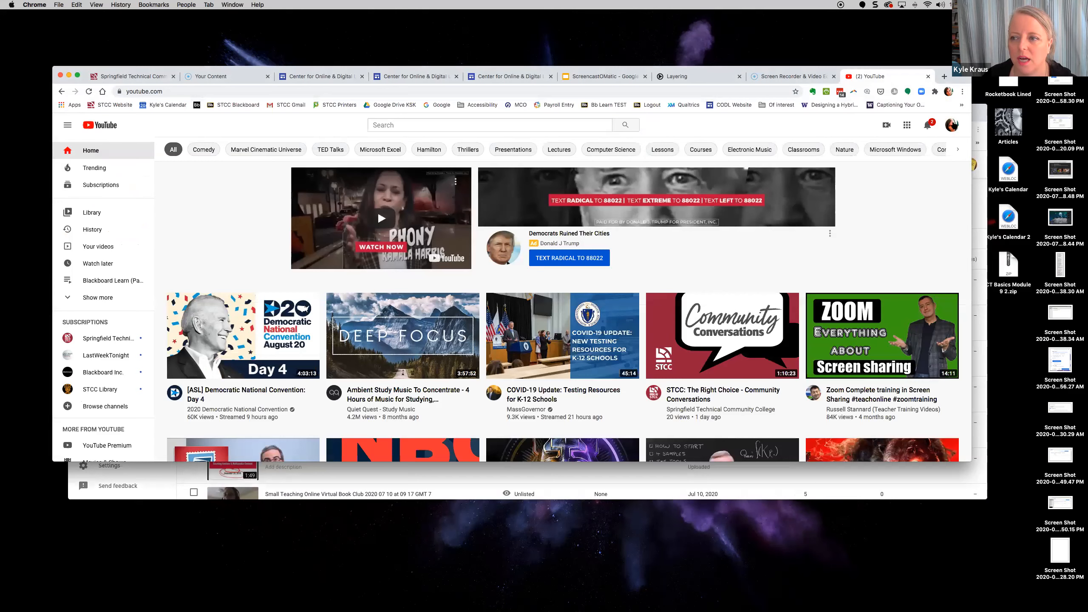
click(951, 125)
click(880, 221)
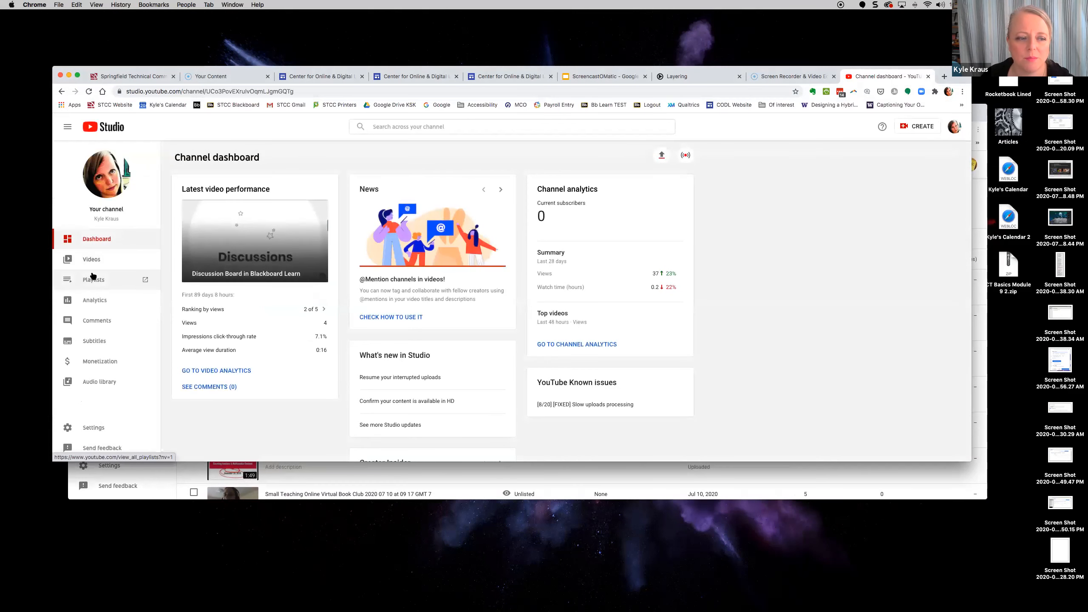
click(91, 262)
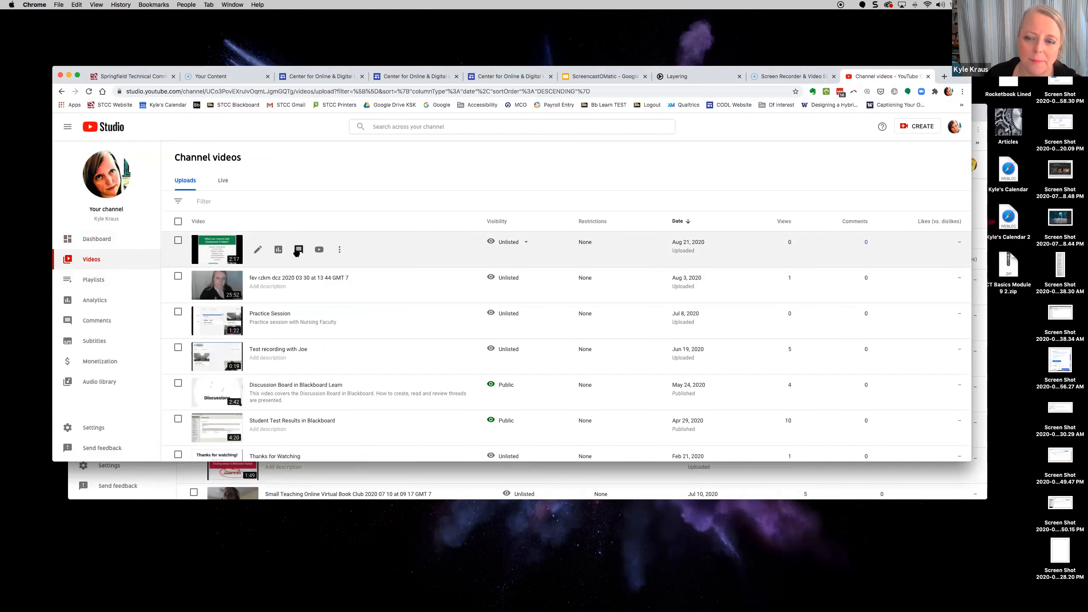
mouse_move(523, 245)
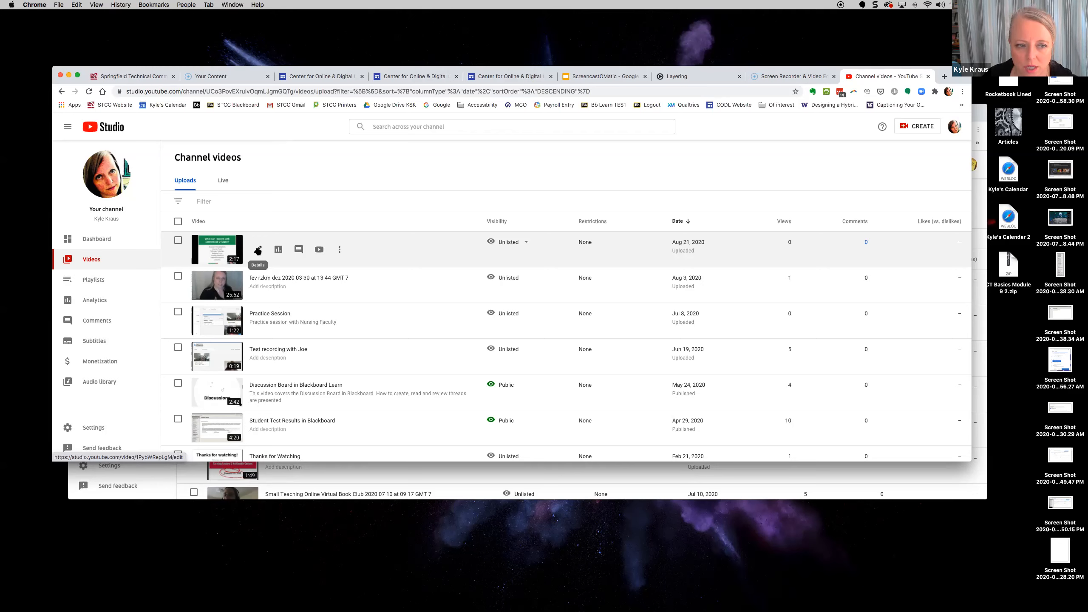
click(319, 249)
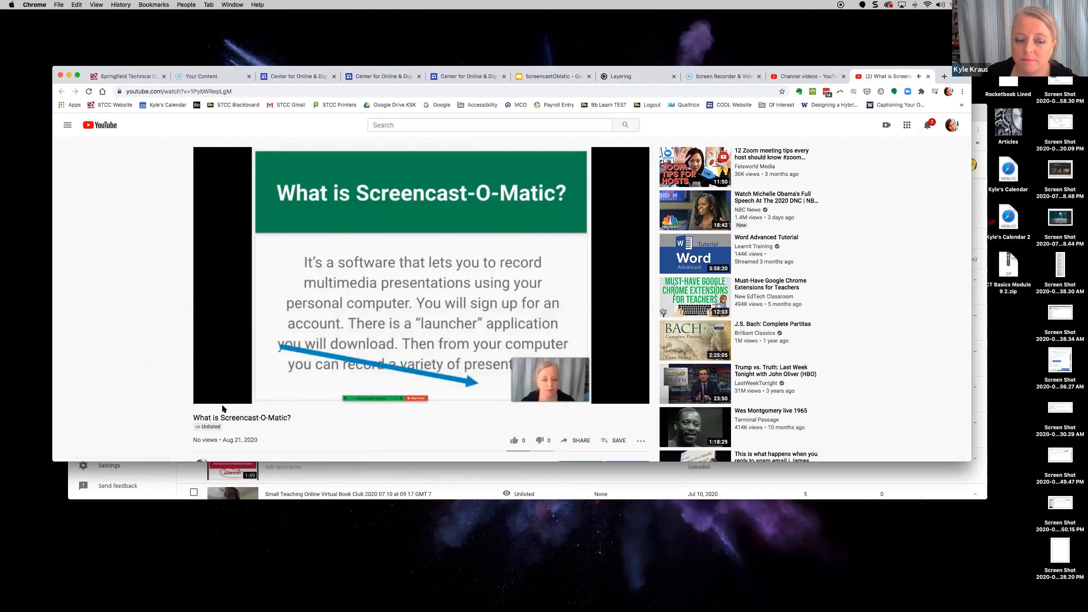
- Scroll to review the unlisted video's details, then pause playback at 0:14
scroll(223, 405, down, 2)
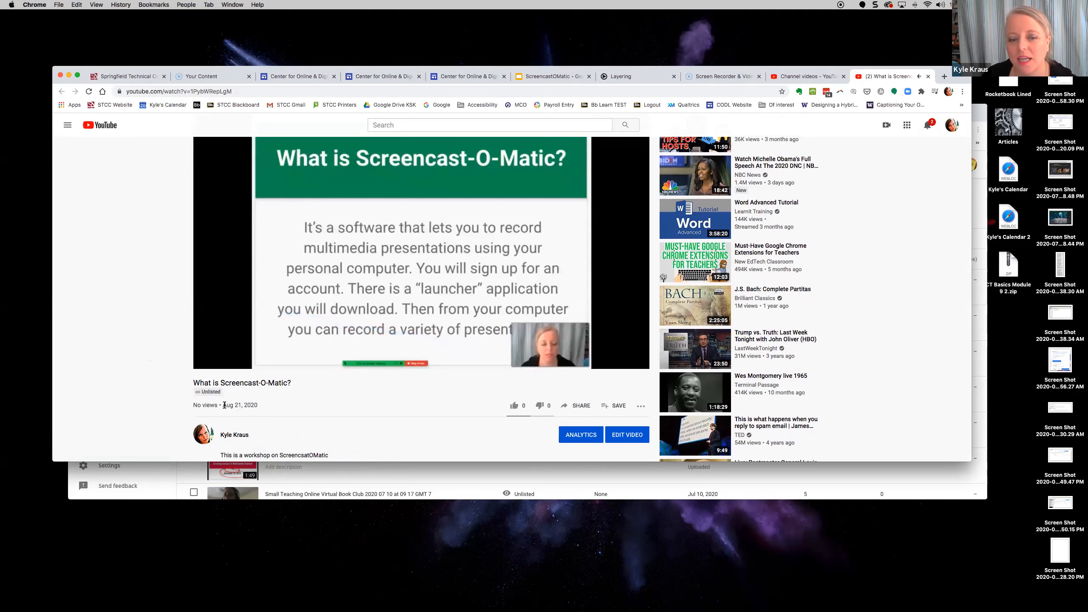
click(208, 362)
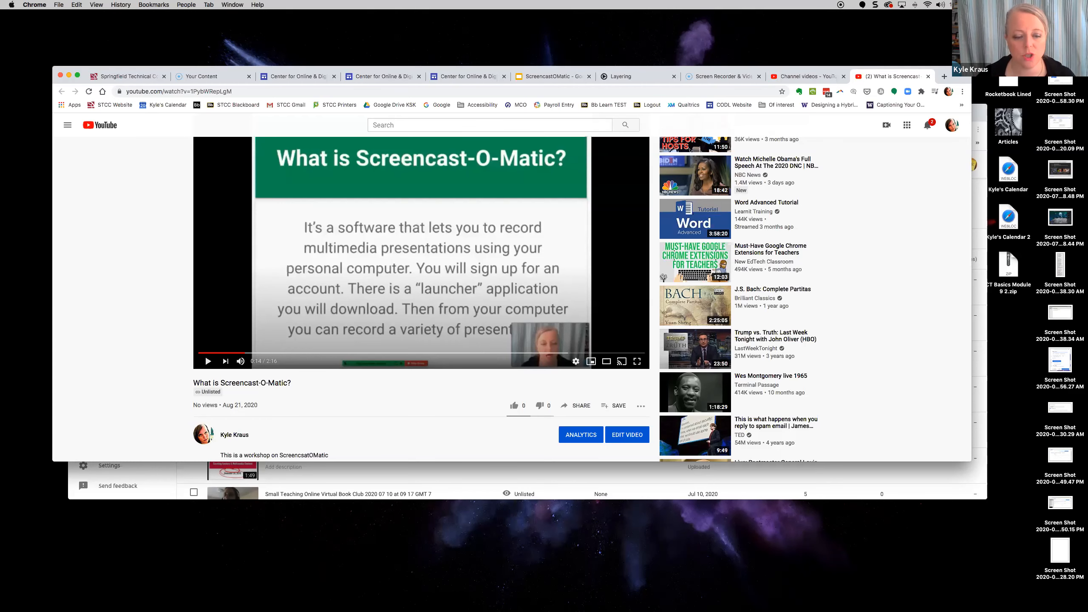
- Show Videos in the Screencast-O-Matic Your Content library and close the homepage tab
click(192, 76)
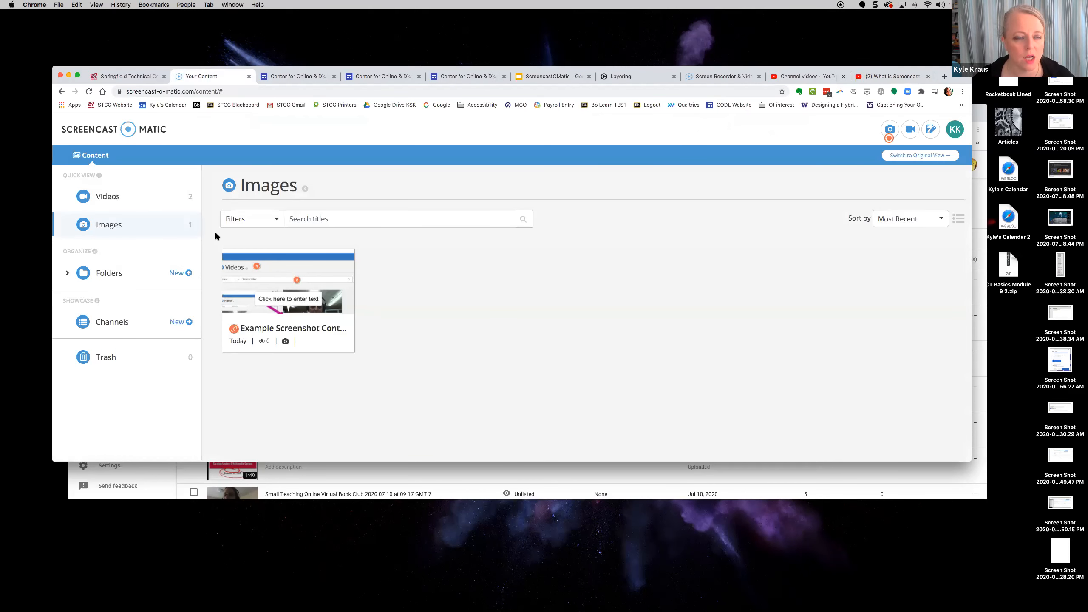
drag(954, 75, 963, 53)
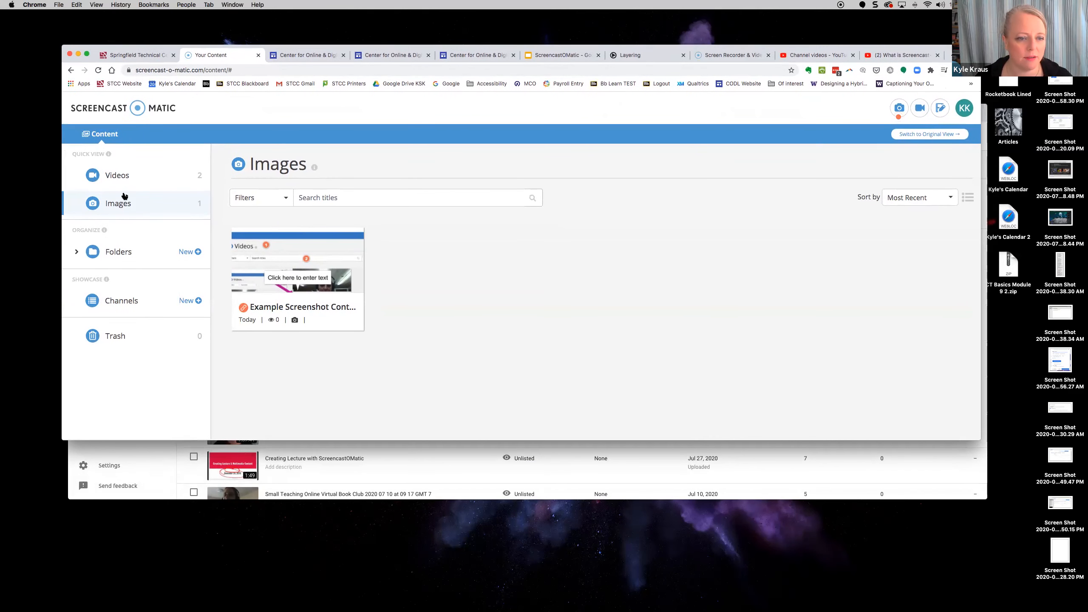
click(118, 177)
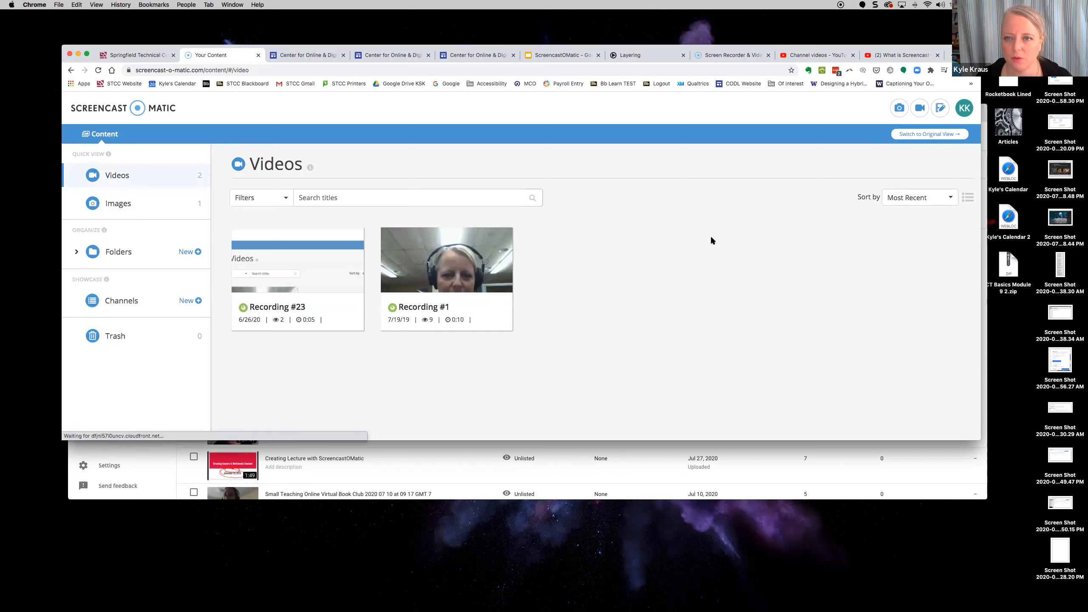
click(732, 55)
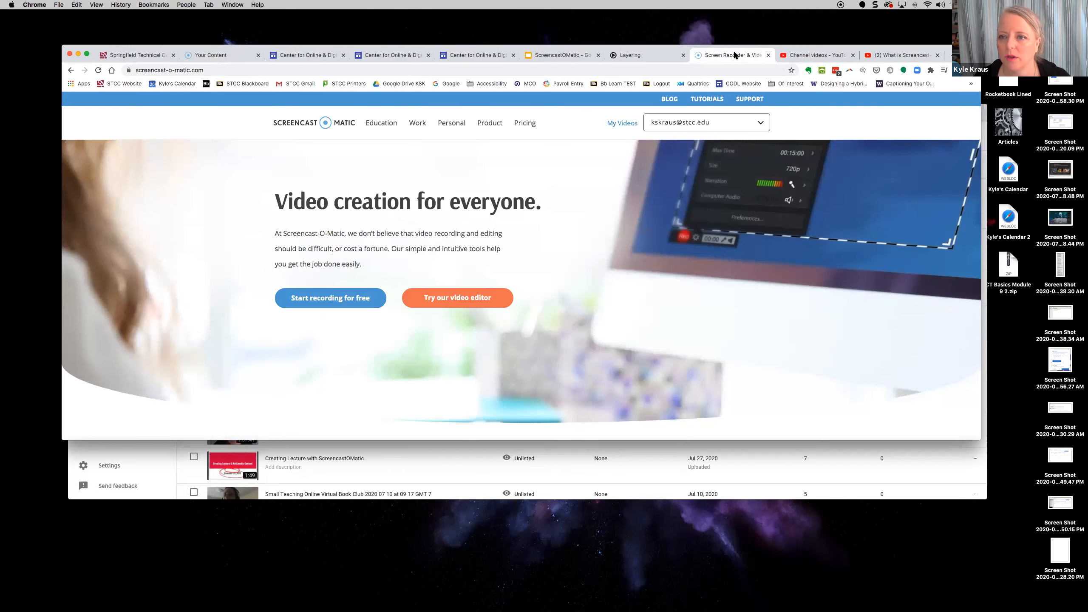
click(767, 55)
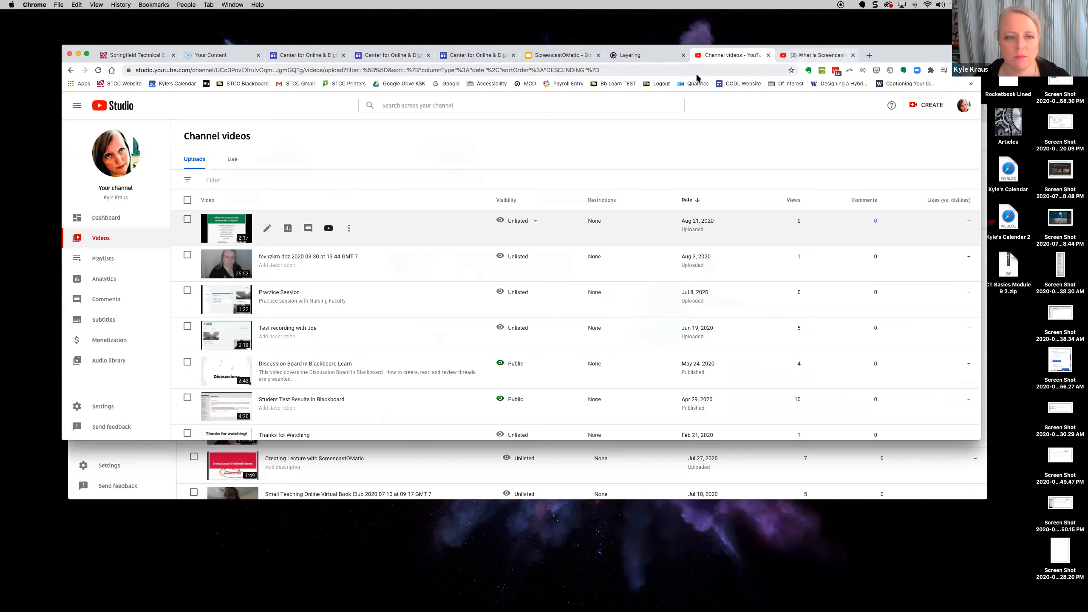
click(225, 56)
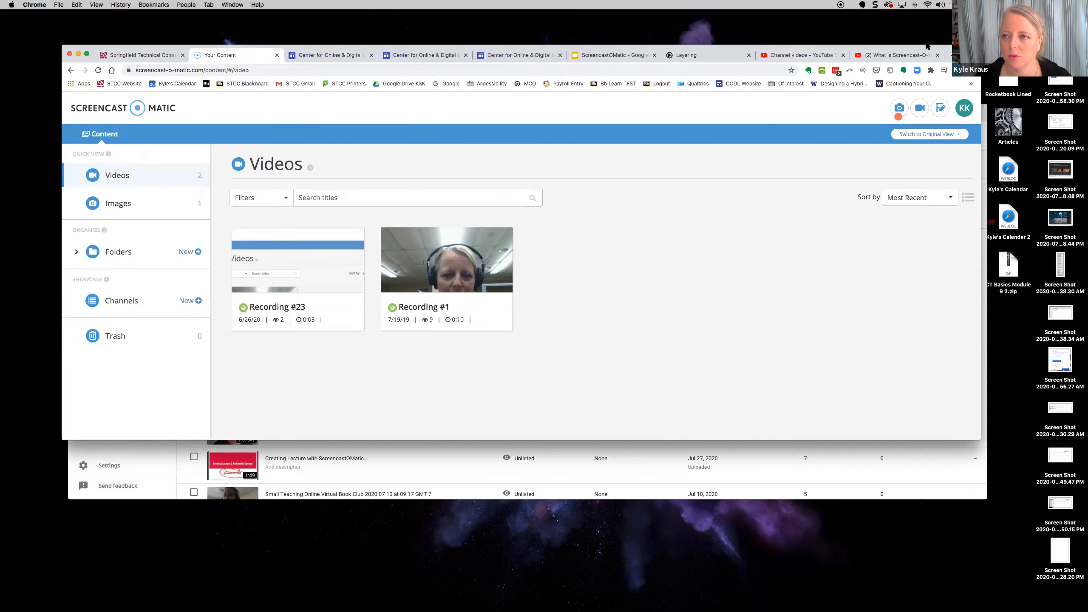
drag(926, 46, 942, 83)
- Reload the content library and launch the desktop recorder and editor
mouse_move(277, 314)
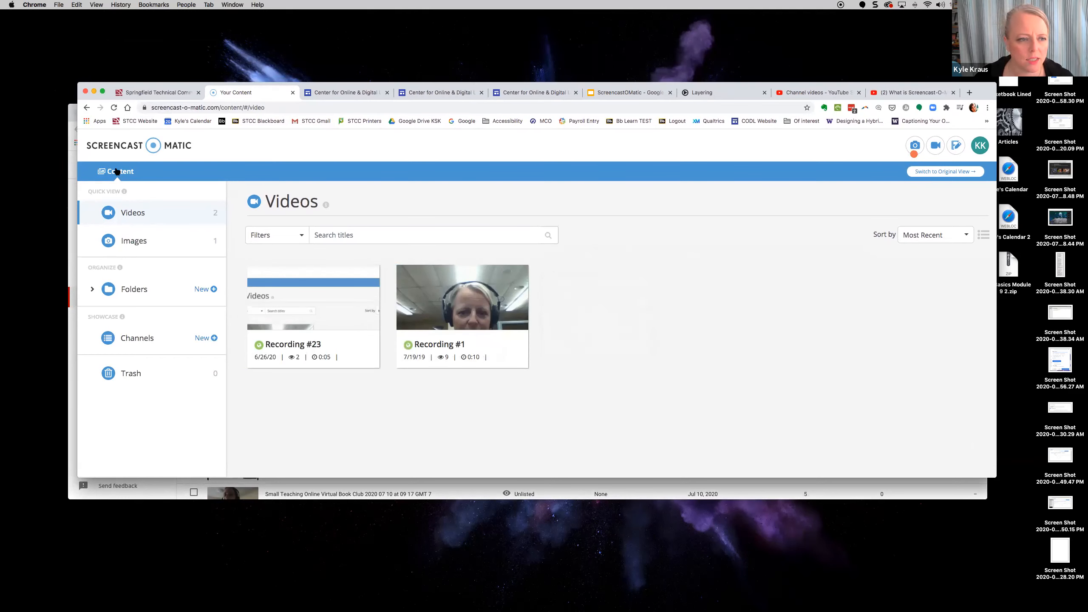
click(117, 171)
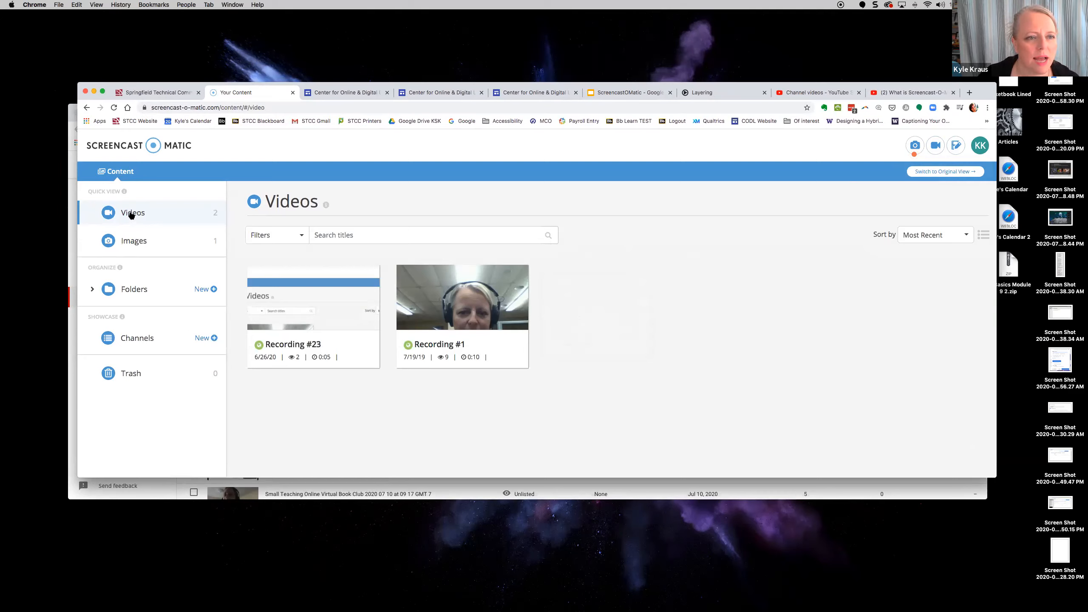
click(117, 171)
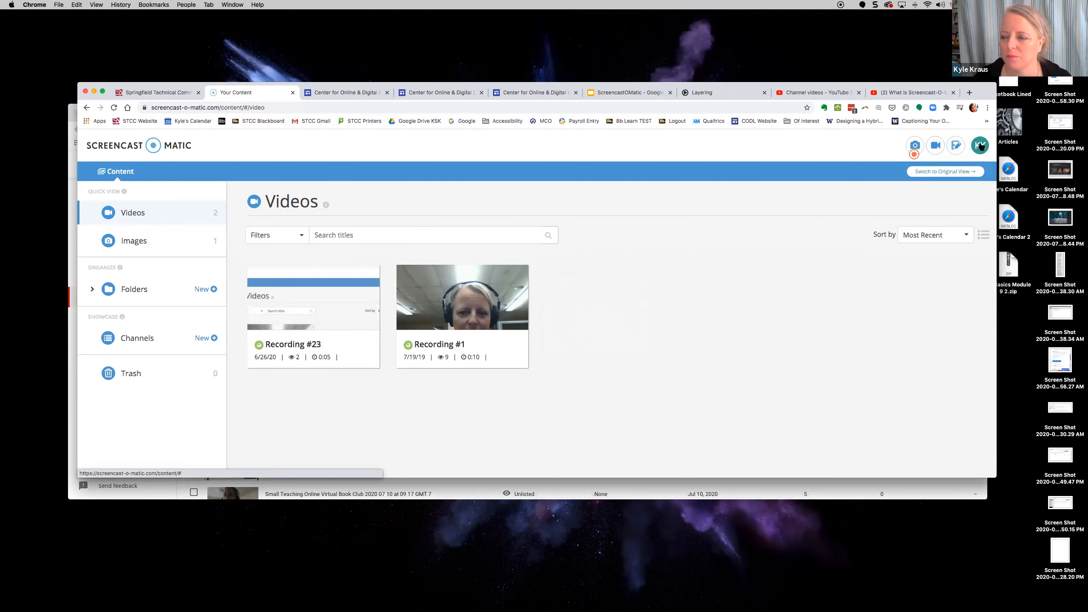
click(950, 147)
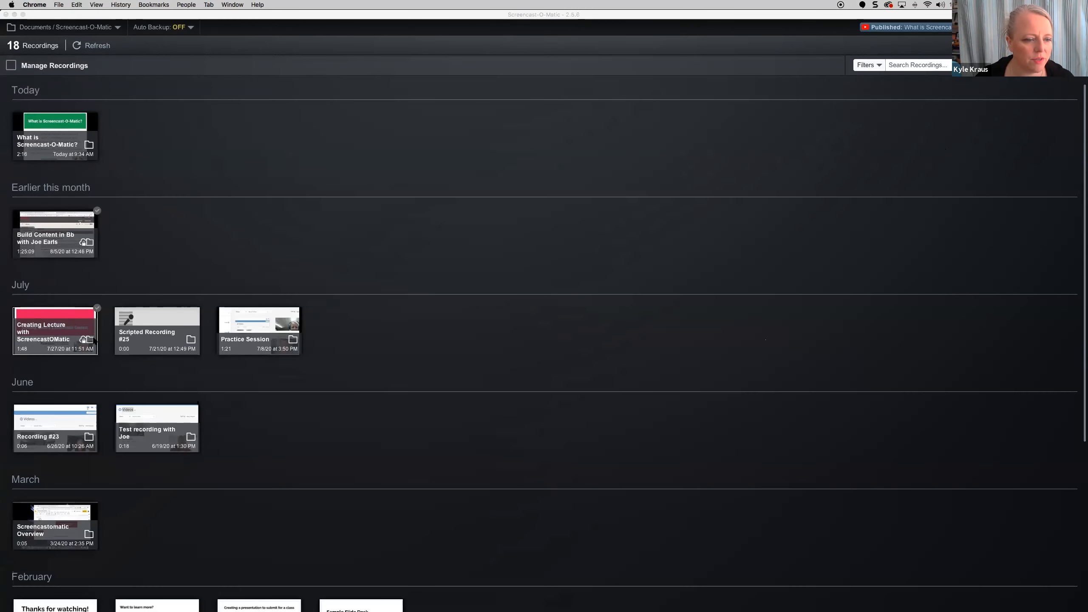
- Open the 'What is Screencast-O-Matic?' recording and choose Upload to Screencast-O-Matic
click(60, 123)
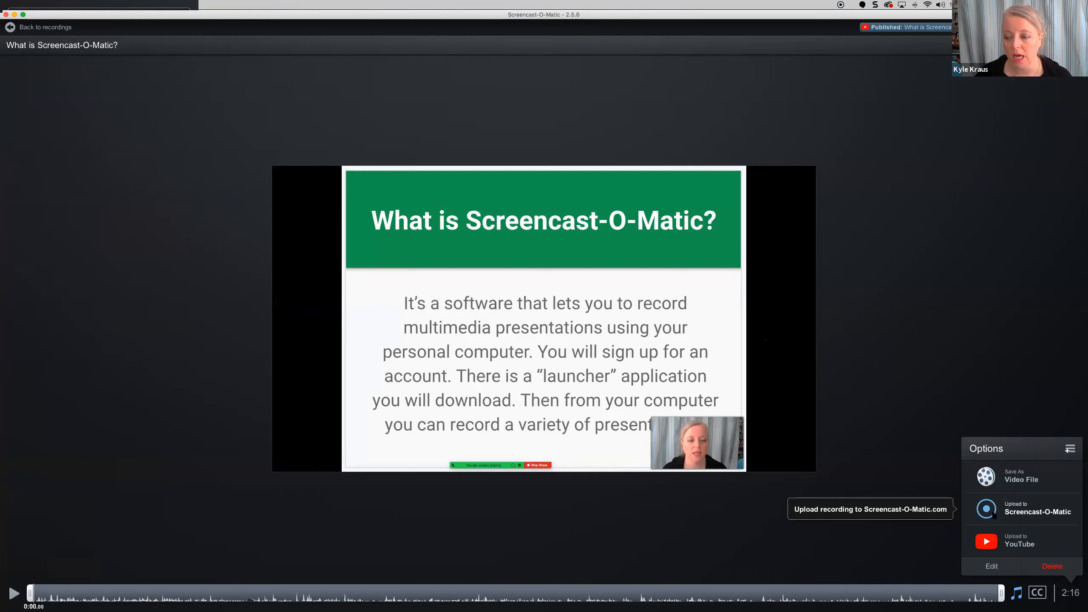
click(1021, 513)
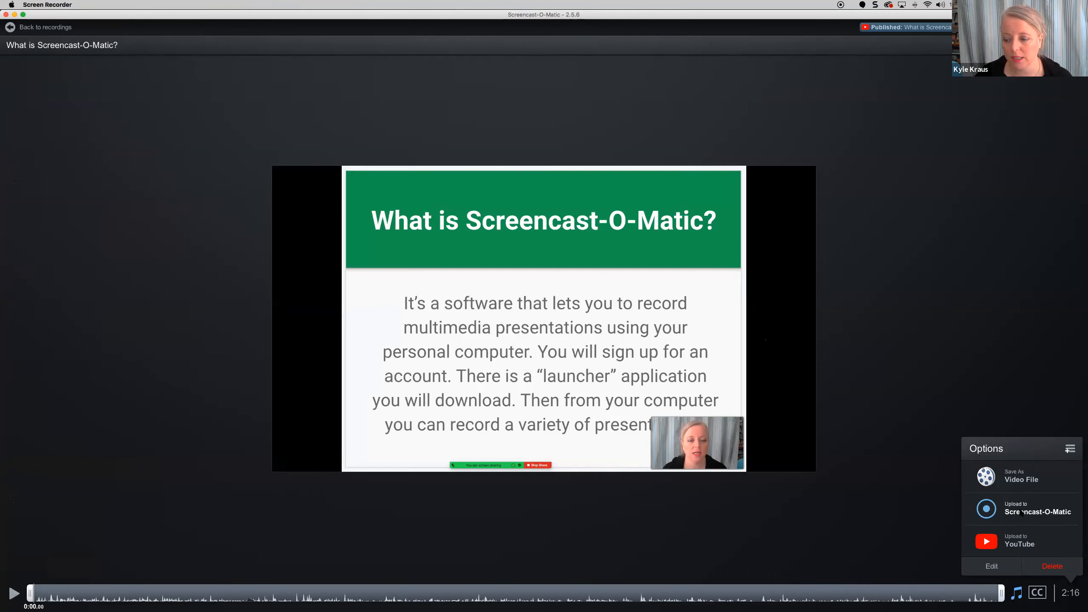
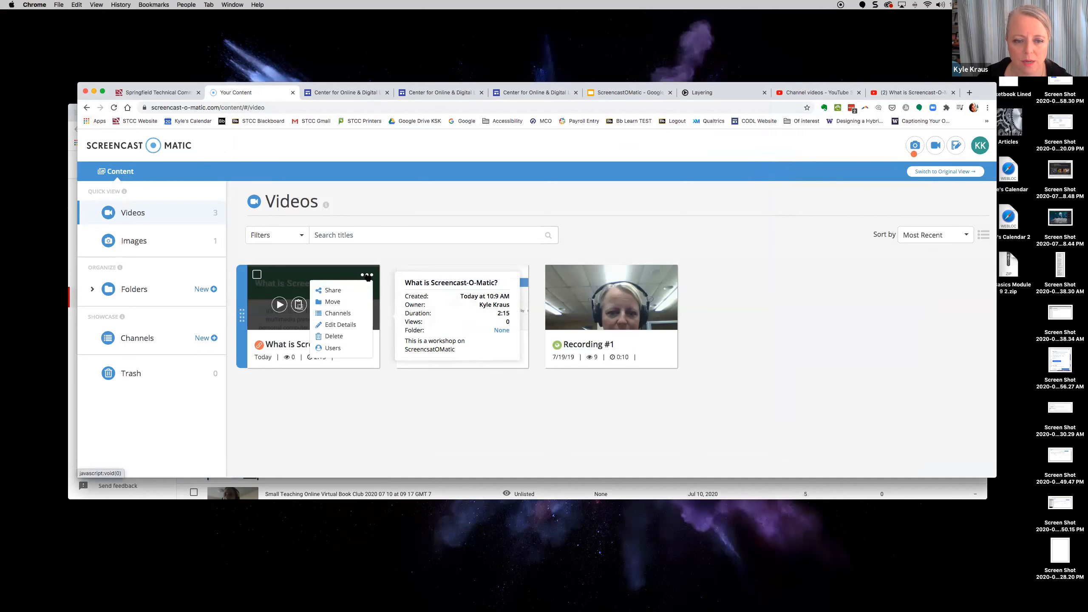
click(330, 290)
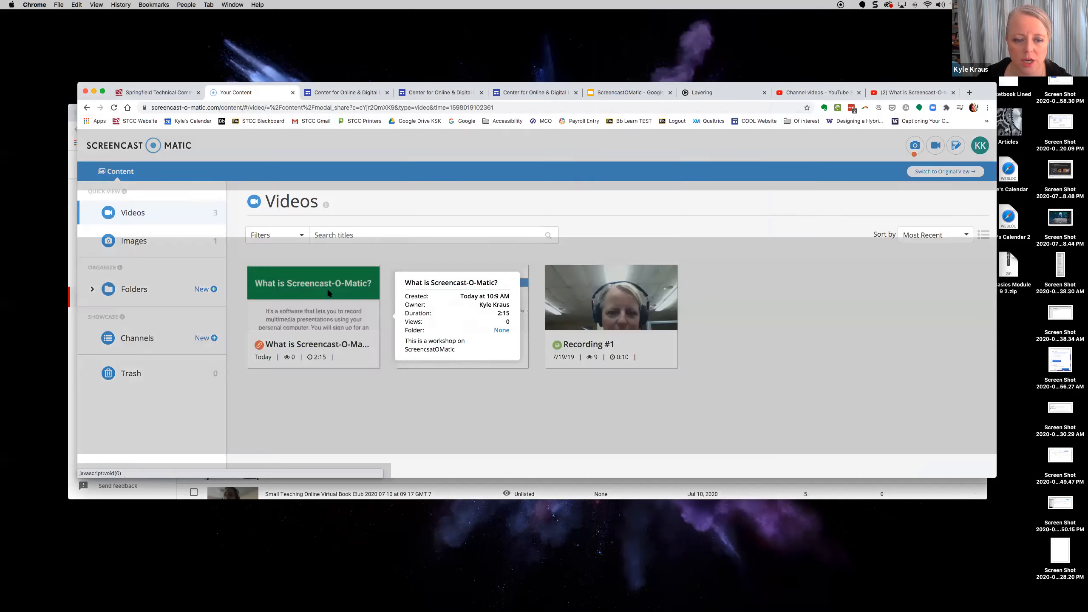
drag(408, 229, 572, 229)
drag(407, 400, 664, 407)
click(721, 388)
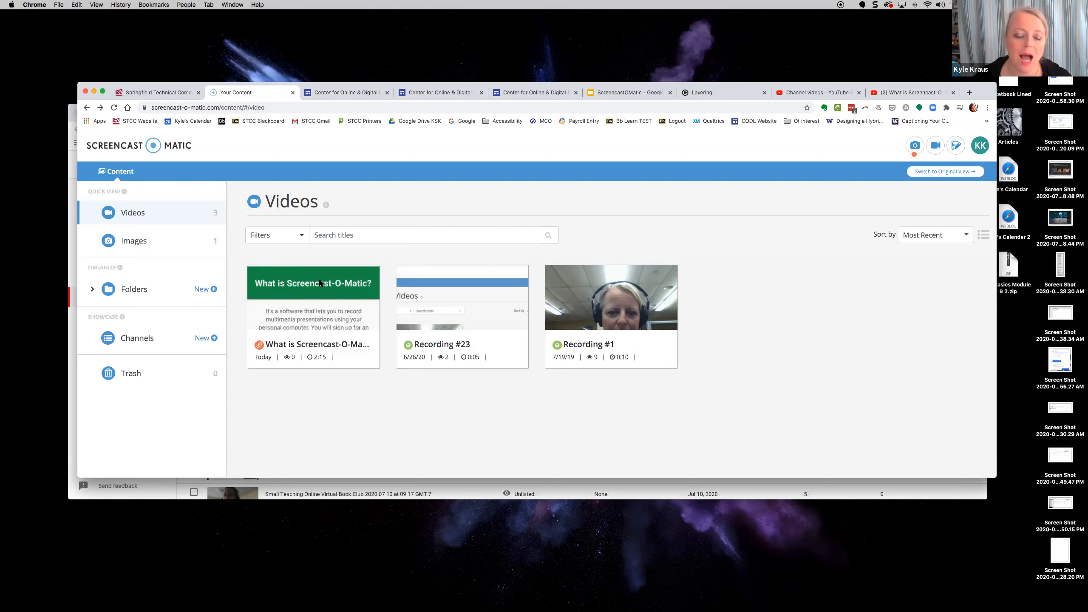
mouse_move(317, 278)
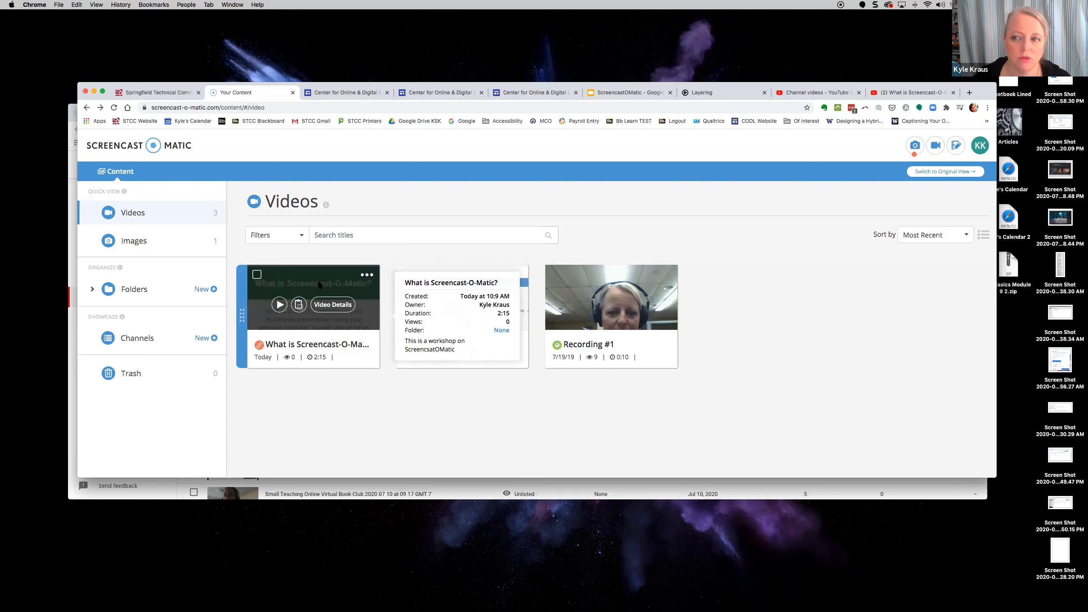
click(367, 275)
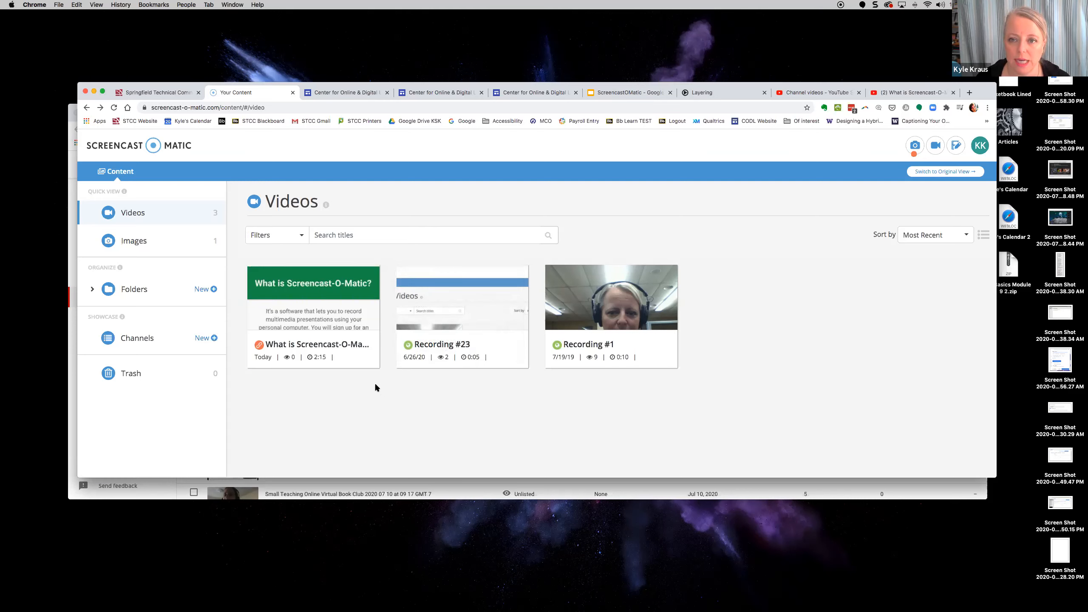
mouse_move(280, 278)
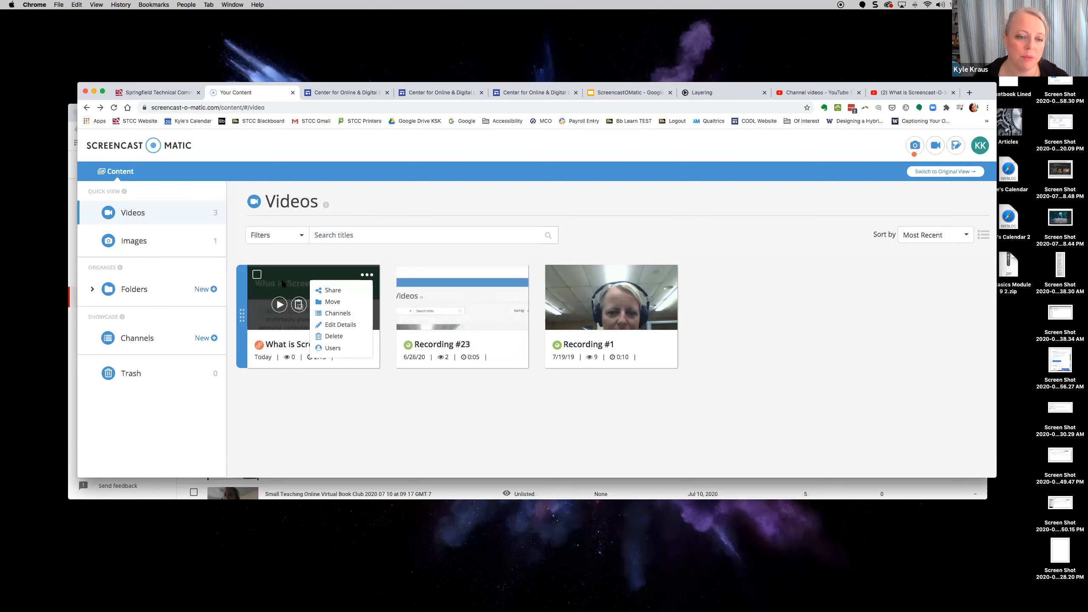
click(280, 304)
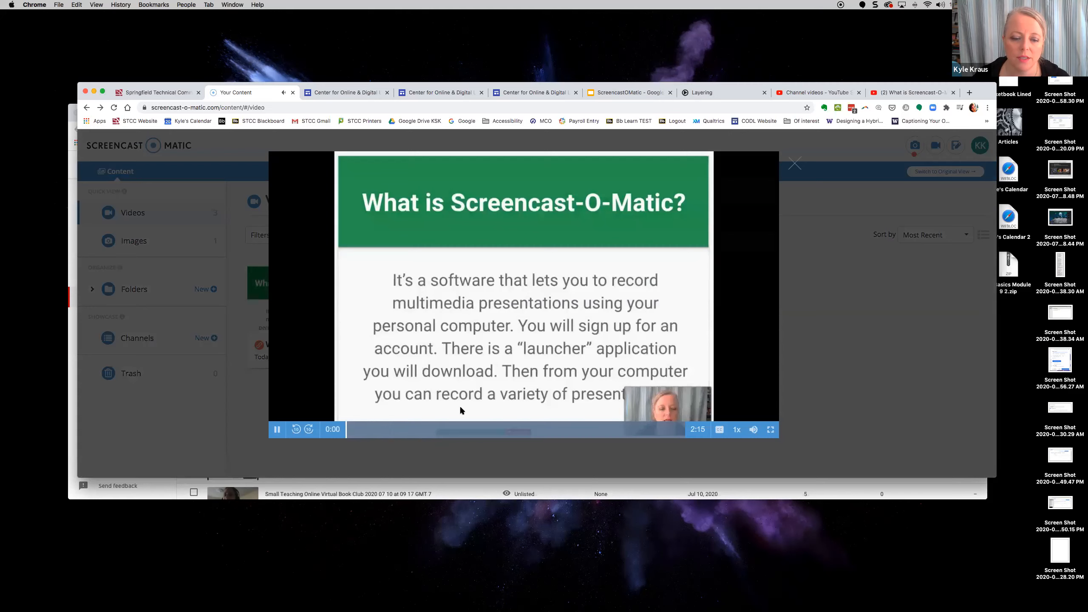
click(277, 429)
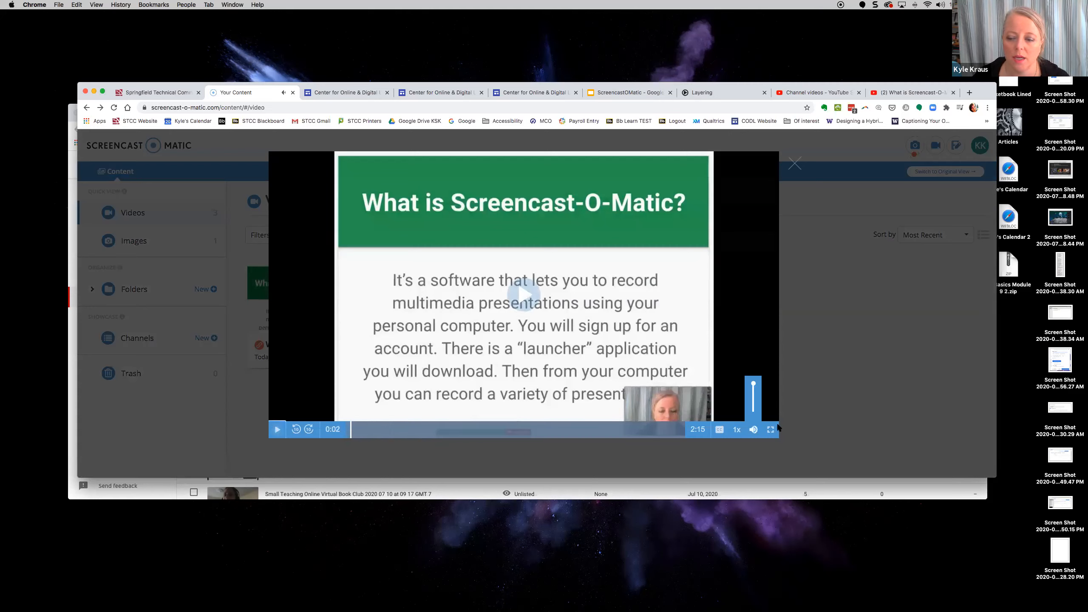
click(720, 430)
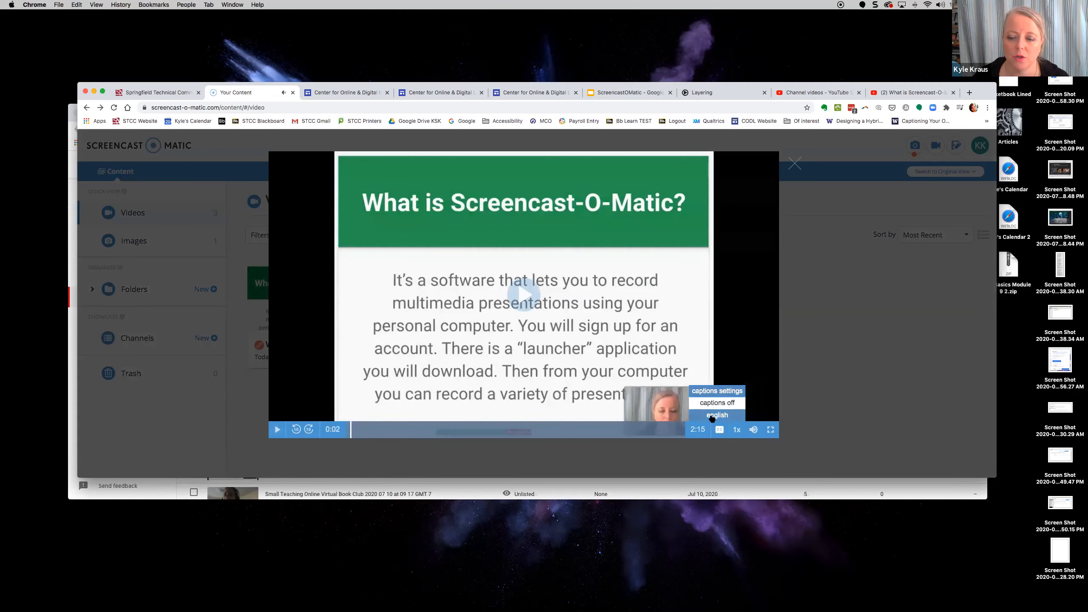
click(712, 415)
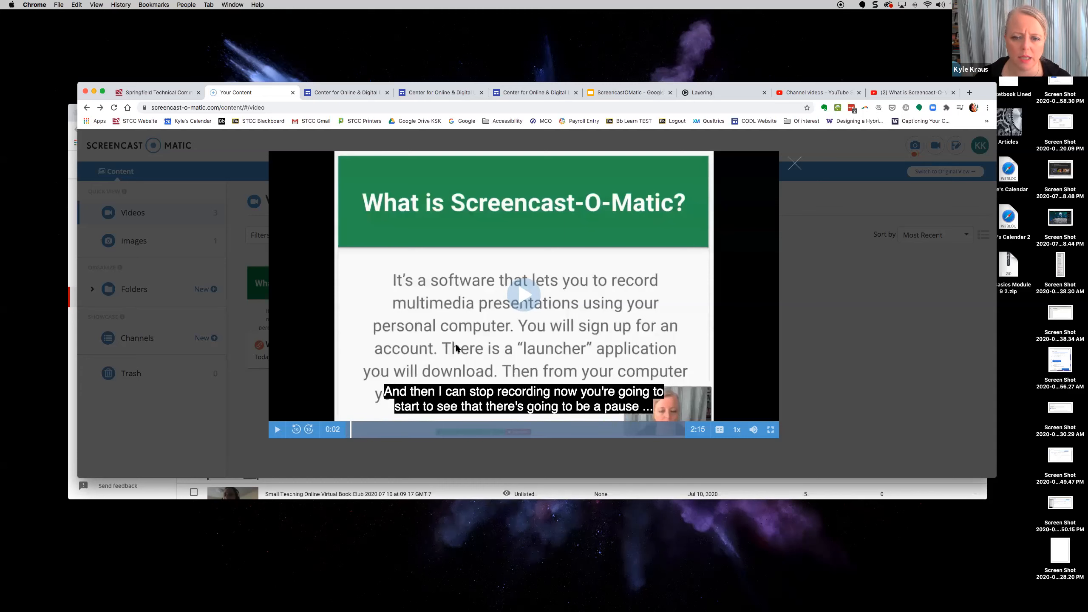
click(795, 163)
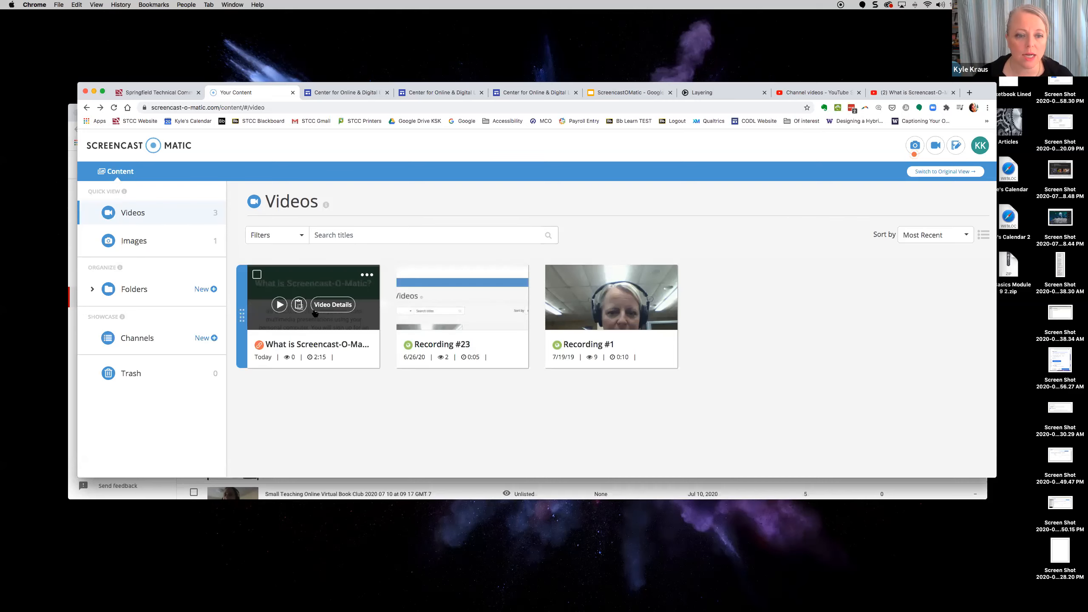
mouse_move(369, 304)
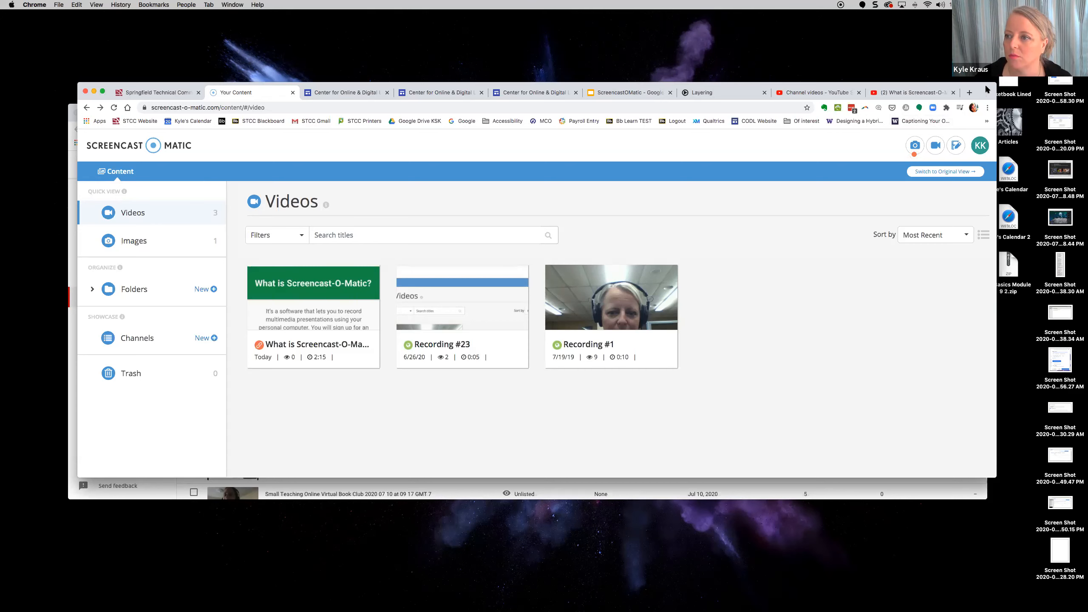
- Shrink the Screencast-O-Matic window and review the channel's uploads in YouTube Studio, full screen and back
drag(995, 83, 884, 74)
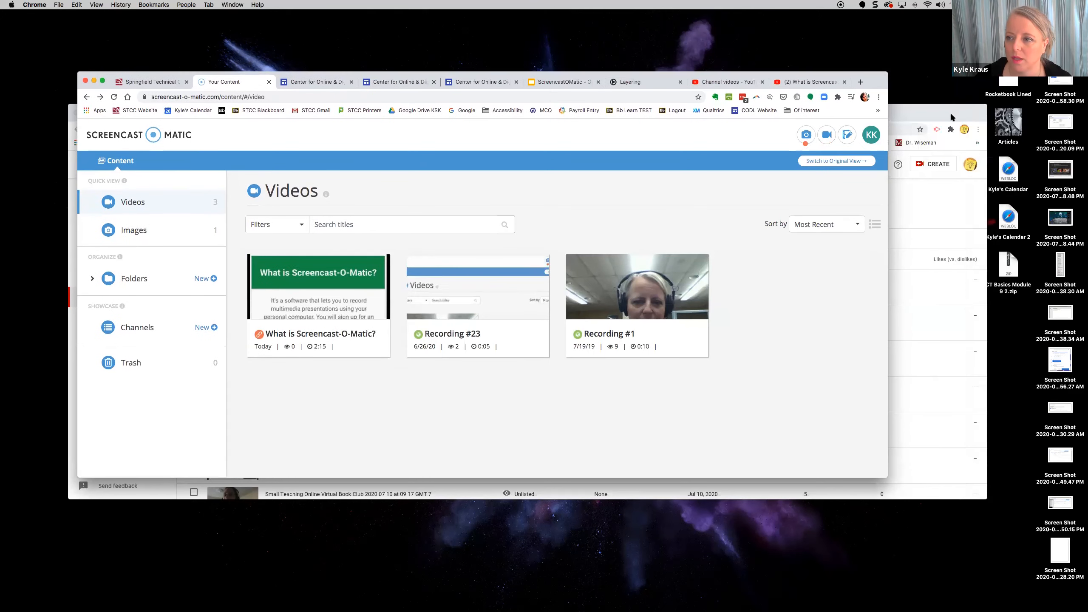
click(965, 104)
click(95, 112)
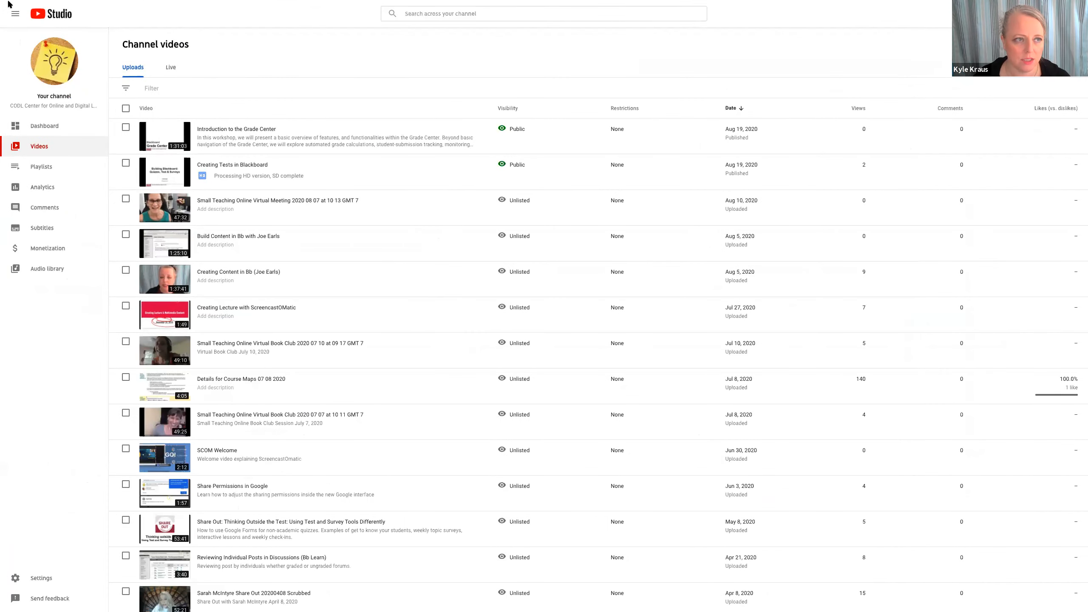
mouse_move(148, 4)
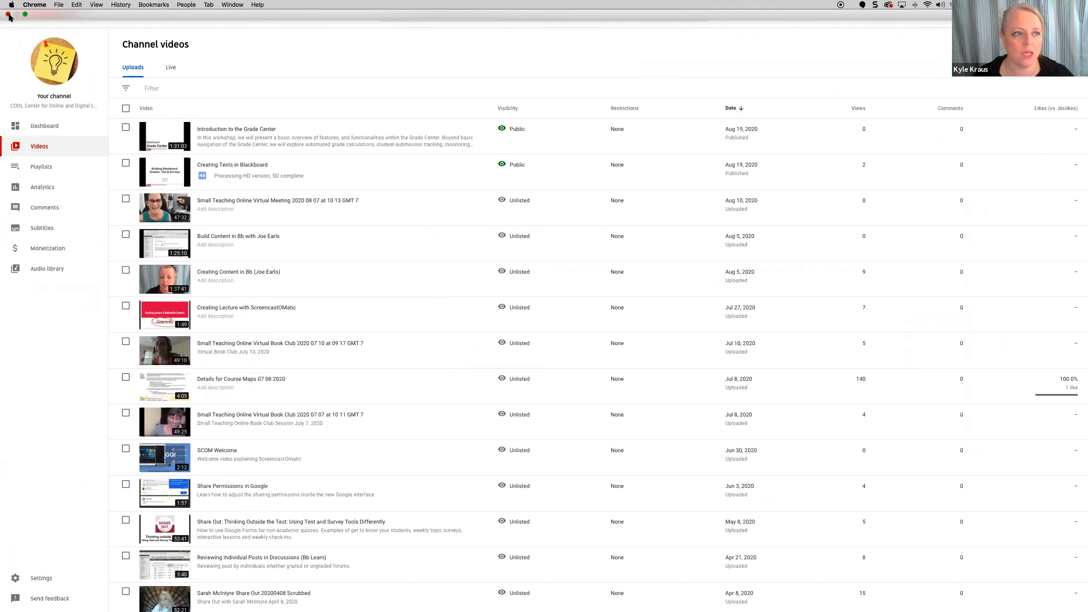
click(26, 16)
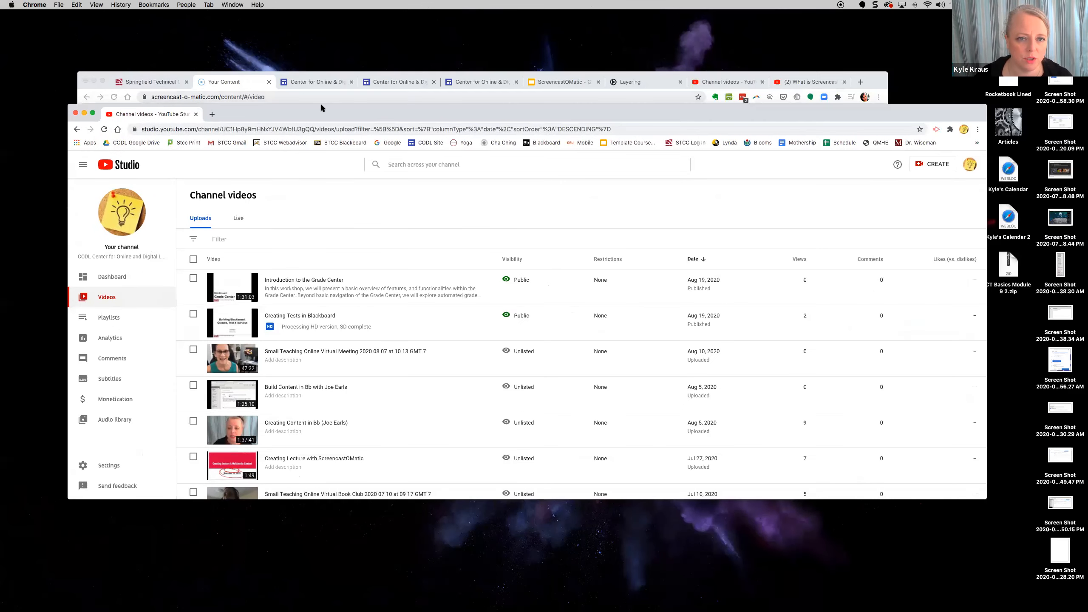
- Open a new tab as its own window and go to the STCC Blackboard site
click(861, 82)
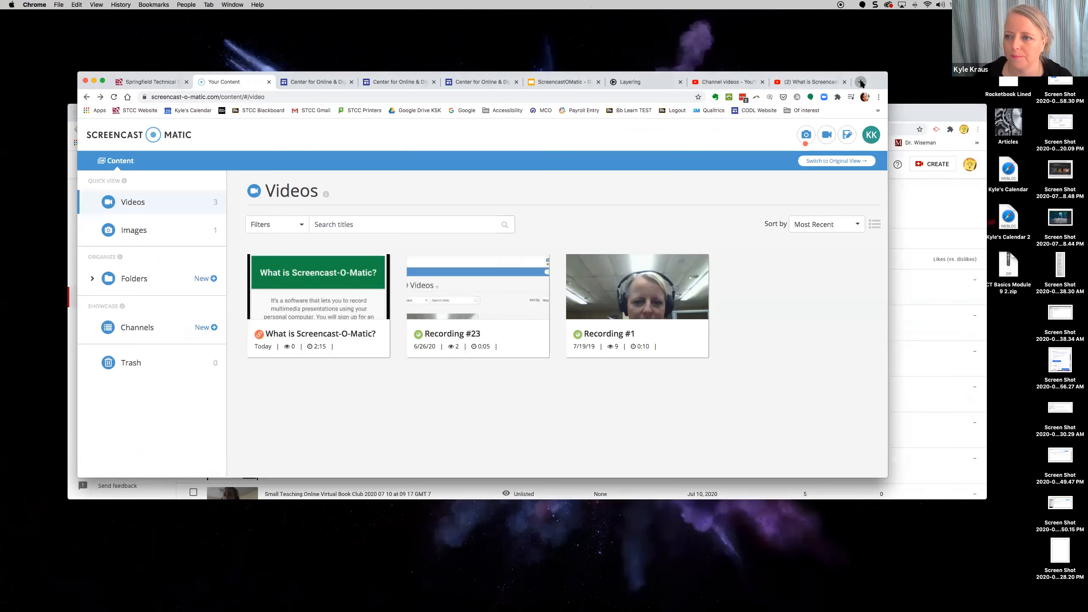
drag(802, 82, 300, 77)
click(300, 77)
- Maximize the browser and sign in to Blackboard Learn with the instructor username and password
drag(932, 442, 1067, 584)
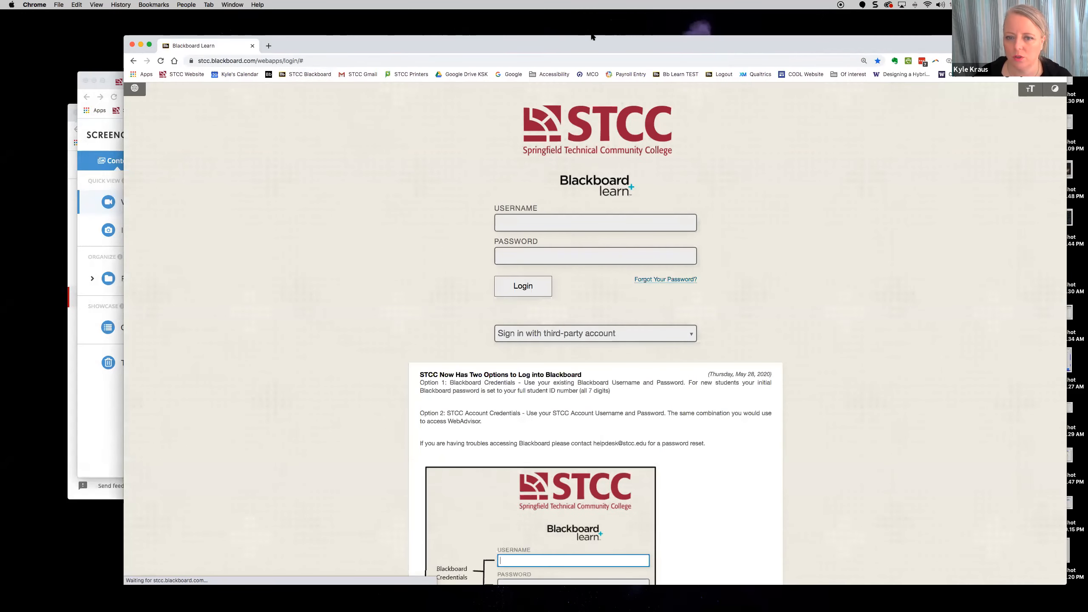
drag(591, 37, 532, 33)
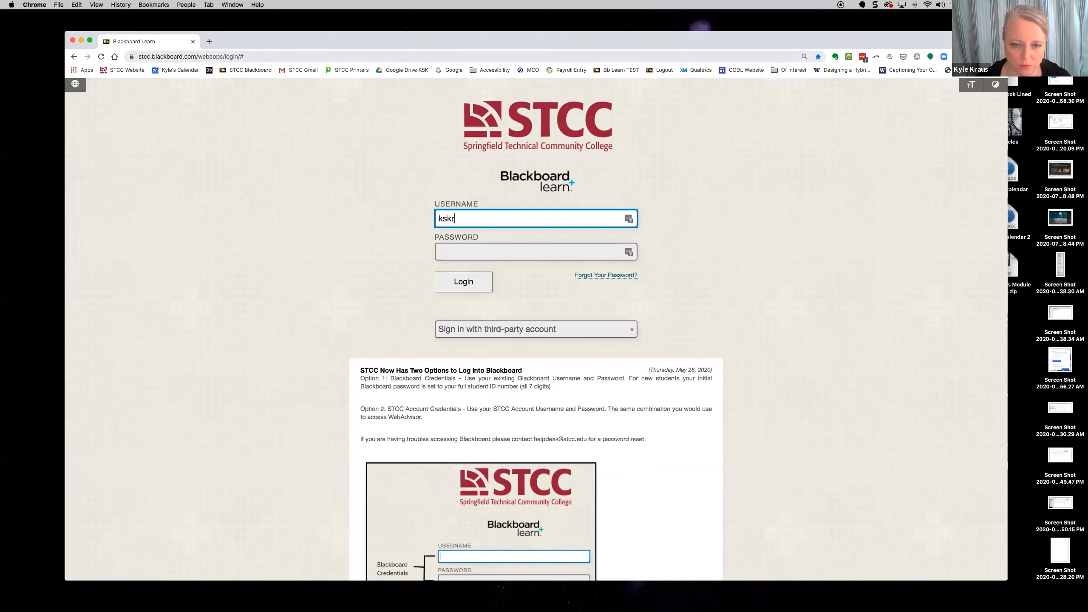
key(Tab)
text(•••)
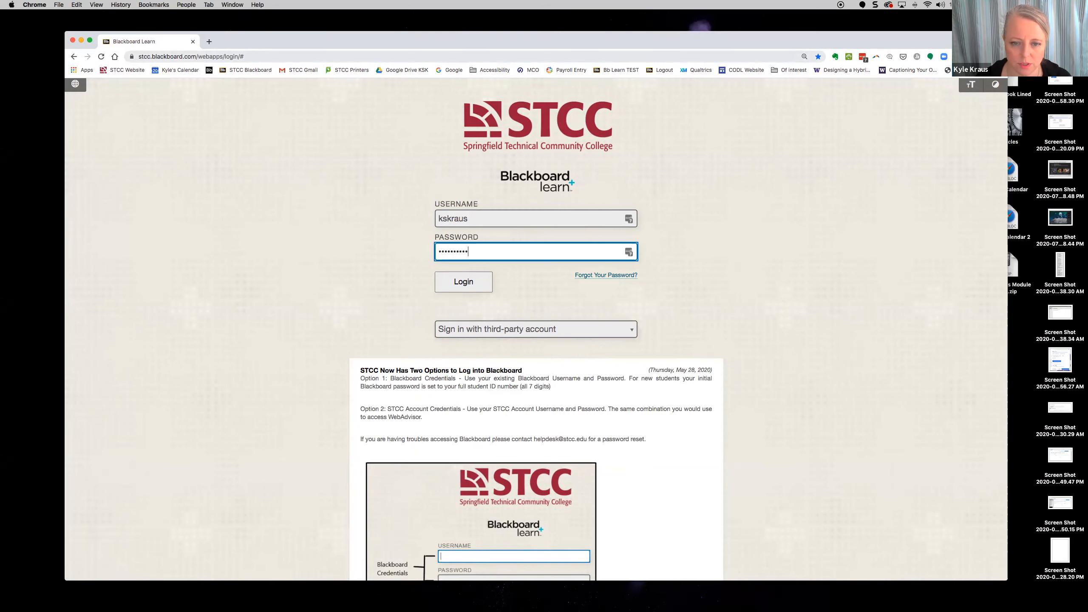
key(Return)
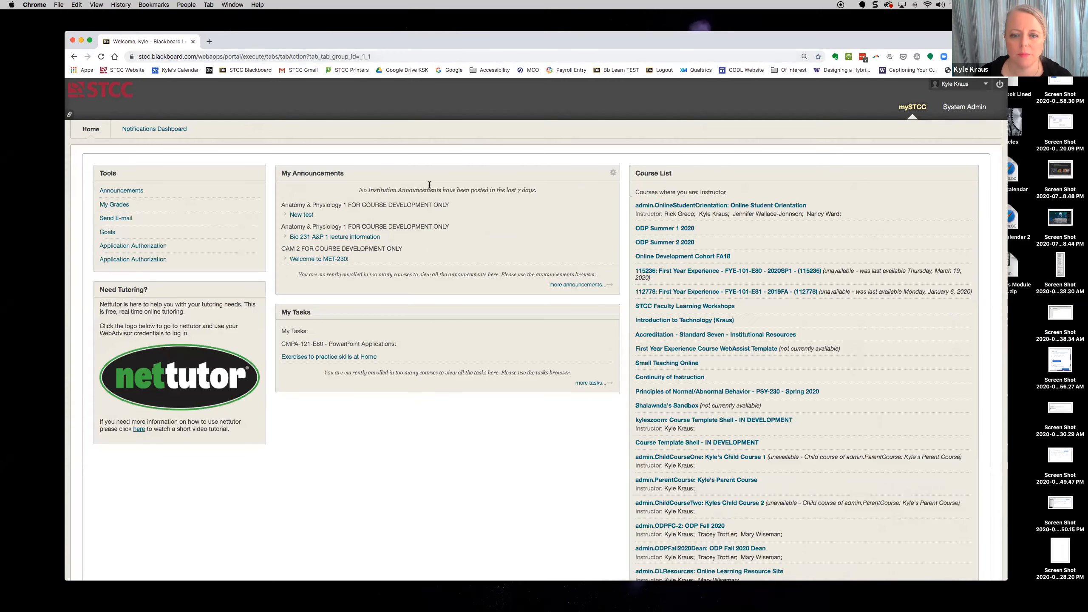
- Zoom the page in twice and open the Introduction to Technology (Kraus) course
key(super+equal)
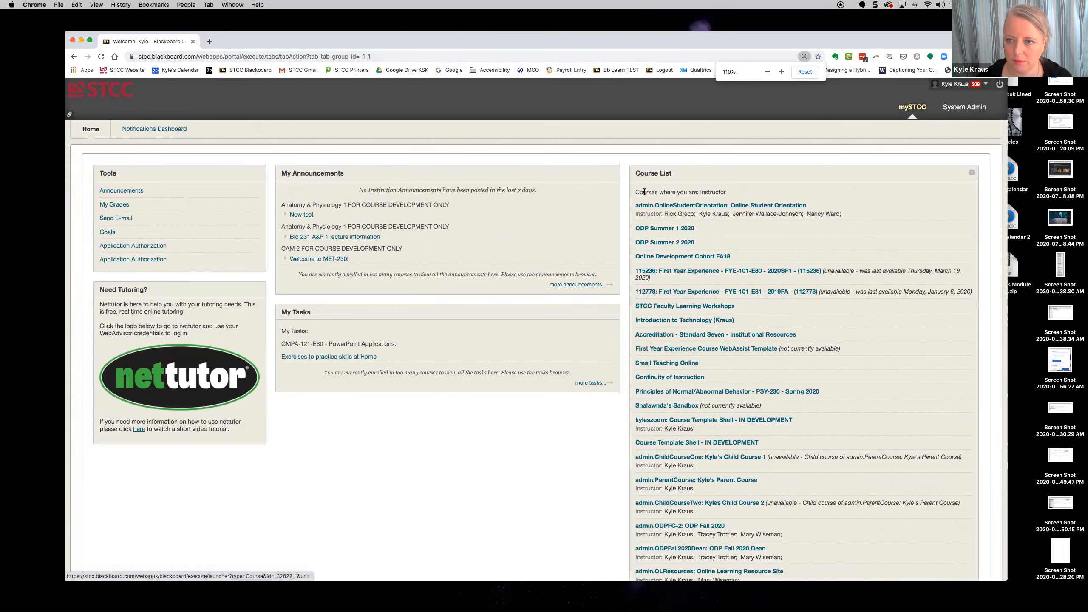
key(super+equal)
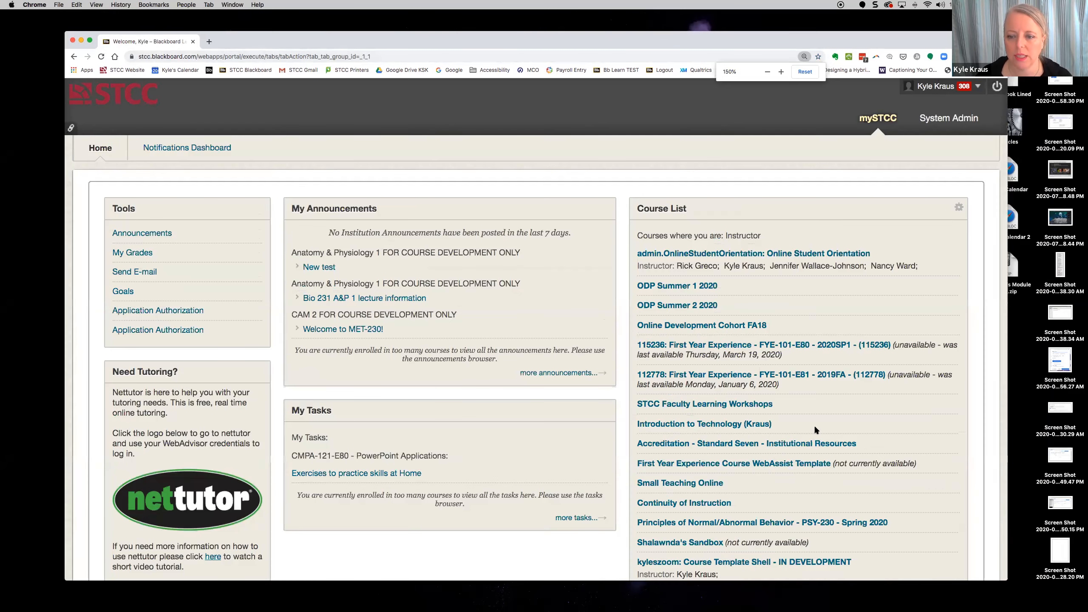
scroll(814, 425, down, 3)
scroll(813, 425, down, 1)
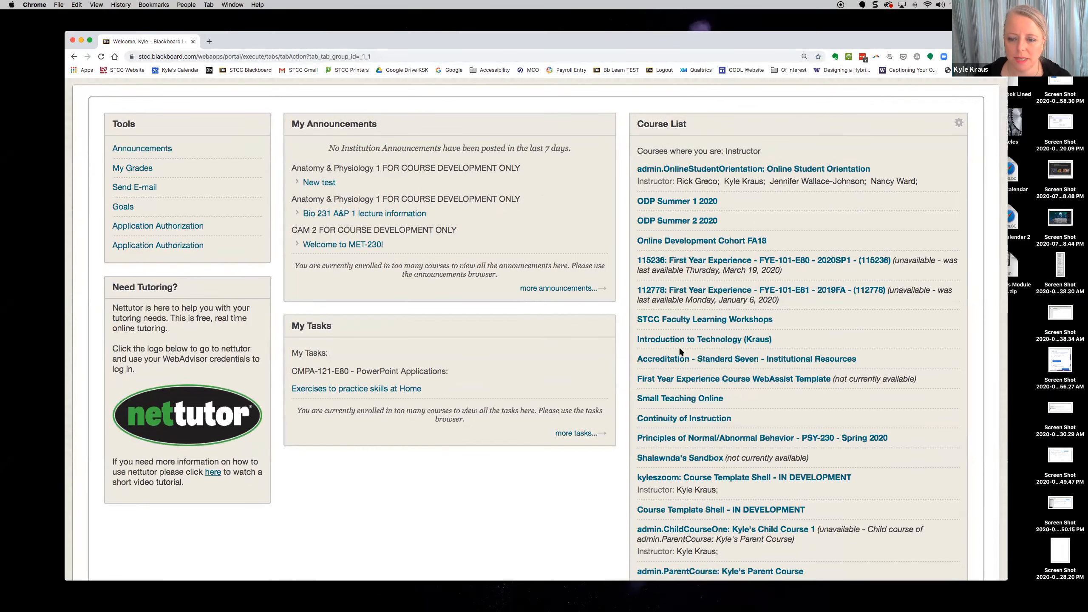
click(699, 342)
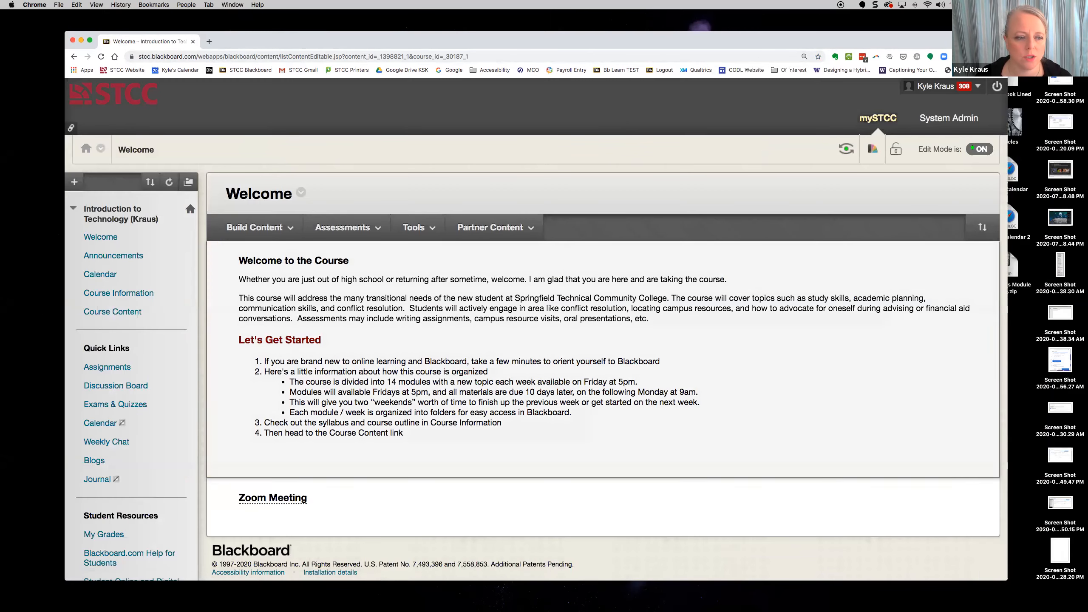
- Open Course Content and the Module Example: Communication Skills module
click(115, 315)
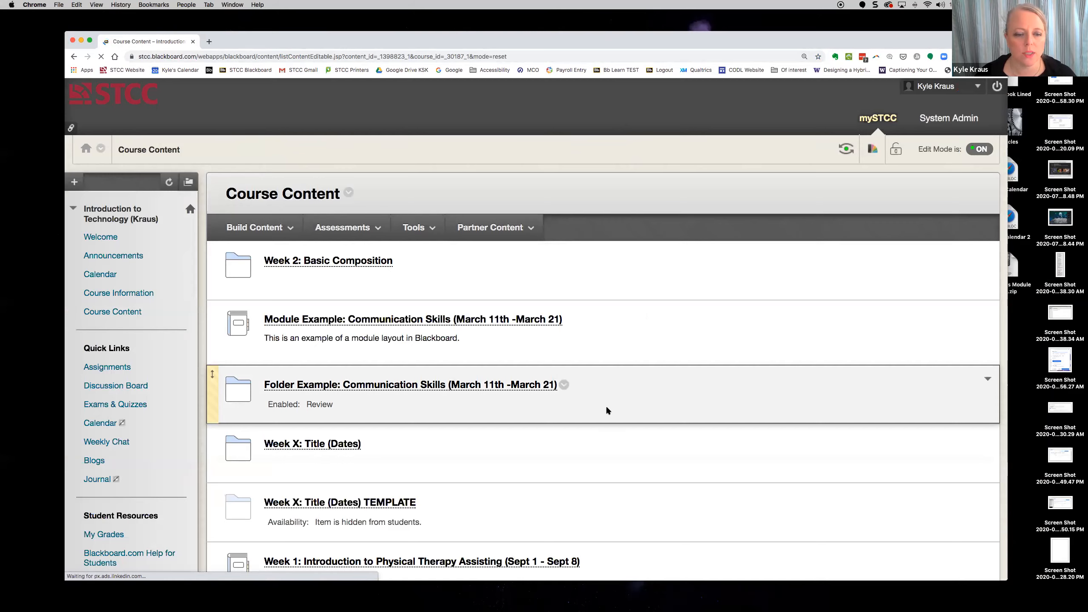
scroll(607, 411, down, 1)
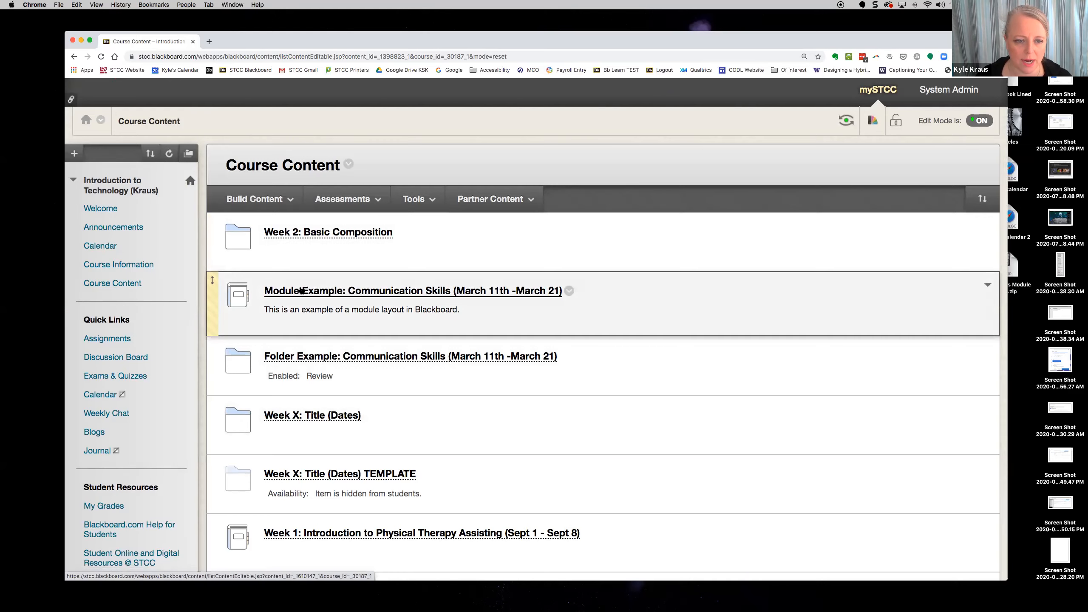
click(388, 291)
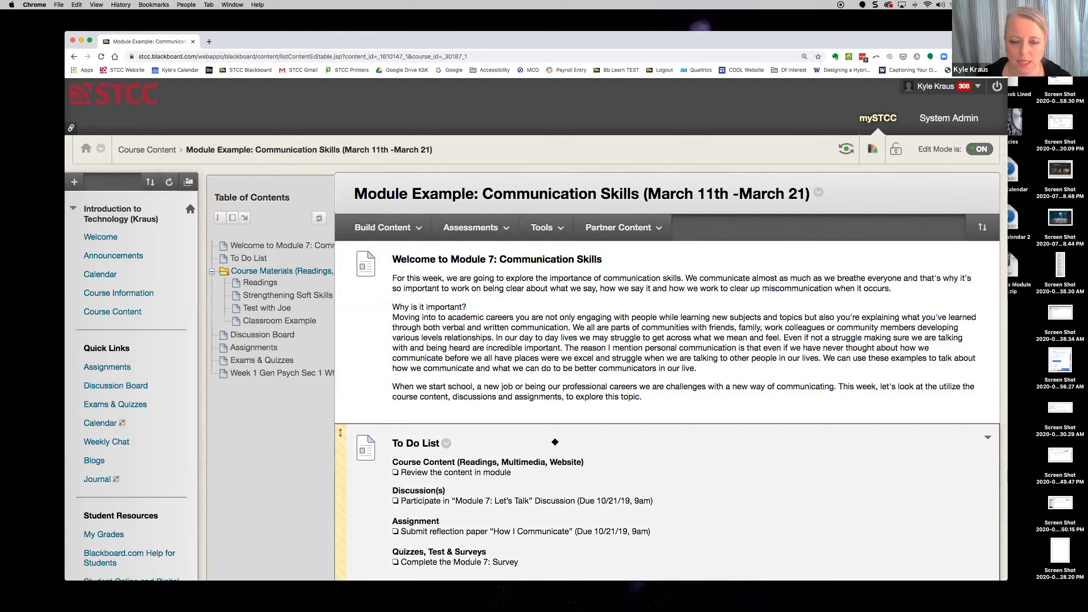
scroll(566, 392, down, 1)
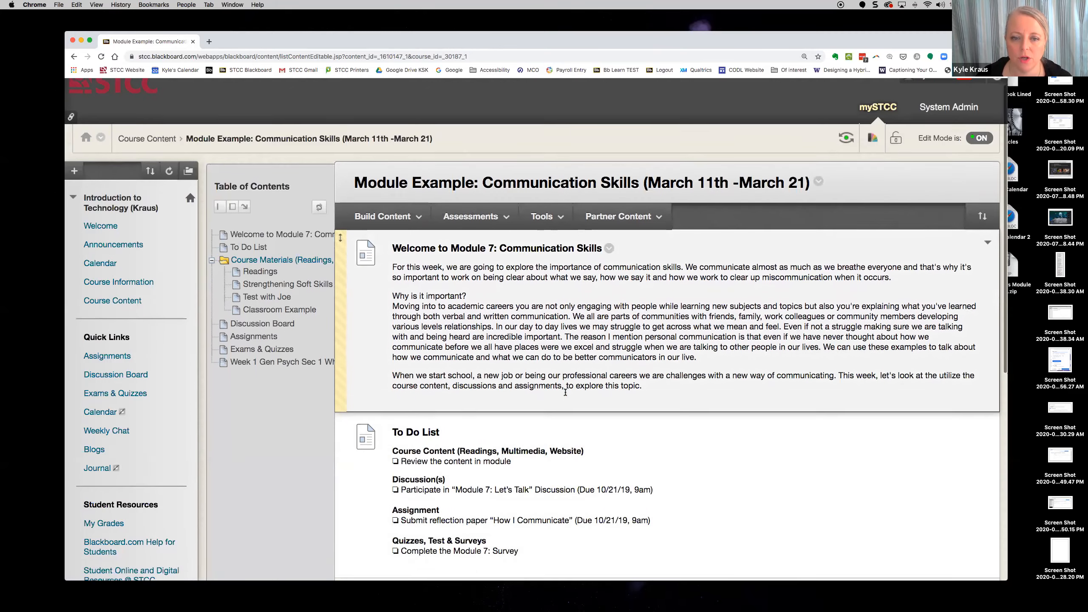
scroll(565, 393, down, 5)
scroll(565, 392, up, 1)
- Resize the browser, open the module's Course Materials folder, and bring up the Screencast-O-Matic library
drag(1006, 32, 909, 53)
drag(882, 61, 1036, 39)
click(679, 456)
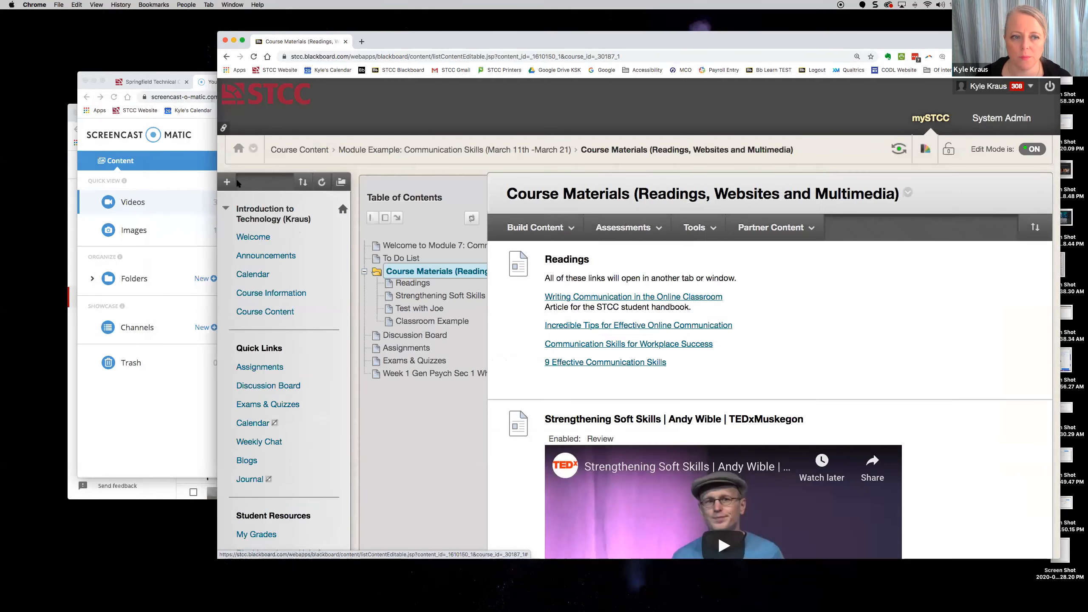
click(206, 128)
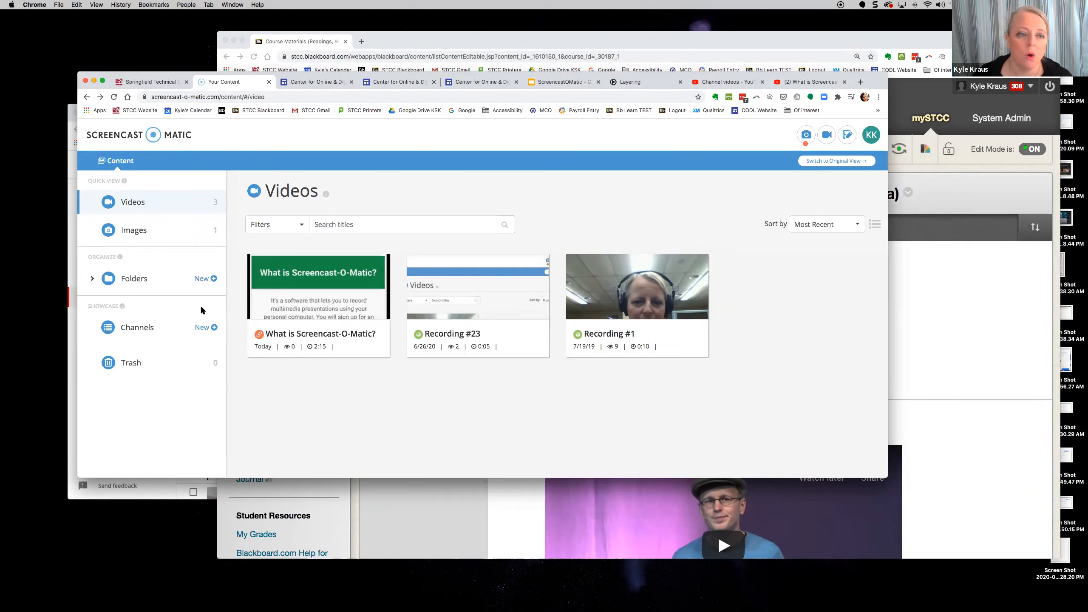
- Open the ••• action menu on the 2:15 'What is Screencast-O-Matic?' video card
mouse_move(339, 321)
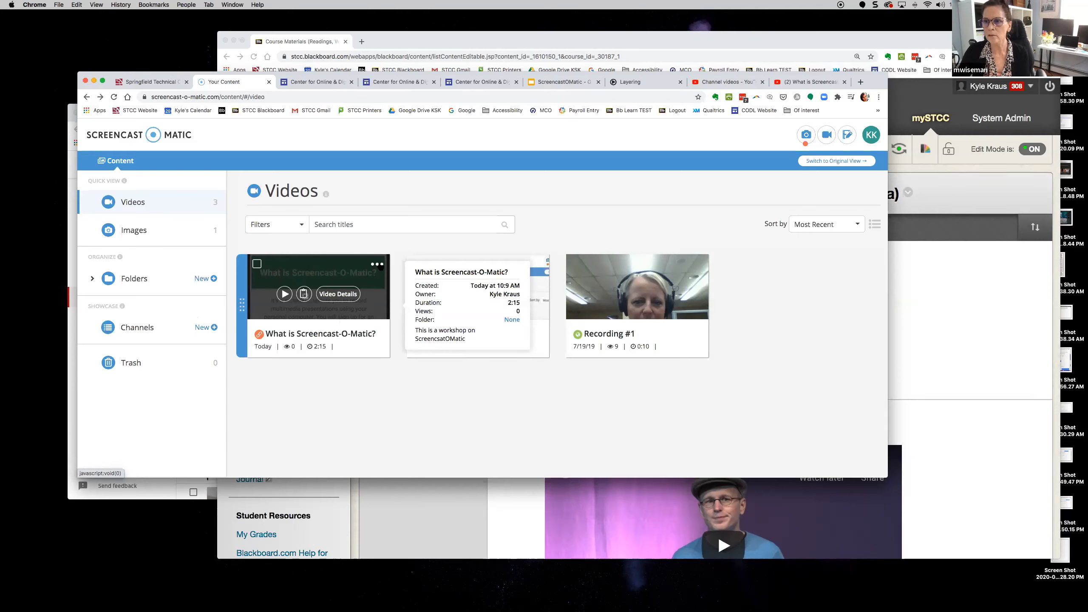
click(377, 264)
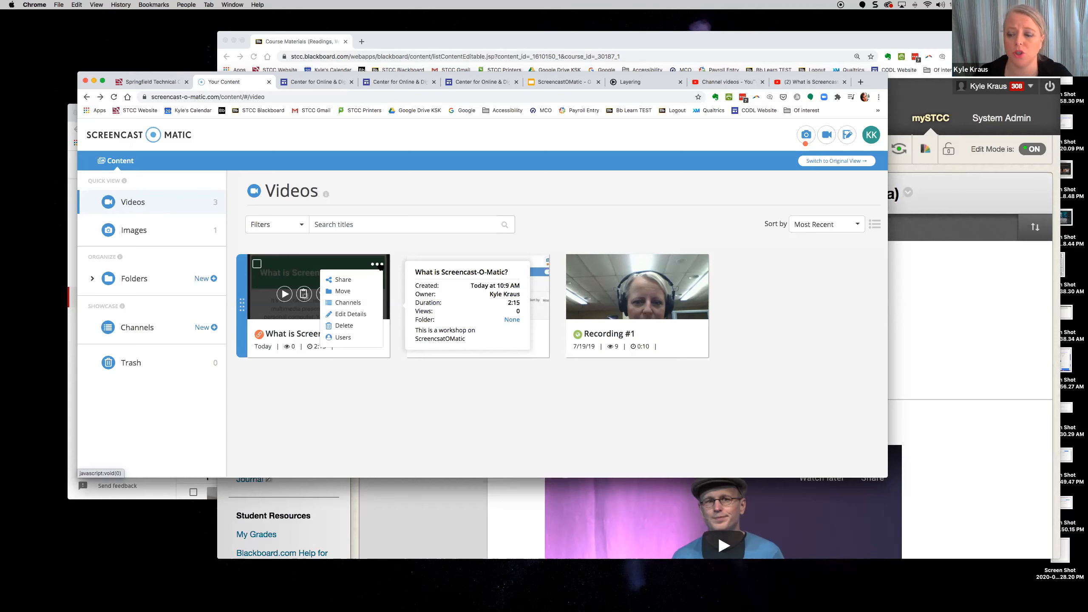
click(529, 214)
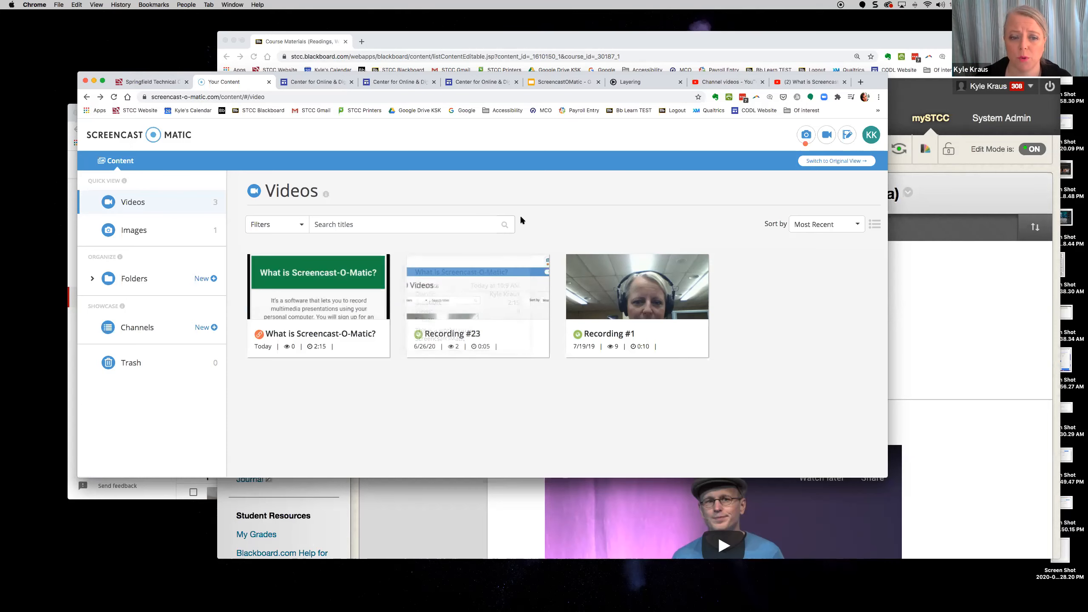
mouse_move(335, 297)
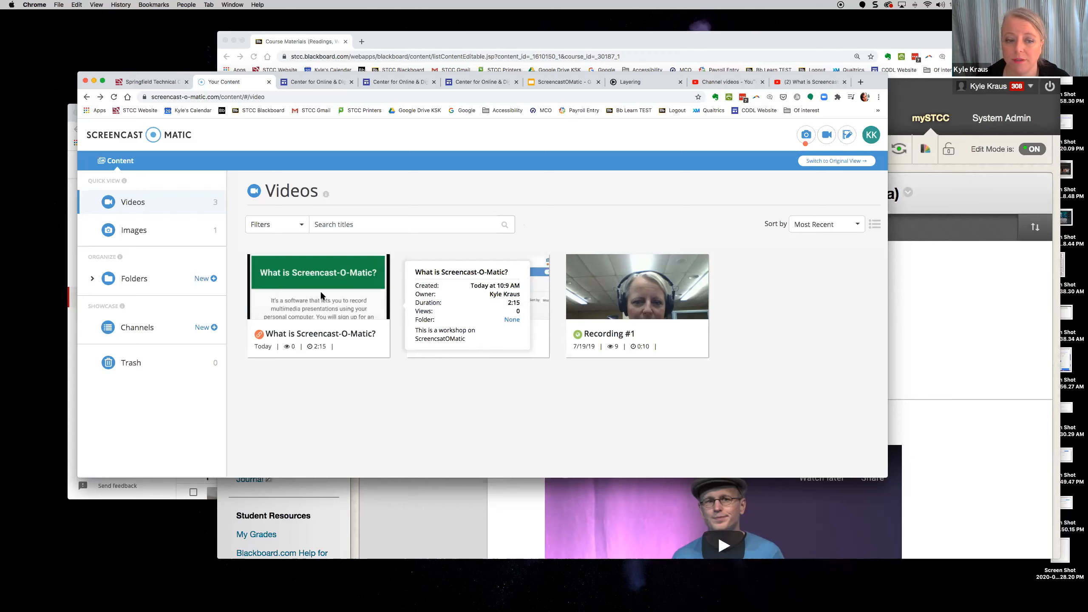
click(377, 264)
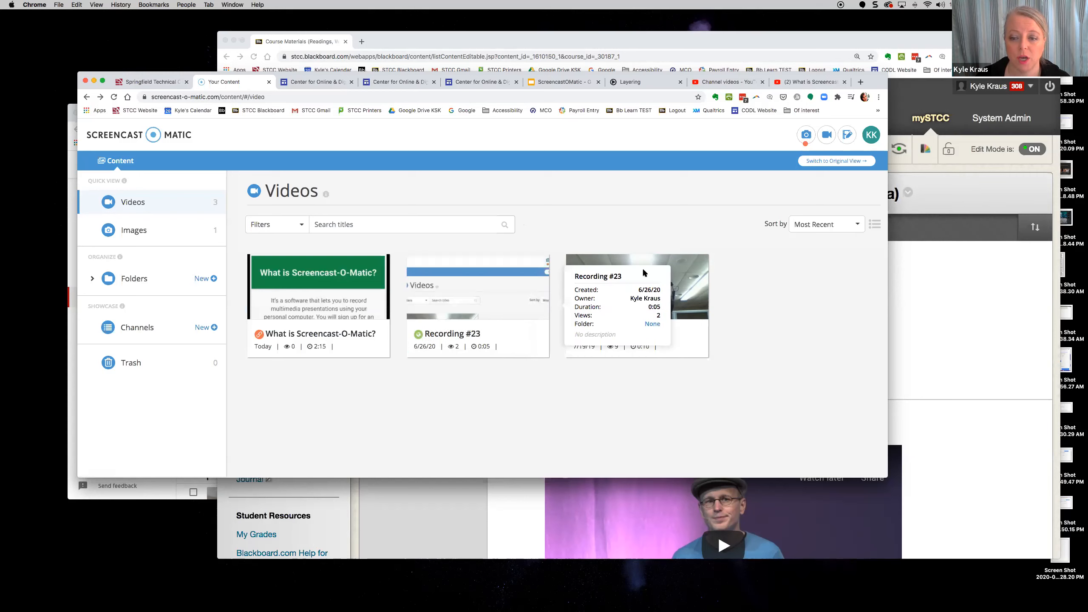
click(376, 264)
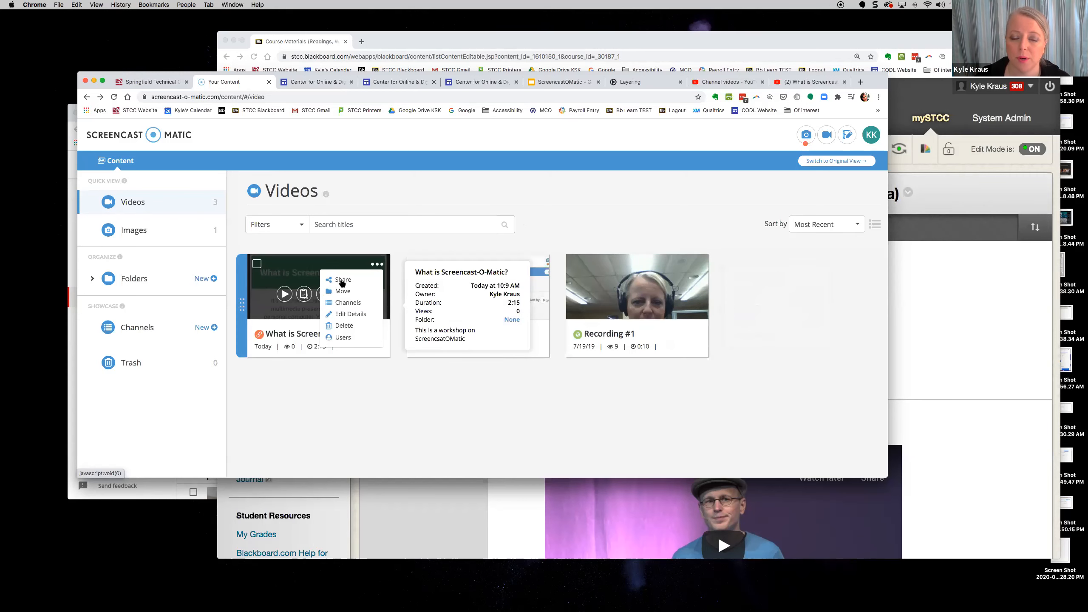
- Copy the video's Direct Link from the Share options and switch back to Blackboard
click(343, 281)
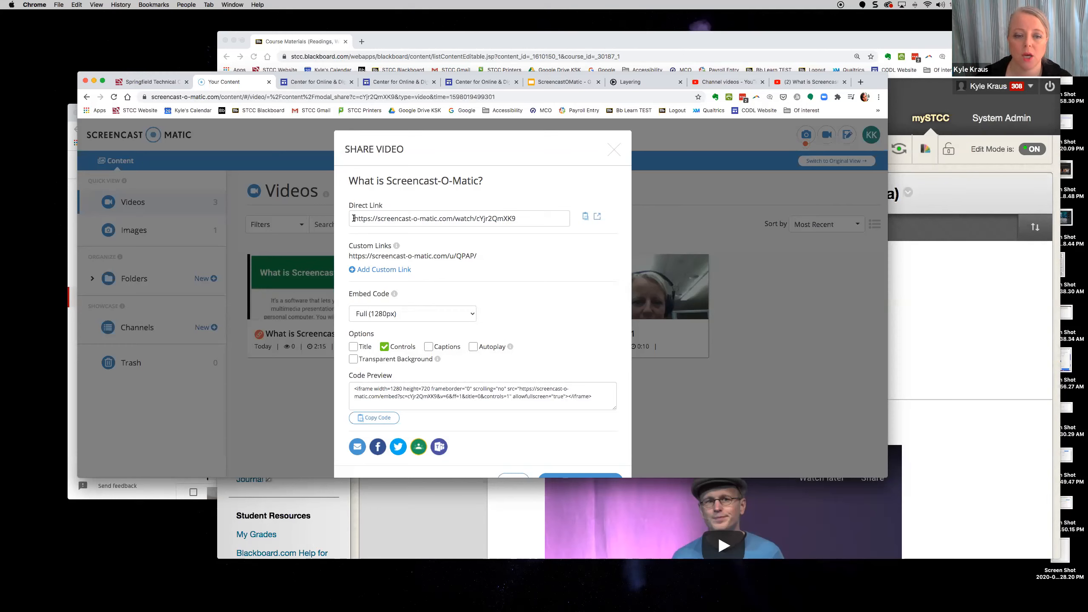
click(586, 218)
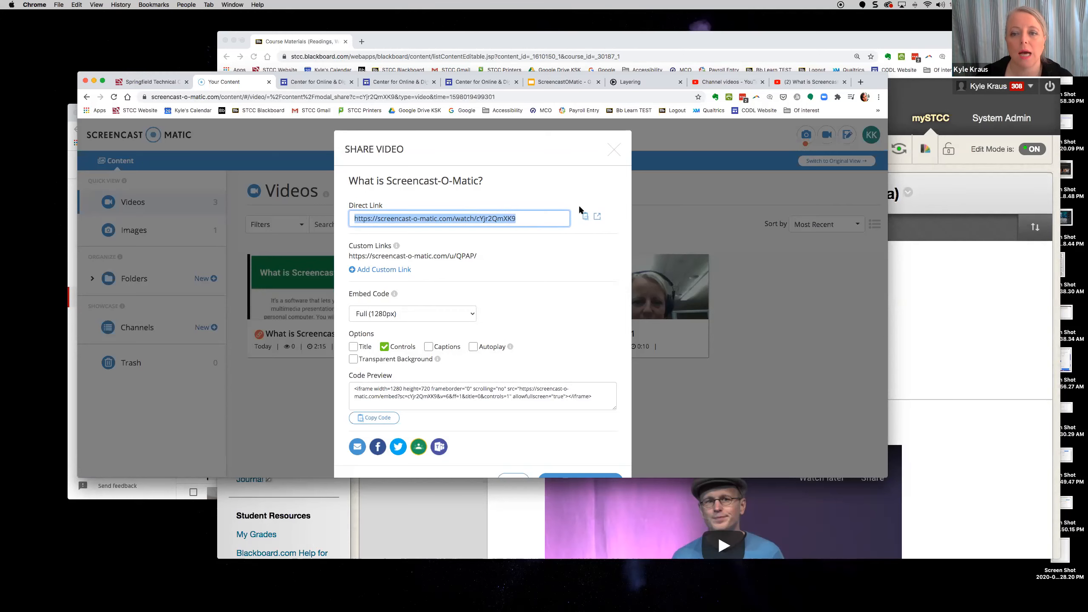
click(934, 284)
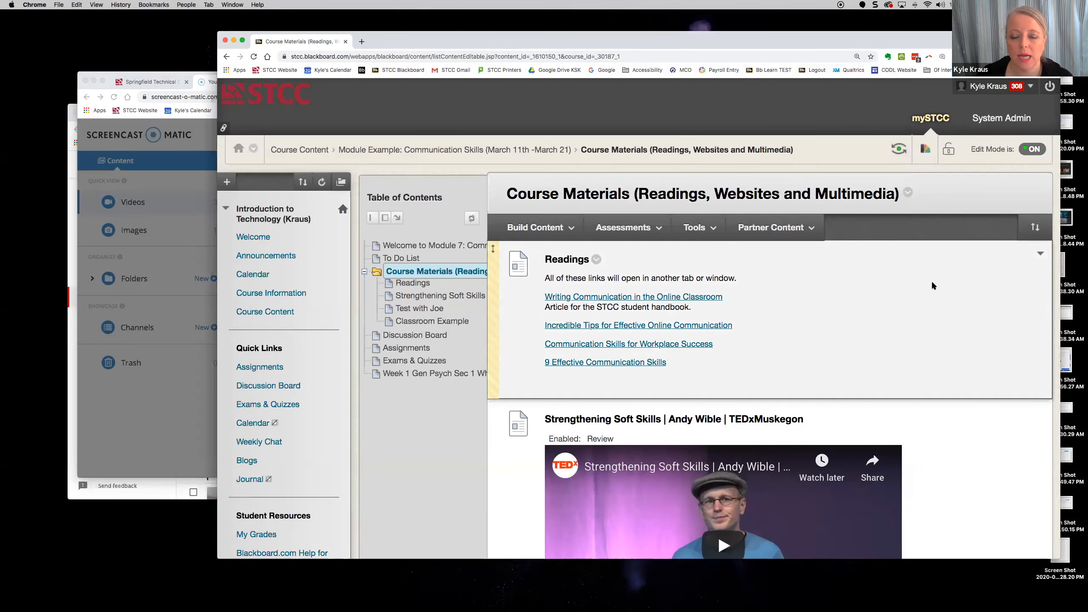
- Choose Build Content > Web Link in the Course Materials area
click(543, 235)
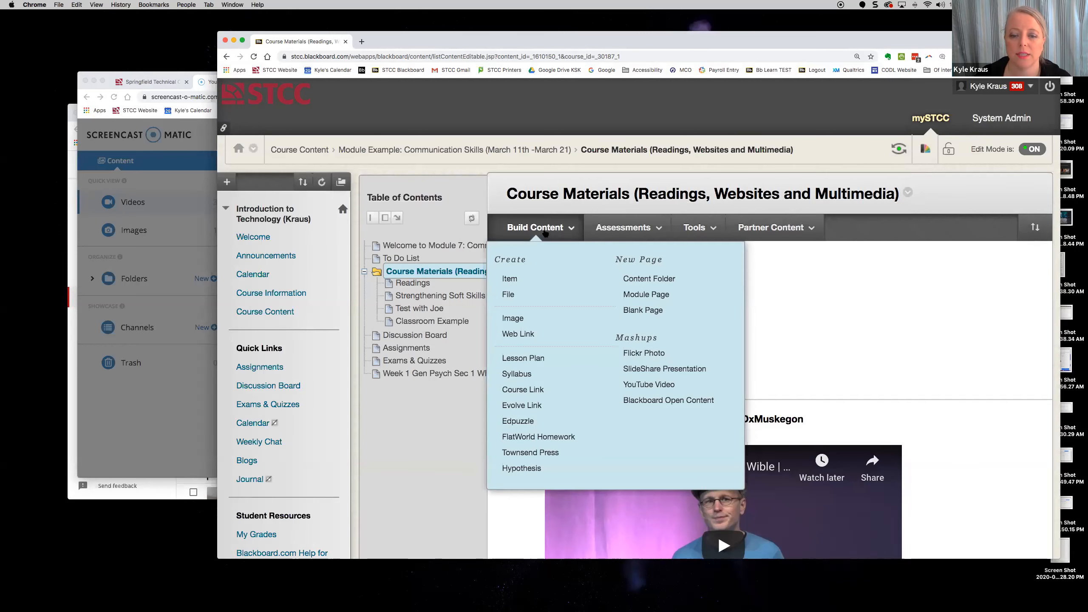
click(528, 336)
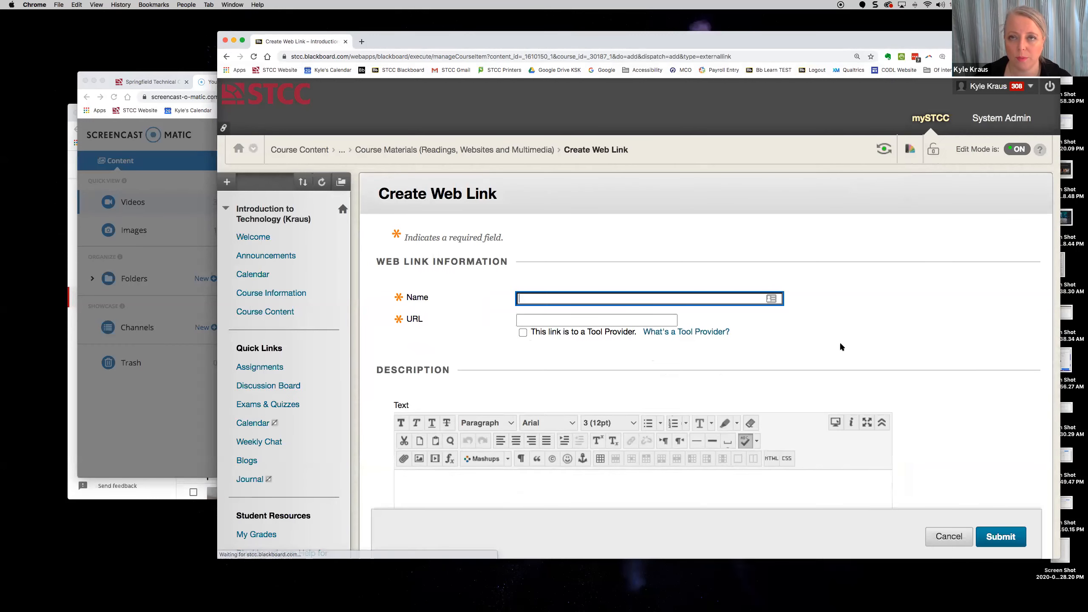
- Name the link 'Welcome to Screencast-O-Matic' and paste the copied video link as its URL
click(595, 299)
text(Welcome to Sc)
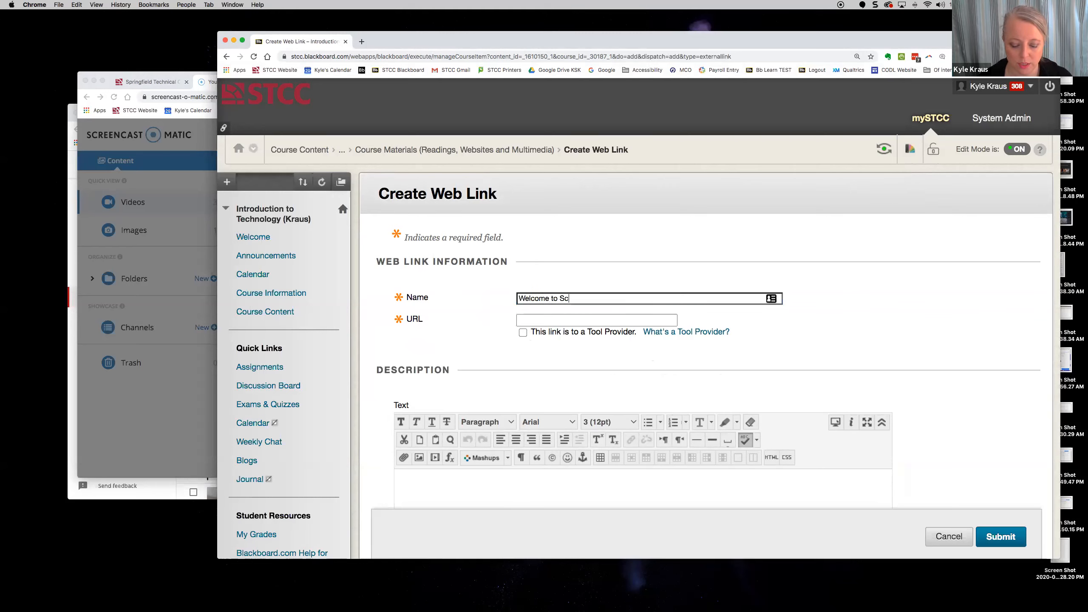
text(reencast-O-Matuc)
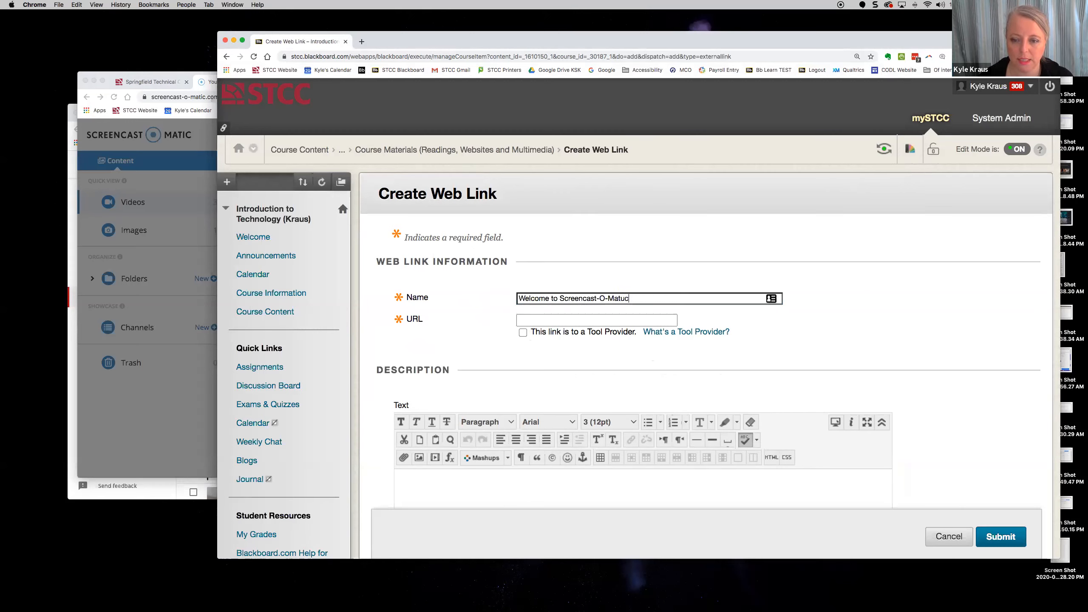
click(570, 319)
key(super+v)
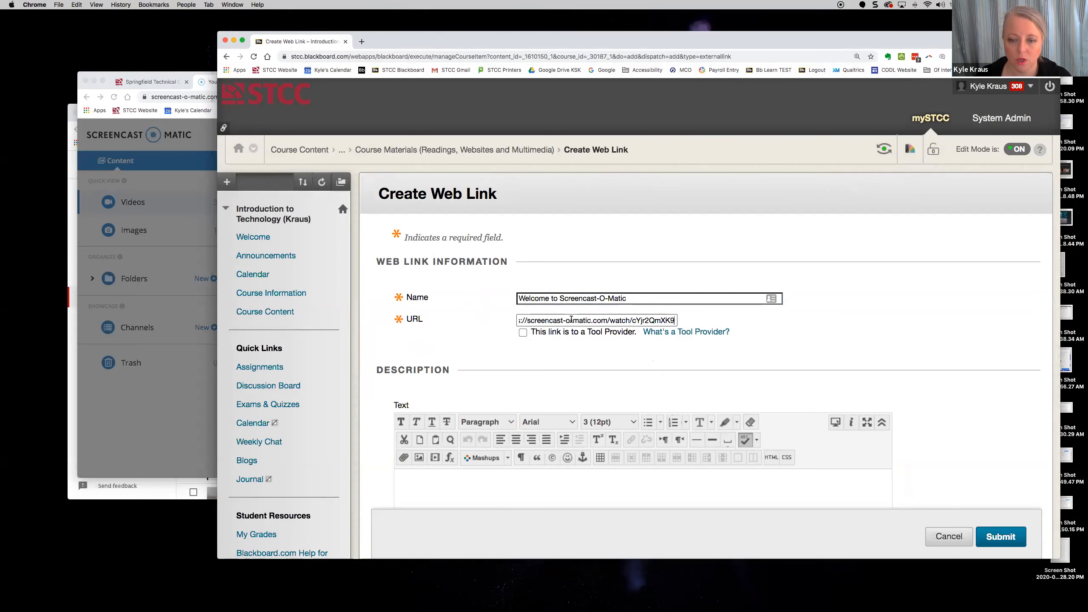
scroll(644, 376, down, 2)
scroll(644, 375, down, 3)
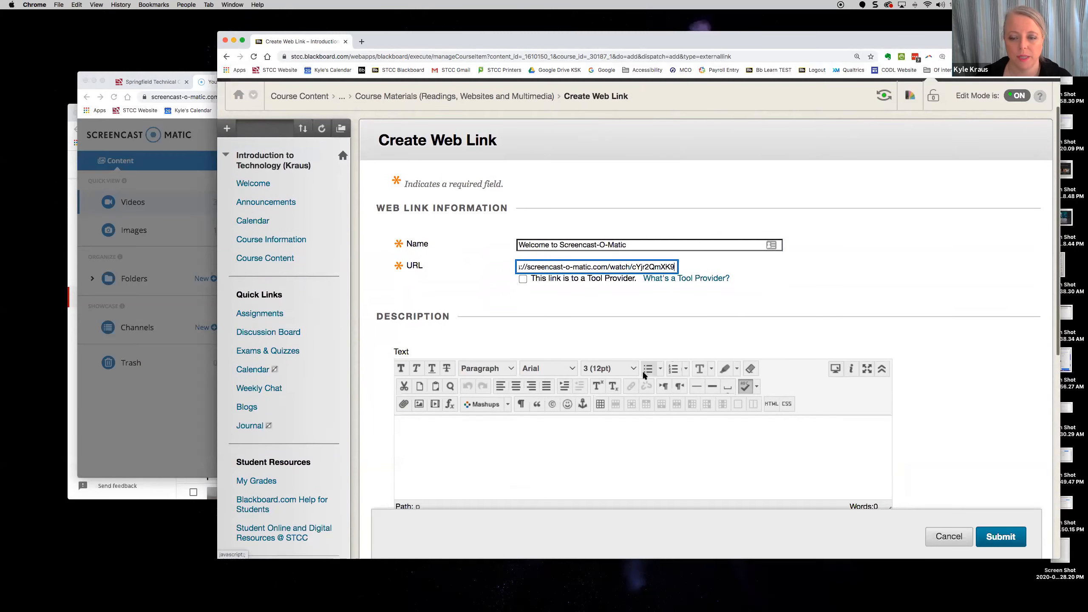
- Add a description about instructions and information for this website, then submit the web link
click(587, 393)
text(T)
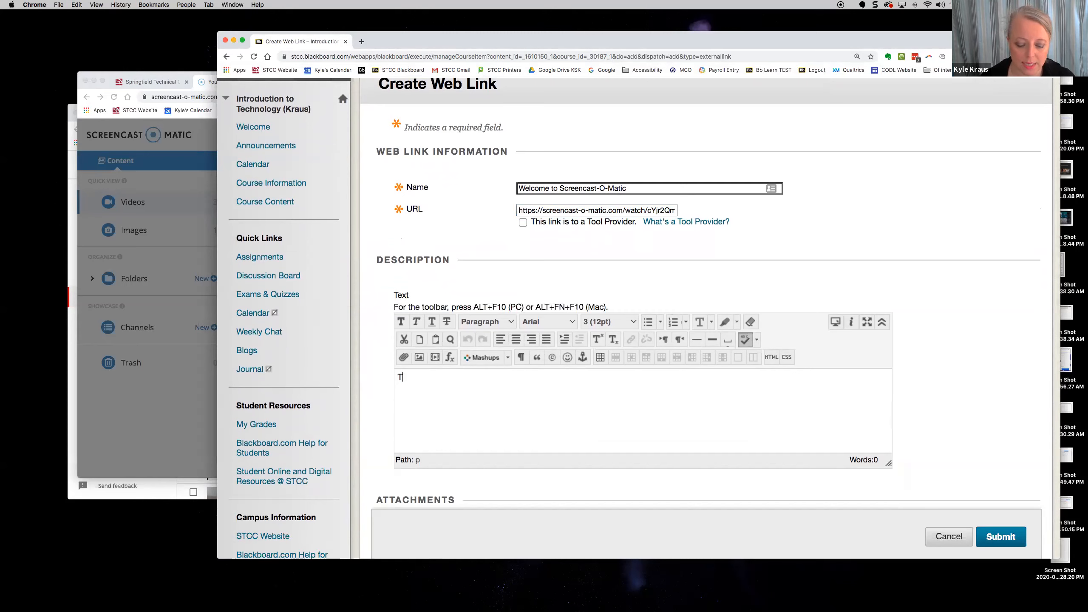
text(ypeint)
key(BackSpace)
key(BackSpace)
key(BackSpace)
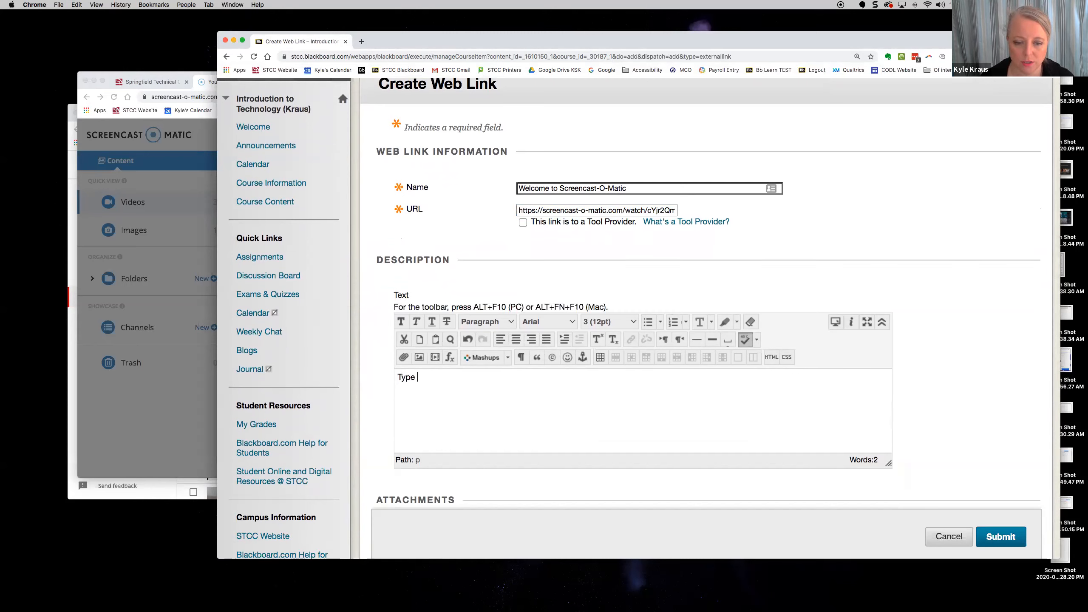
text(instructions a)
text(r informat)
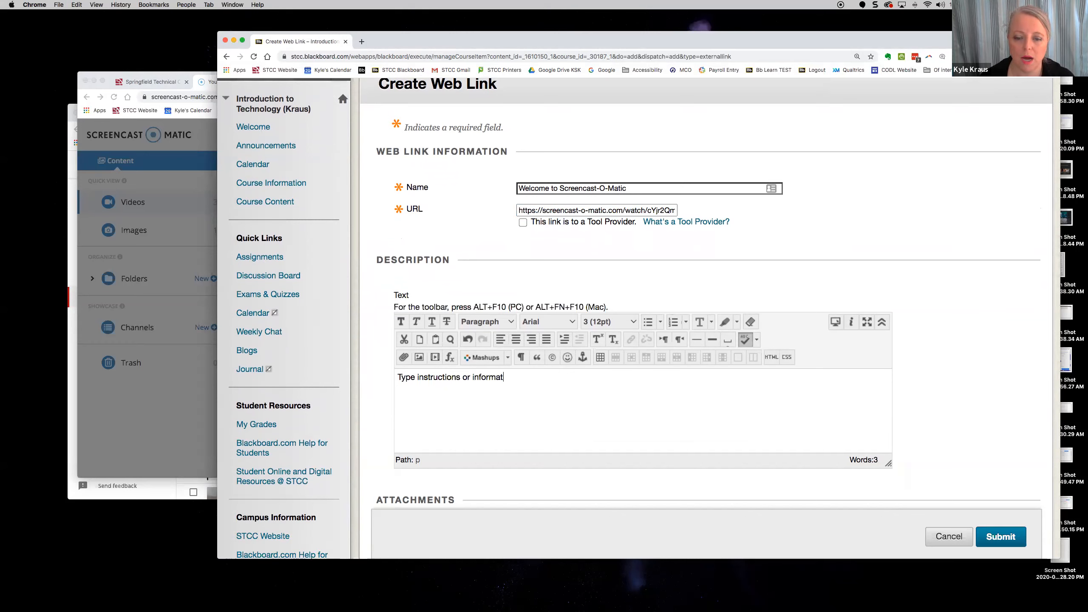
text(ion about this website.)
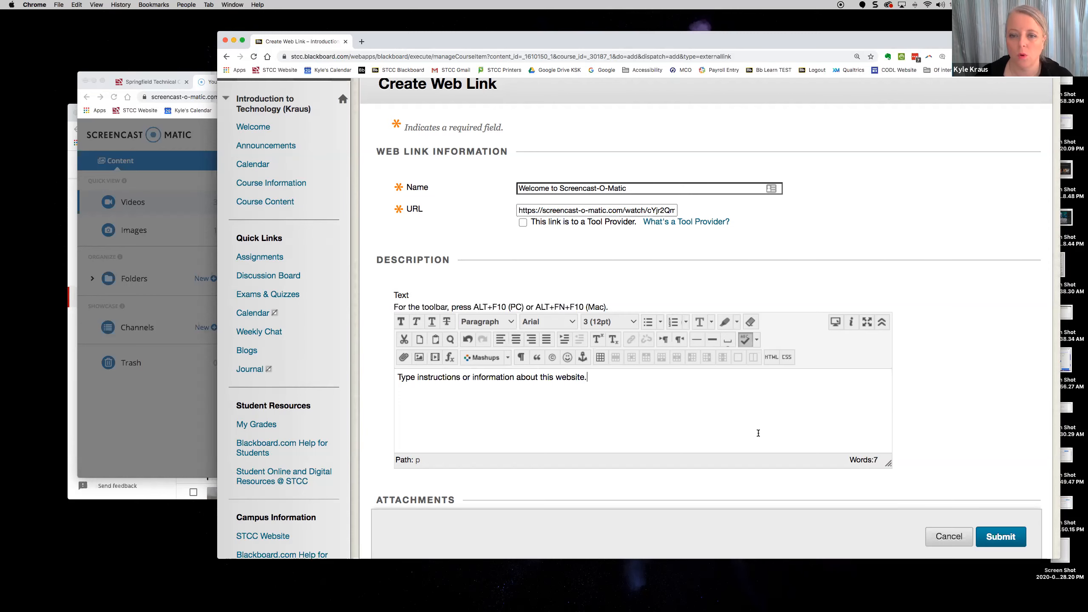
scroll(758, 433, down, 5)
scroll(911, 418, down, 10)
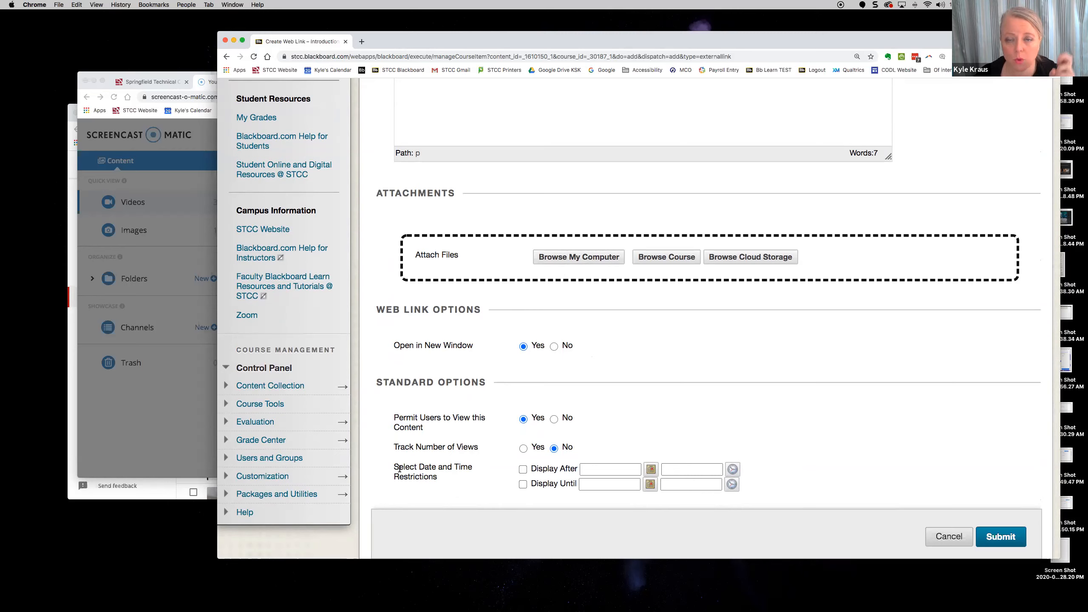
click(1001, 538)
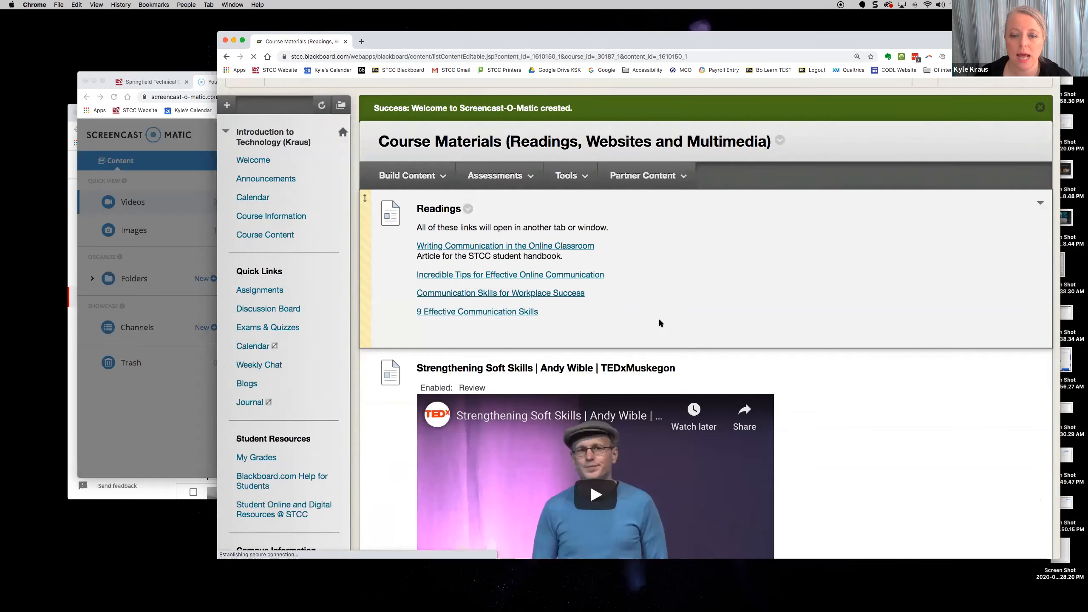
- Test the new link, which opens the 2:15 video in a new tab, then return and bring up Screencast-O-Matic
scroll(658, 322, down, 15)
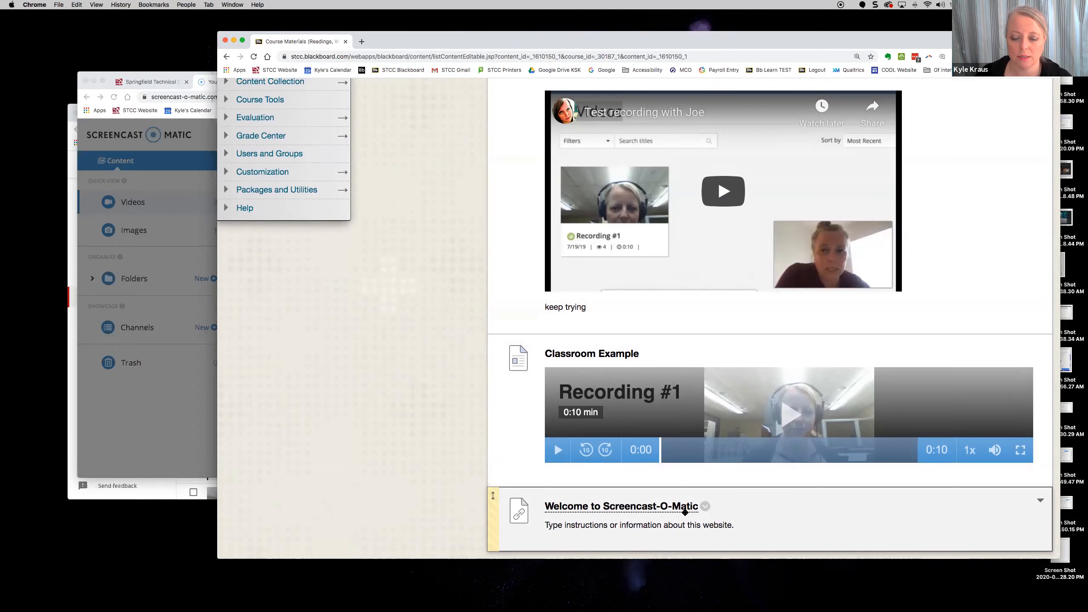
click(630, 511)
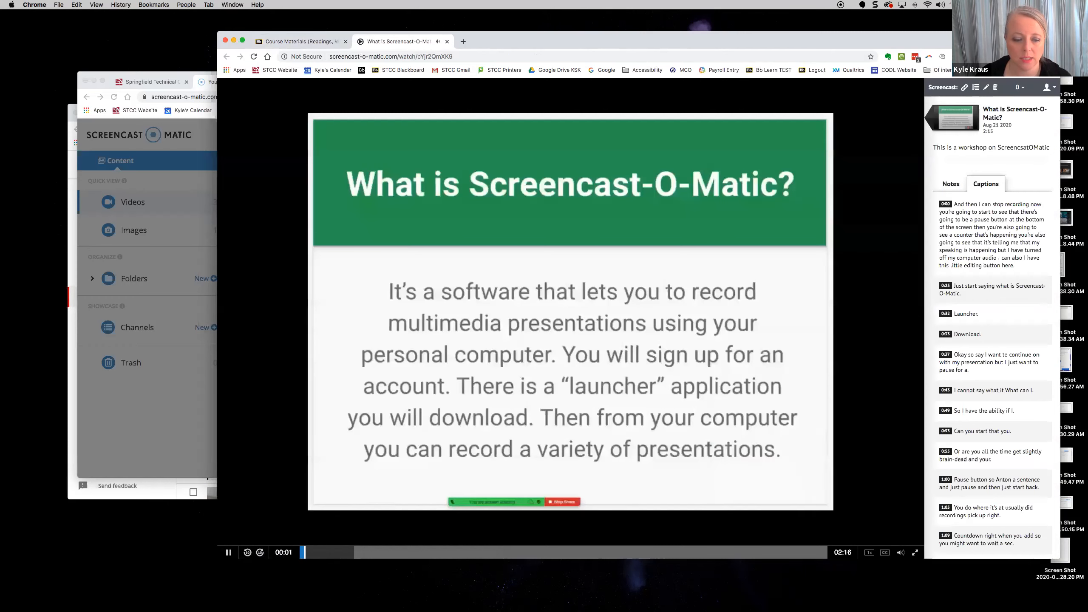
click(228, 552)
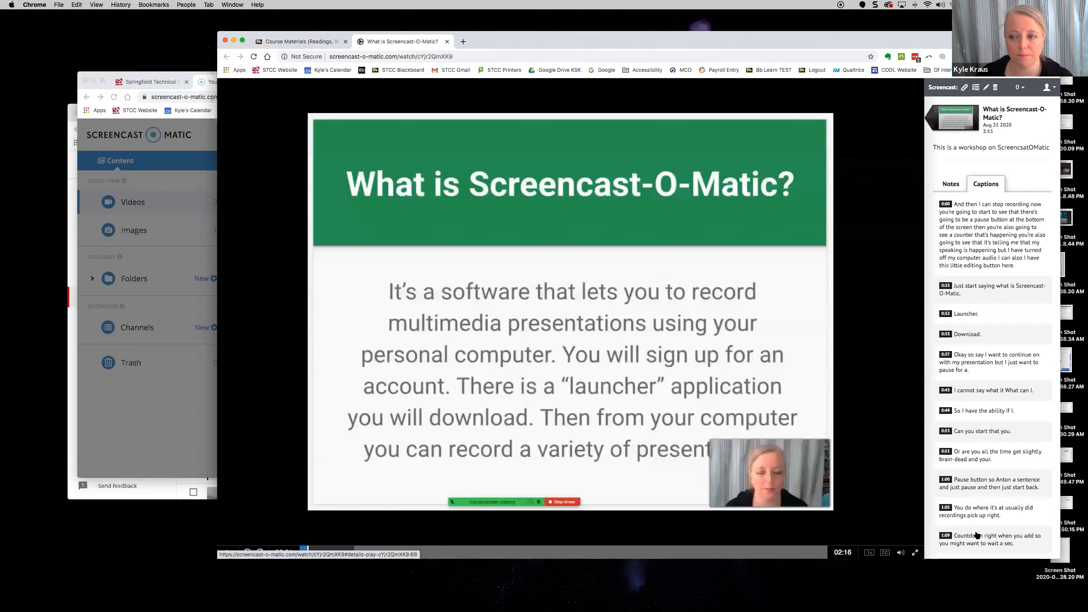
click(300, 42)
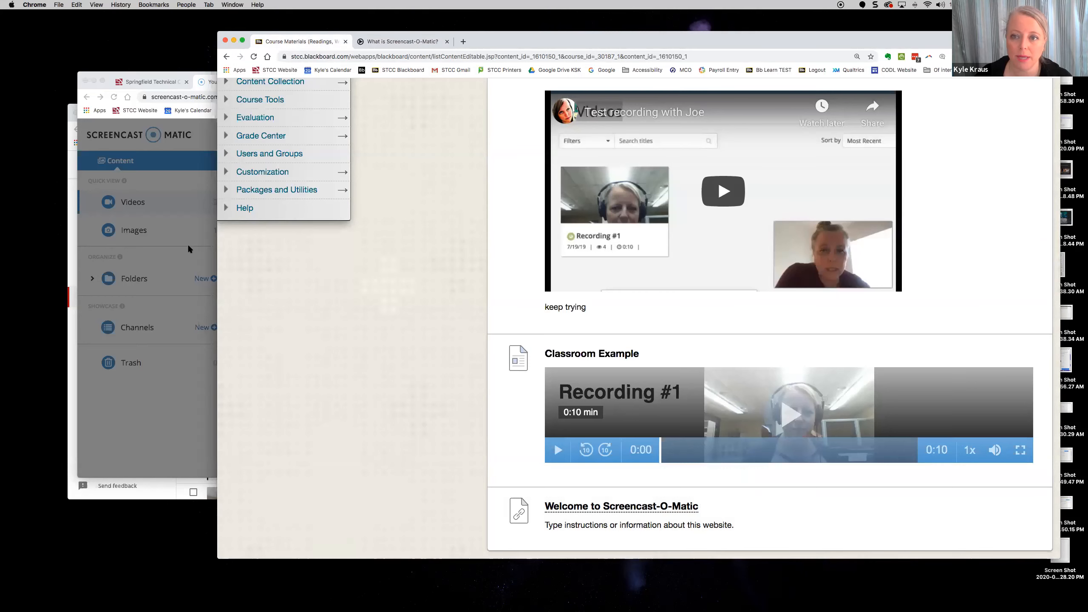
click(168, 232)
- Set the embed size to Small (853px) with Title and Captions turned on
scroll(451, 294, down, 2)
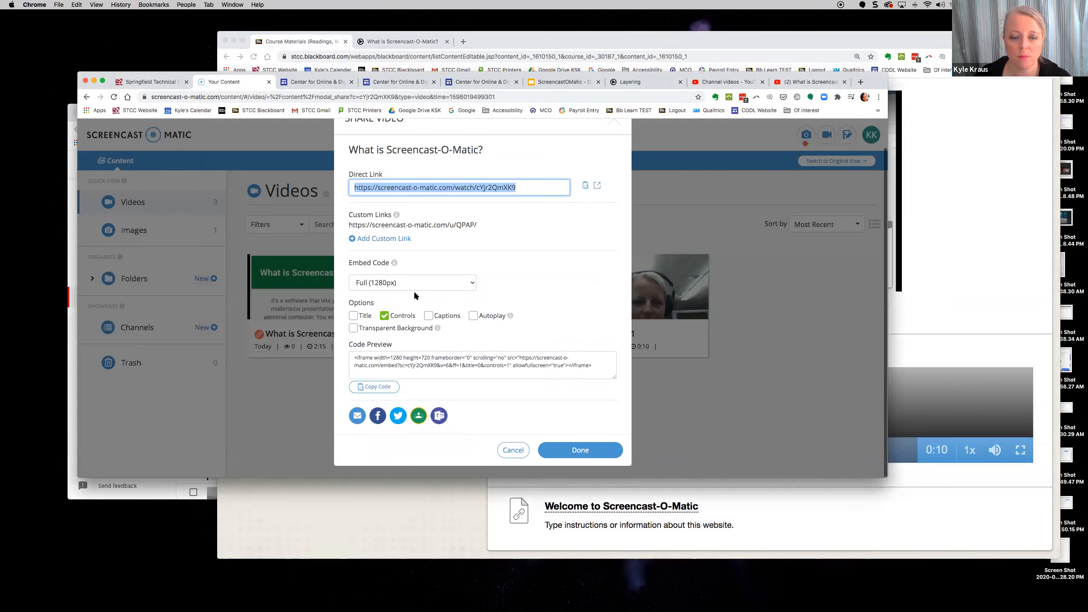
click(455, 284)
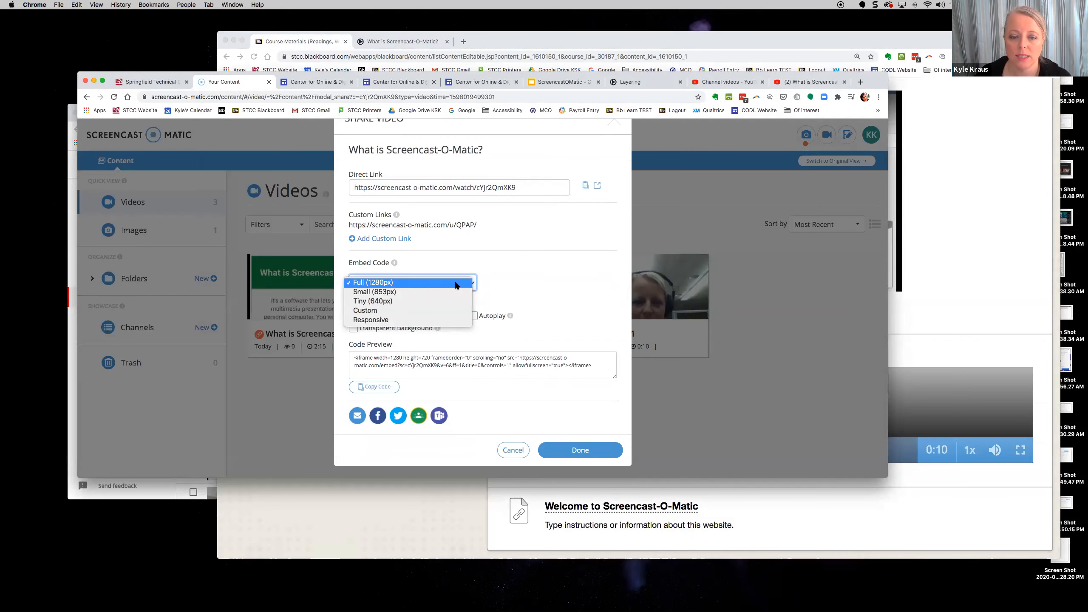
click(383, 292)
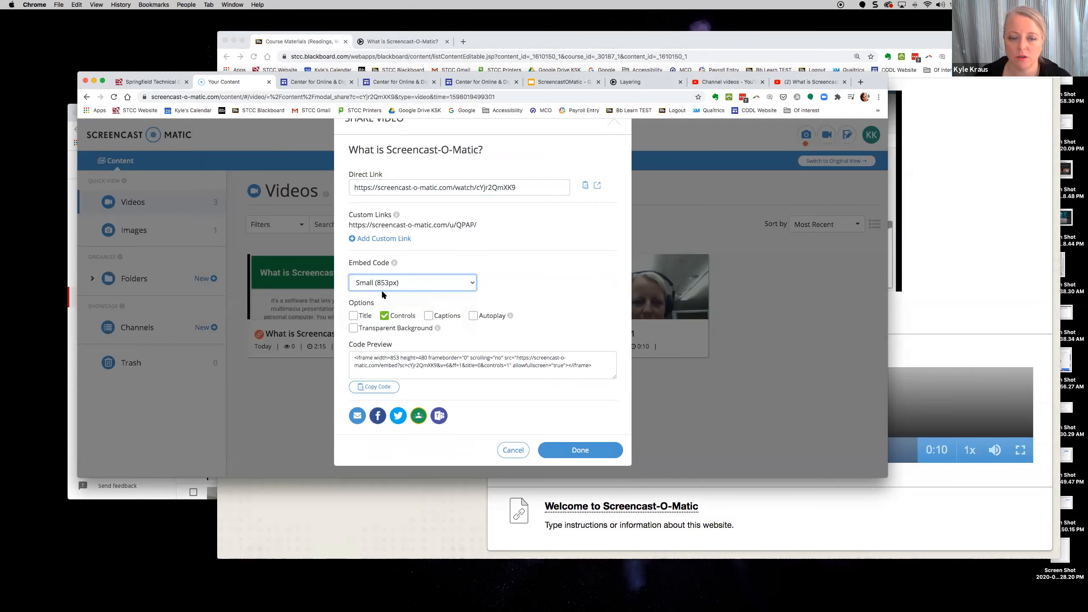
click(427, 285)
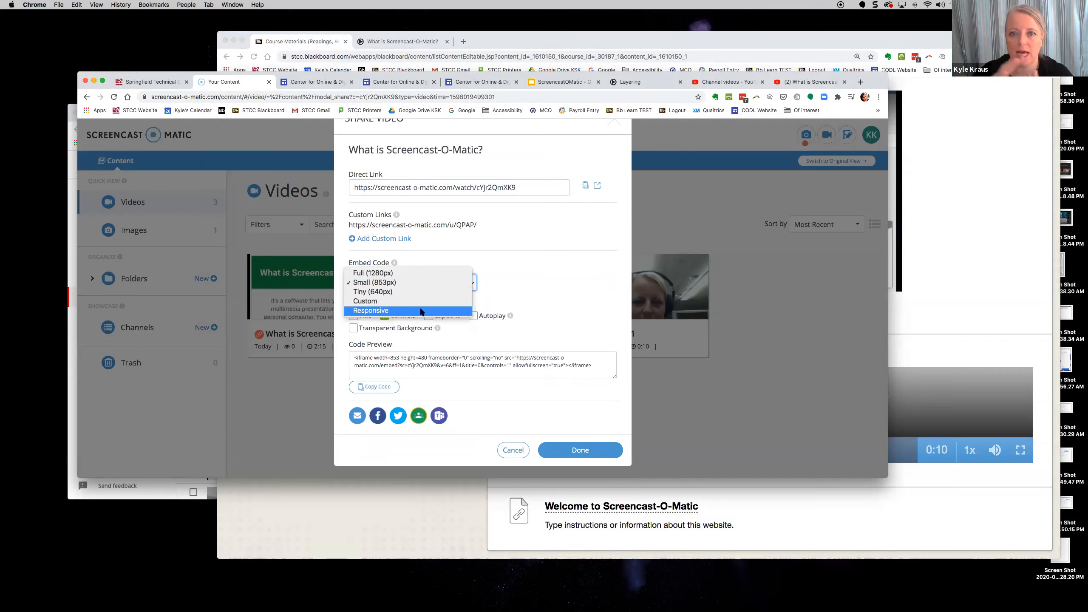
click(418, 283)
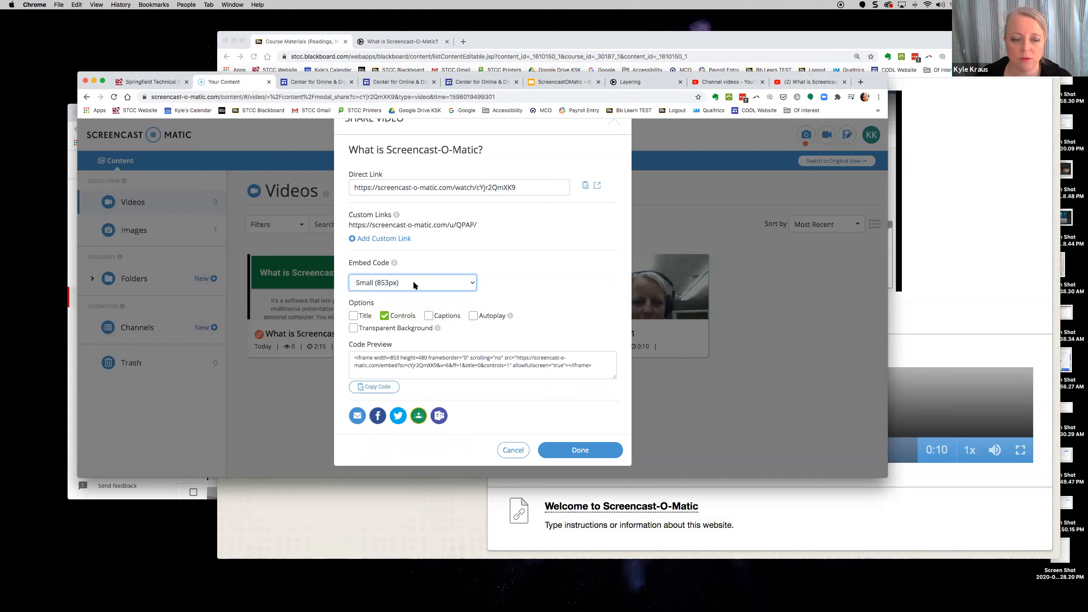
click(354, 317)
click(428, 316)
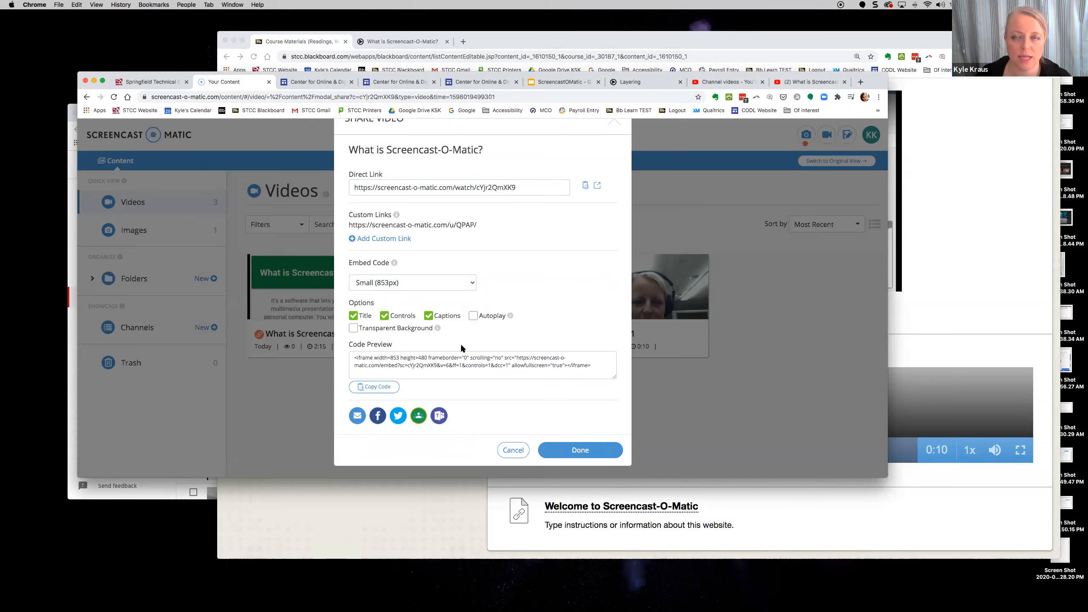
- Copy the full embed code and switch back to the Blackboard course page
click(381, 360)
click(466, 366)
key(shift+End)
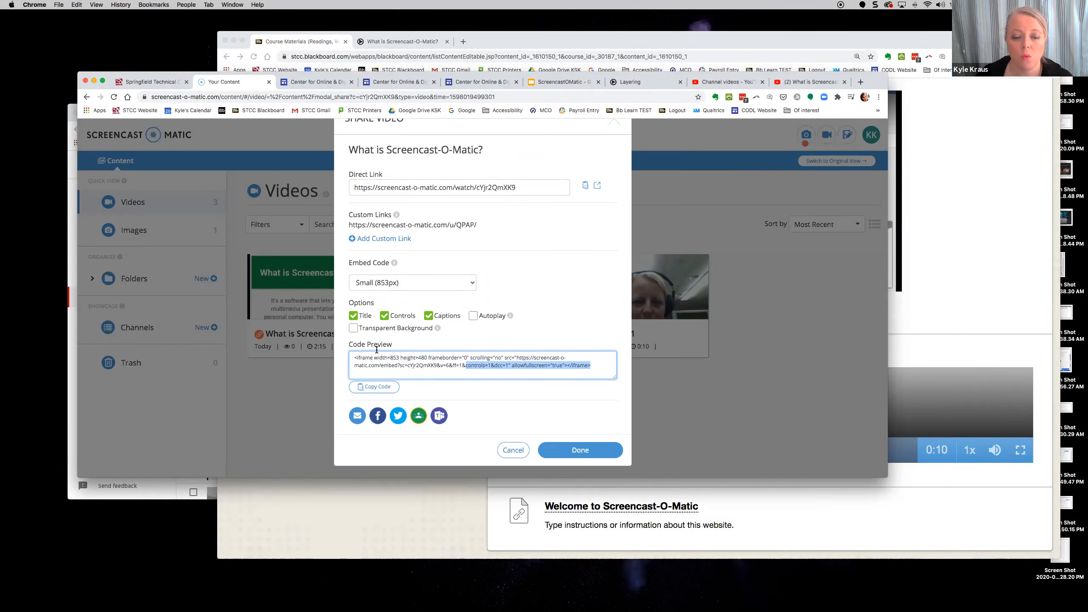
click(373, 387)
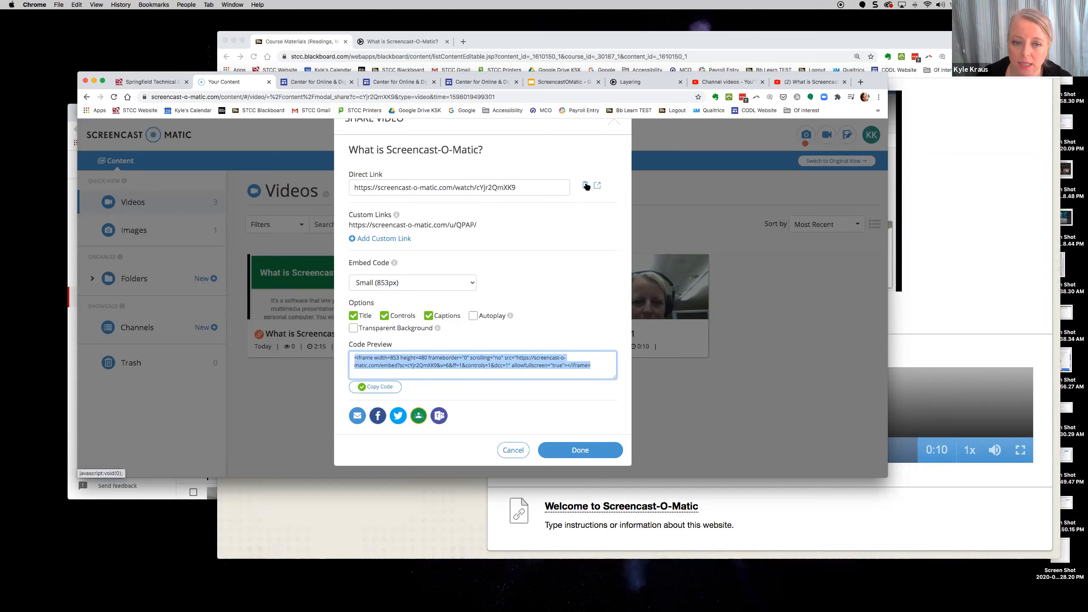
click(944, 285)
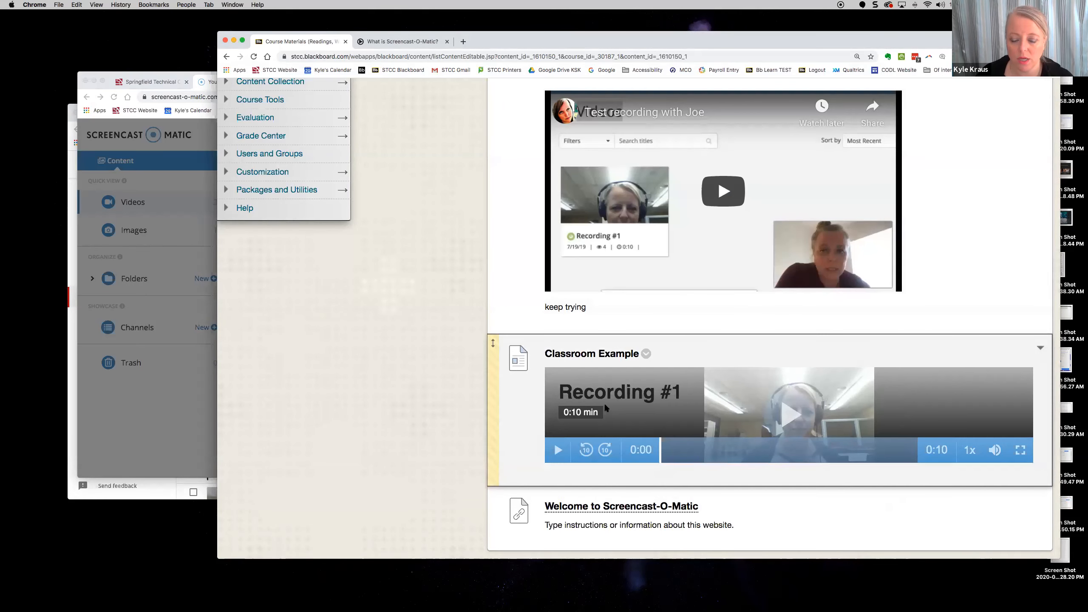
- Create a new Build Content > Item and name it 'Welcome to Screencast-O-Matic'
scroll(587, 385, up, 10)
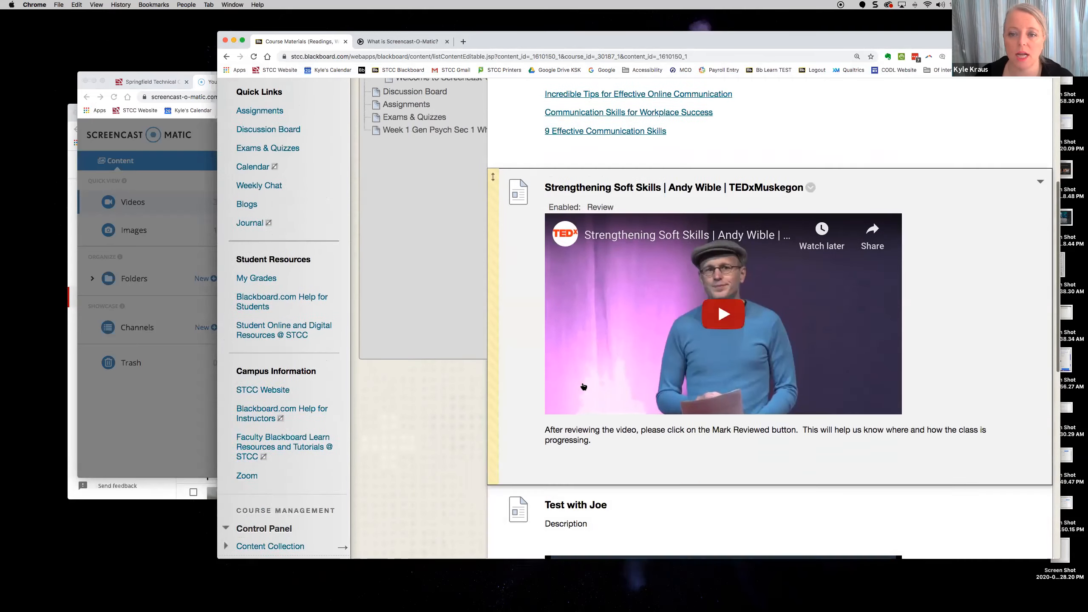
scroll(583, 387, up, 10)
click(519, 242)
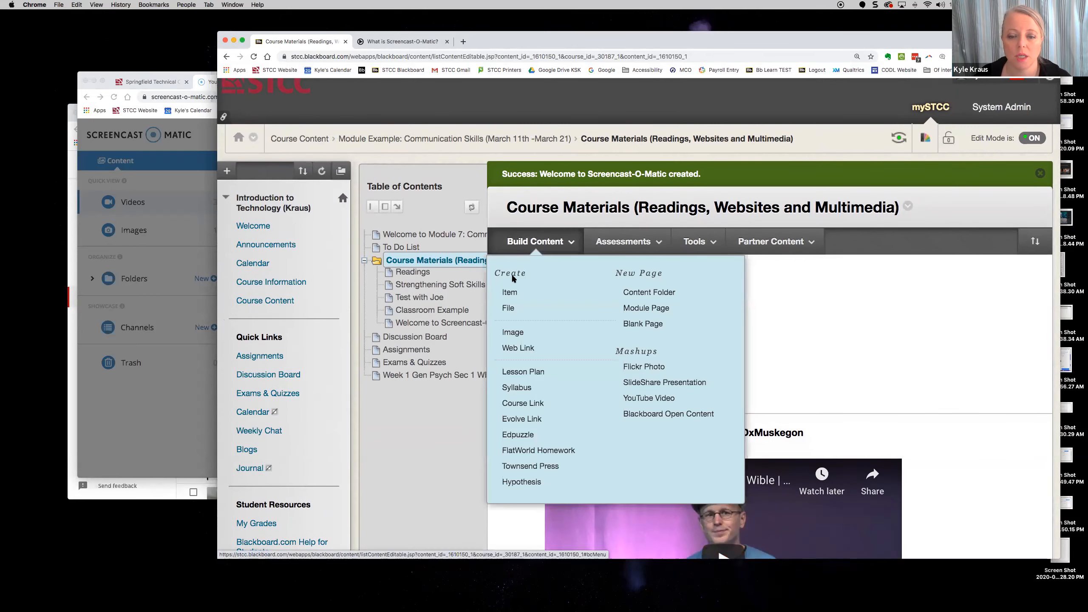
click(509, 292)
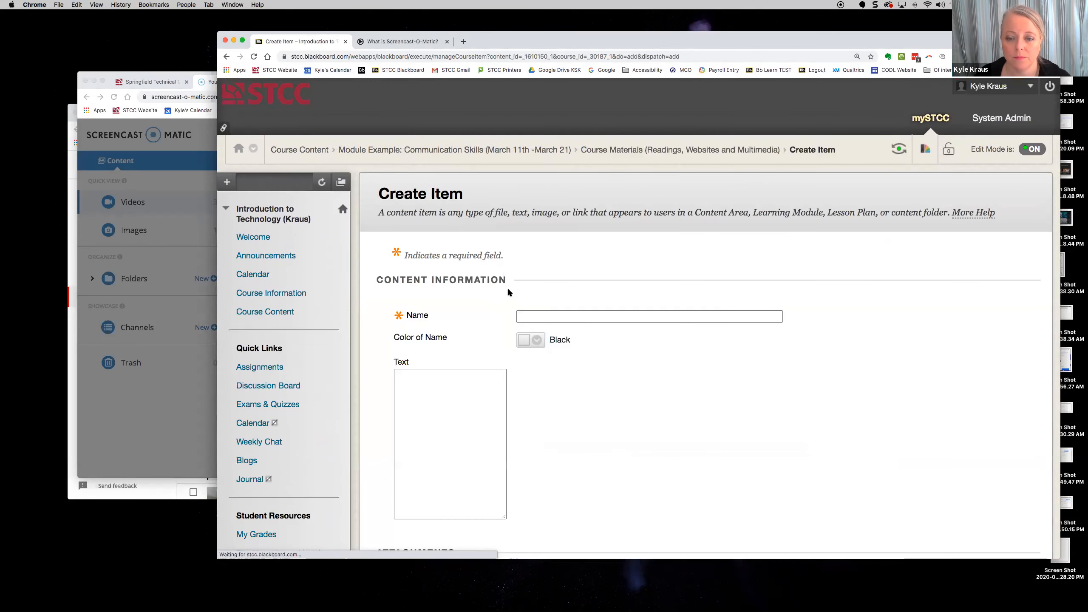
text(W)
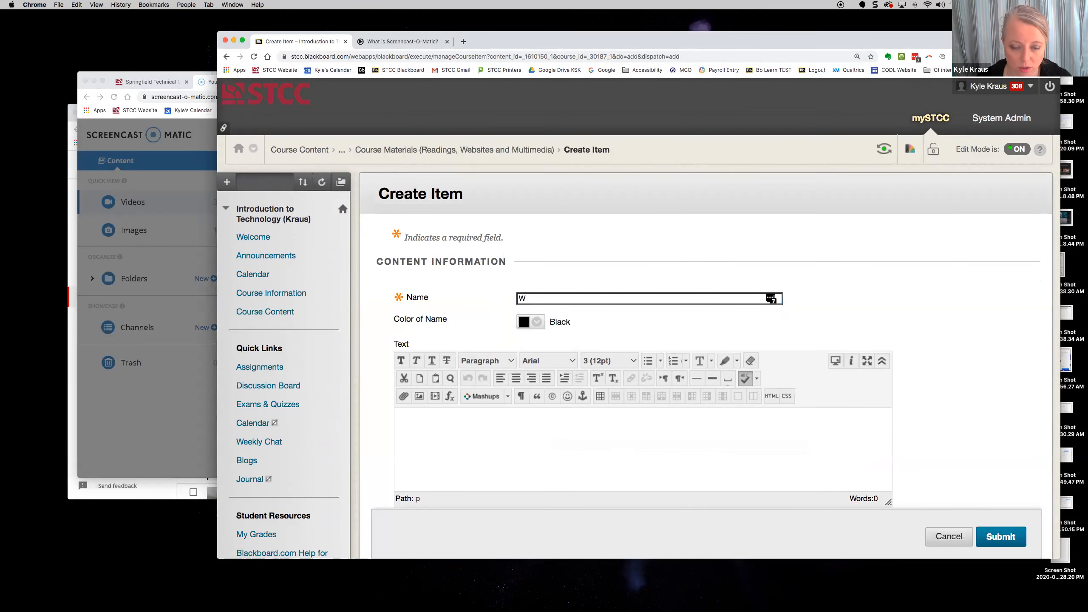
text(elcomt)
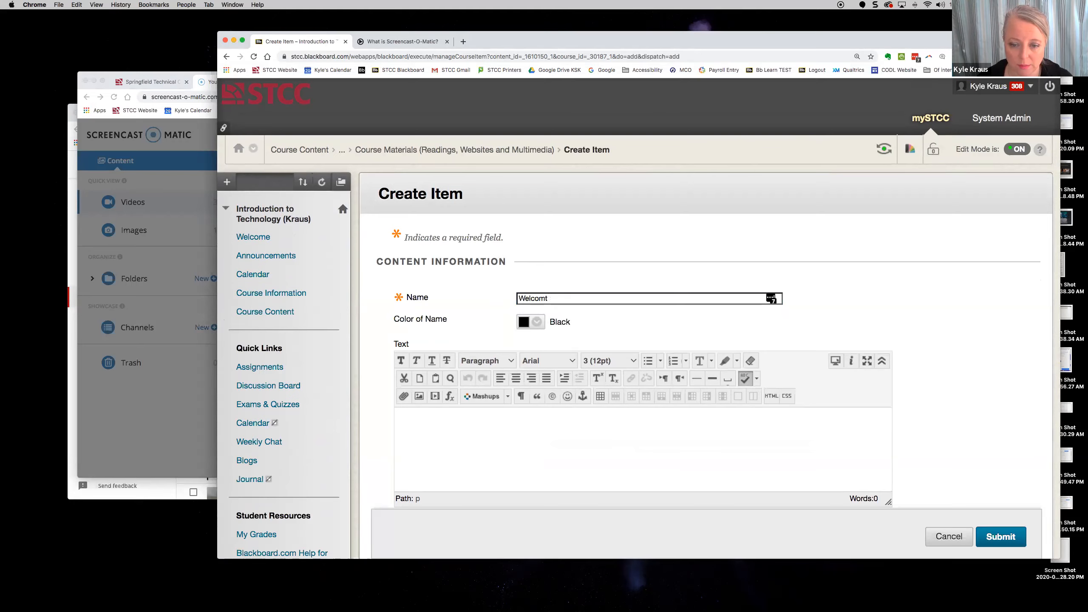
text( to e to Screencast-O-M)
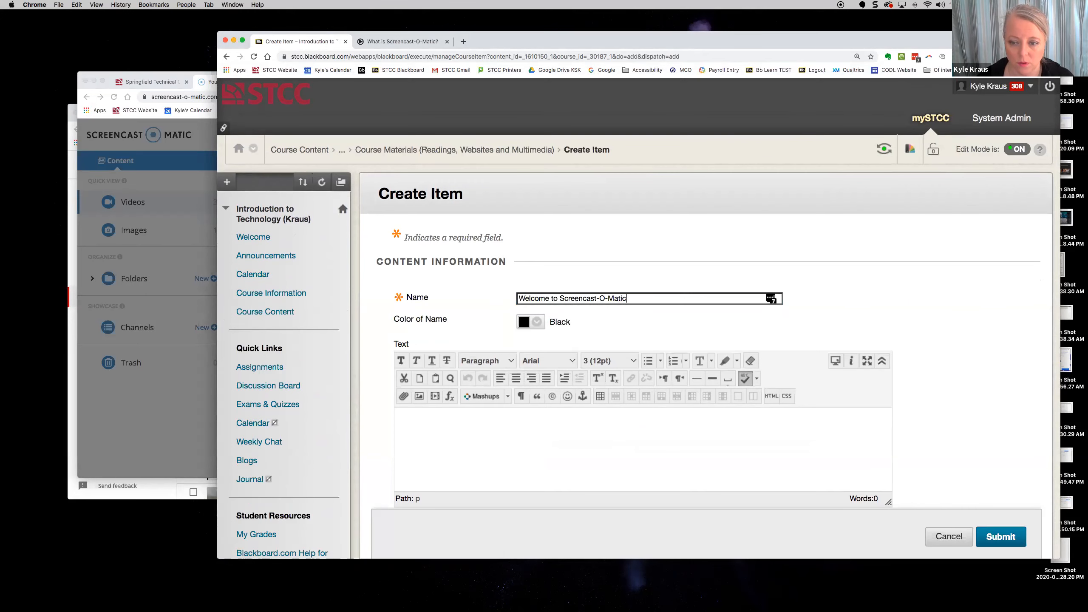
text(atic)
scroll(437, 291, down, 3)
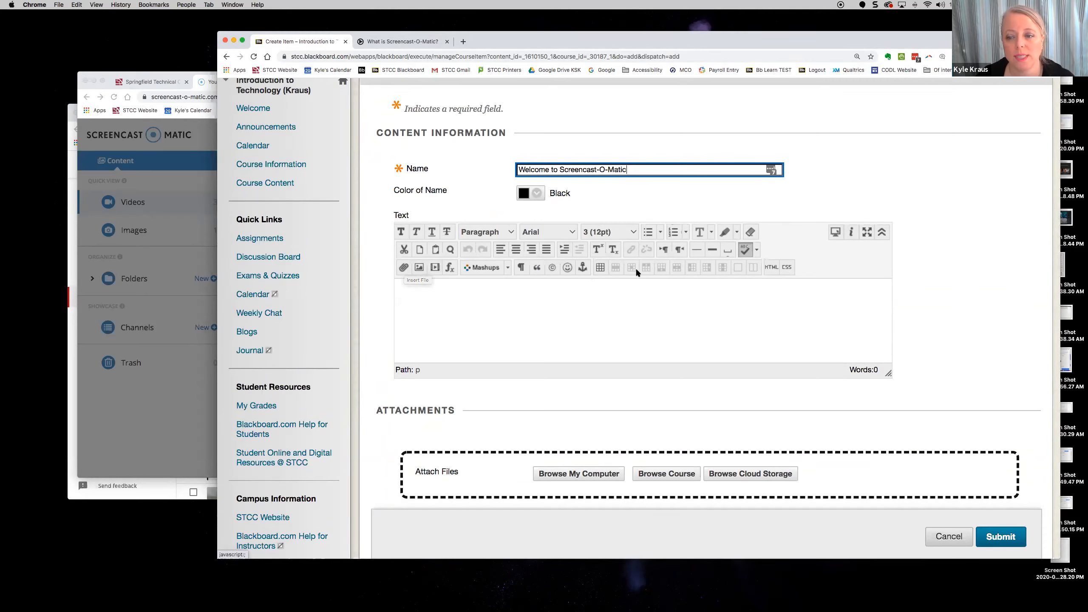
- Paste the 853×480 Screencast-O-Matic iframe embed code into the item text through HTML code view
click(770, 267)
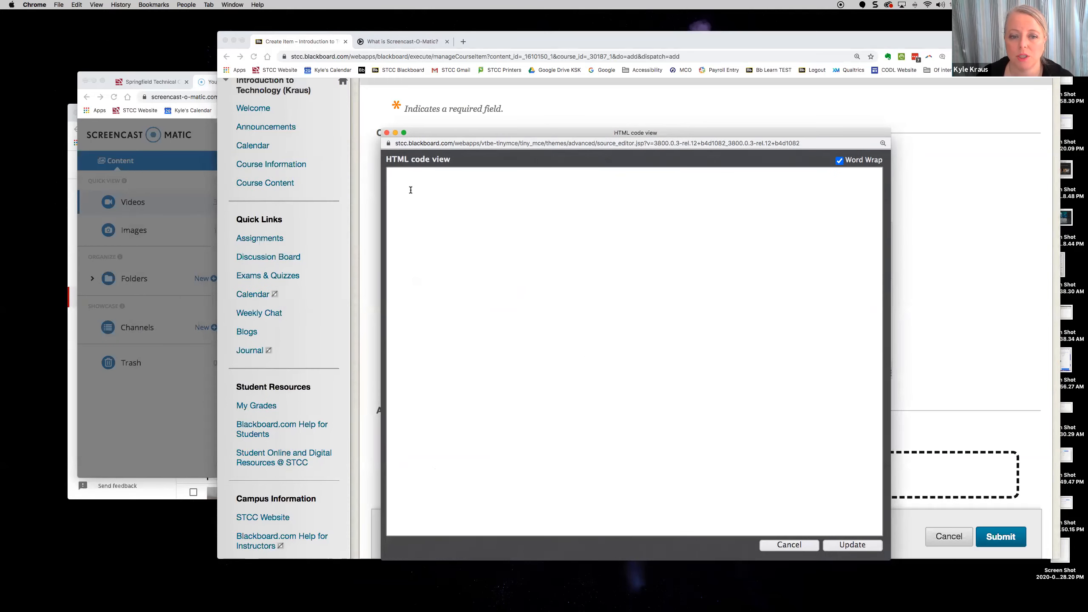
right_click(411, 189)
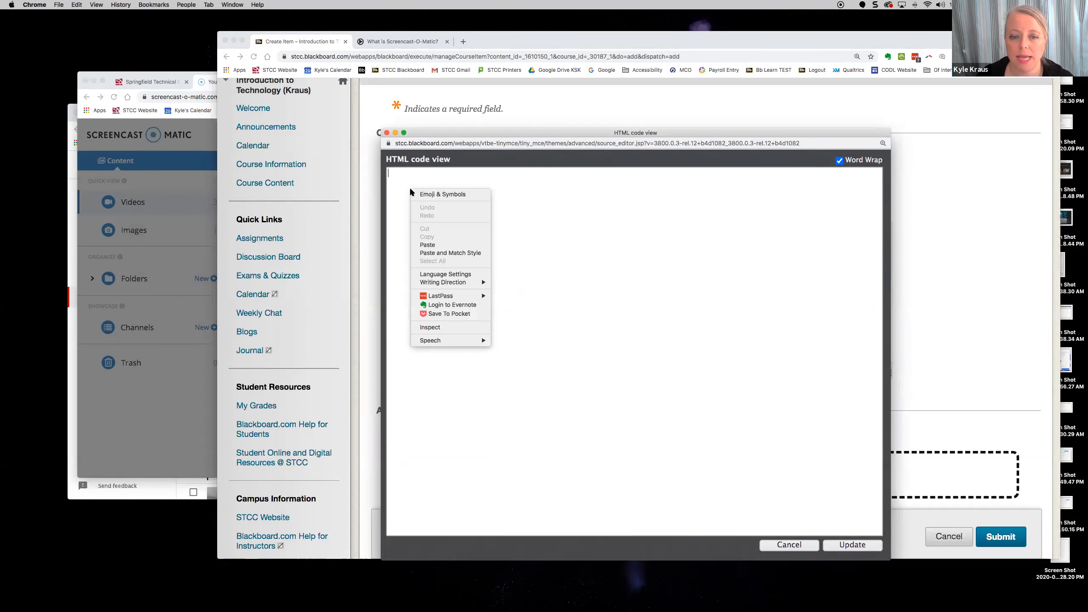
click(429, 245)
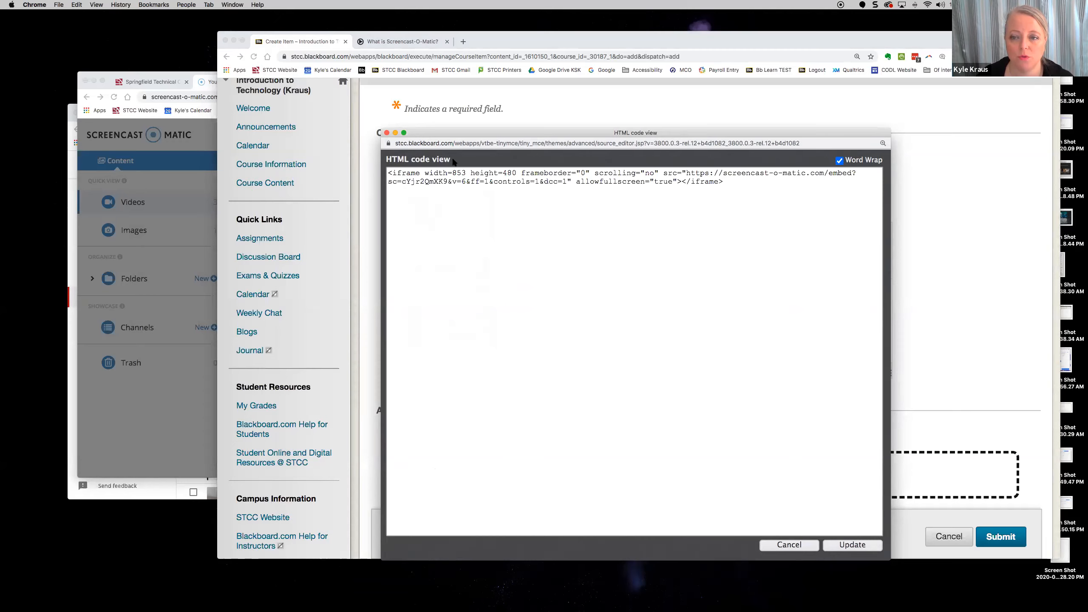
click(842, 549)
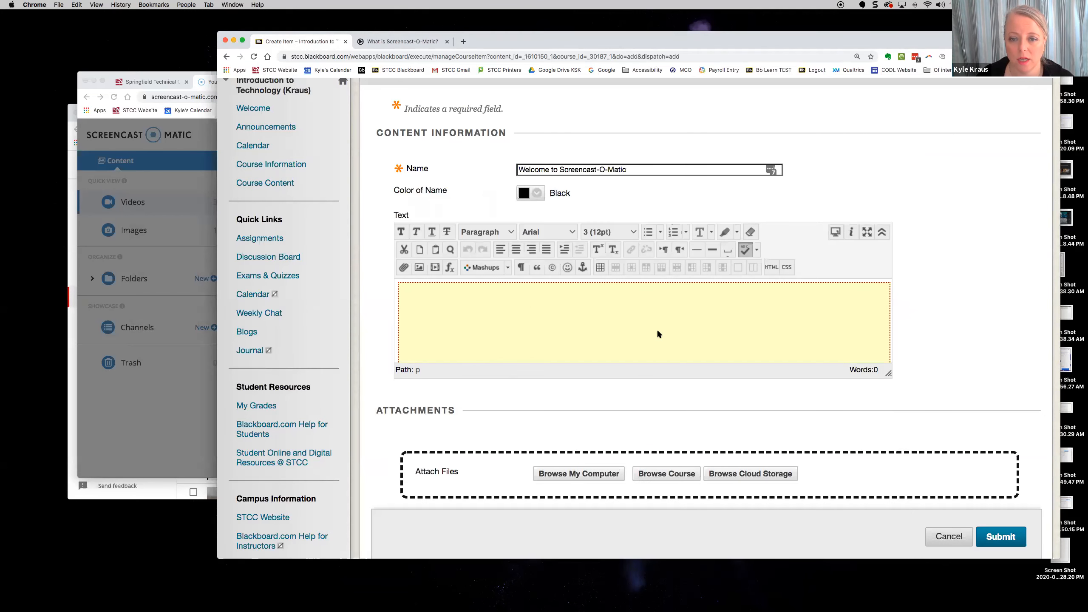
- Make the item's text area taller to make room below the embedded video
scroll(658, 331, down, 1)
scroll(658, 332, down, 3)
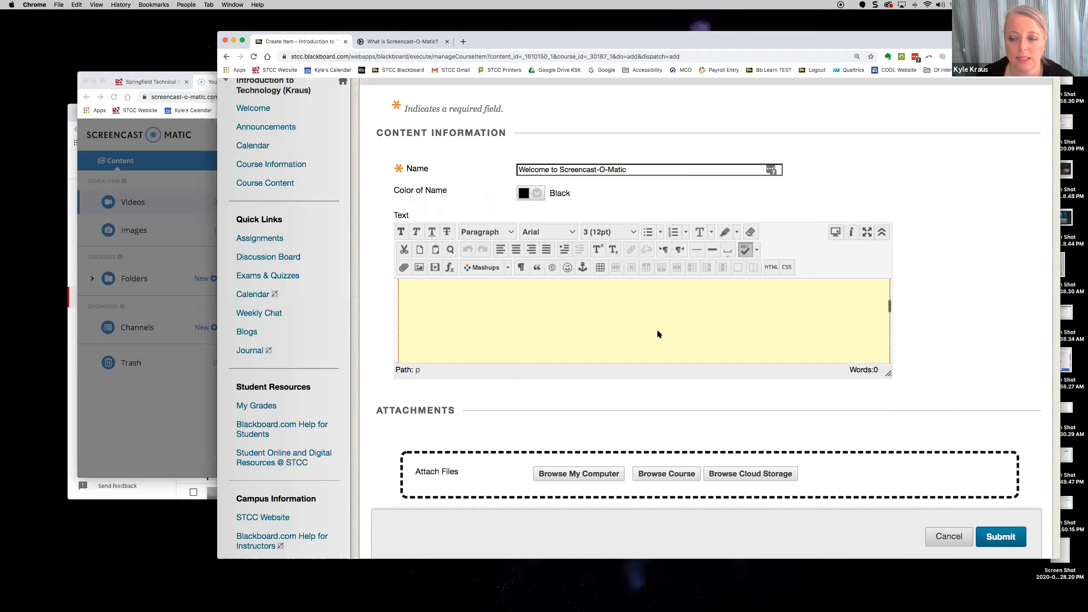
scroll(658, 332, down, 2)
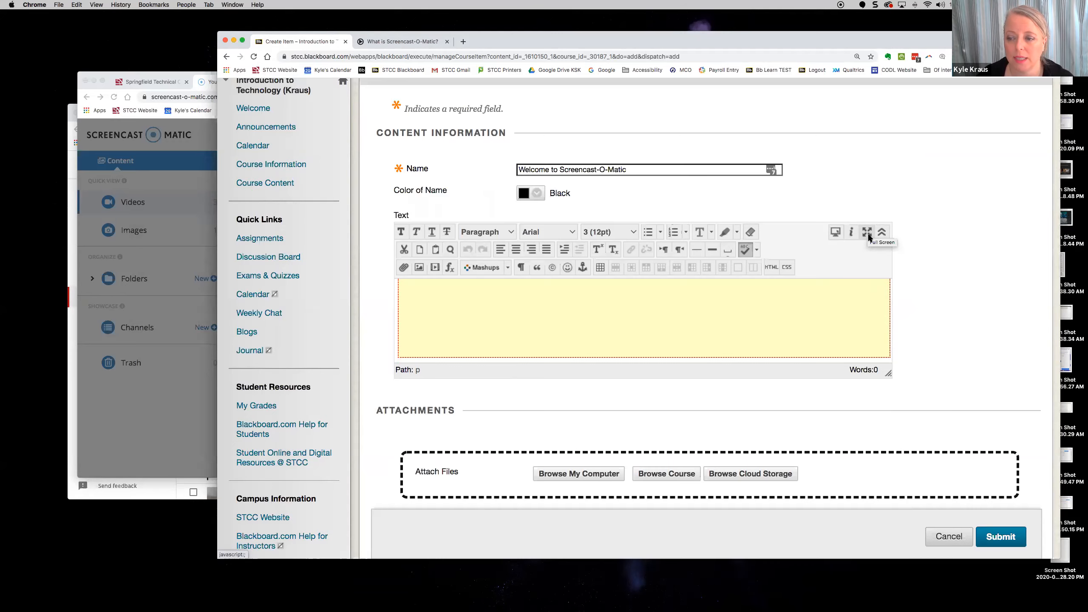
drag(887, 372, 906, 510)
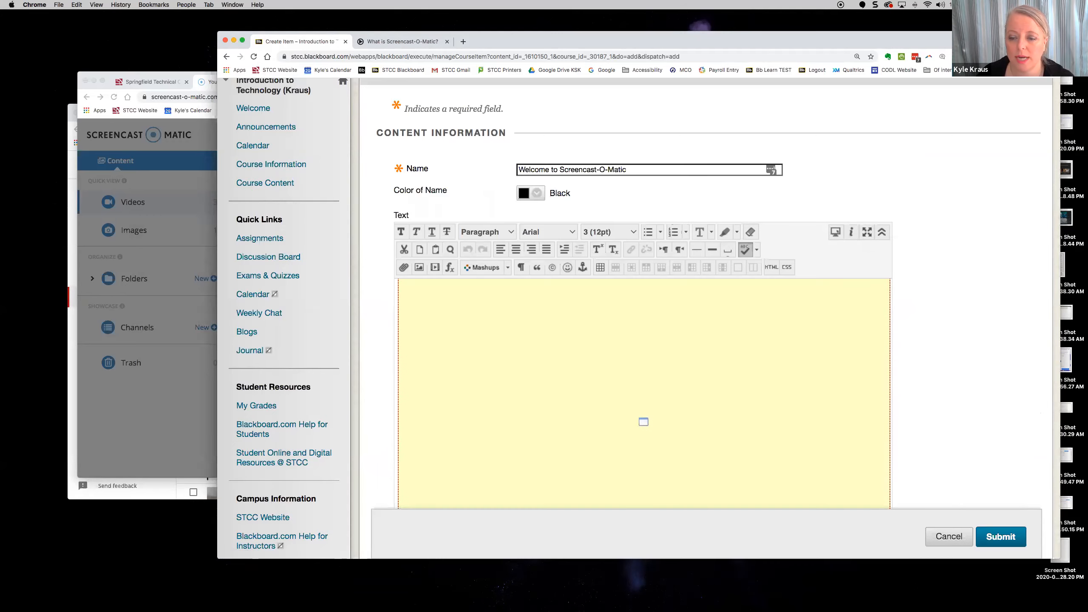
scroll(782, 377, down, 4)
scroll(750, 369, down, 2)
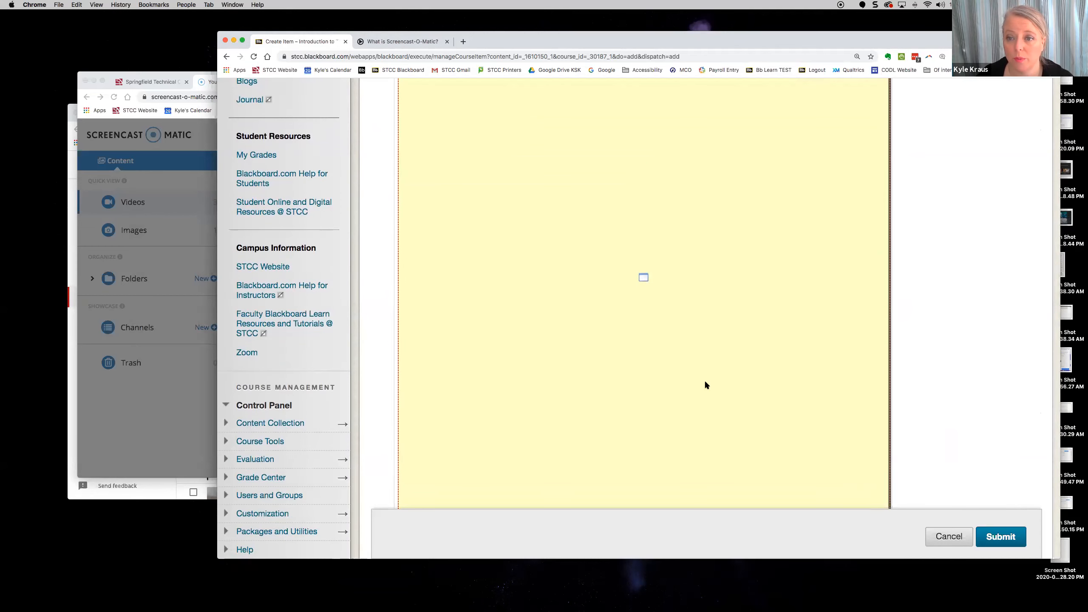
scroll(705, 383, up, 5)
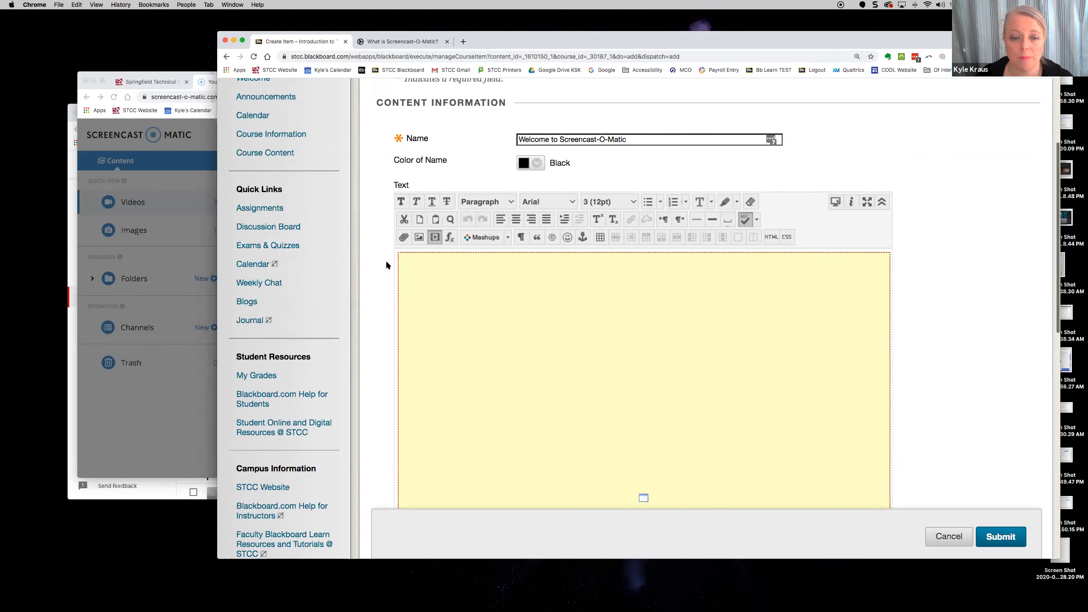
- Type the line 'Type something here', then start another 'Type something' line, fixing typos
click(396, 264)
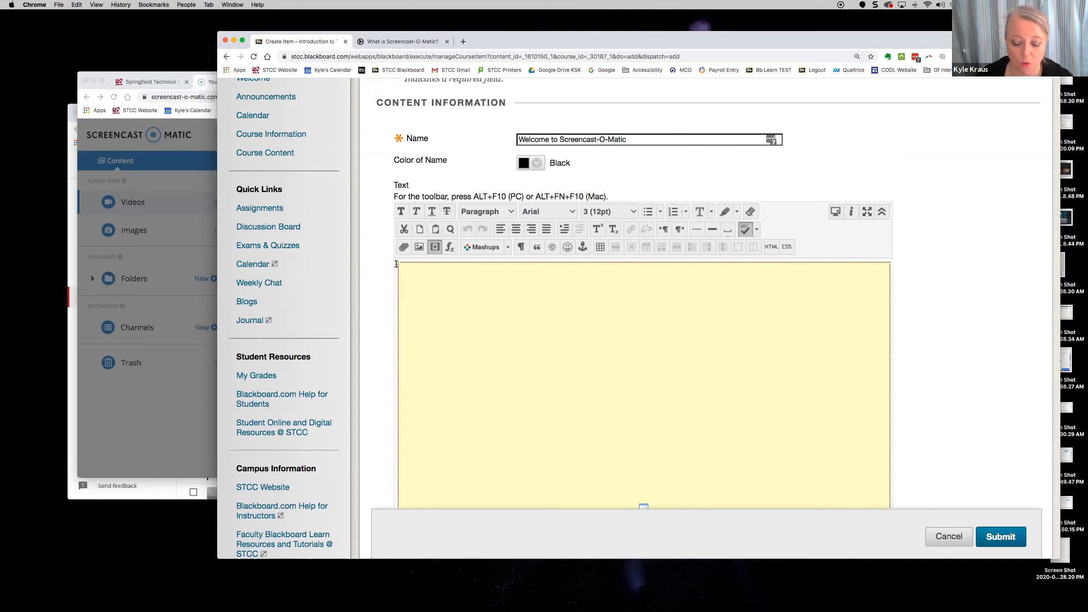
text(Type )
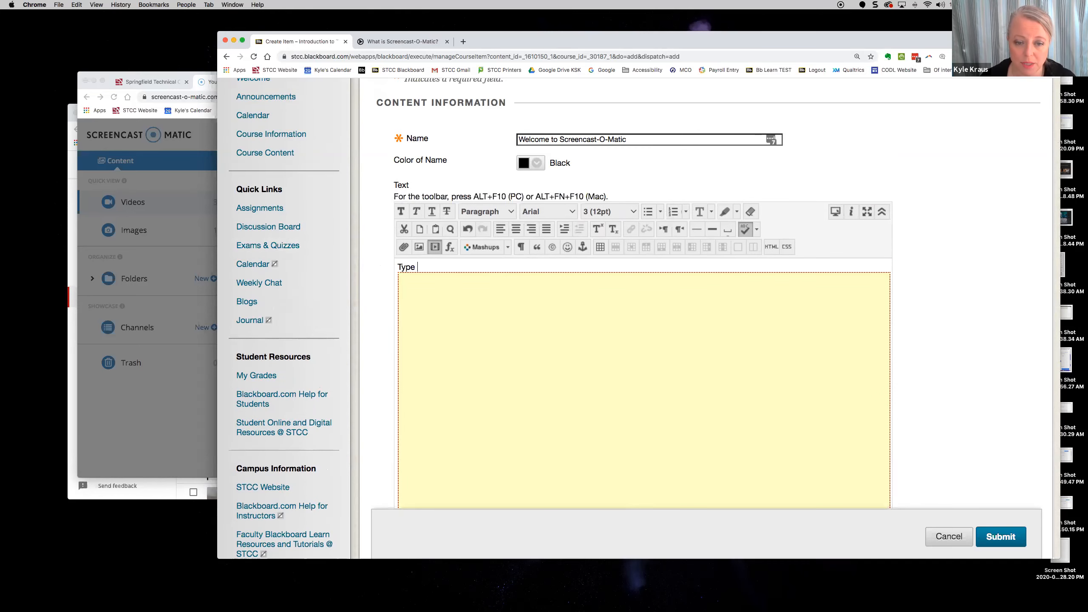
text(someyt)
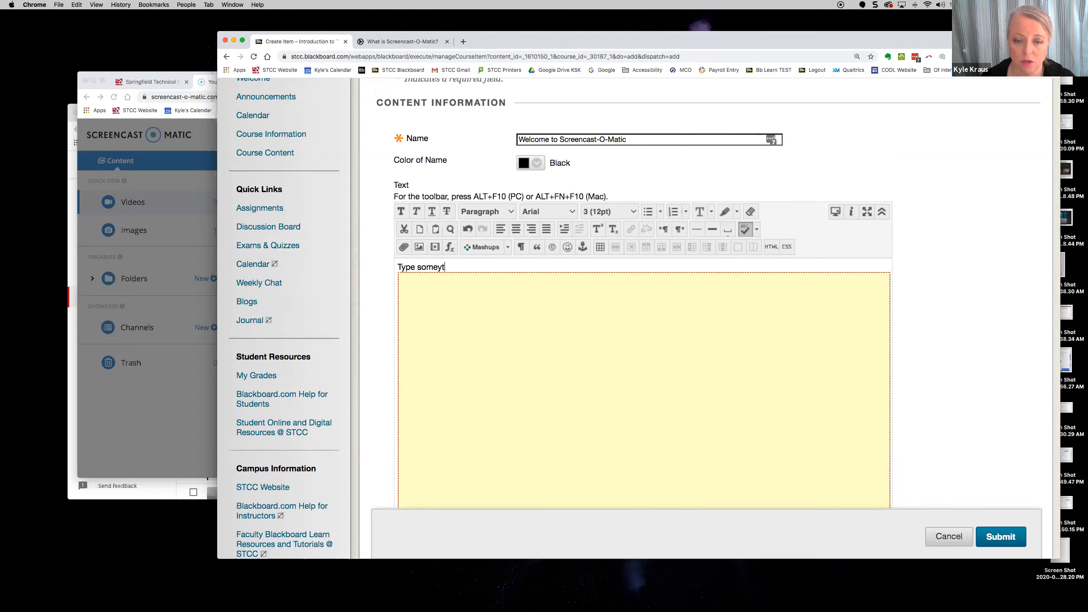
text(hining here)
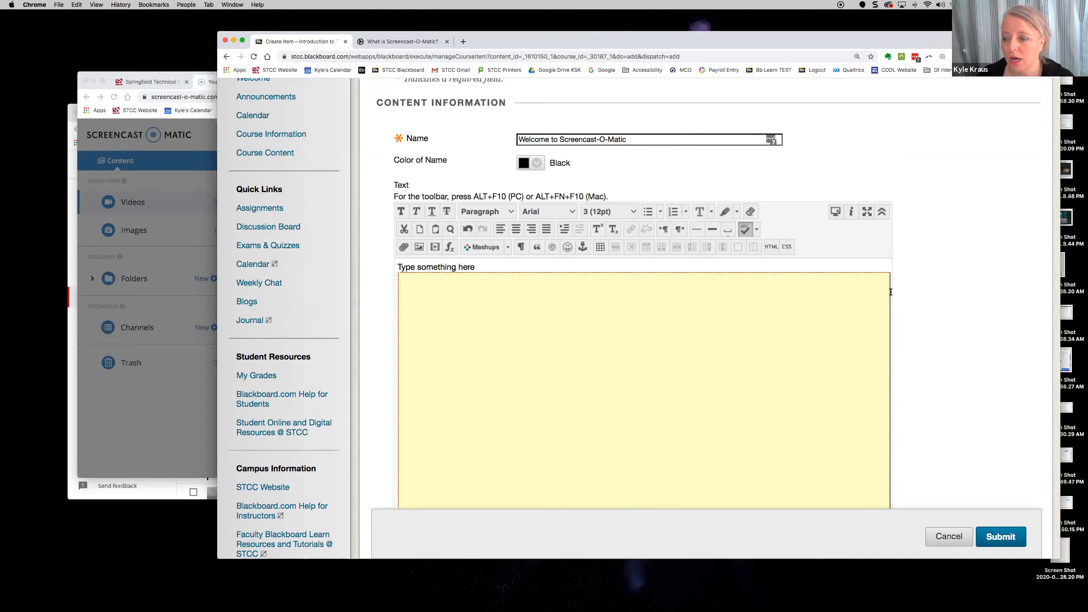
scroll(644, 302, down, 5)
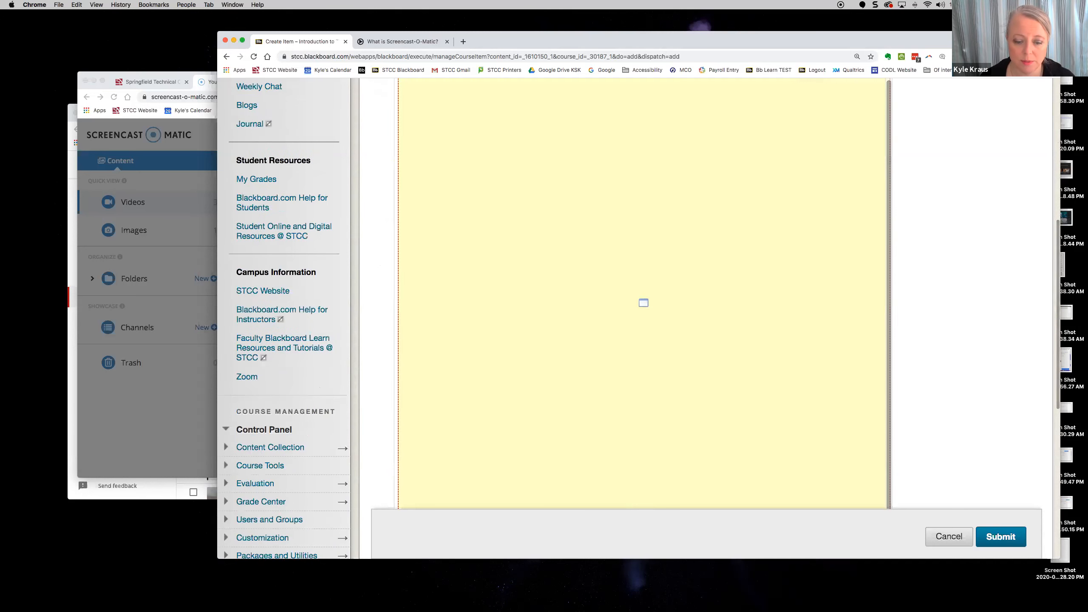
scroll(753, 292, down, 4)
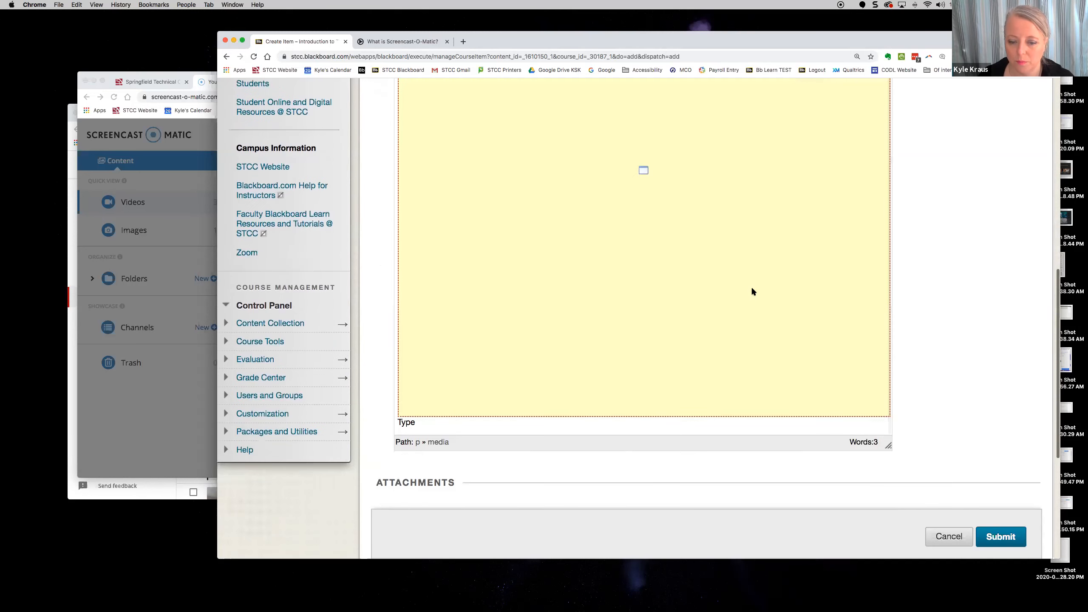
text(soem)
key(BackSpace)
key(BackSpace)
text(mething here)
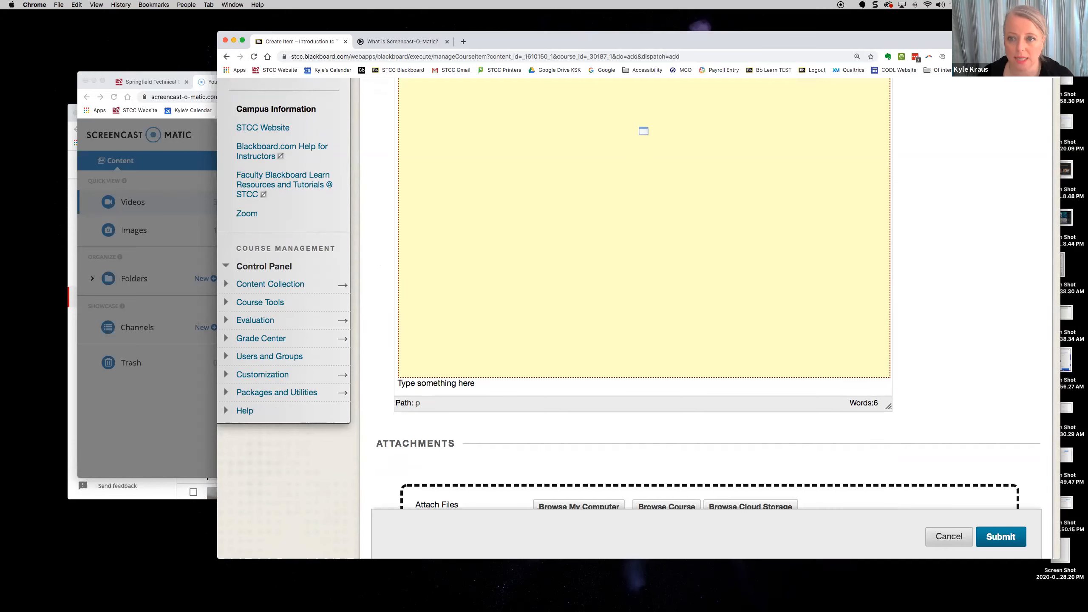
- Submit the new Welcome to Screencast-O-Matic item
scroll(986, 552, down, 2)
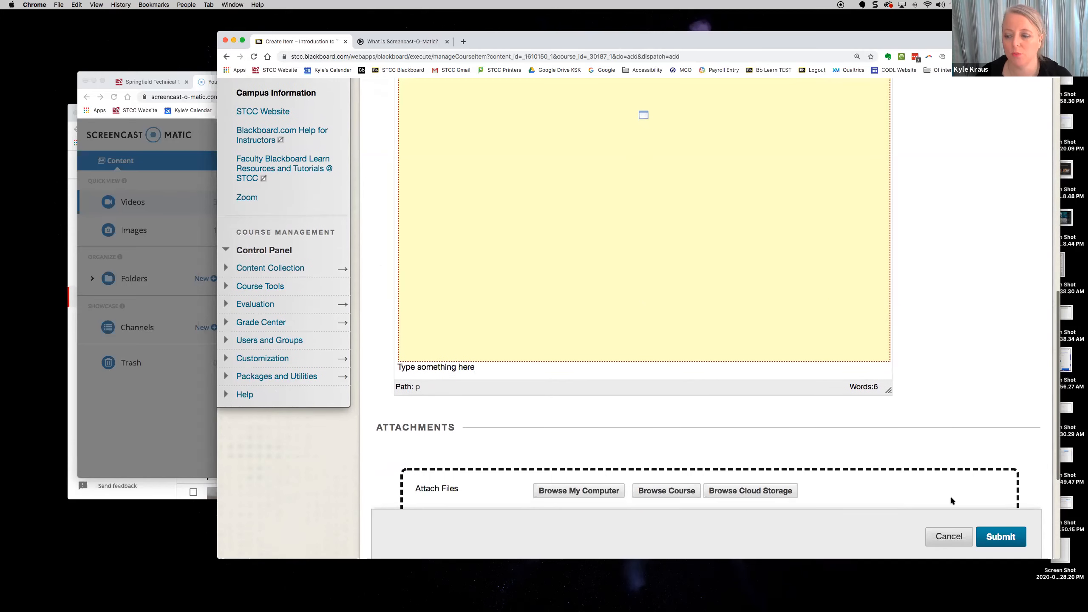
scroll(675, 446, down, 5)
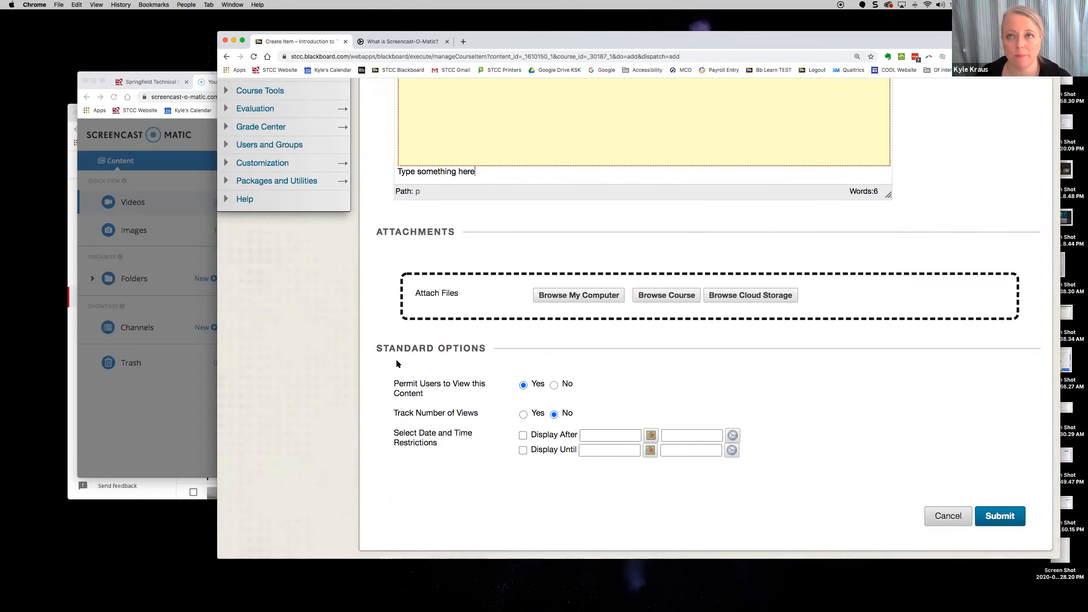
click(1004, 519)
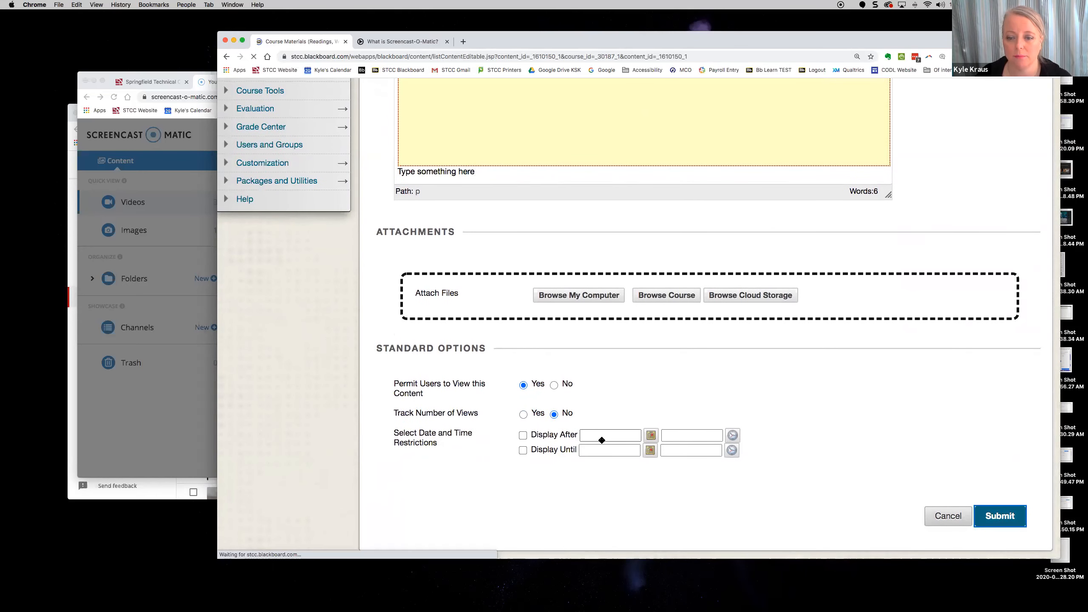
- Play the item's embedded video on Course Materials, turn captions off, pause it, and switch to YouTube Studio
scroll(602, 440, down, 15)
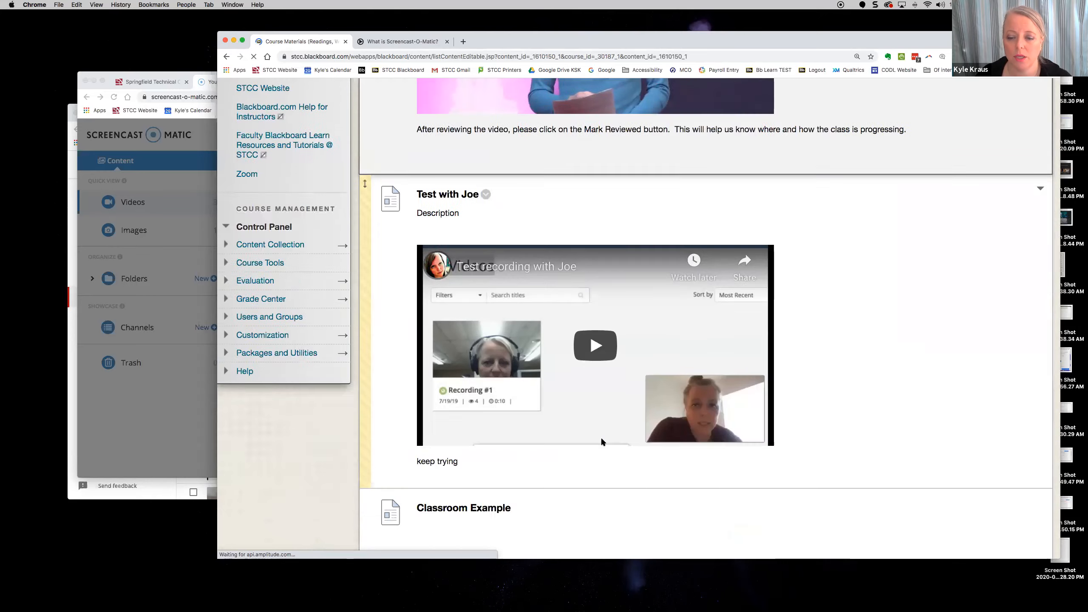
scroll(600, 437, down, 15)
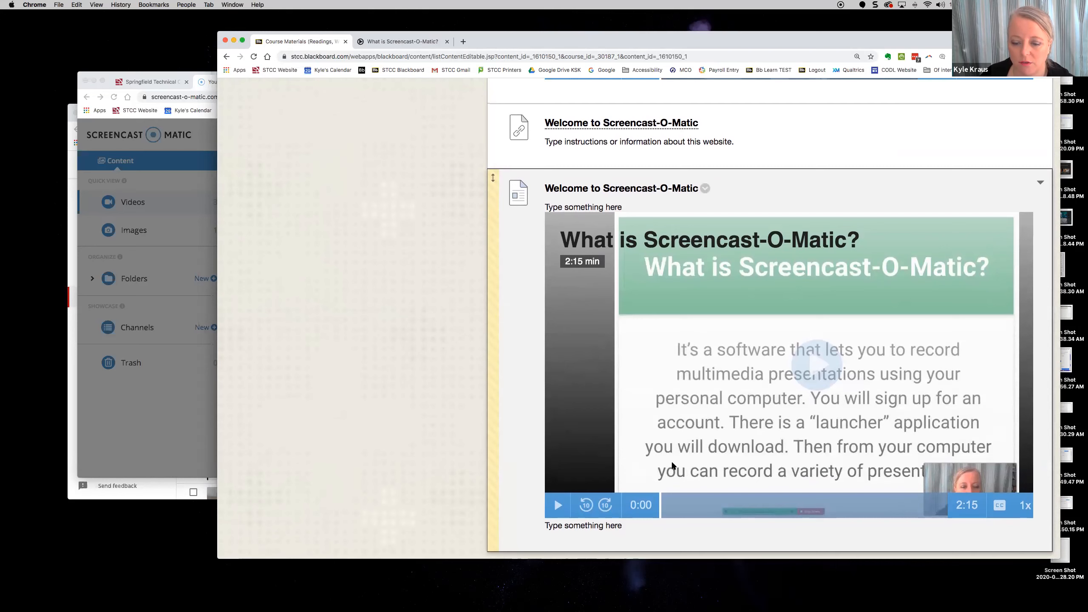
click(555, 506)
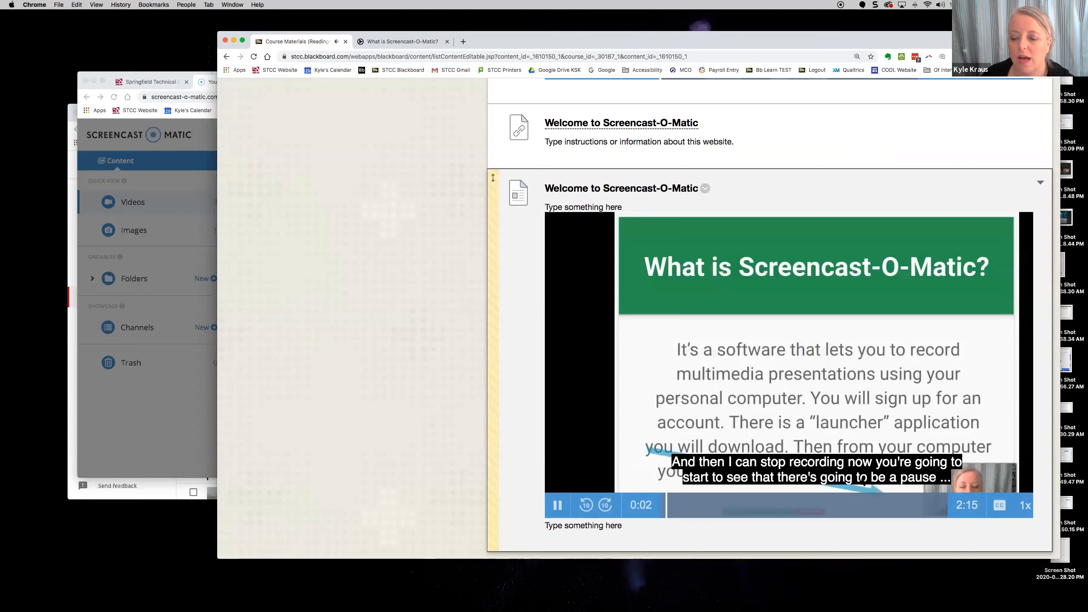
click(999, 506)
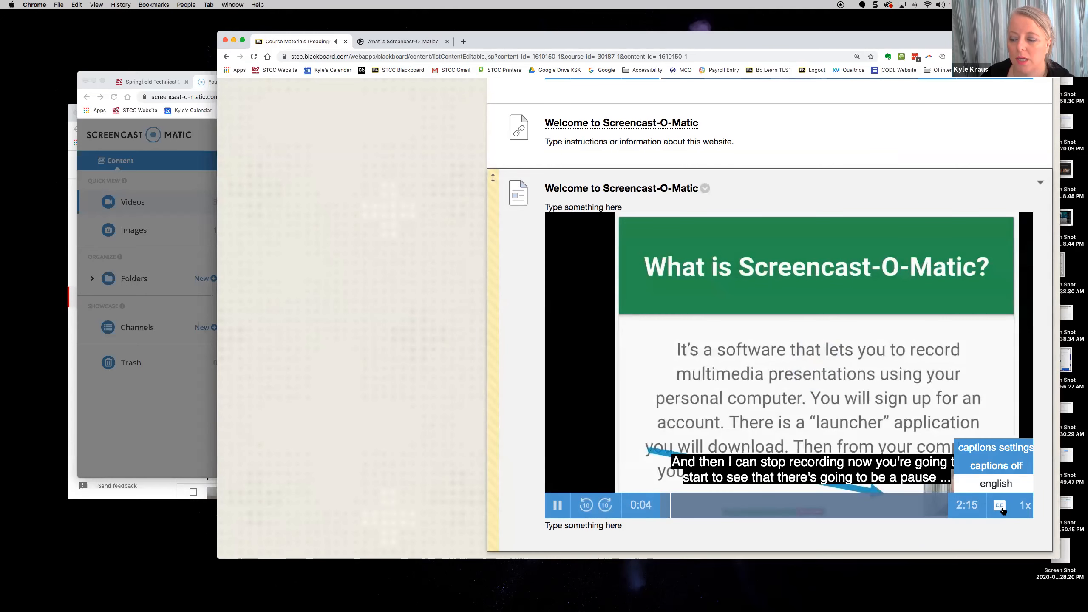
click(995, 467)
click(558, 505)
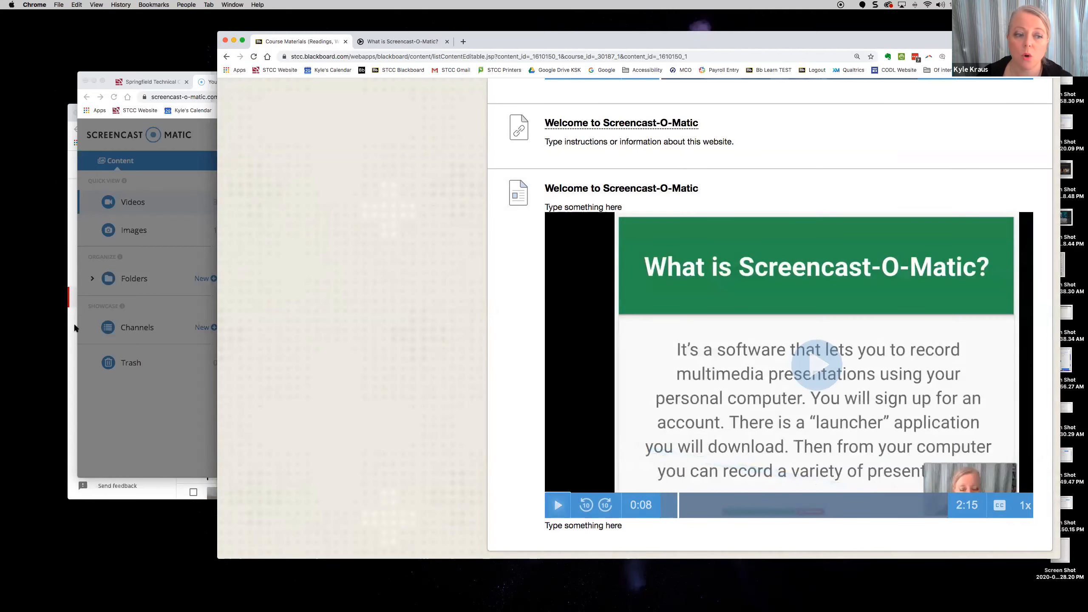
click(72, 324)
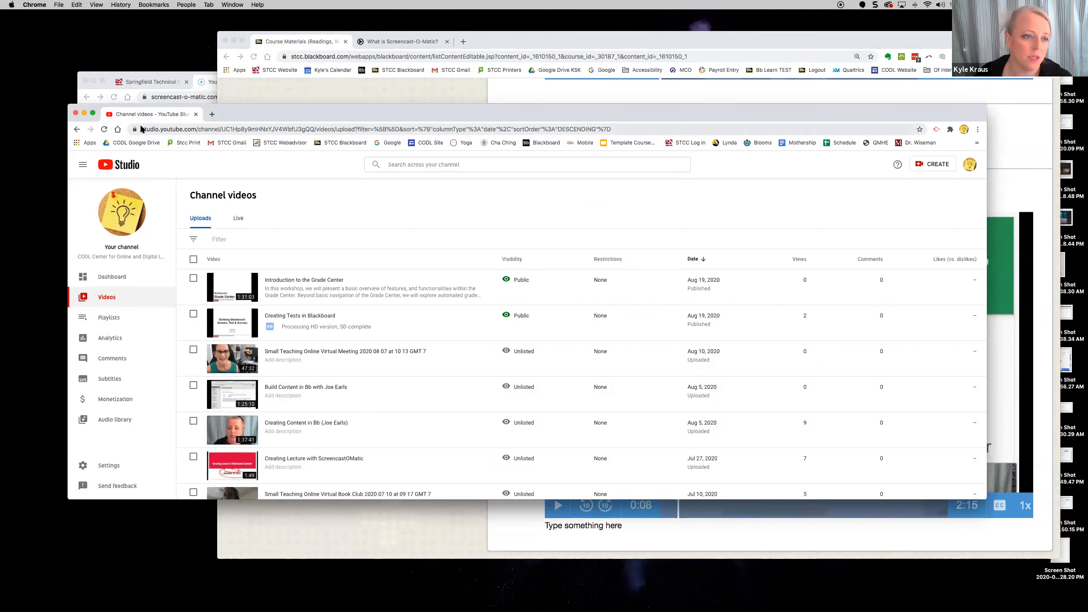
- Rearrange the YouTube Studio and Blackboard windows, showing the Channel videos list
click(84, 113)
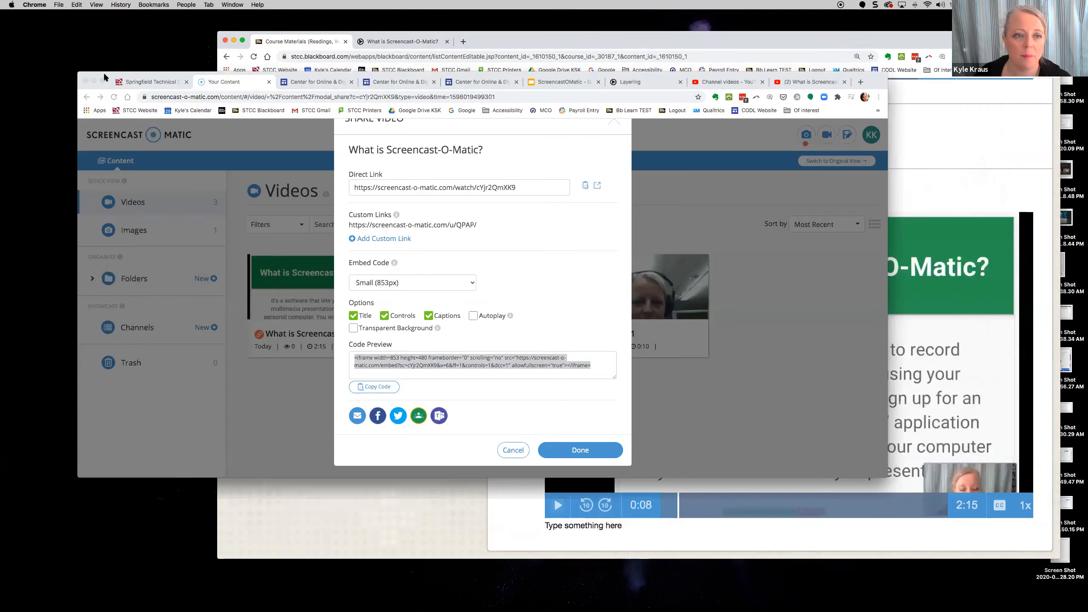
click(718, 82)
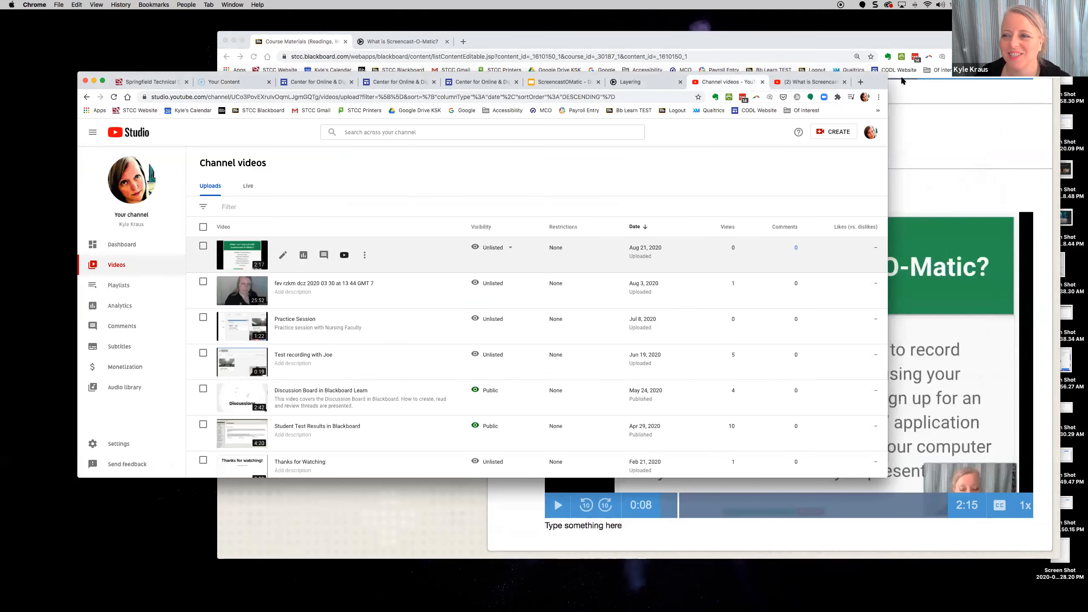
drag(874, 82, 833, 174)
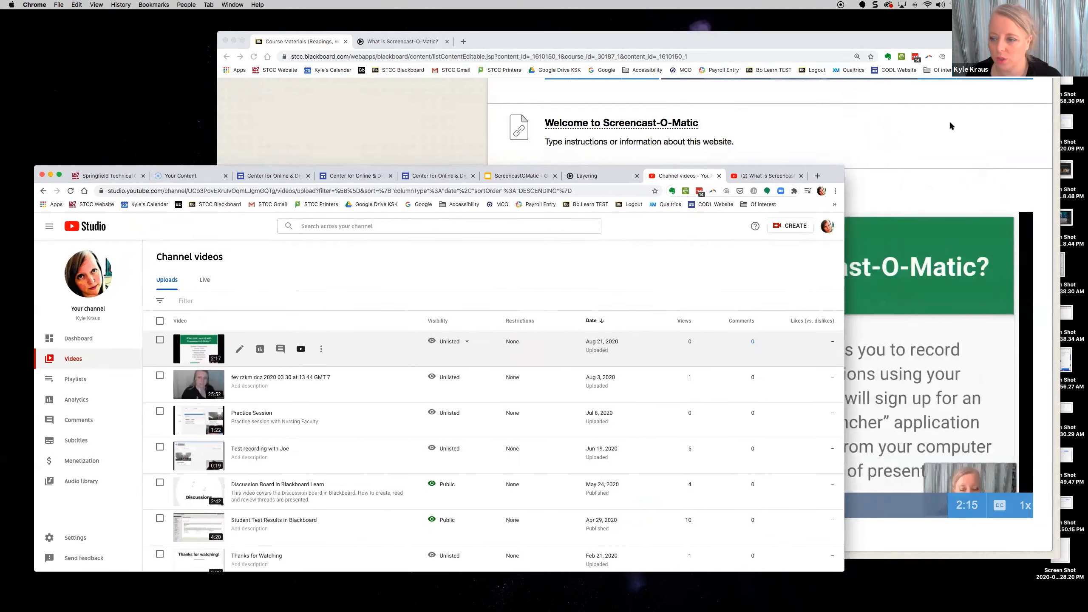
click(948, 121)
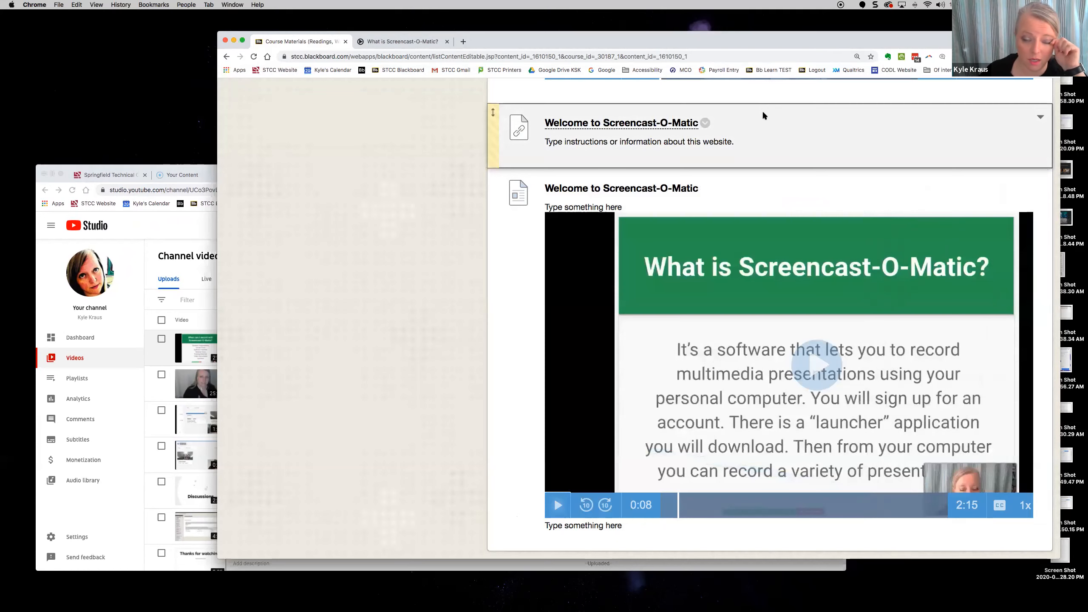
drag(782, 39, 801, 29)
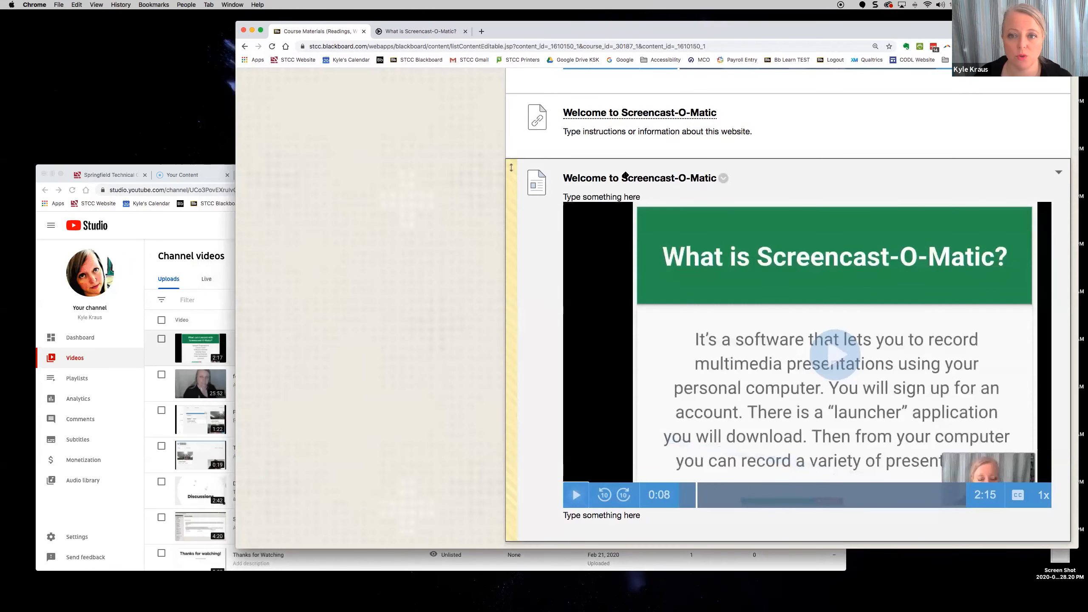
scroll(626, 174, up, 2)
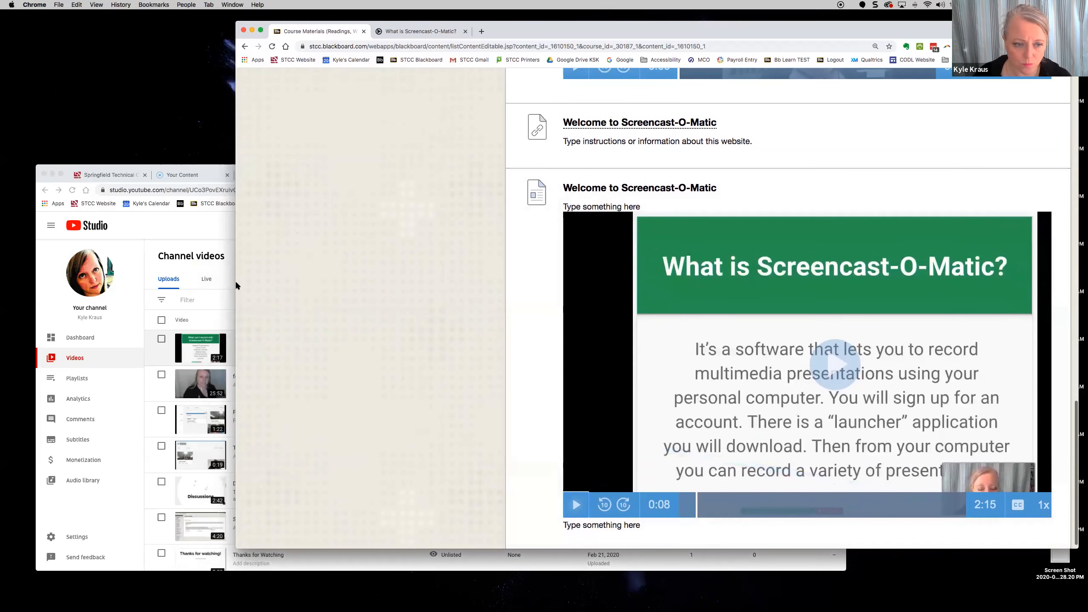
- Open the newest unlisted upload on its YouTube watch page in a new tab
click(227, 290)
mouse_move(265, 356)
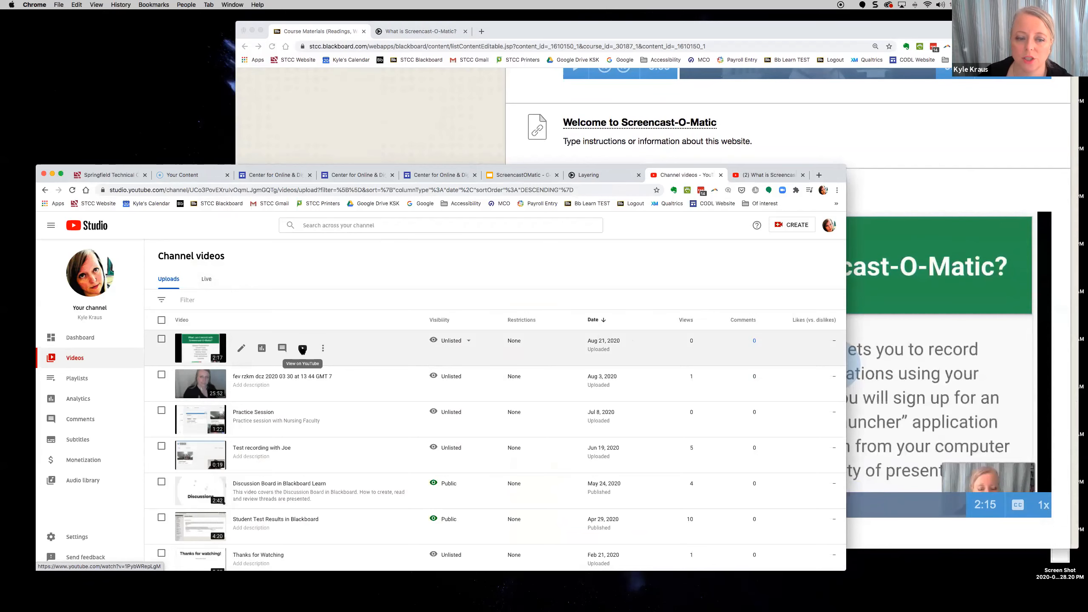
click(303, 349)
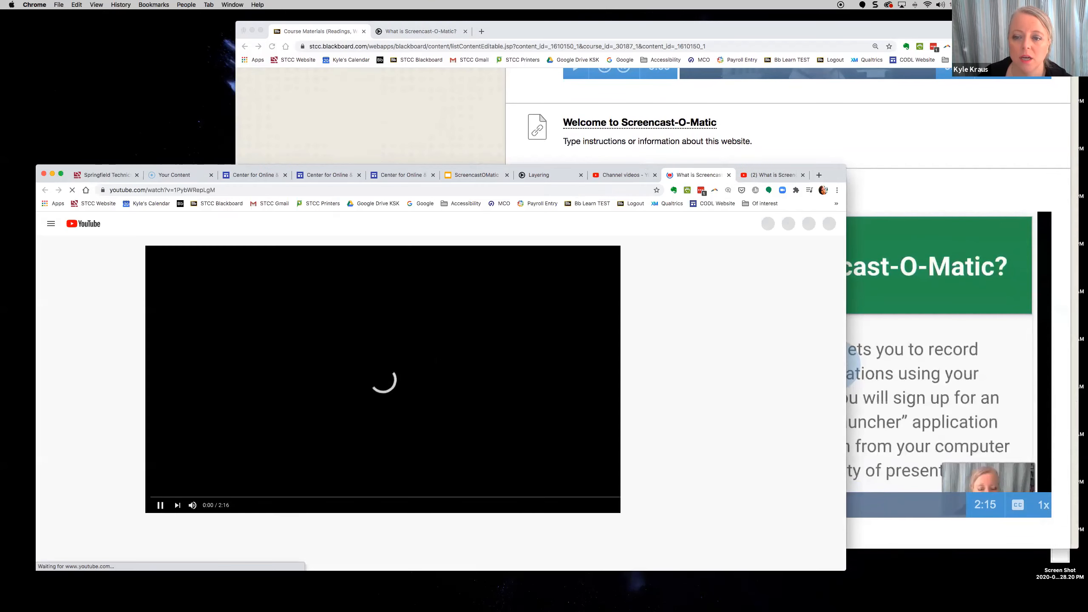
- Pause the YouTube video and move its window to the top of the screen
drag(809, 178, 806, 137)
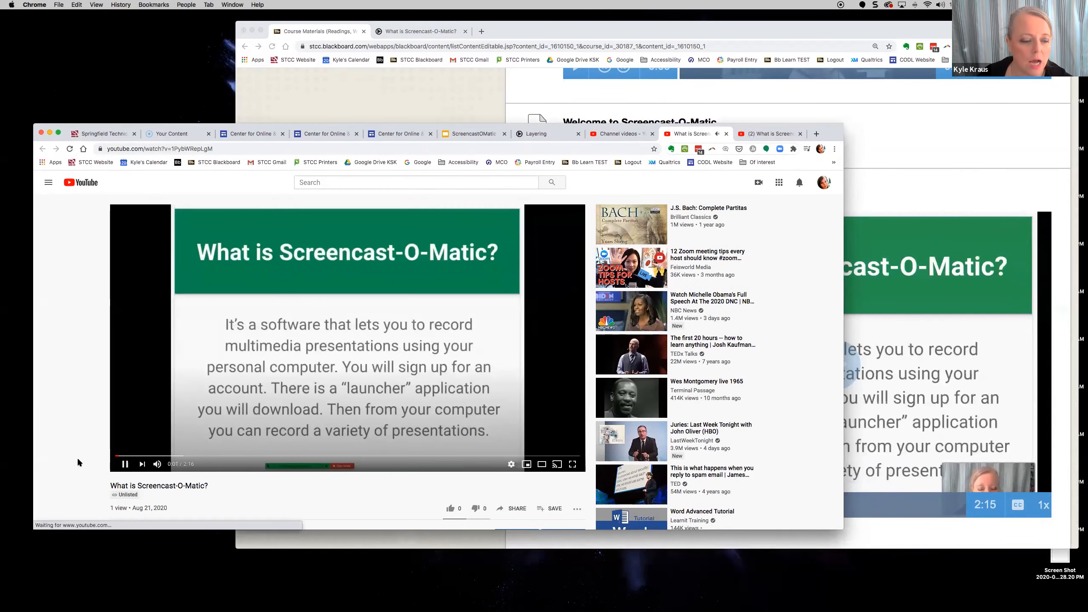
click(124, 464)
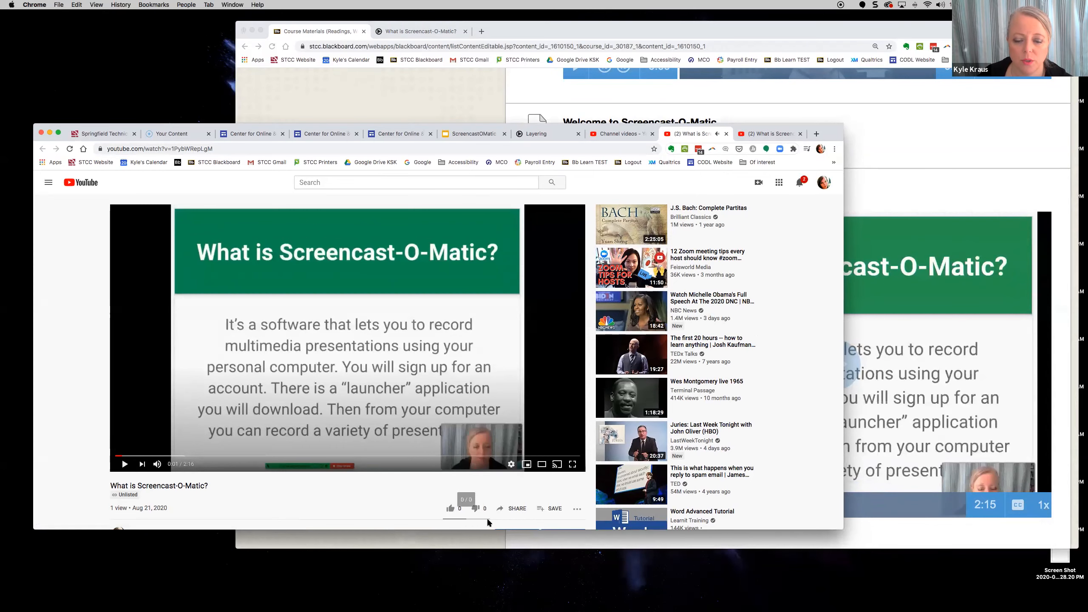
drag(832, 134, 829, 31)
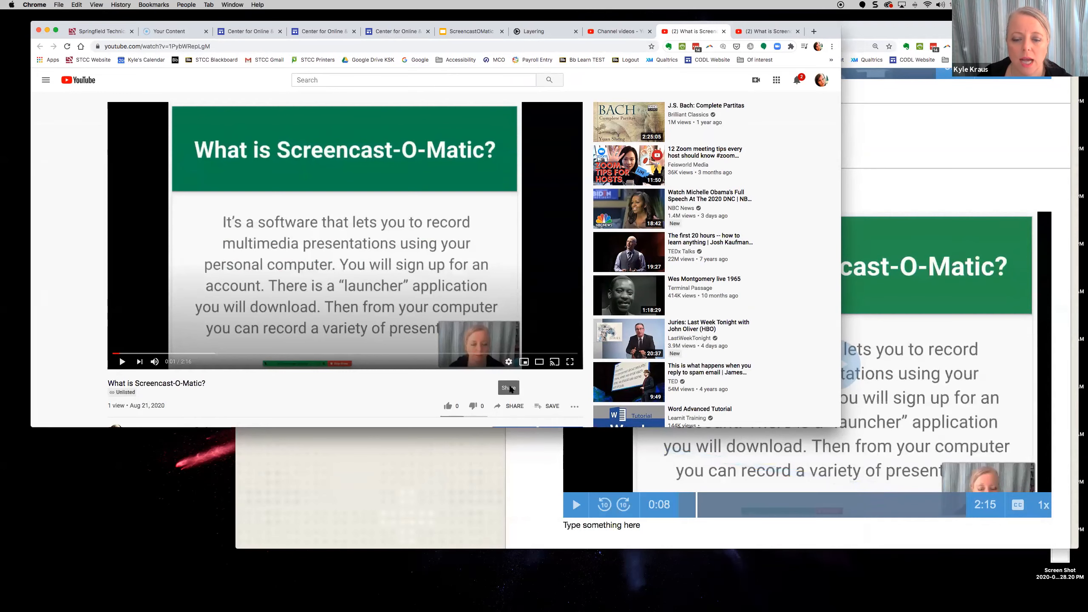
- Copy the video's youtu.be share link with no start time, then return to Blackboard
click(512, 408)
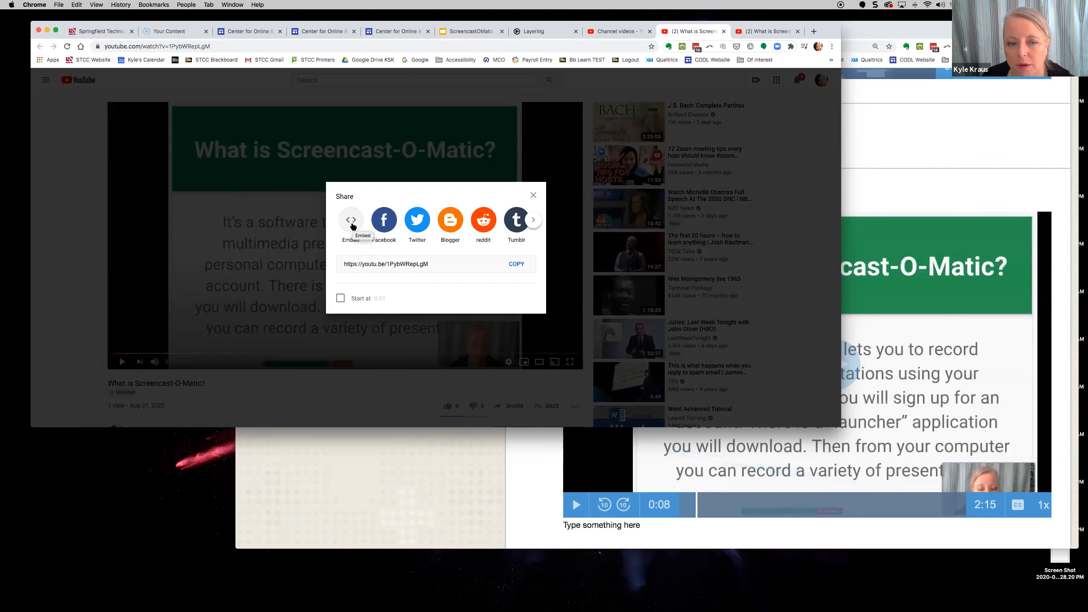
click(340, 298)
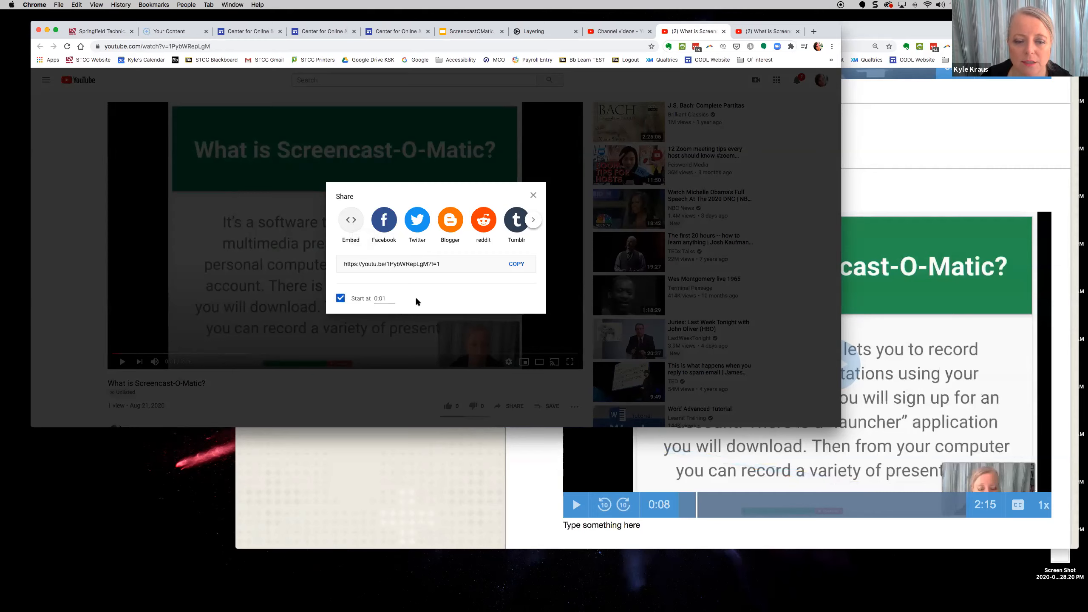
click(340, 299)
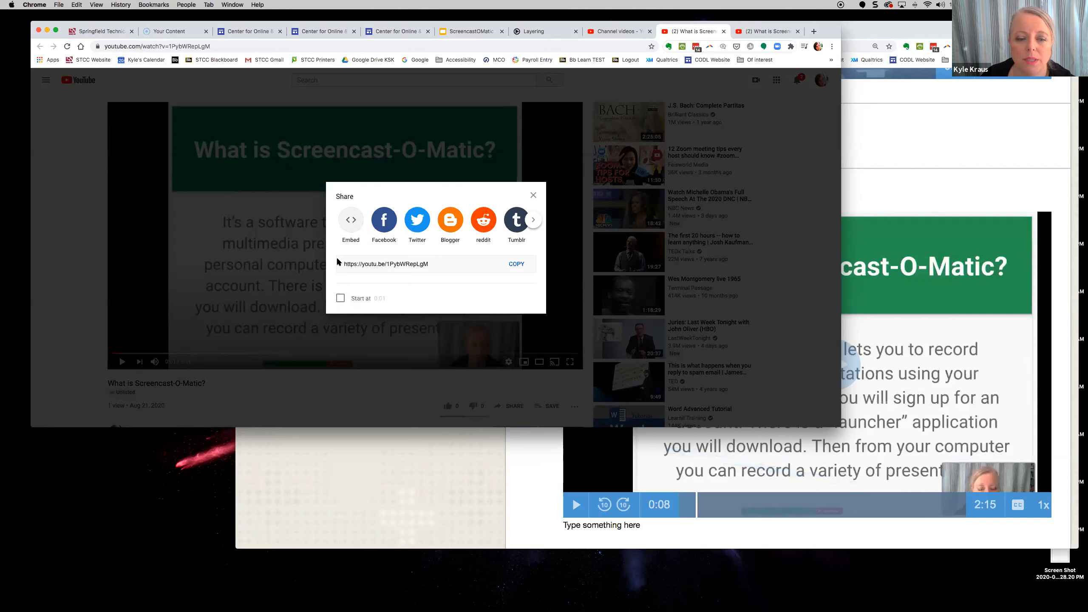
click(515, 264)
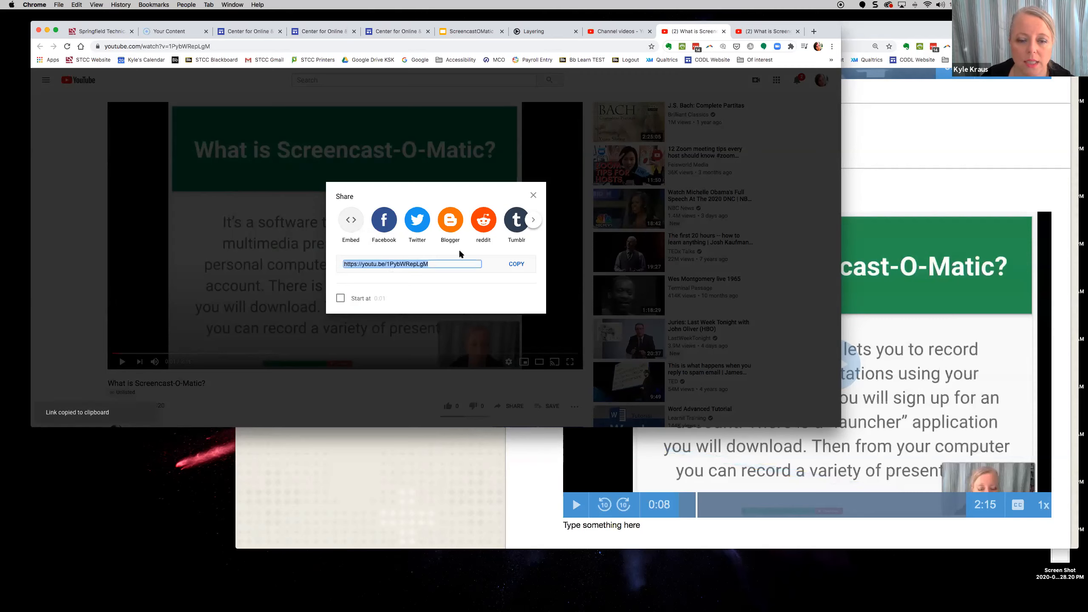
click(456, 456)
drag(544, 30, 479, 81)
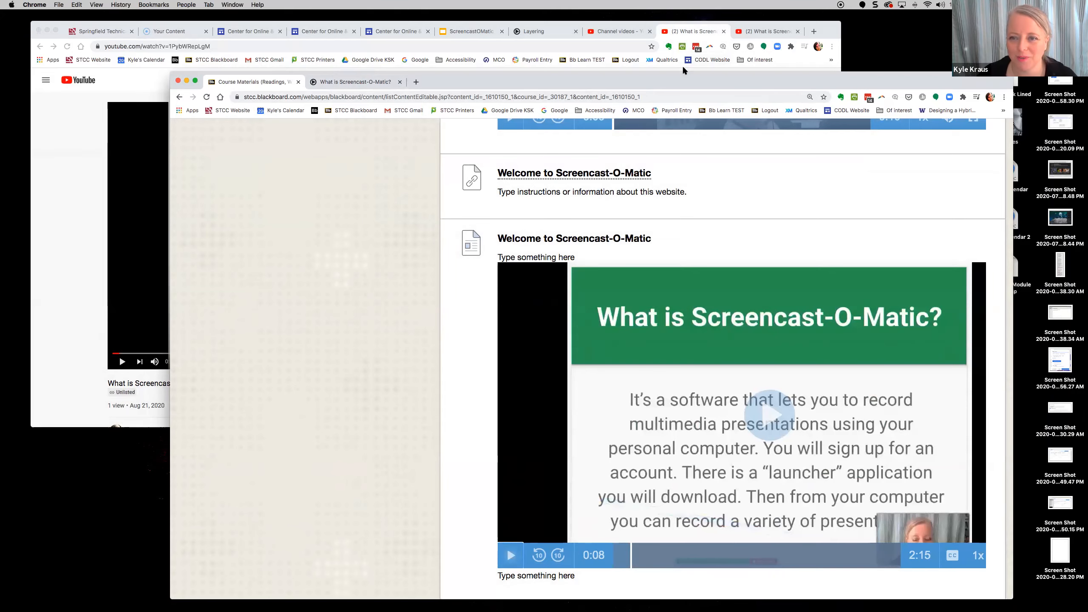
- Reposition the Blackboard window and open the Build Content dropdown on Course Materials
drag(681, 81, 661, 62)
scroll(598, 238, up, 20)
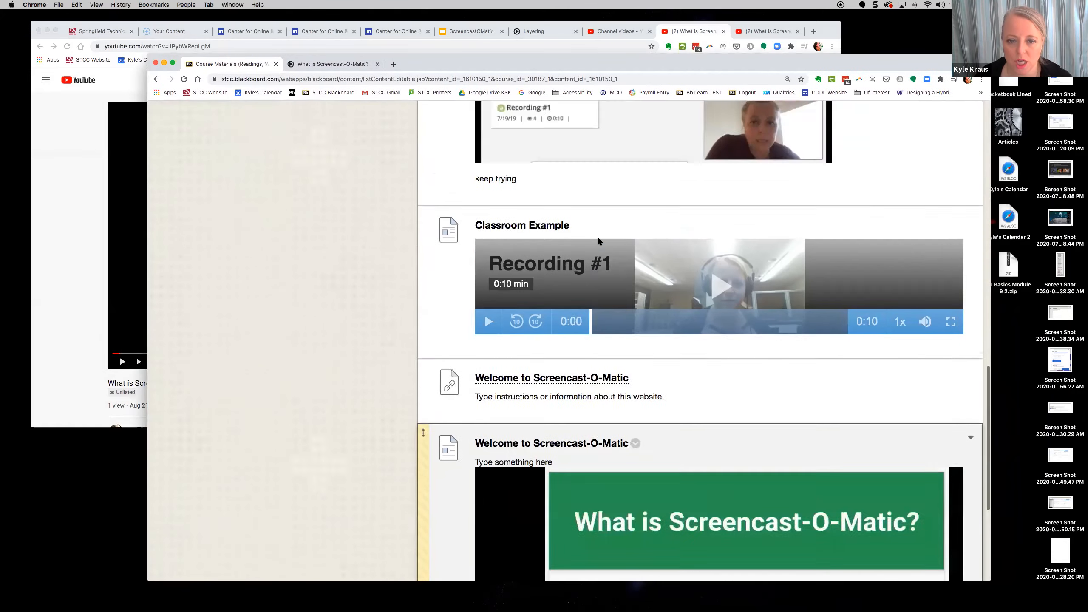
scroll(597, 240, up, 8)
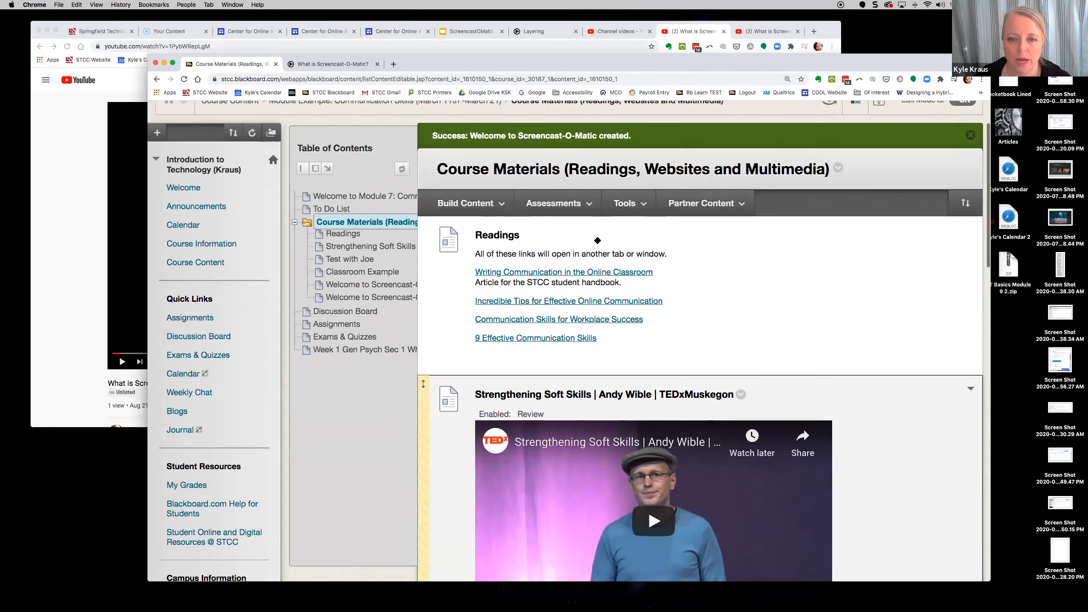
click(467, 275)
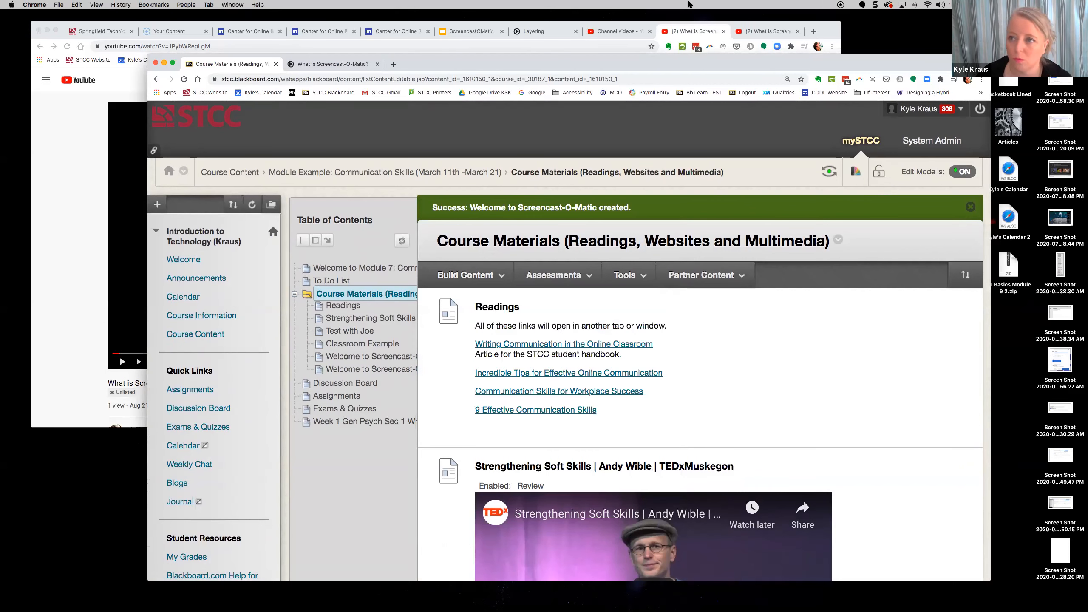
click(915, 5)
click(928, 5)
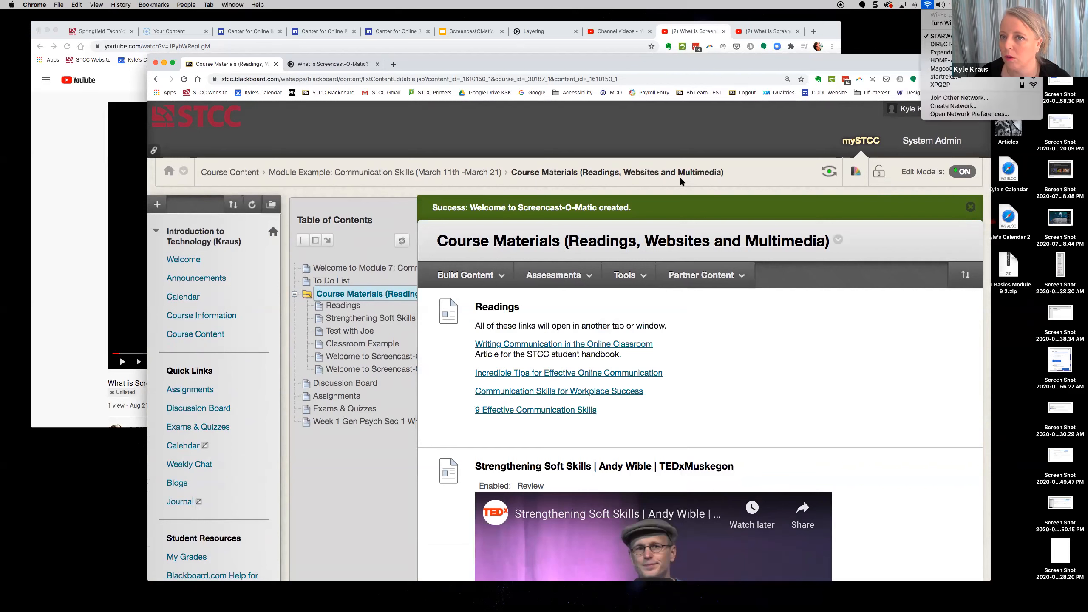
drag(670, 65, 658, 37)
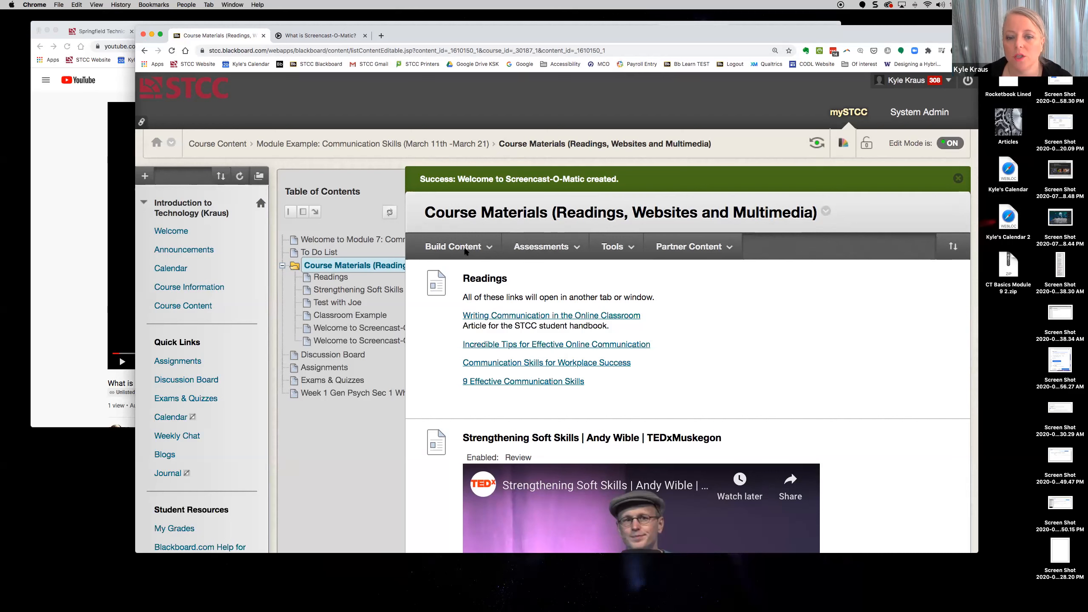
drag(461, 316, 652, 323)
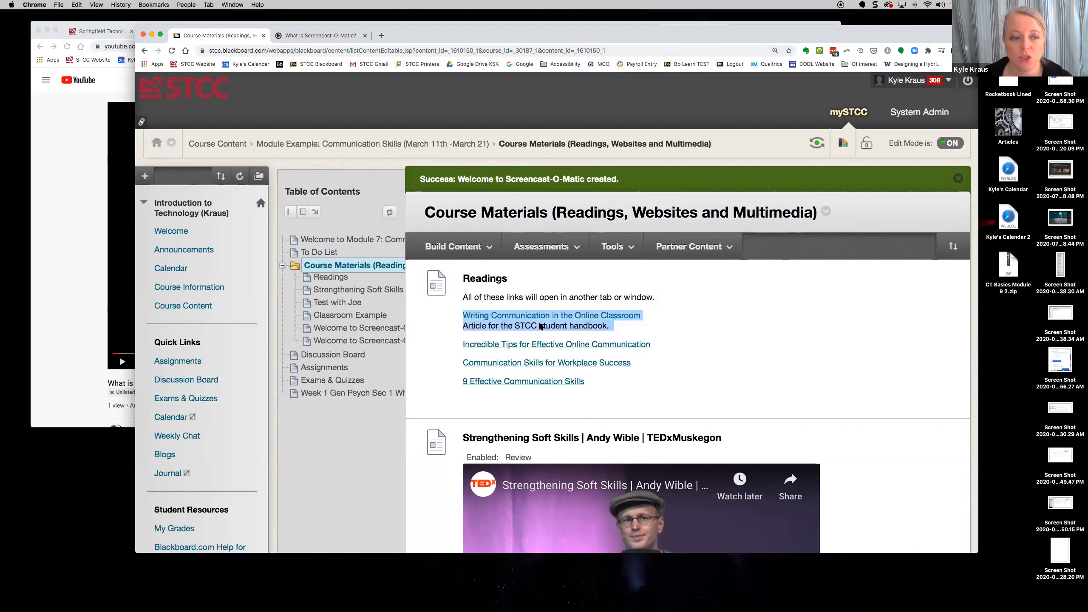
click(452, 249)
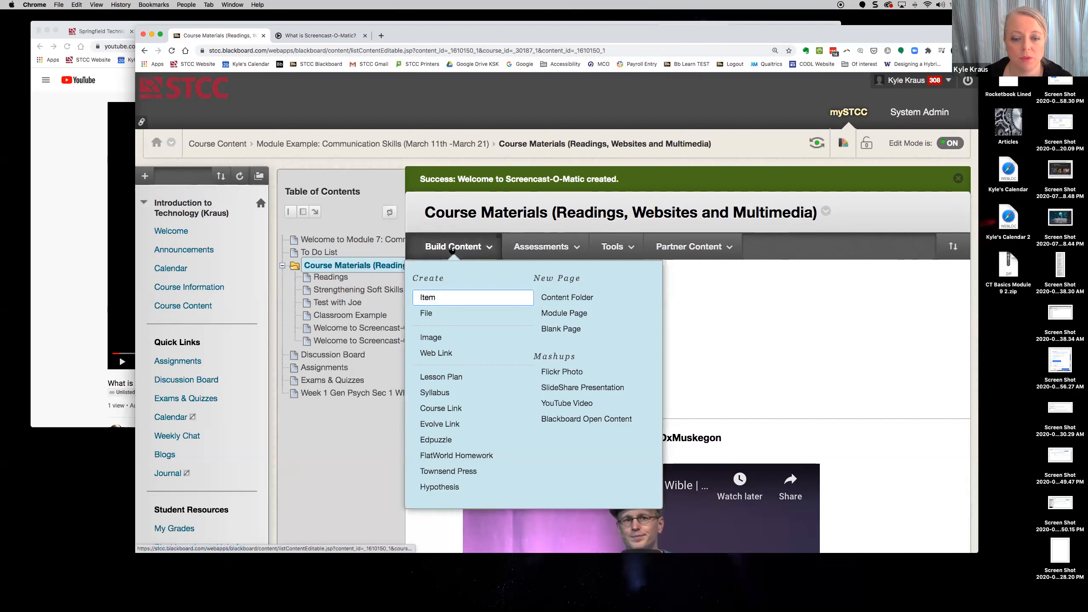
- Create a new Build Content item named 'Welcome'
click(435, 299)
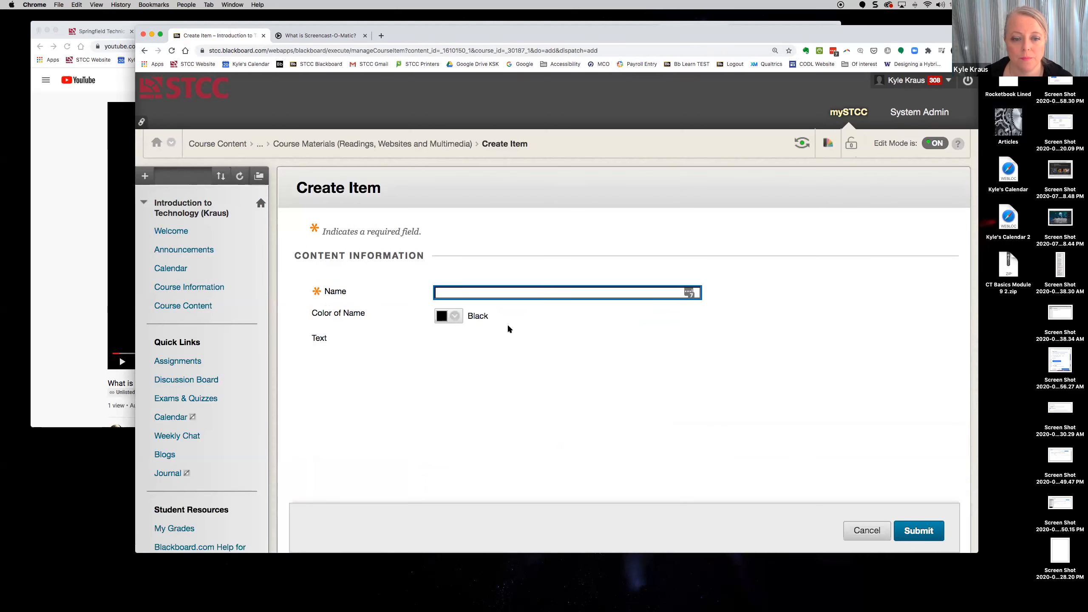
text(WElcome)
key(BackSpace)
key(BackSpace)
key(BackSpace)
key(BackSpace)
key(BackSpace)
key(BackSpace)
text(elcome)
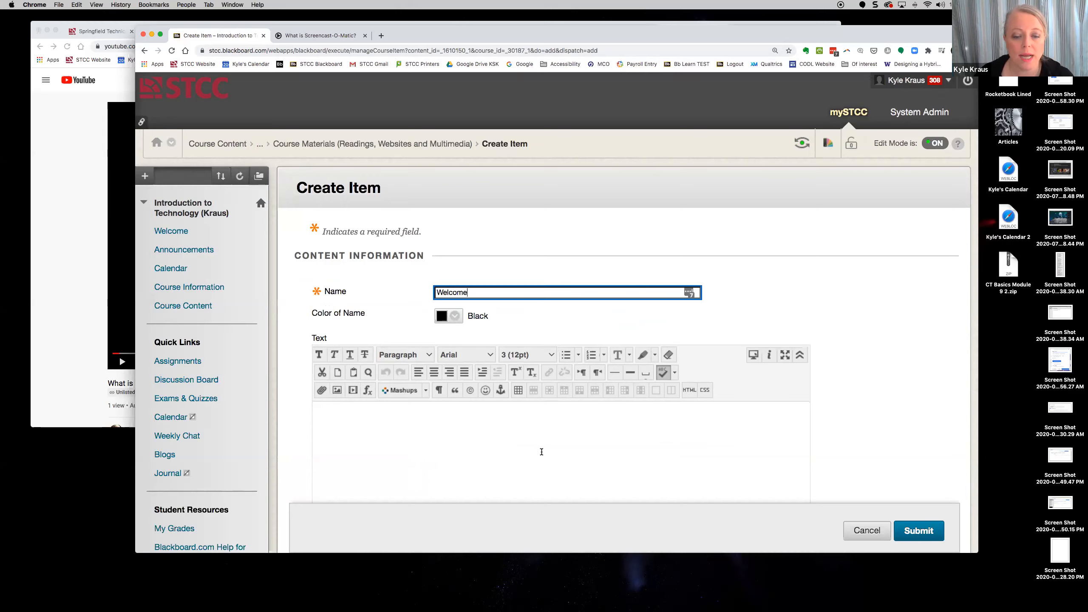
- Write 'Please watch this video, Welcome to Screencast-O-Matic before reading the chapter.' and link the video title
scroll(542, 452, down, 2)
click(364, 379)
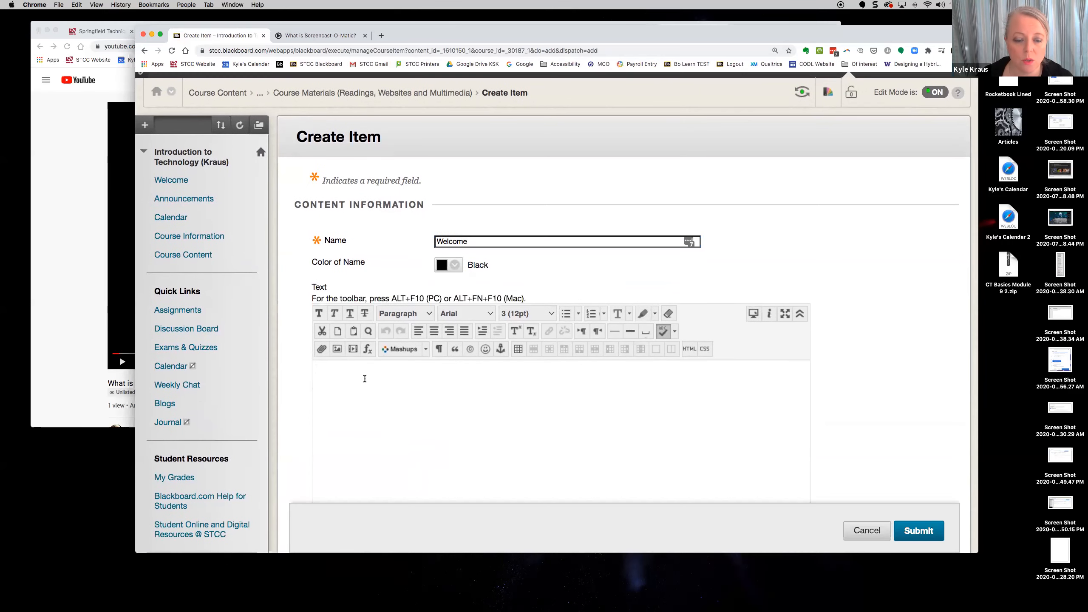
text(Welcome to SCreencast-O-Matic)
click(373, 371)
key(BackSpace)
text(c)
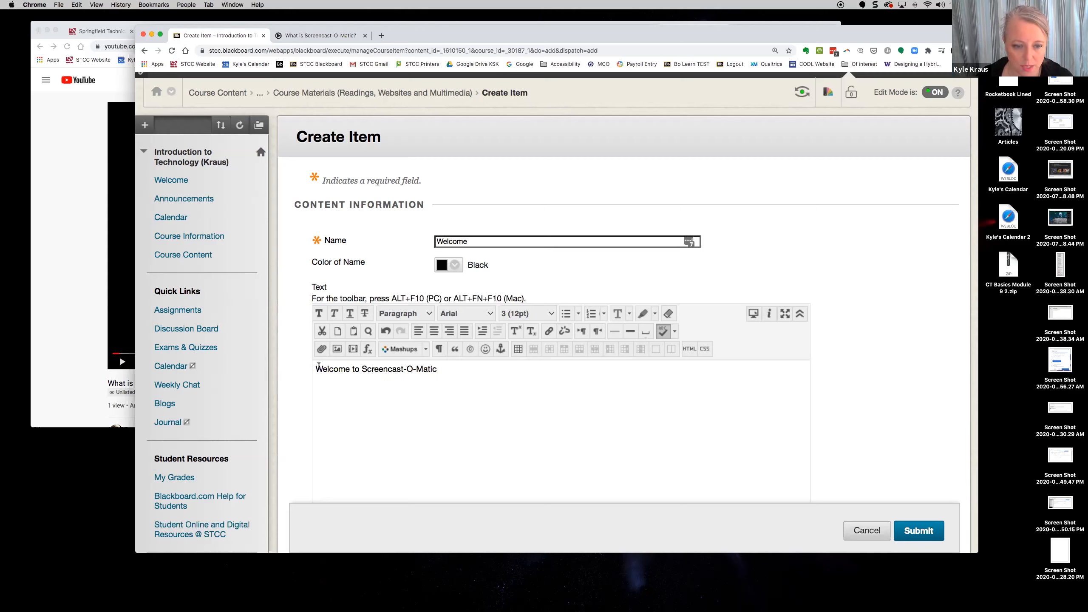
click(317, 369)
text(Please watch this video,)
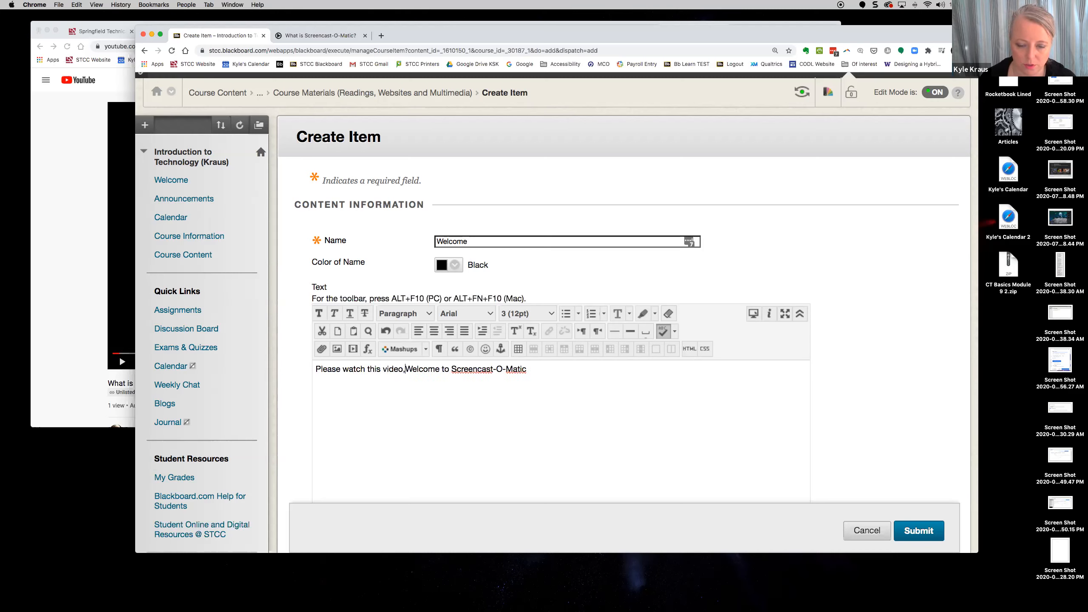
click(544, 369)
text(before reading the chapeter.)
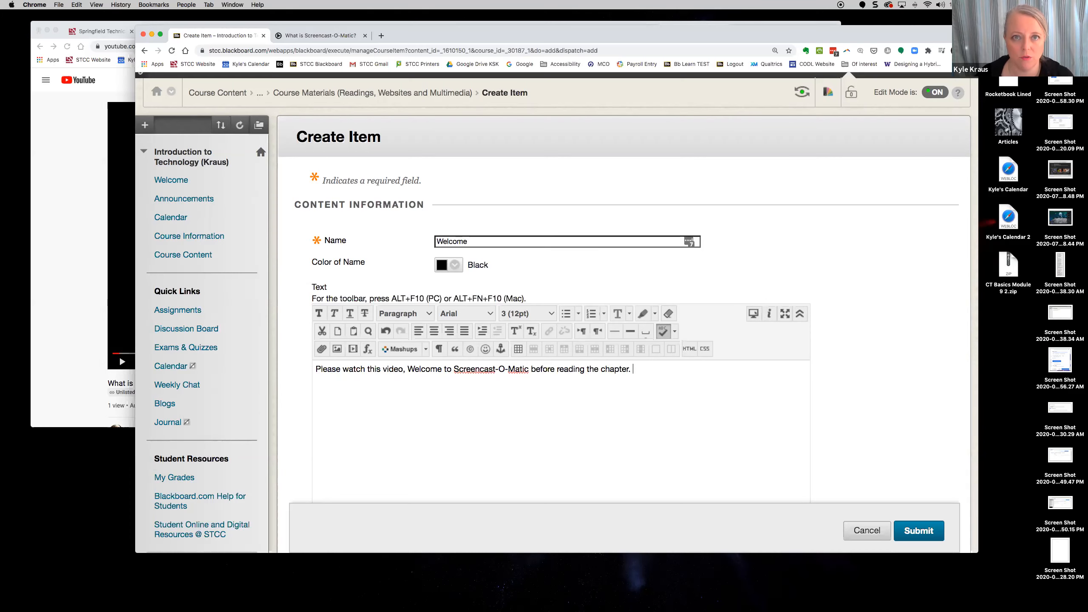
drag(407, 370, 528, 370)
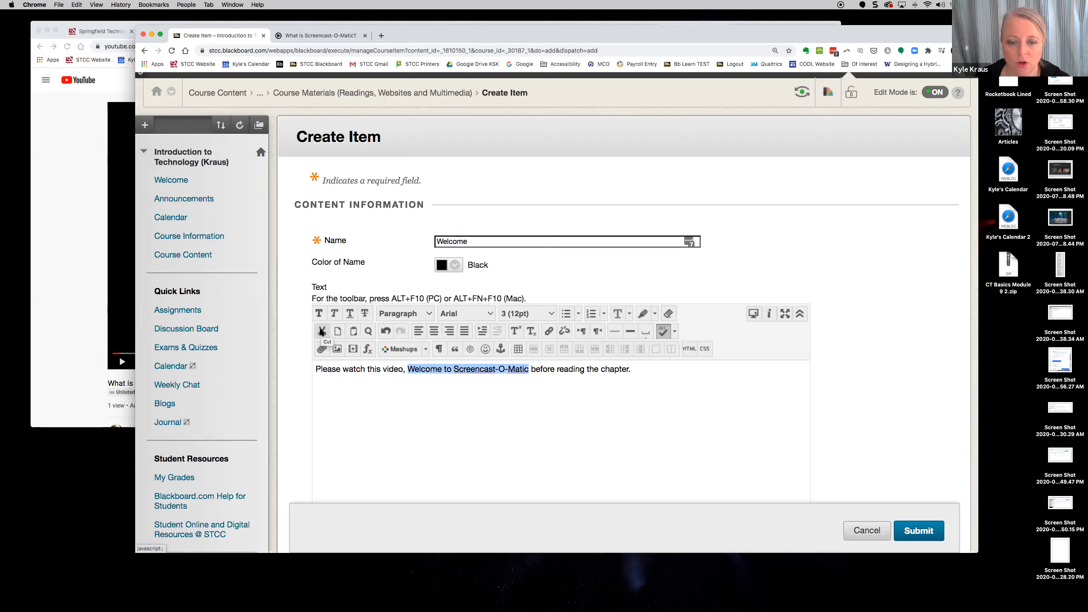
click(549, 334)
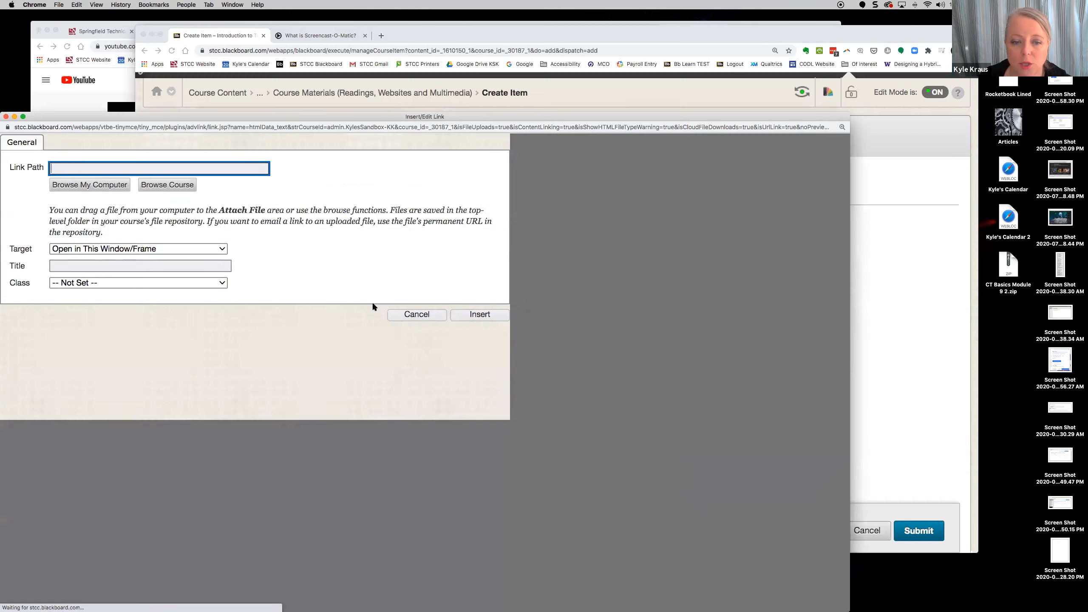
drag(365, 120, 535, 46)
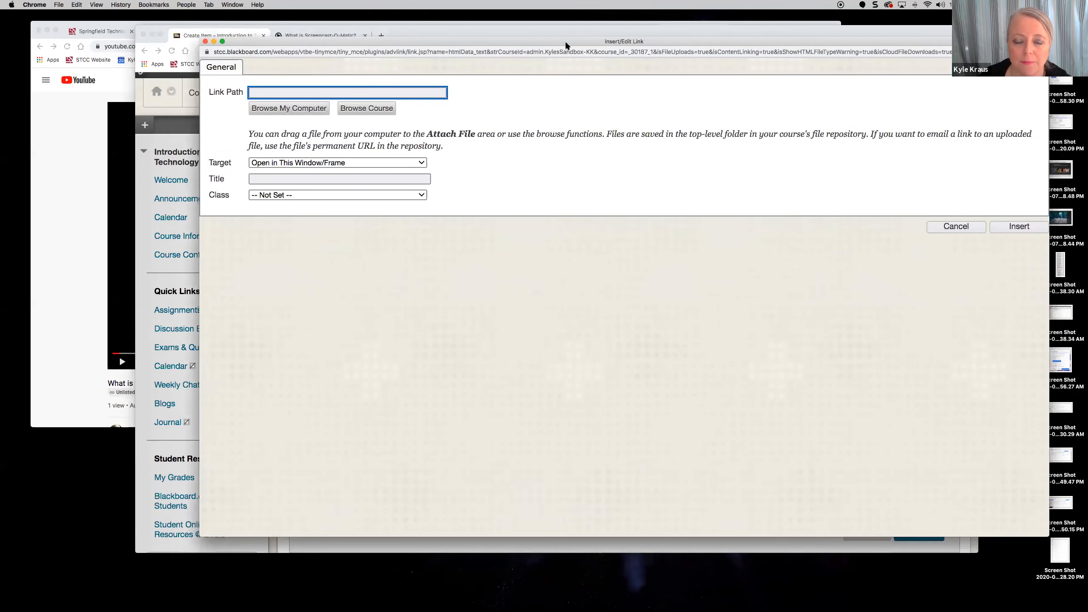
click(237, 94)
text(https://youtu.be/1PybWRepLgM)
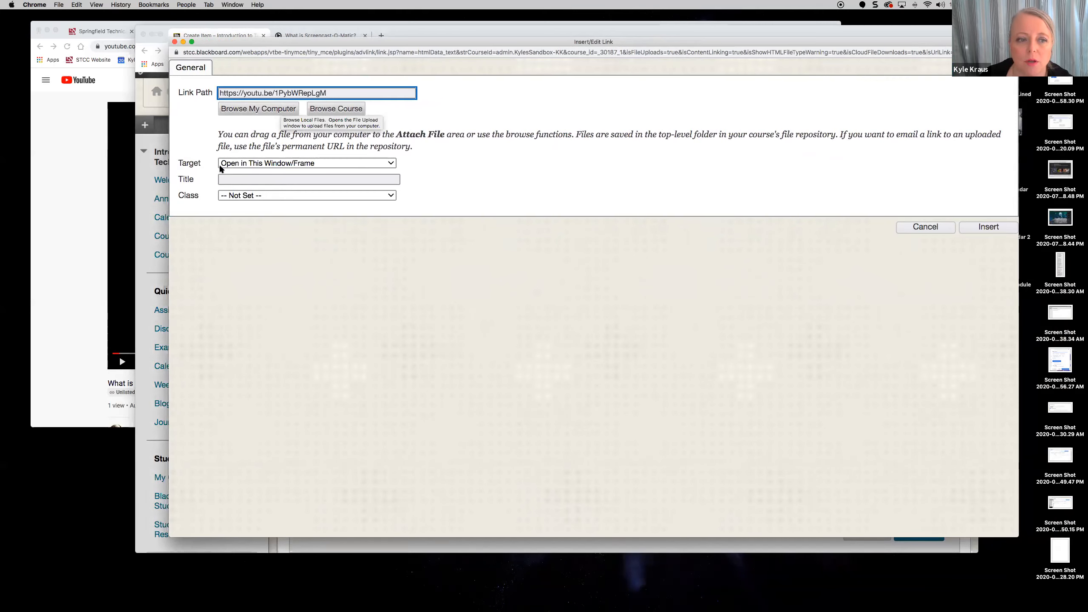
click(293, 166)
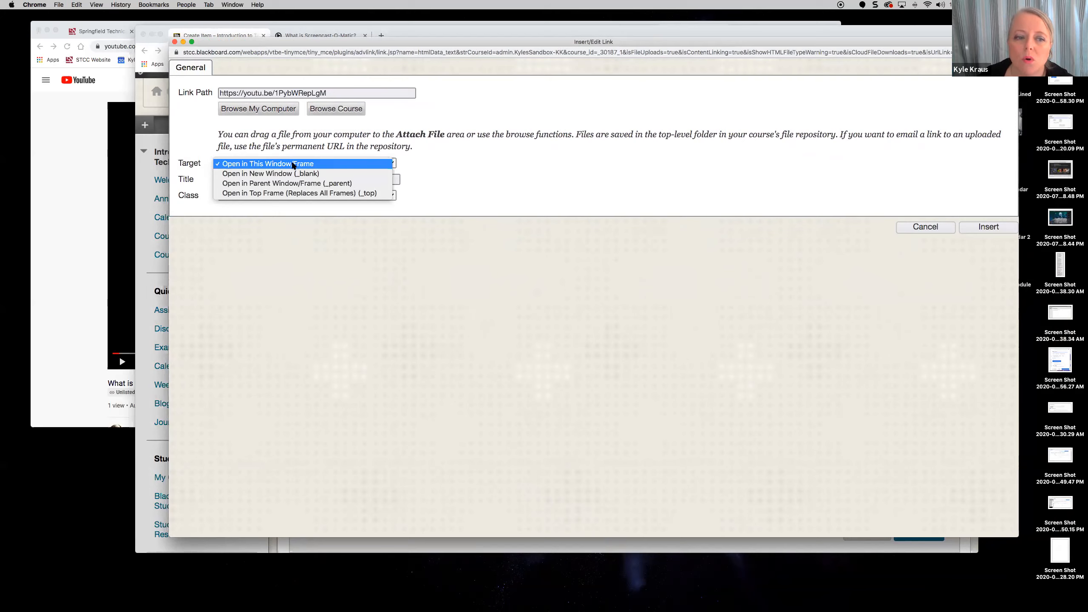
click(313, 173)
click(993, 232)
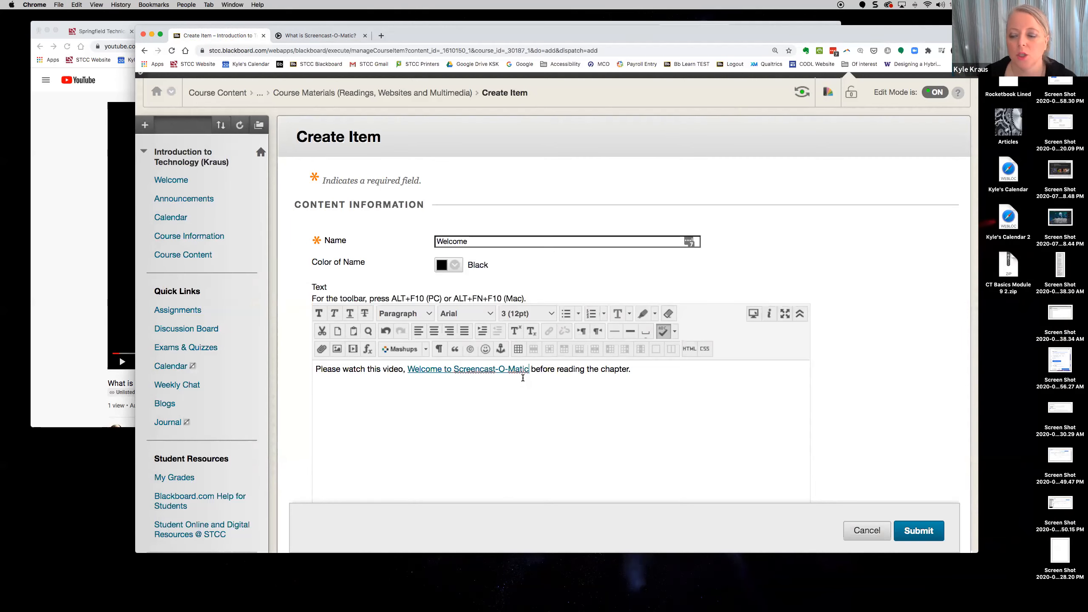
click(917, 531)
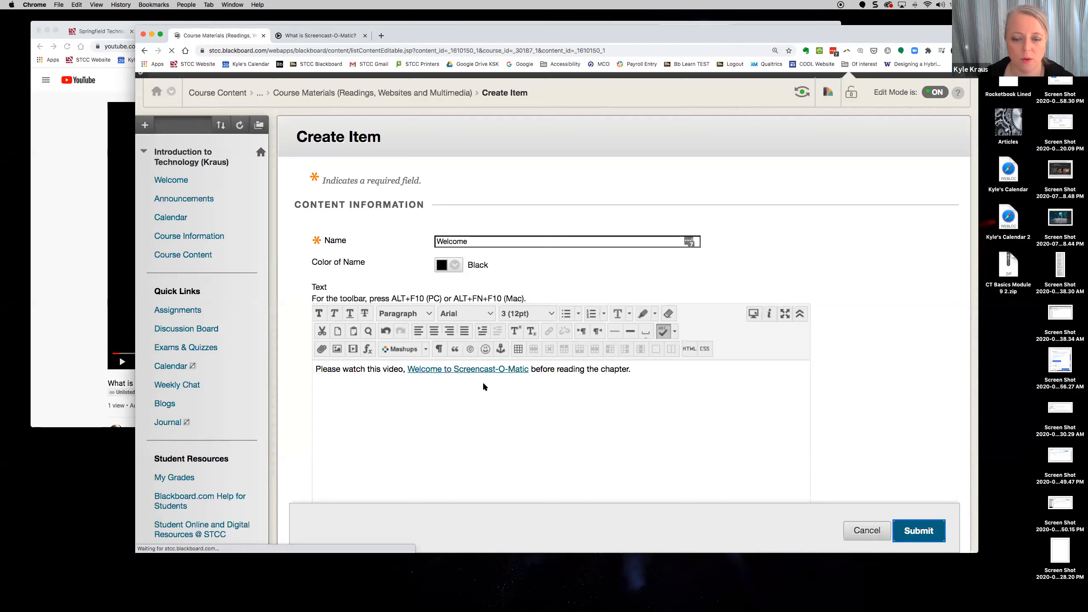
scroll(475, 391, down, 15)
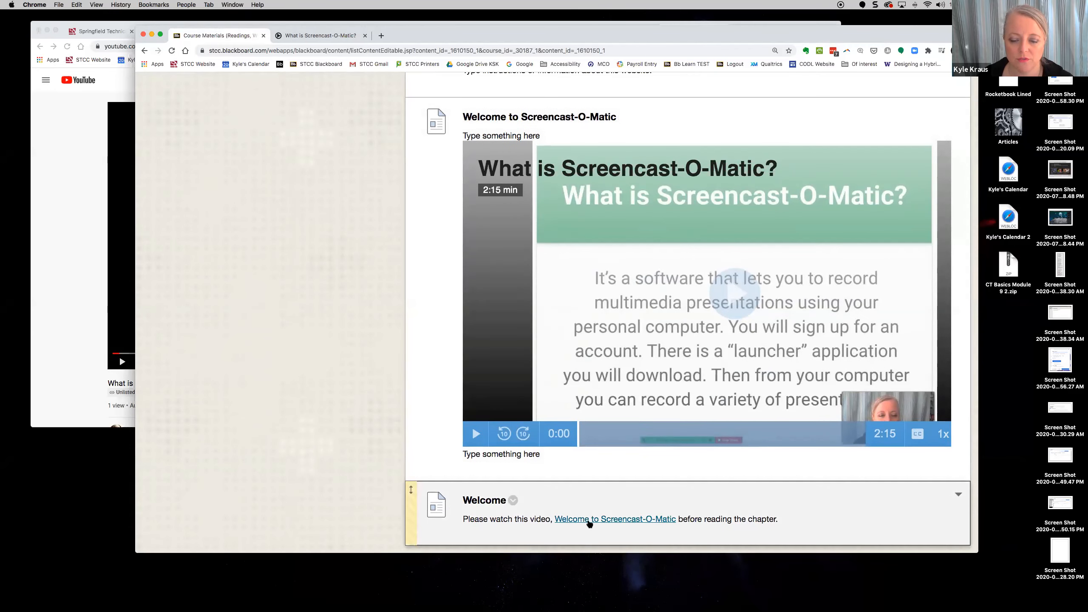
- Test the Welcome link opens What is Screencast-O-Matic?, pause it, and return to the YouTube page
click(589, 519)
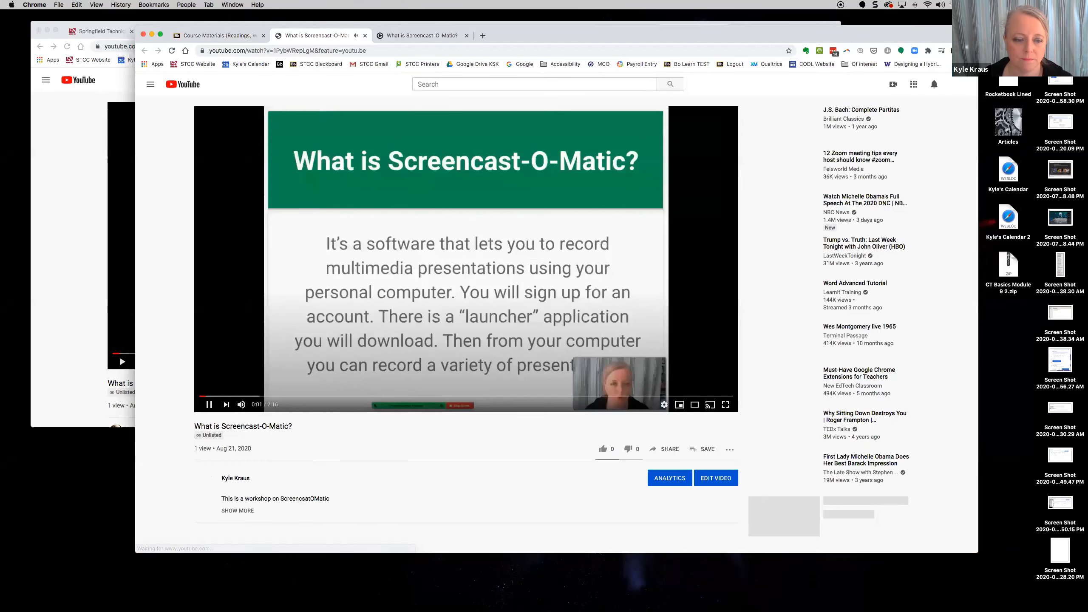
click(208, 405)
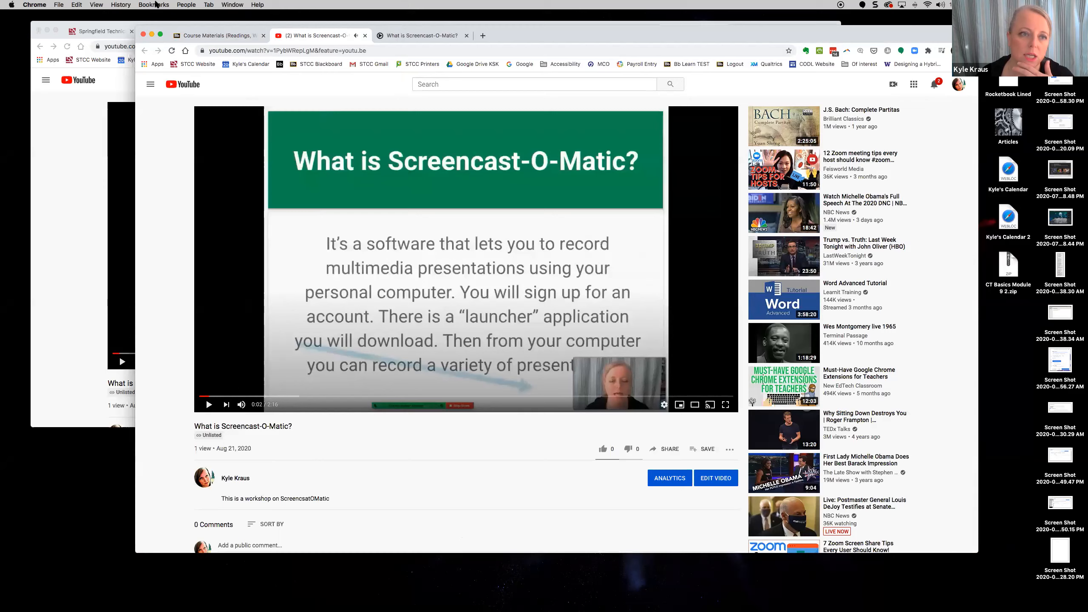
click(219, 36)
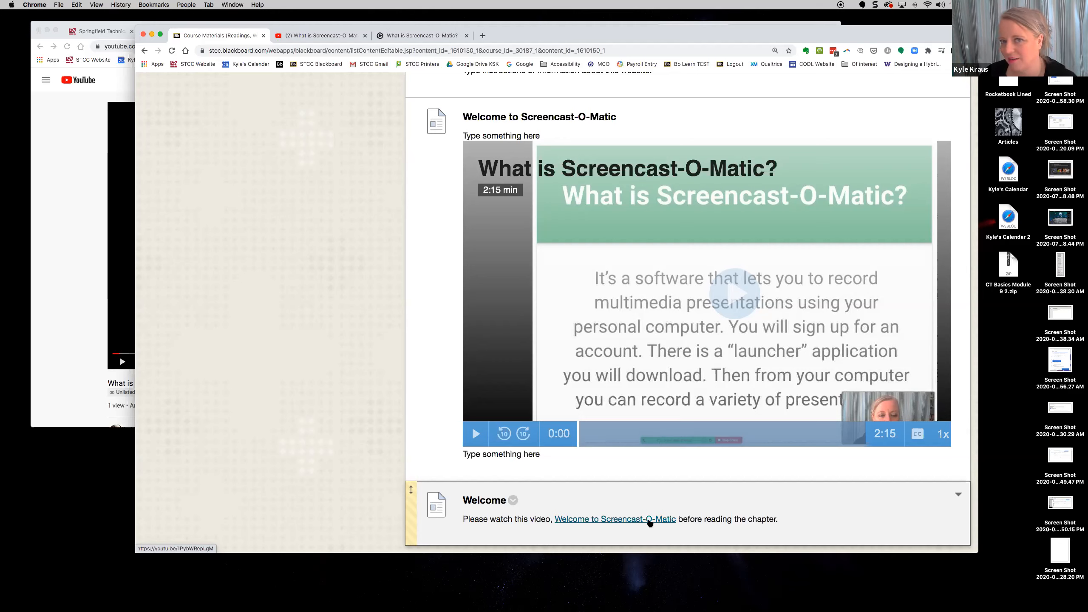
click(79, 258)
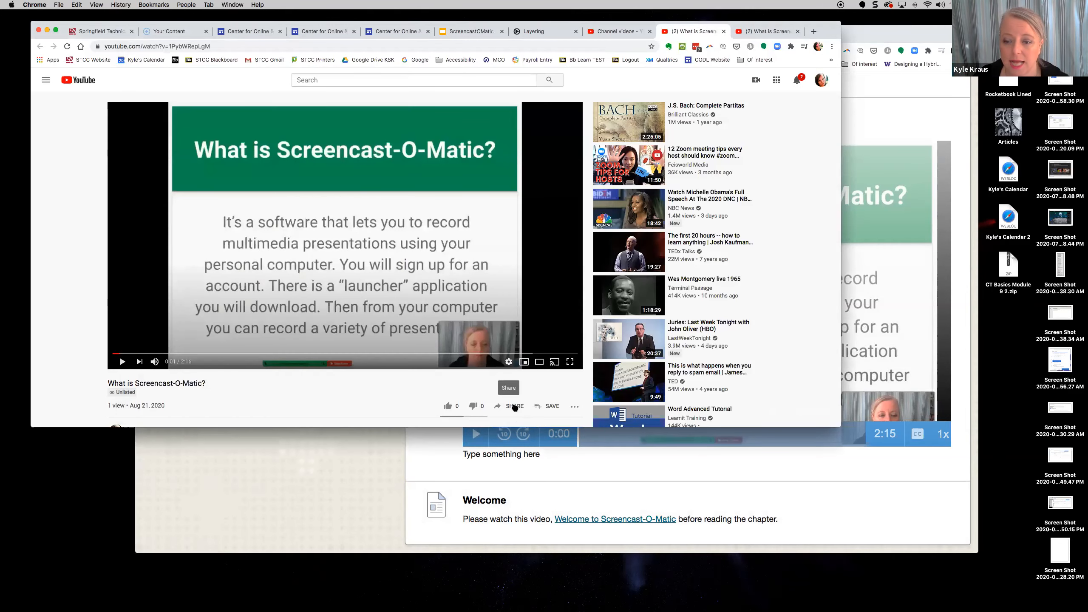
- Open the video's Share > Embed panel and copy the iframe embed code
click(514, 406)
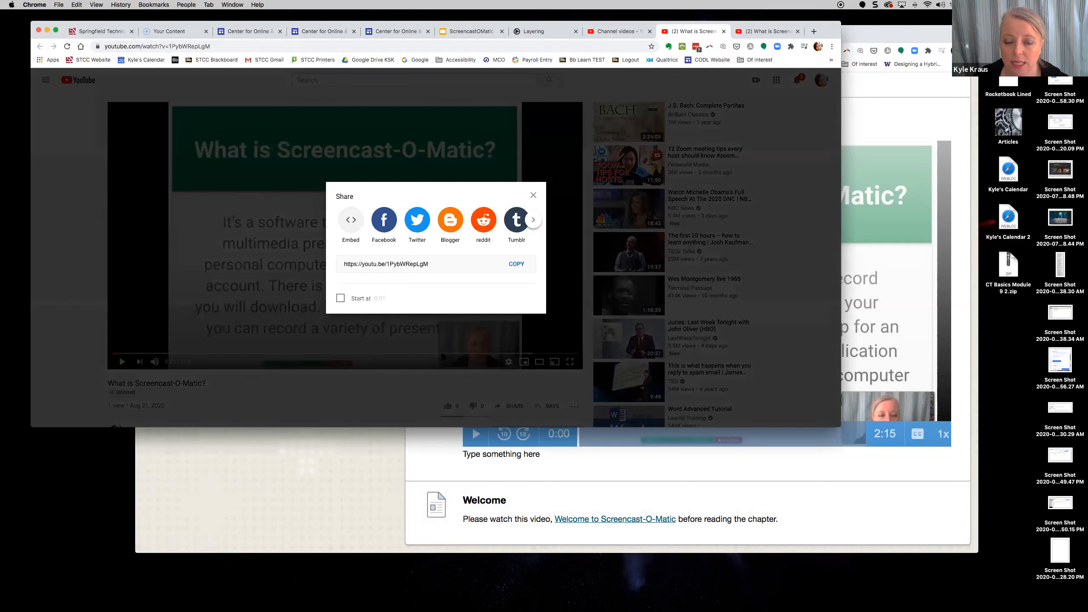
click(351, 221)
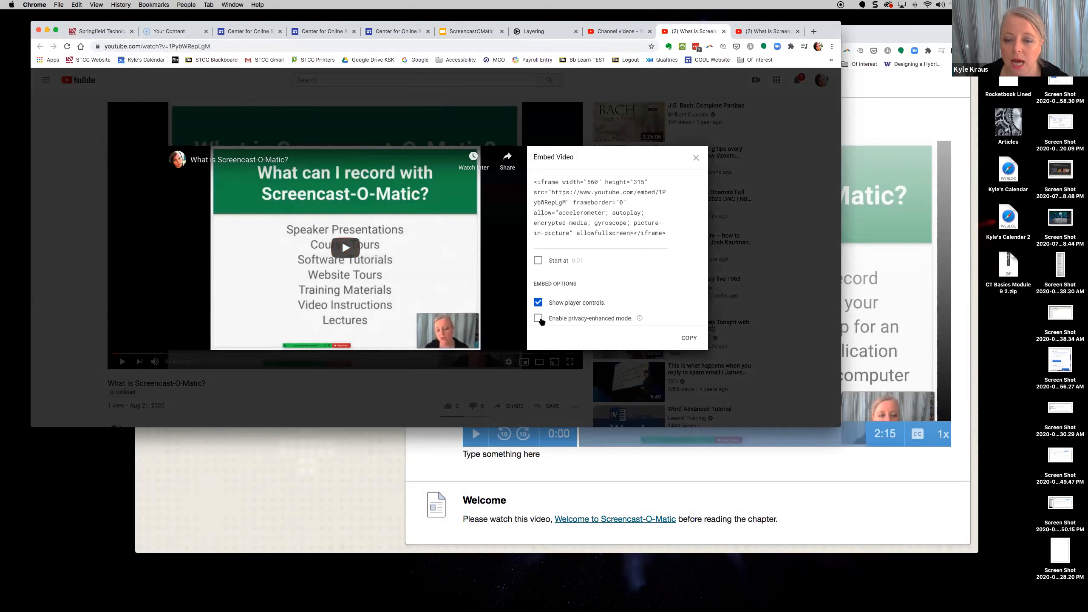
drag(535, 183, 684, 240)
click(689, 339)
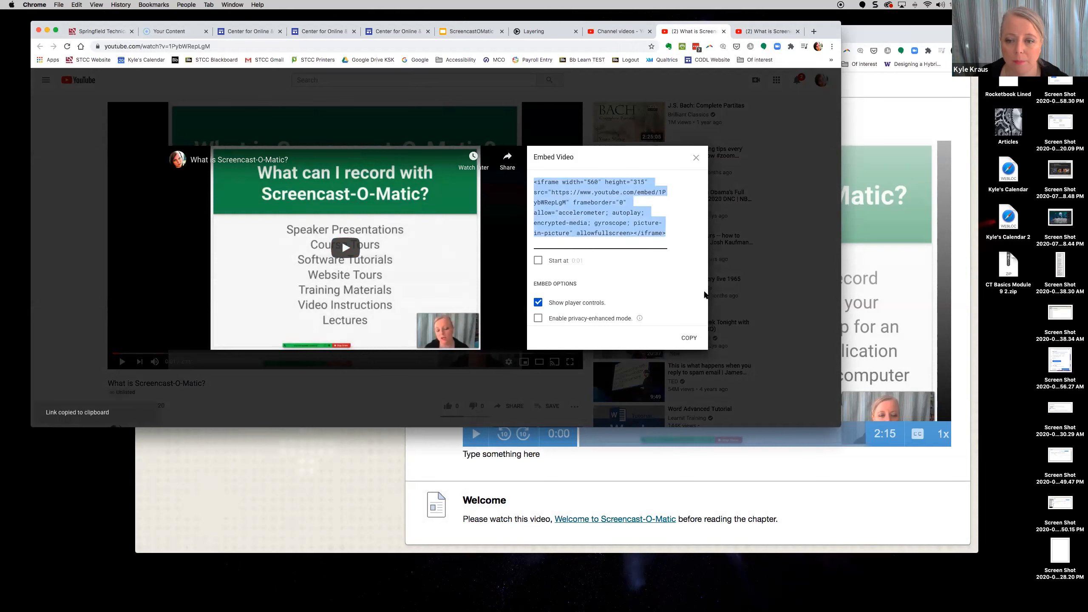
- Enable privacy-enhanced mode, copy the updated 560×315 embed code, and return to Blackboard
scroll(644, 283, down, 3)
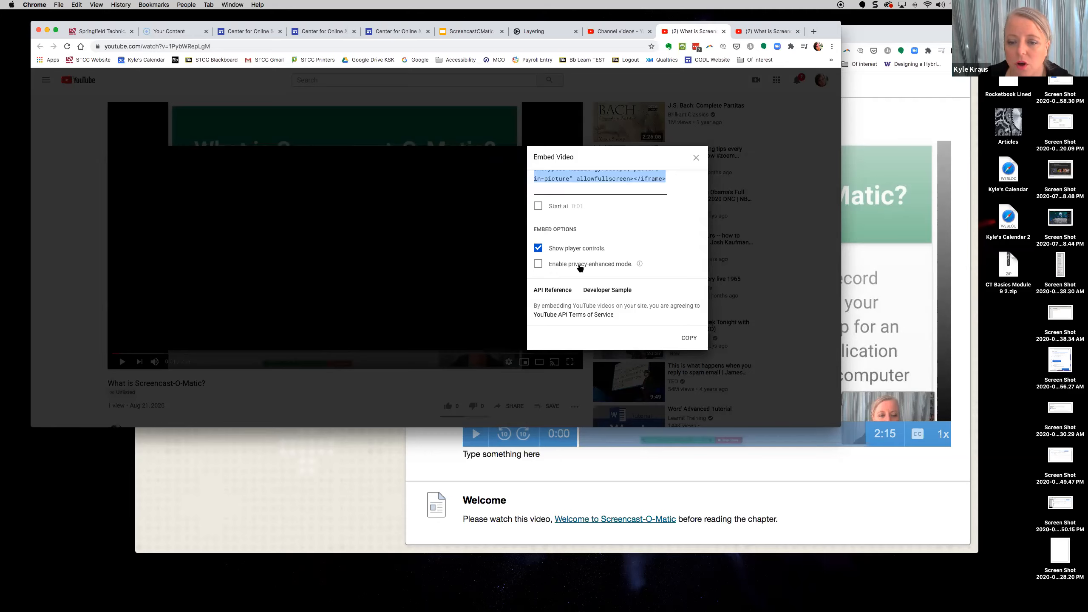
mouse_move(638, 264)
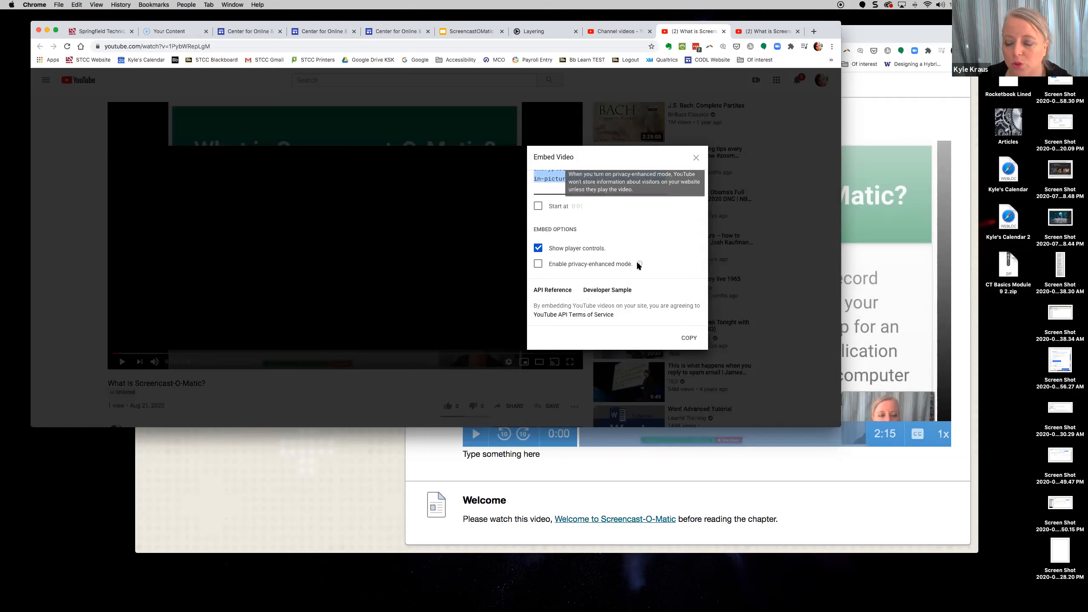
scroll(557, 287, up, 1)
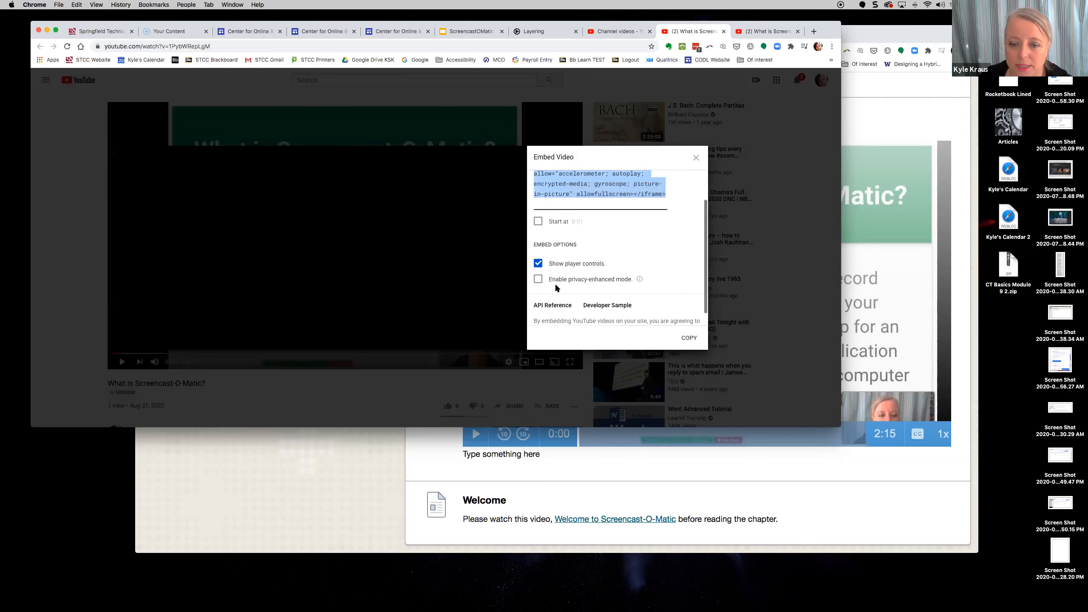
click(538, 279)
scroll(646, 289, up, 2)
scroll(646, 285, up, 1)
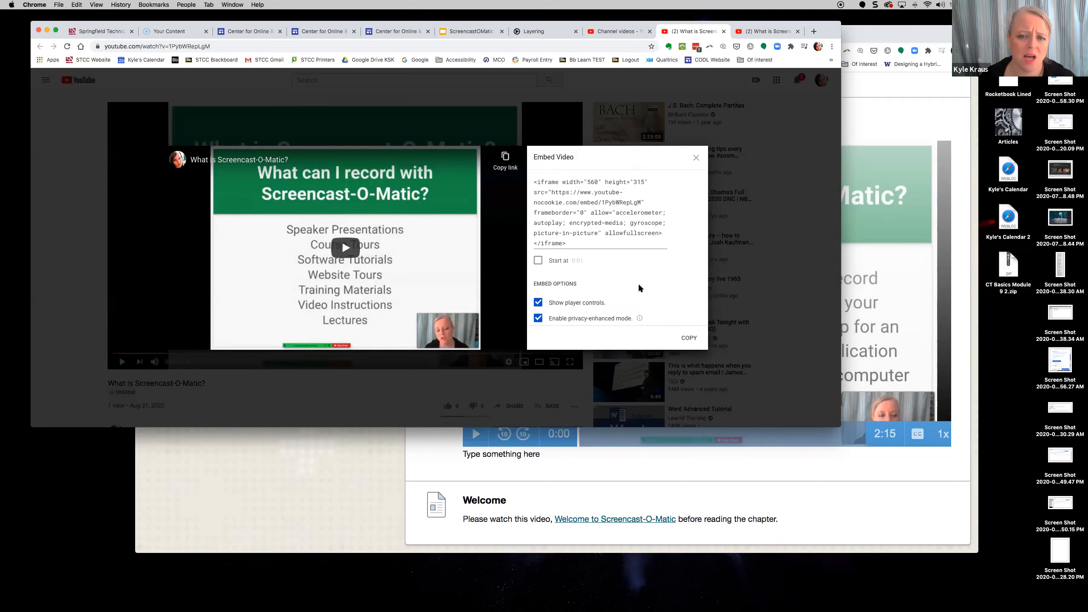
click(687, 339)
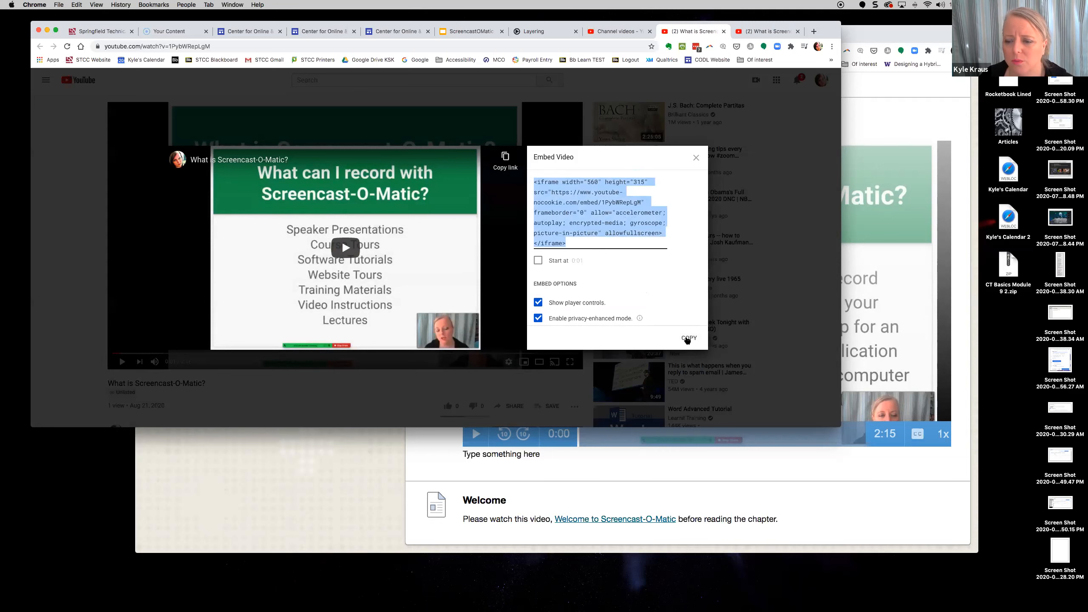
click(783, 474)
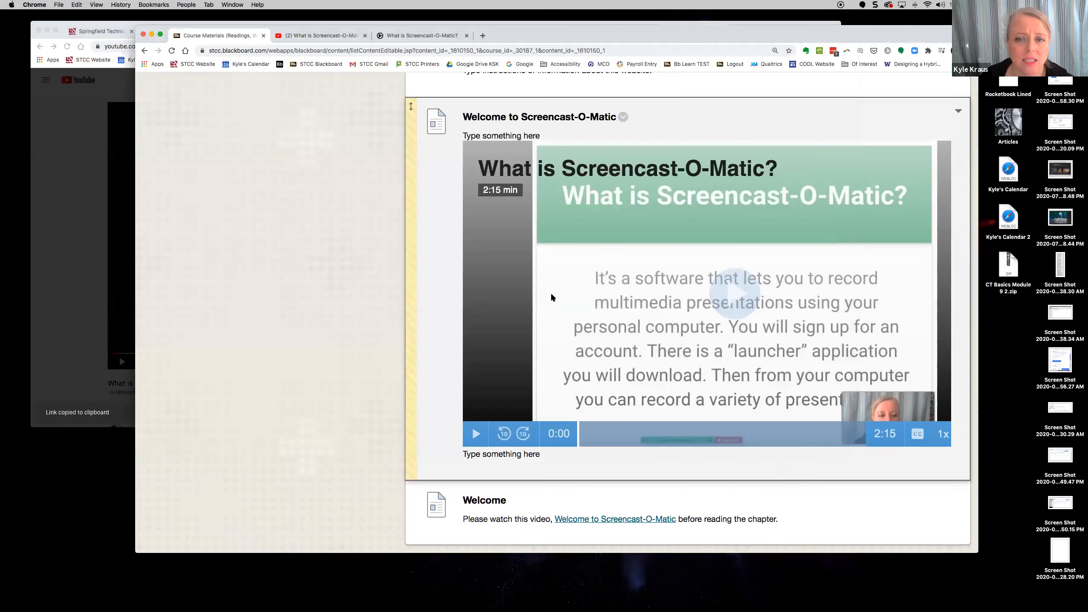
- Create a Course Materials item named Welcome whose body is the pasted YouTube iframe embed code, and submit it
scroll(610, 246, up, 15)
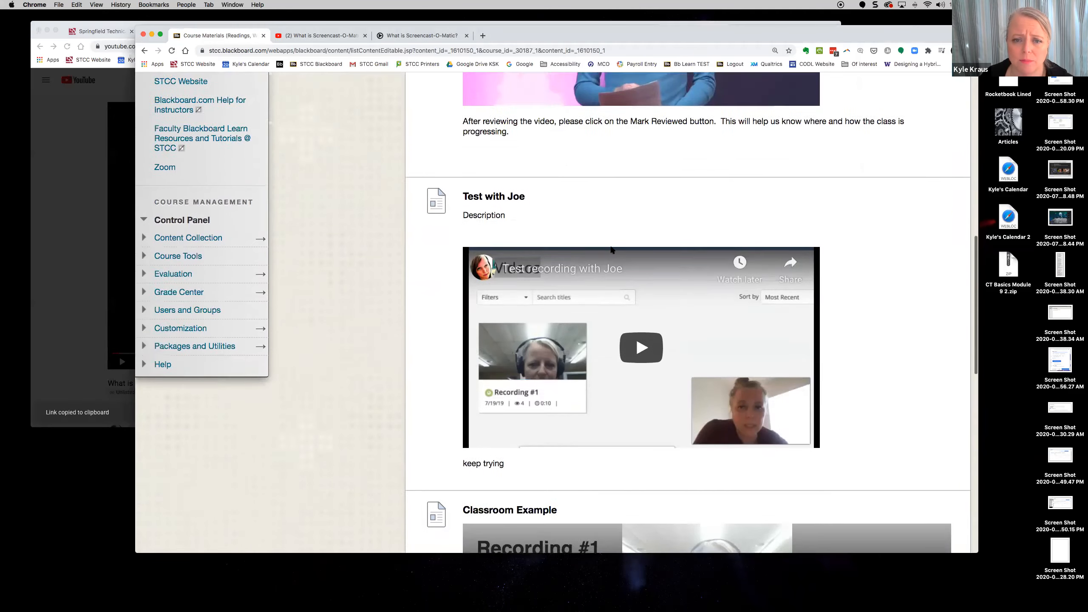
scroll(611, 250, up, 15)
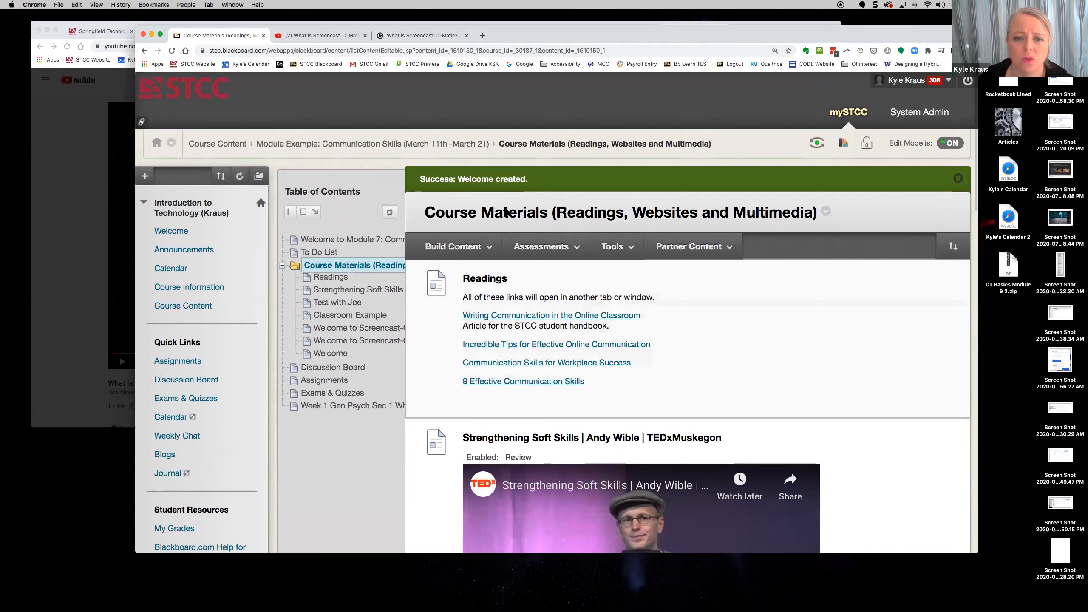
click(448, 248)
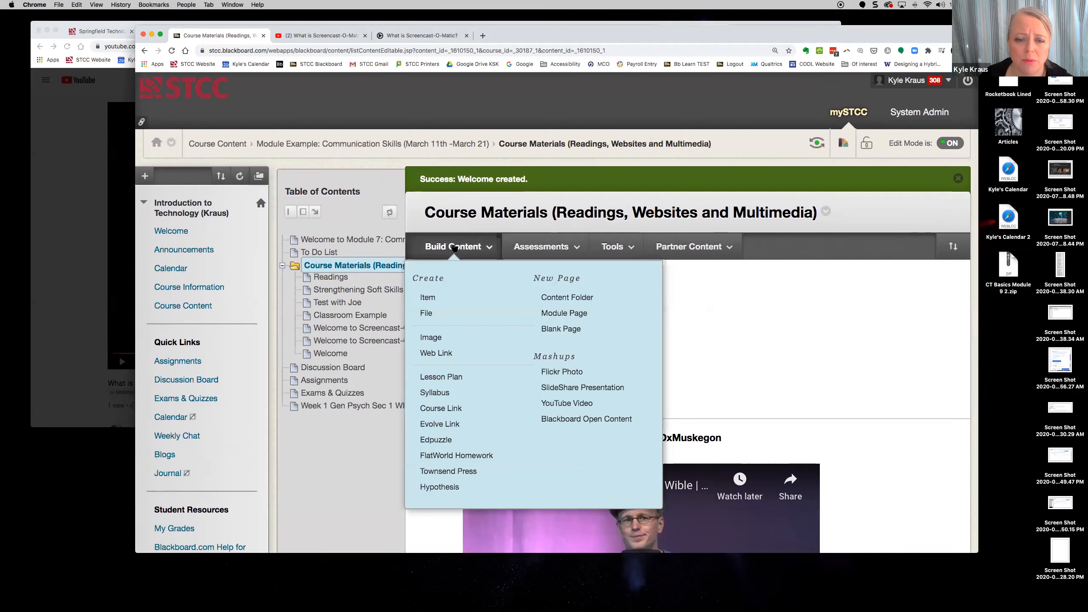
click(432, 295)
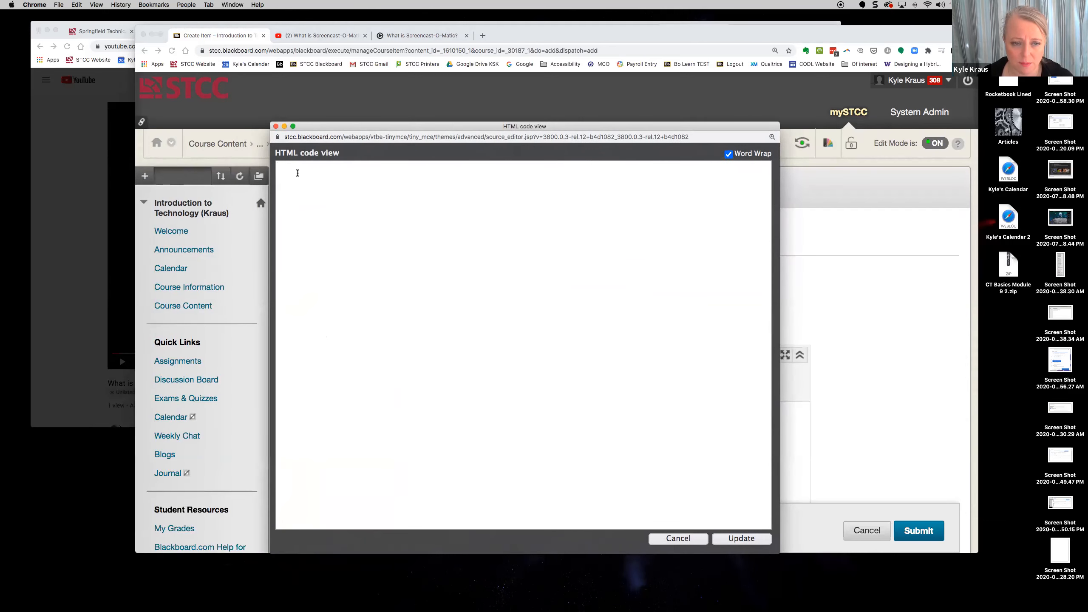
key(super+v)
click(738, 540)
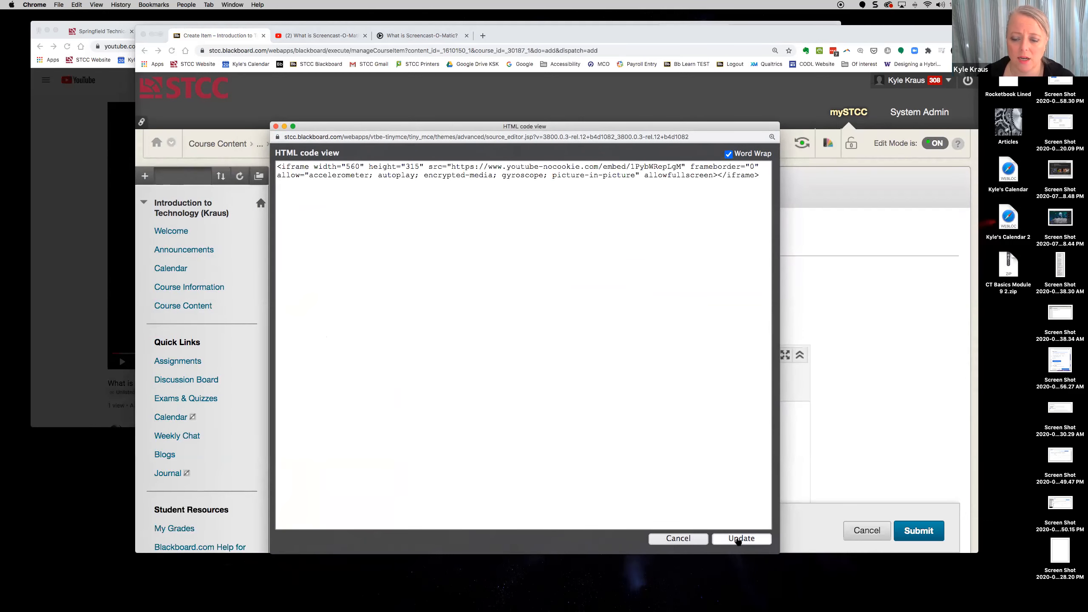
scroll(700, 438, down, 4)
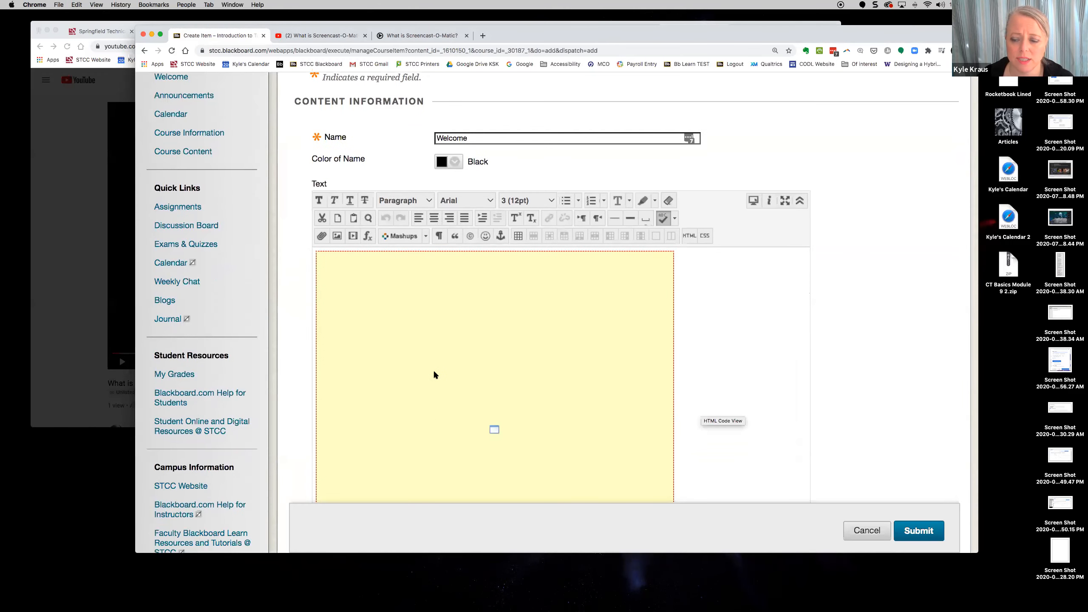
click(920, 531)
scroll(747, 485, down, 15)
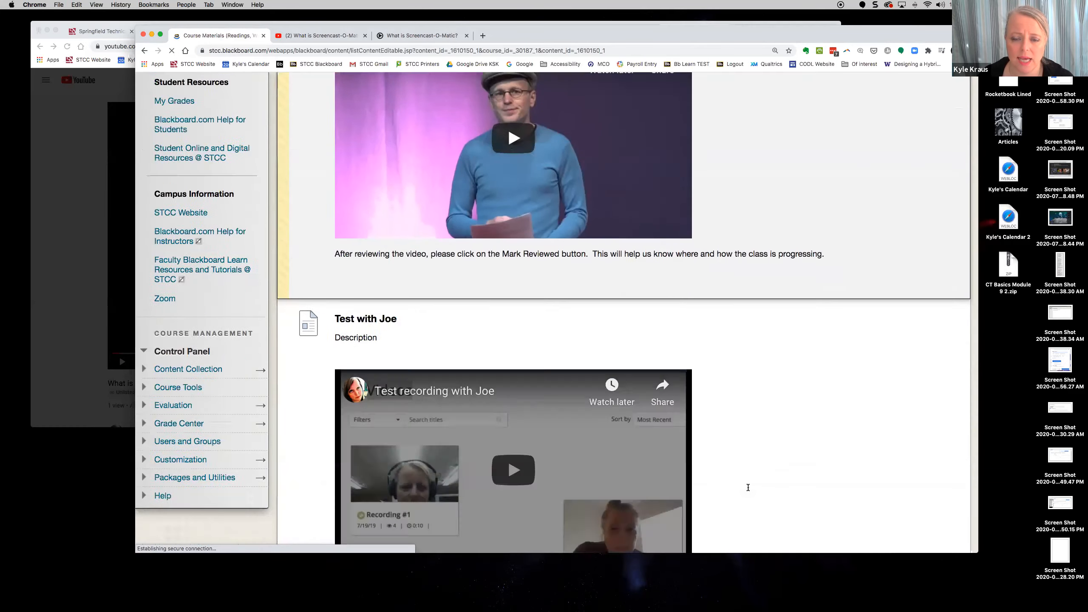
- Play and pause the embedded YouTube video, then view it full screen and exit
scroll(746, 485, down, 9)
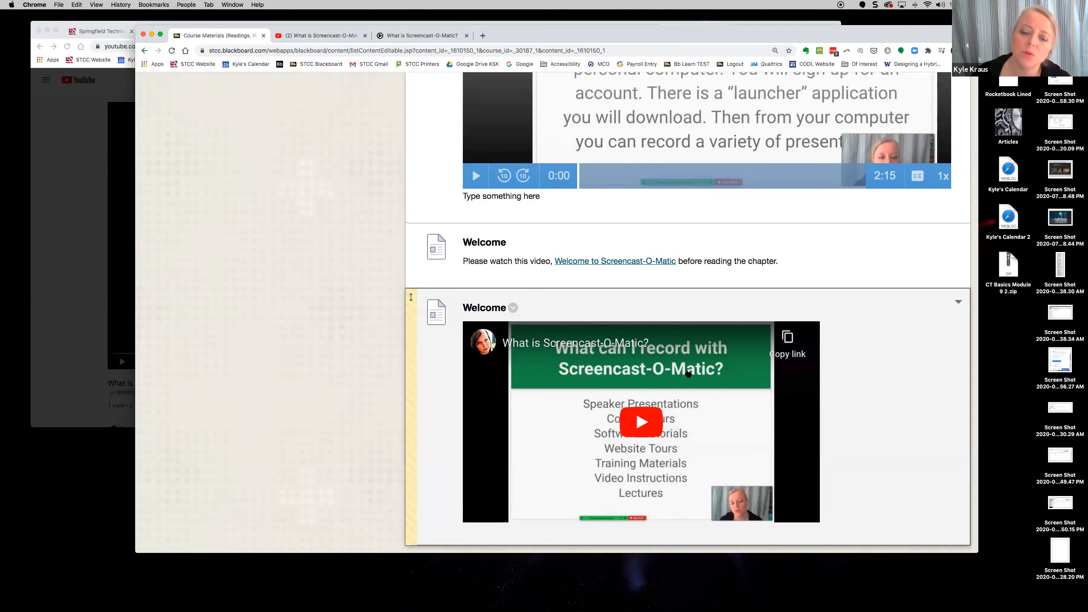
scroll(797, 360, up, 5)
scroll(801, 359, down, 5)
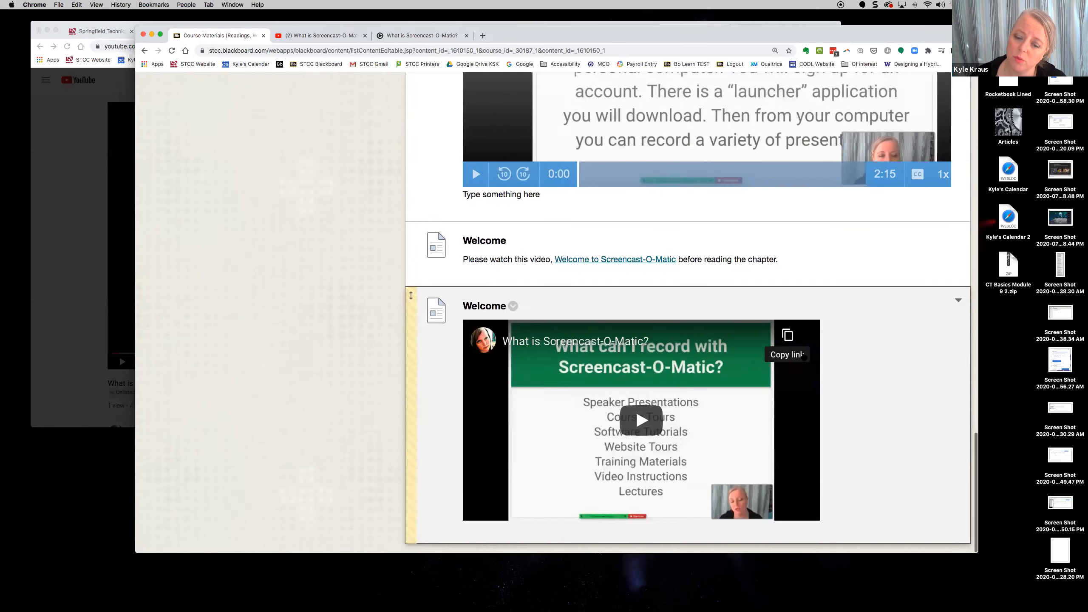
click(652, 425)
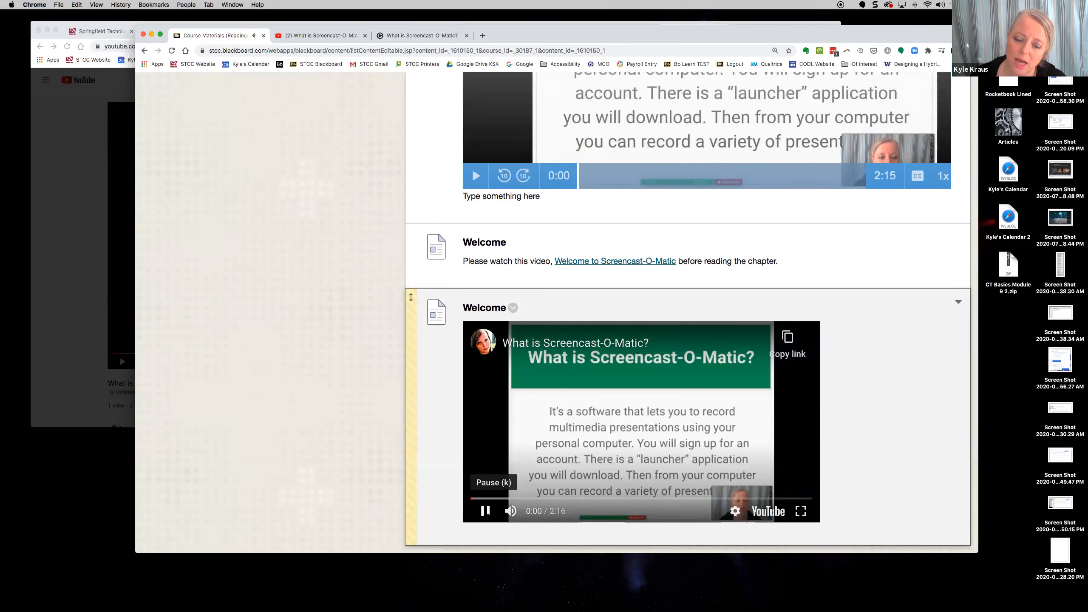
click(485, 510)
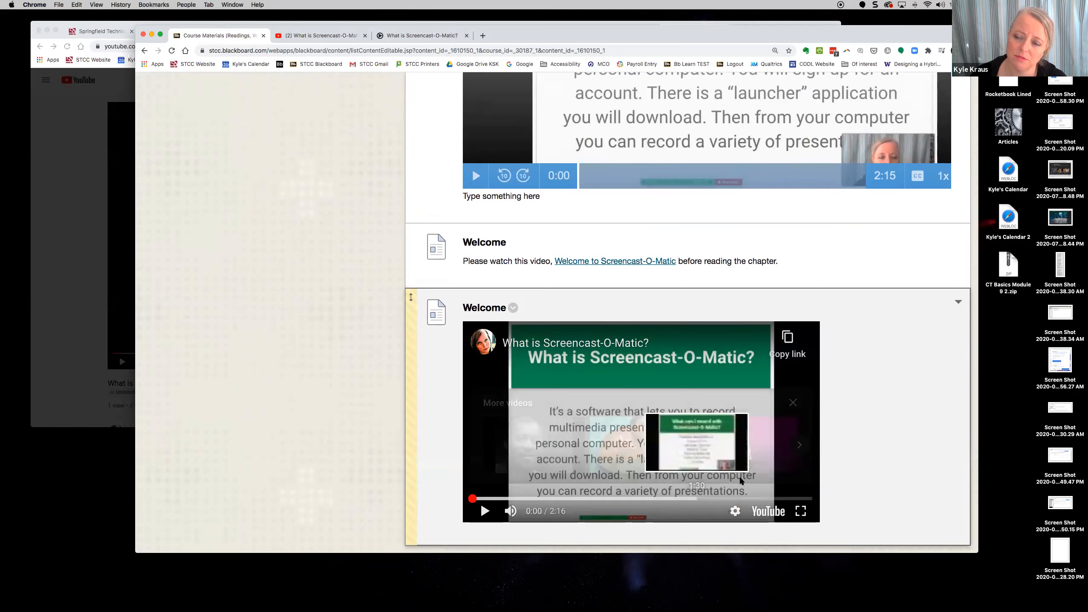
scroll(890, 427, up, 5)
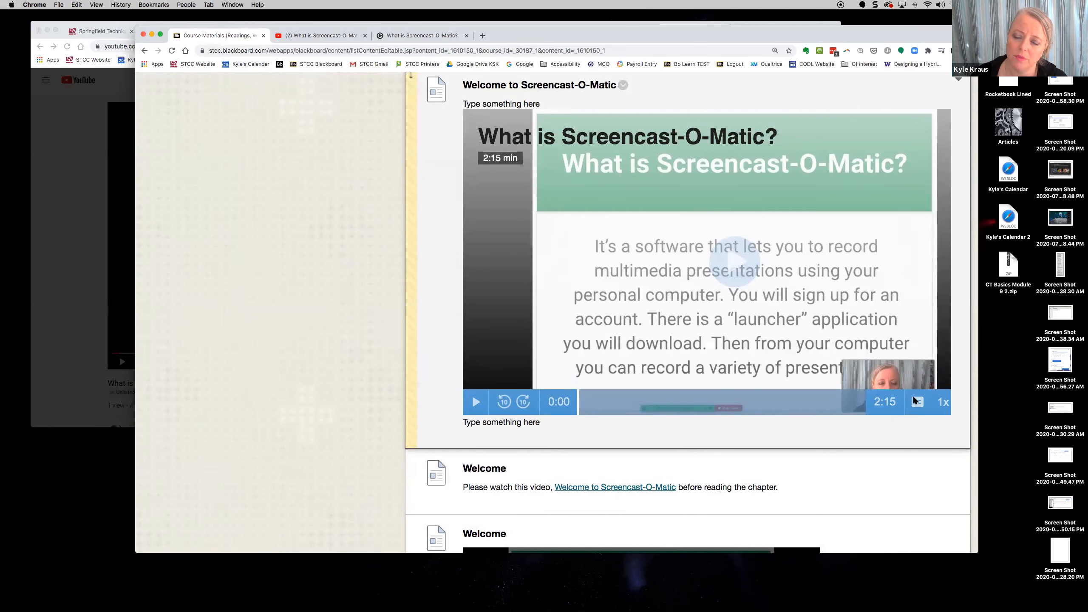
scroll(855, 497, down, 5)
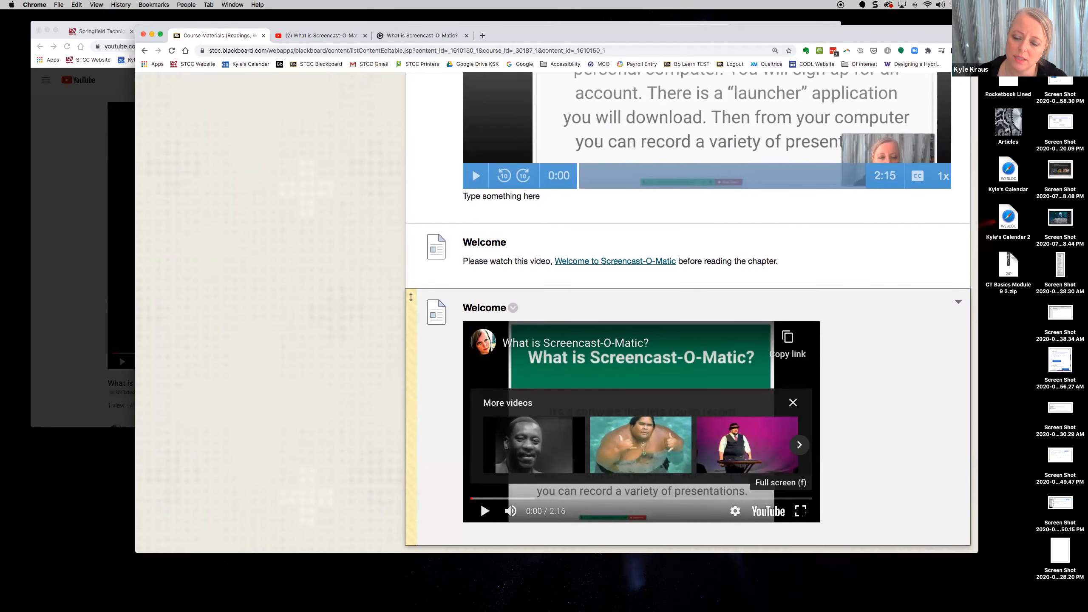
click(800, 511)
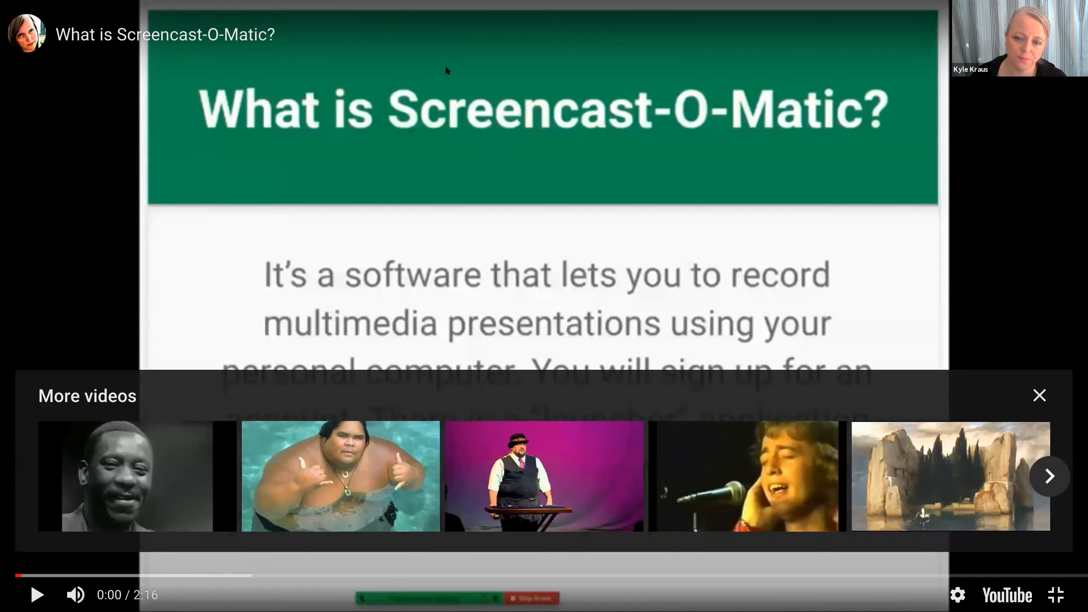
key(Escape)
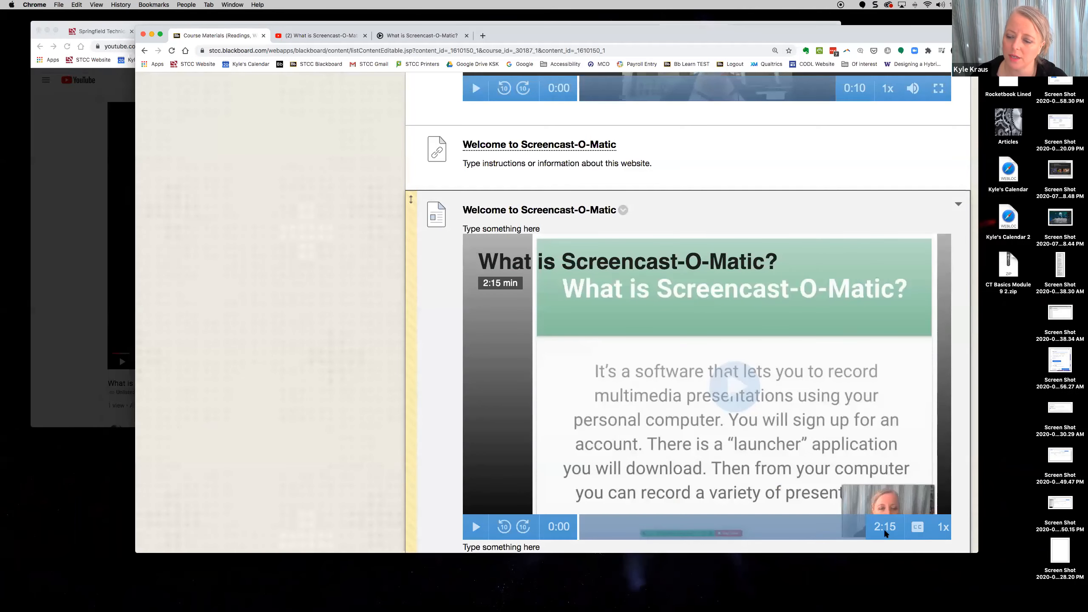
- Replay the video briefly, then set its quality to 720p
click(735, 387)
scroll(761, 450, down, 4)
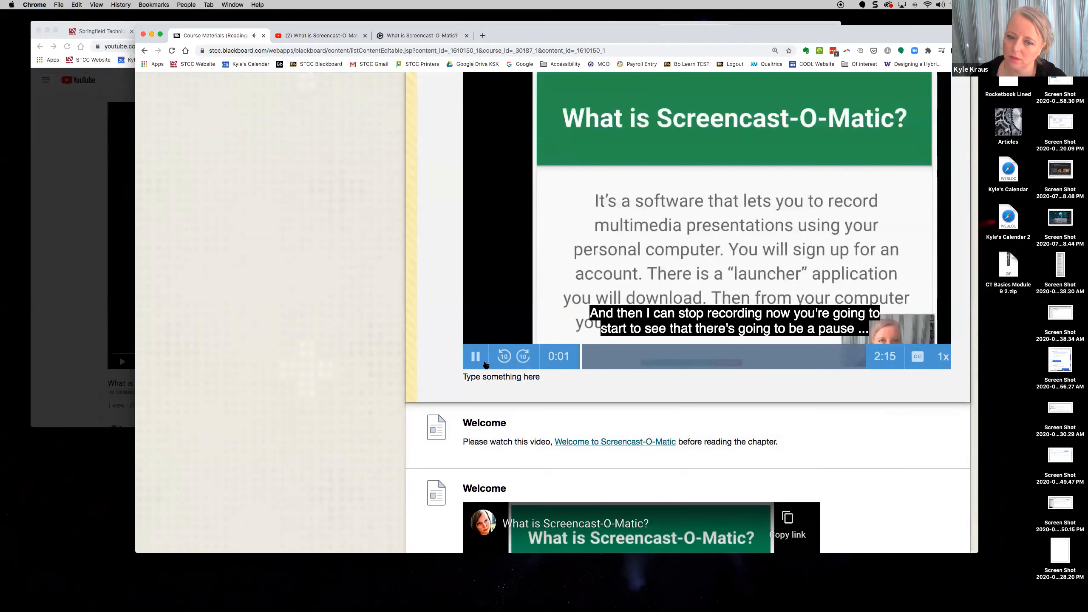
click(477, 358)
scroll(600, 418, down, 4)
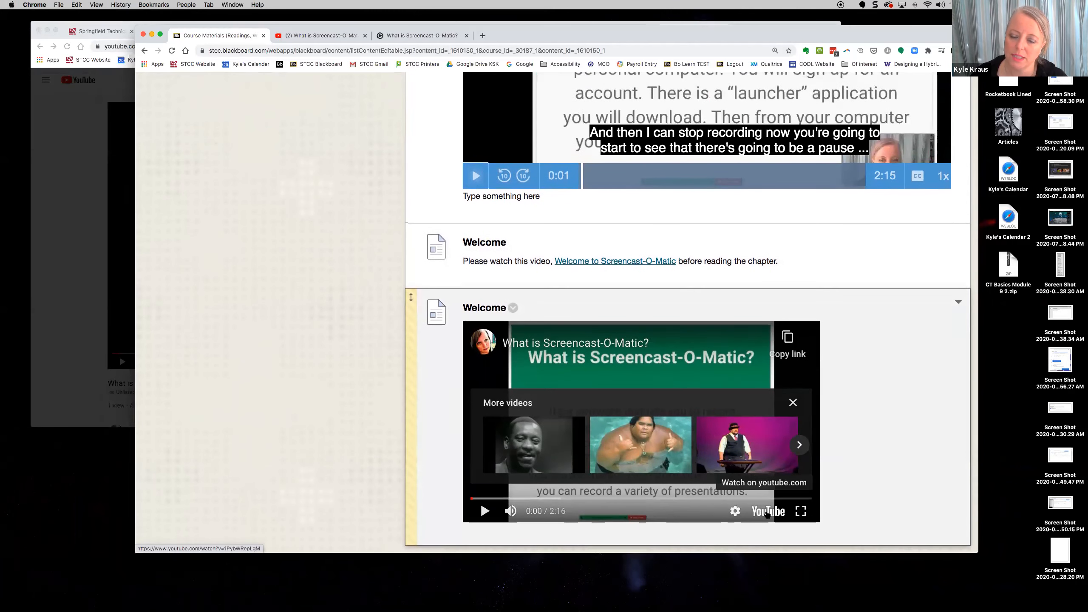
click(735, 511)
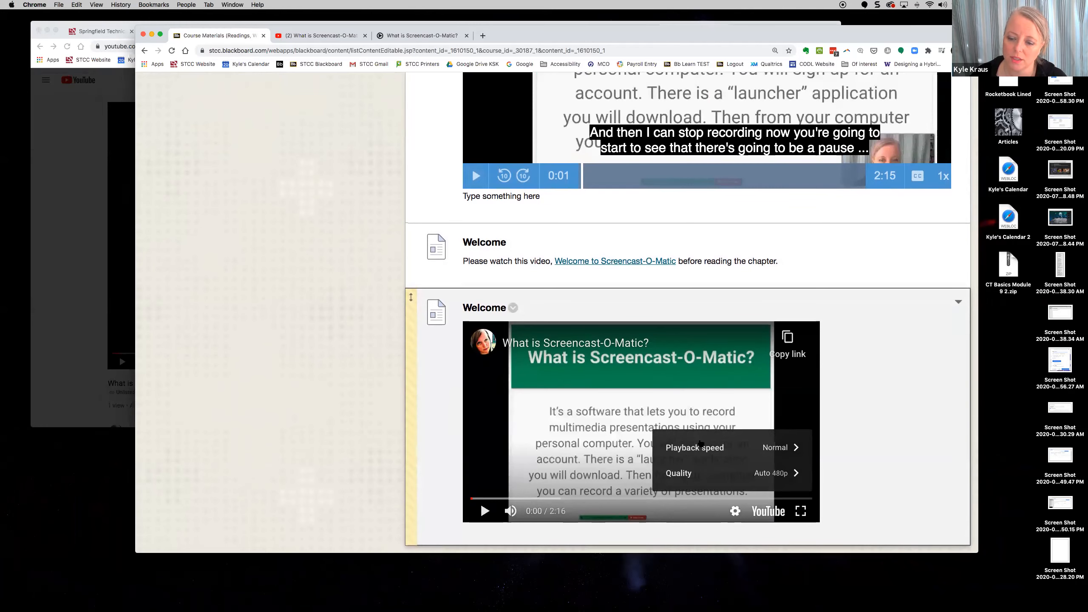
click(760, 473)
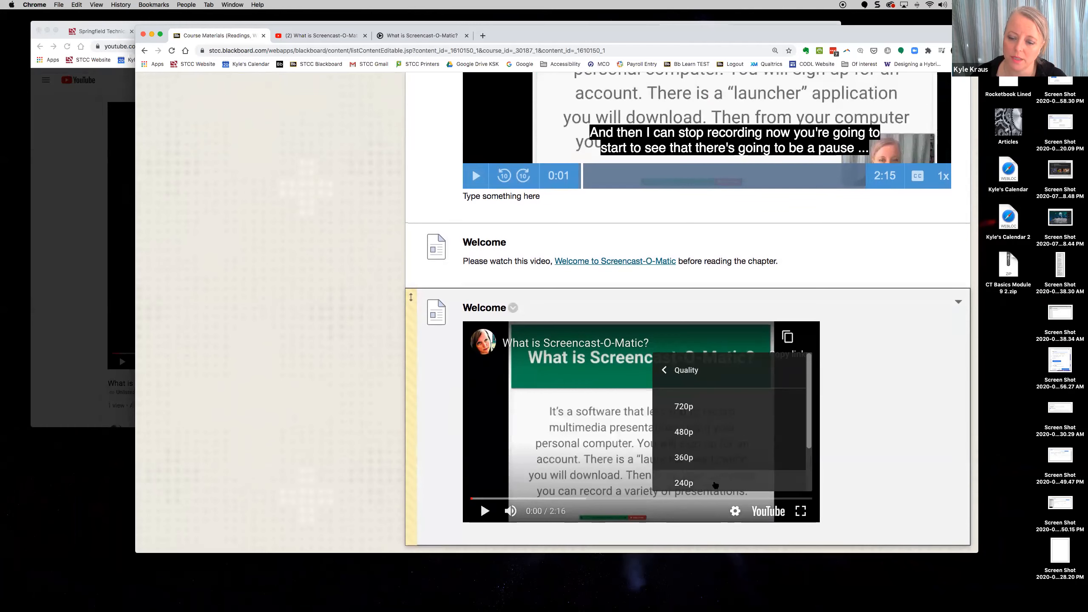
click(695, 408)
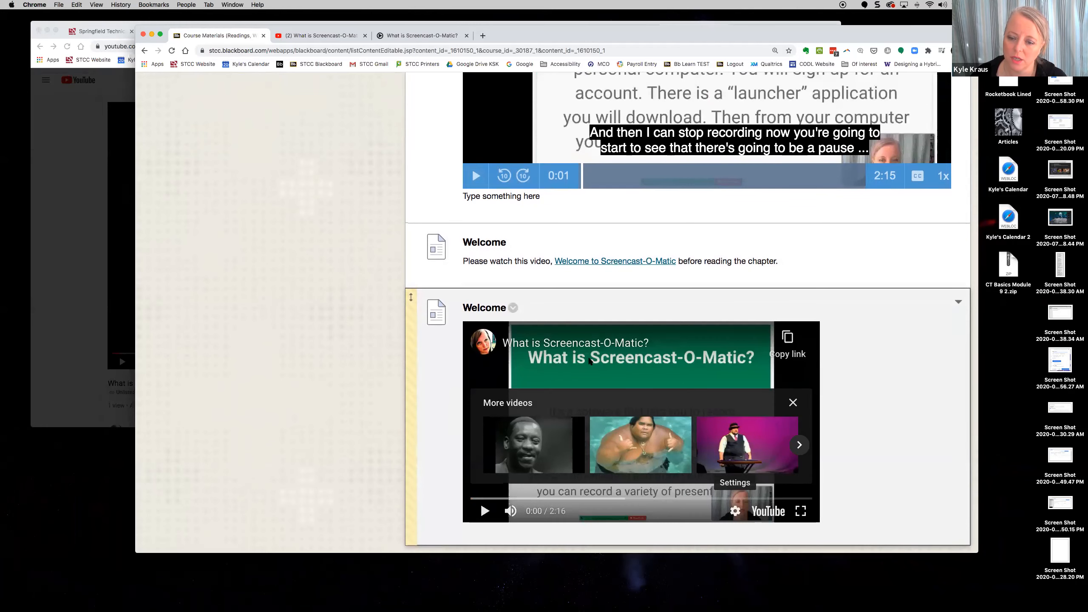
- Change the video quality to 480p and open the video on YouTube in a new tab
click(736, 511)
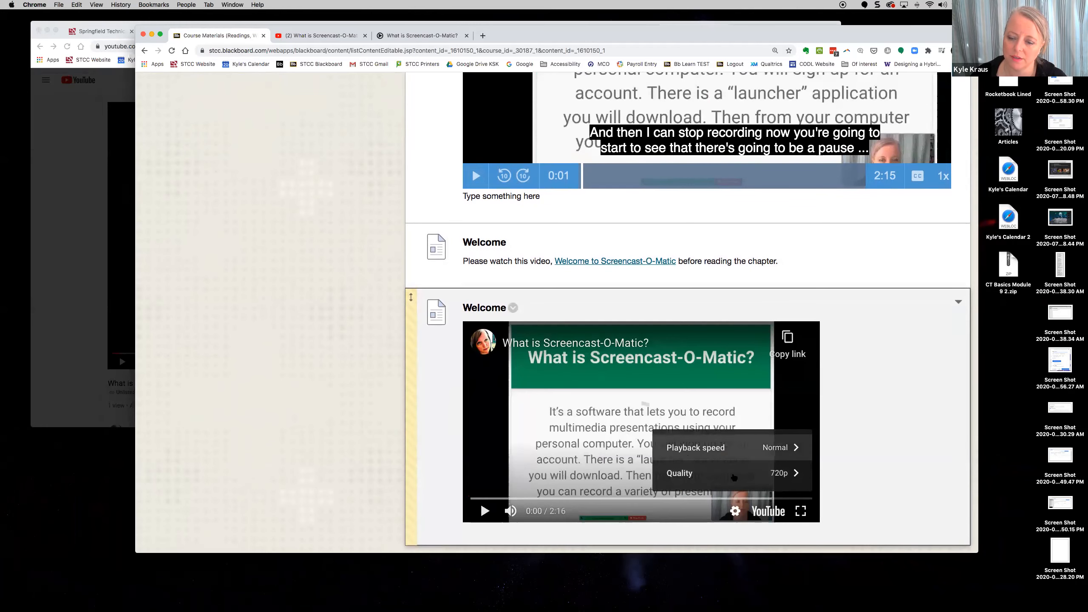
click(690, 470)
click(683, 432)
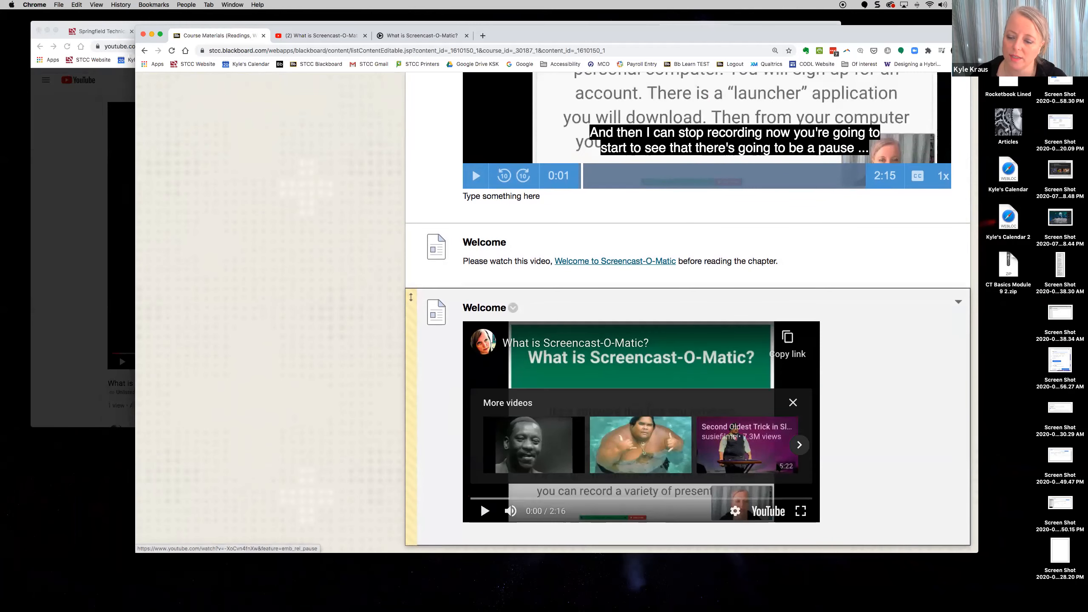
click(769, 510)
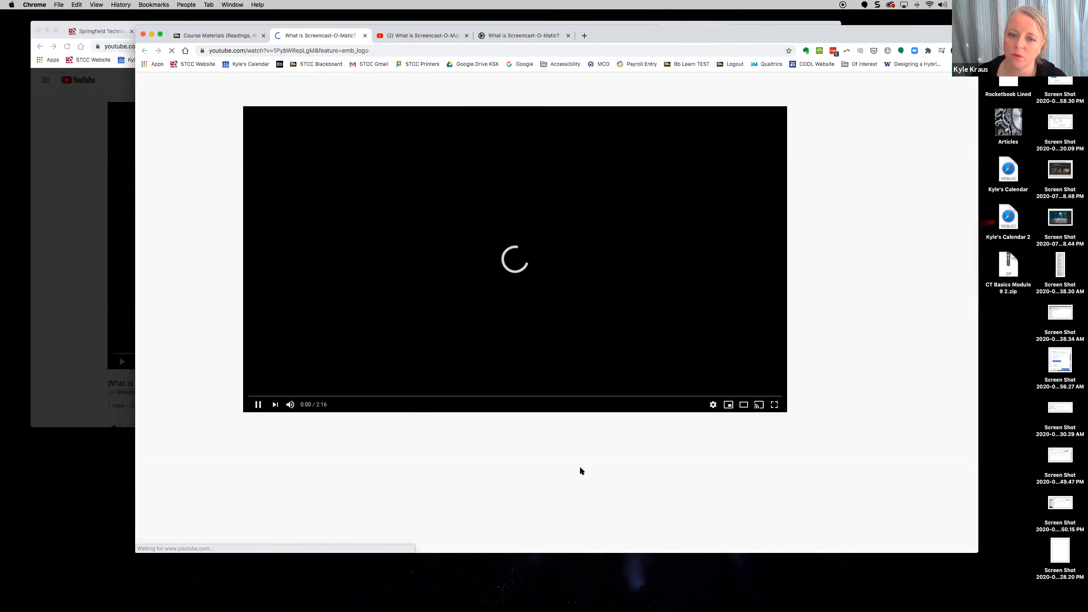
- Pause the YouTube video and review Recording #1, the Welcome web link and the embedded item in Course Materials
click(209, 404)
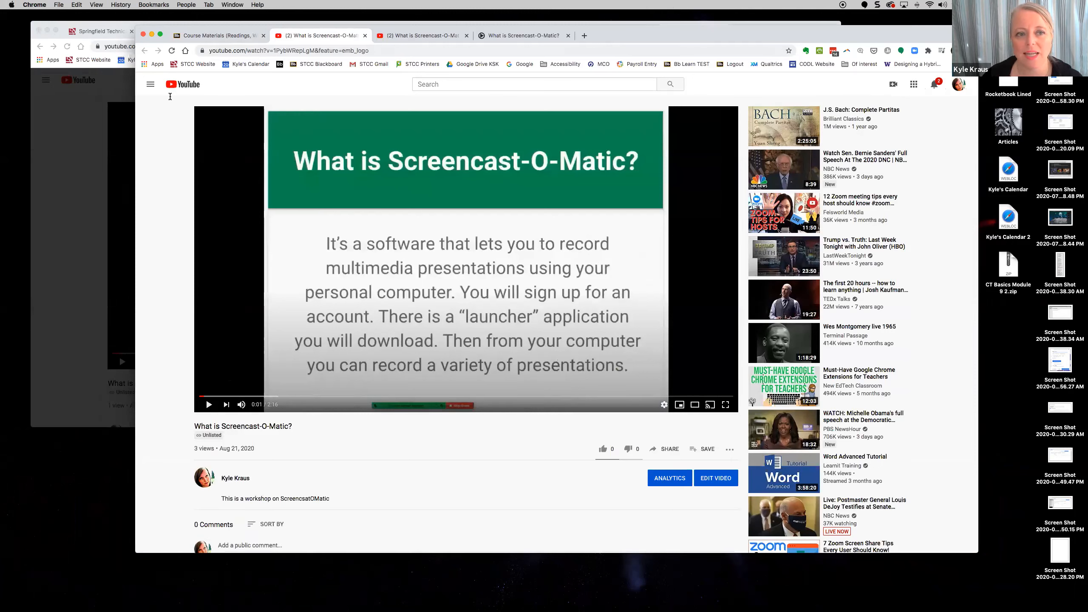
click(233, 35)
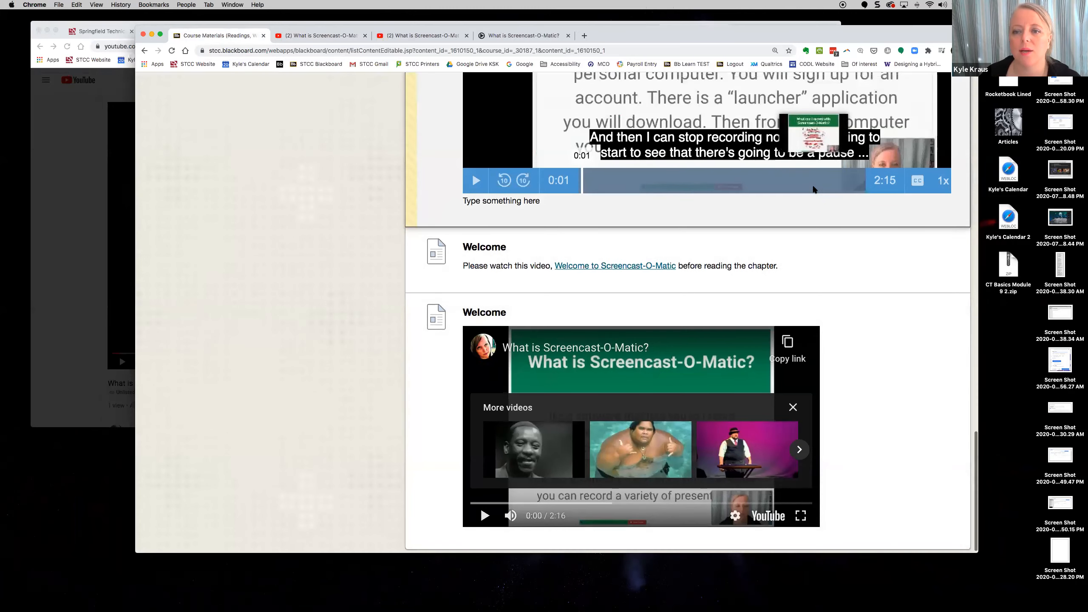
scroll(812, 185, up, 10)
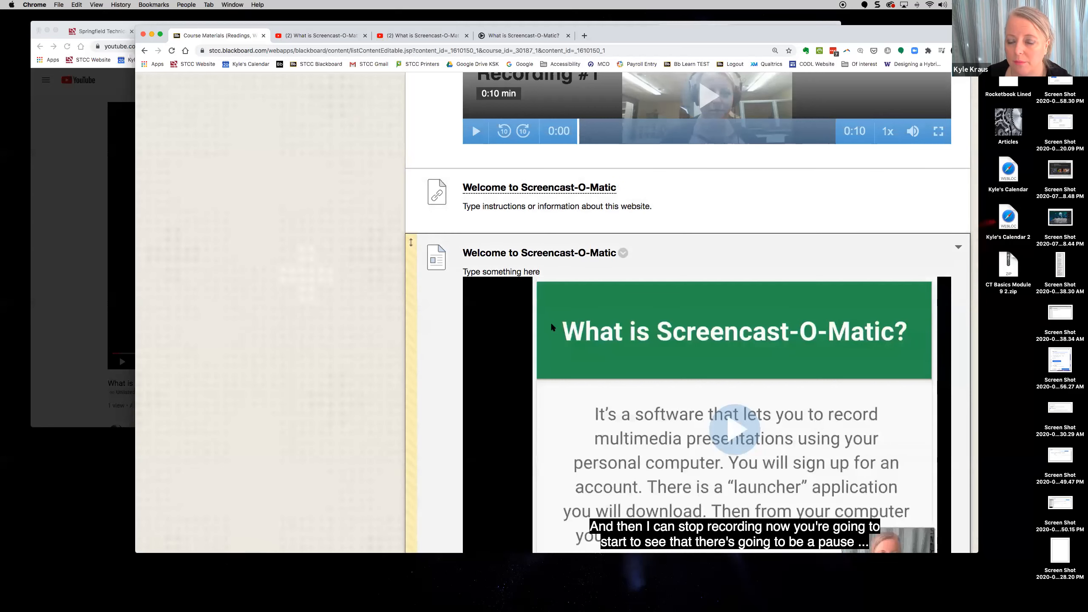
scroll(551, 321, down, 8)
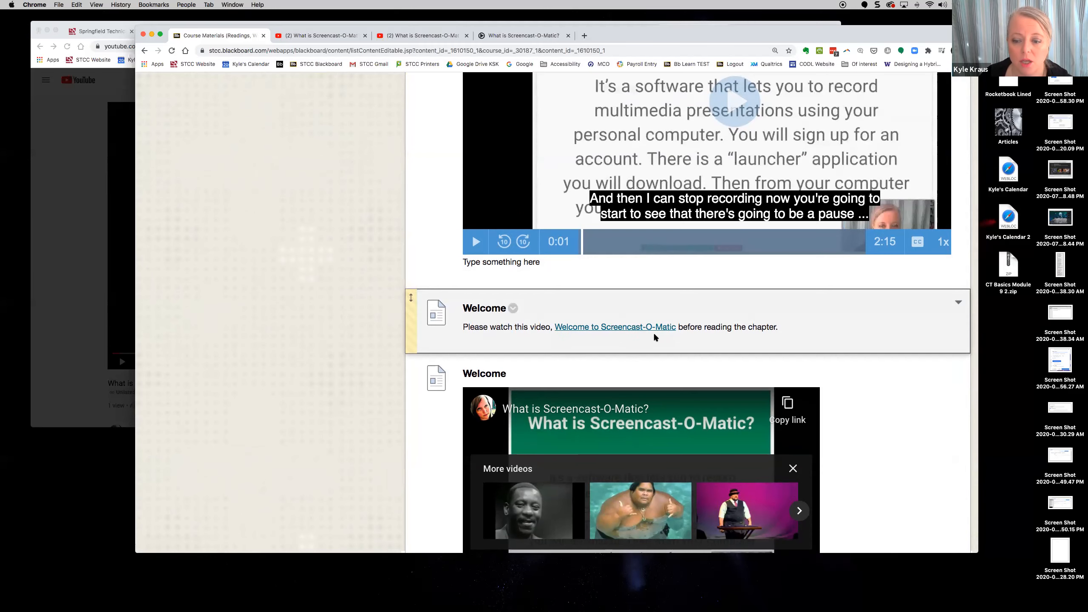
scroll(653, 332, down, 3)
scroll(654, 335, up, 15)
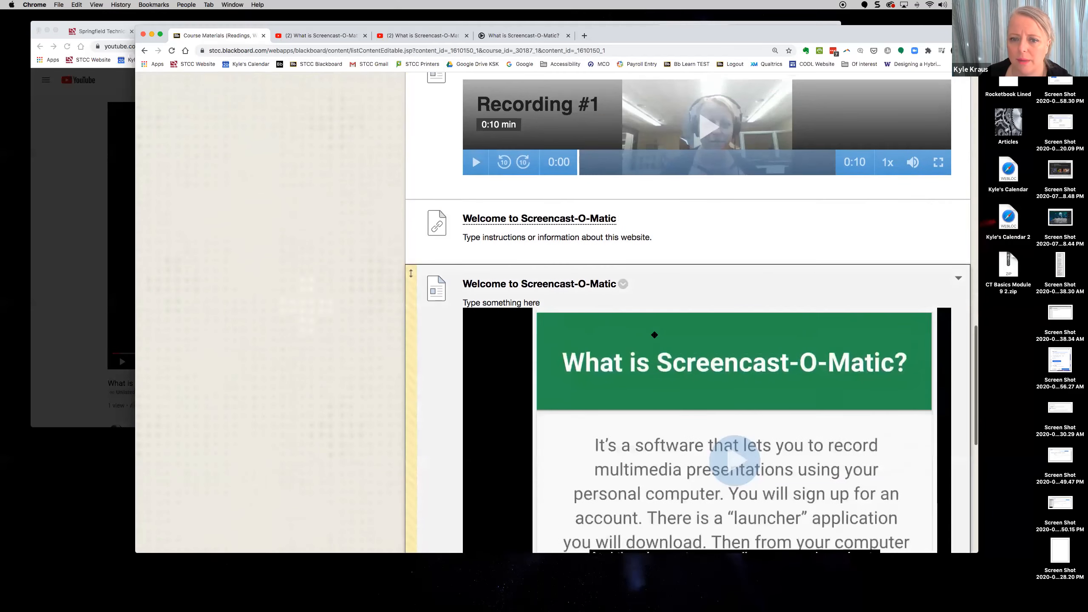